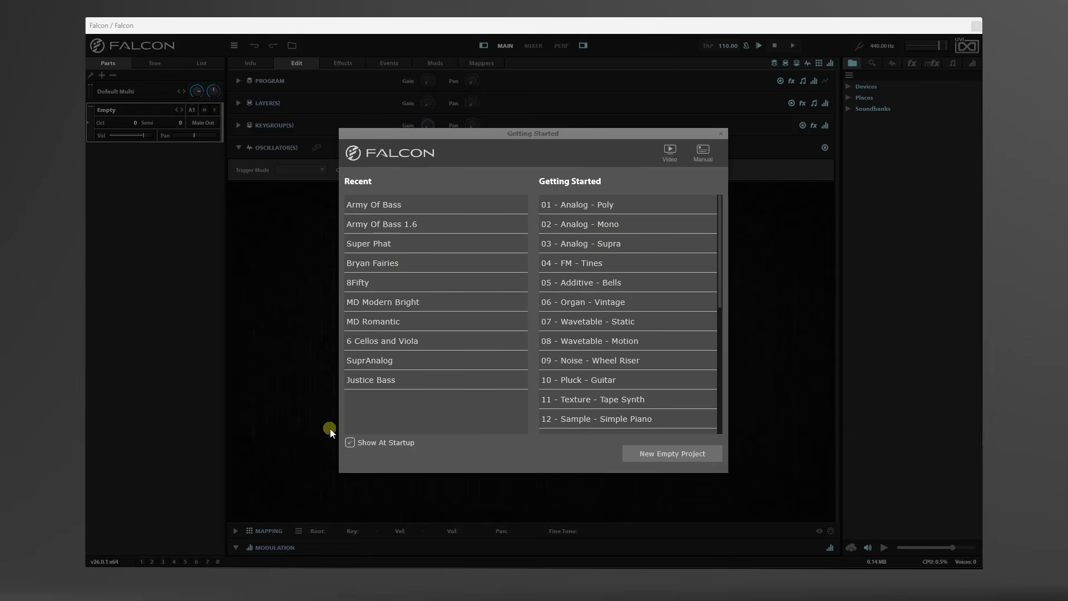
Turn off showing the Getting Started window at startup and create a new empty project.
click(350, 444)
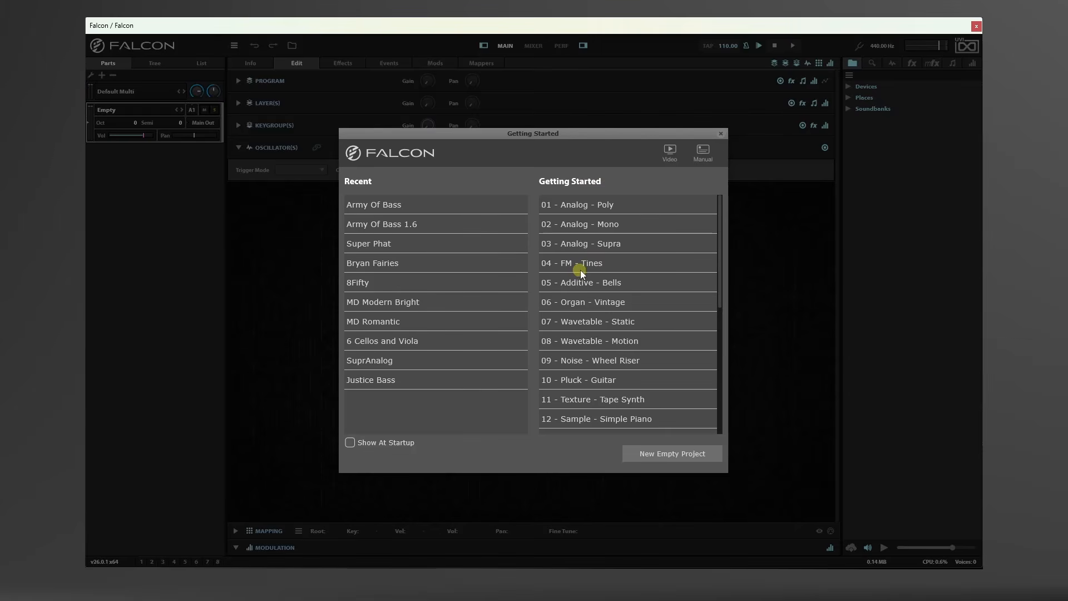
click(667, 455)
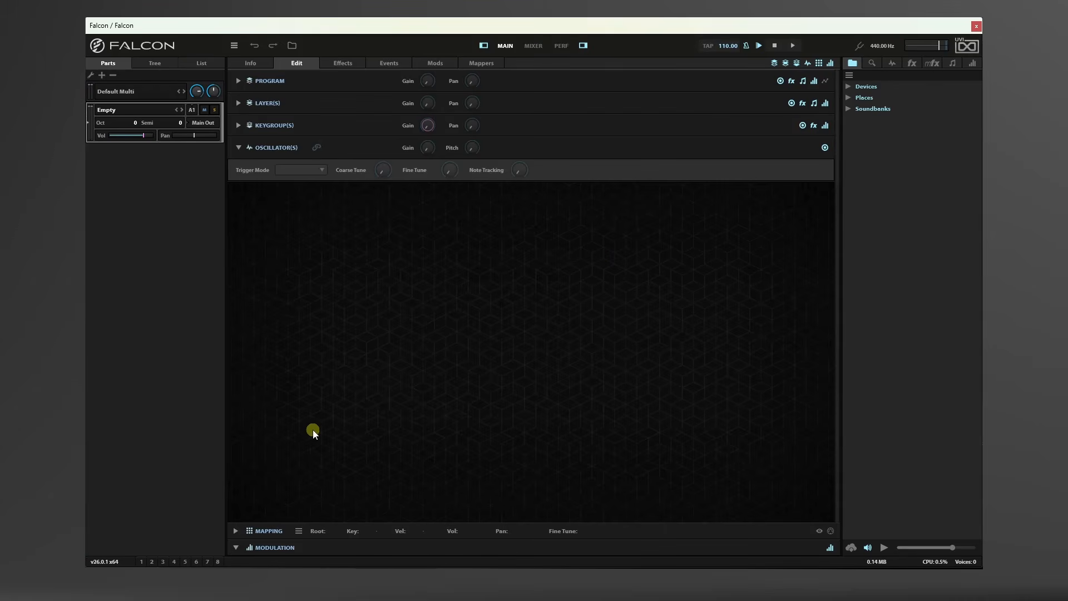
Create a keygroup in the empty program from the Synth Template.
click(298, 531)
mouse_move(398, 322)
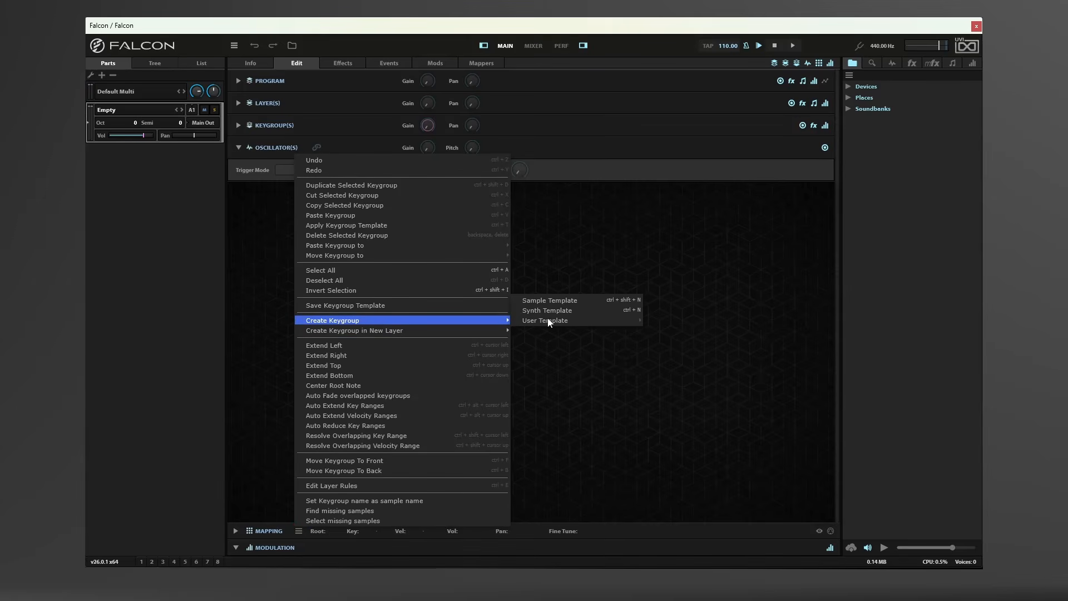
click(581, 310)
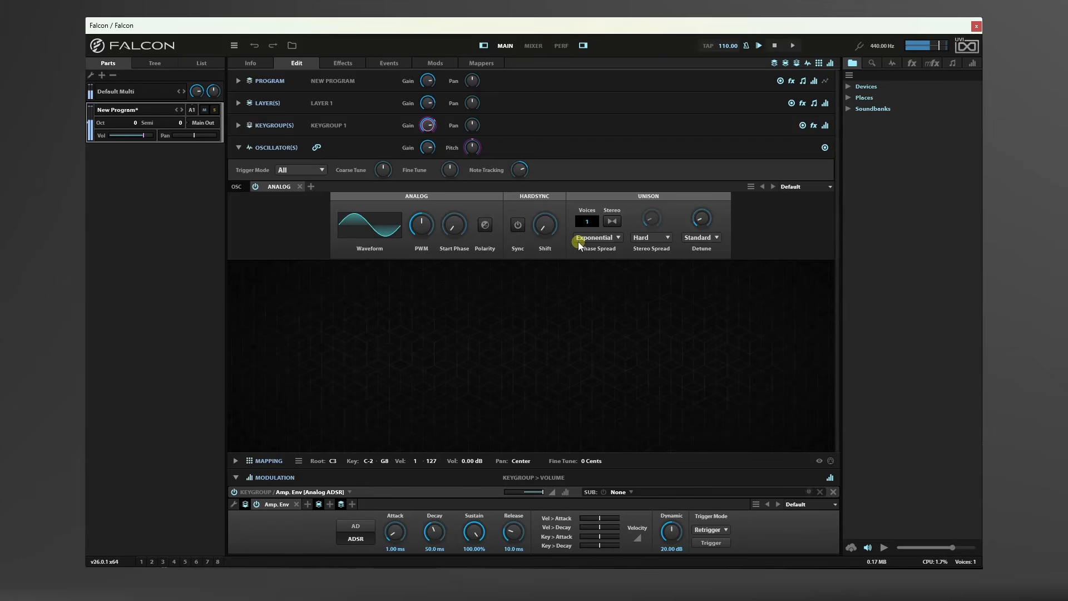
Set the analog oscillator to a sawtooth waveform with 3 unison voices in stereo.
click(367, 224)
click(372, 255)
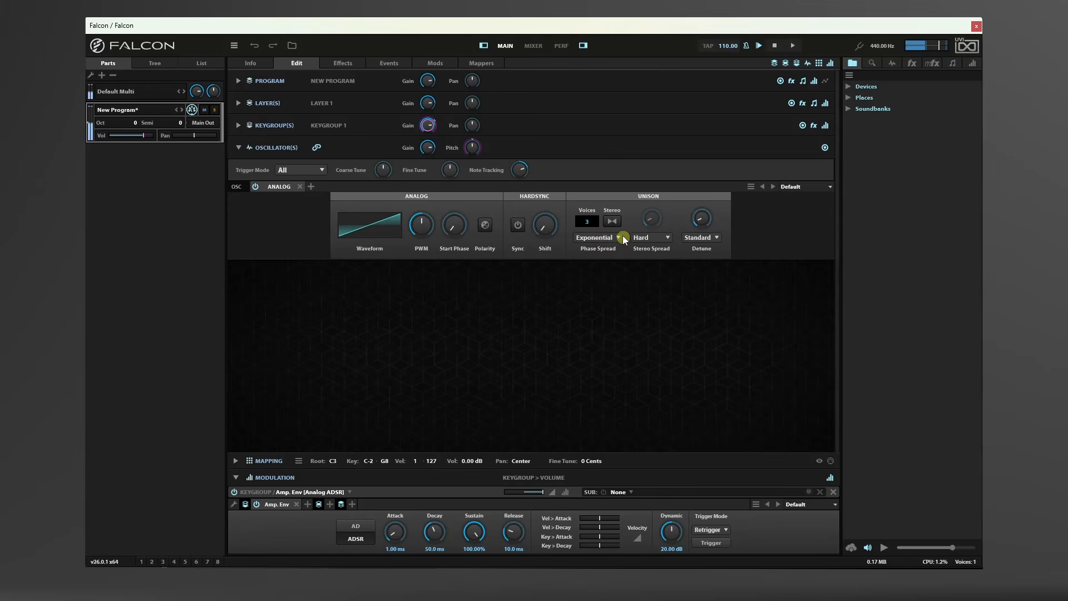
click(615, 223)
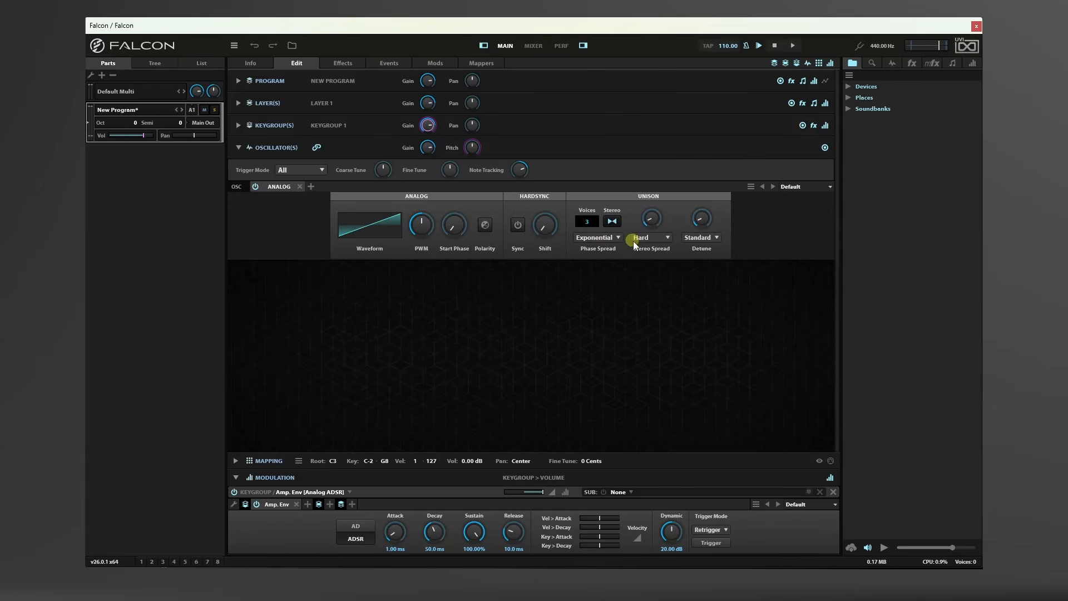
Raise the analog oscillator's unison stereo spread and adjust its detune.
mouse_move(651, 217)
drag(653, 219, 649, 179)
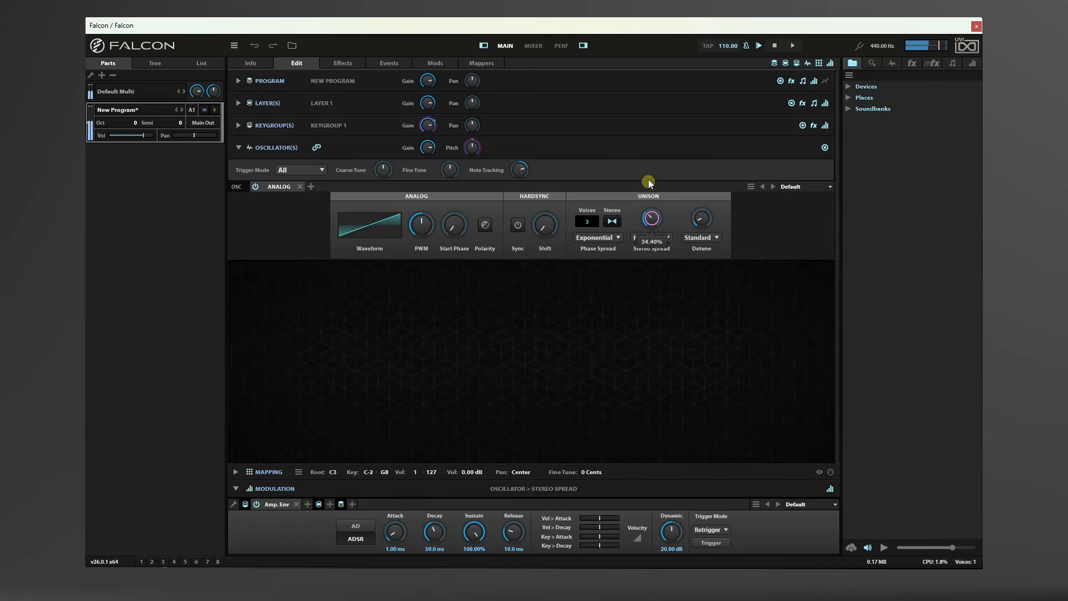
drag(648, 142, 649, 112)
drag(703, 213, 701, 196)
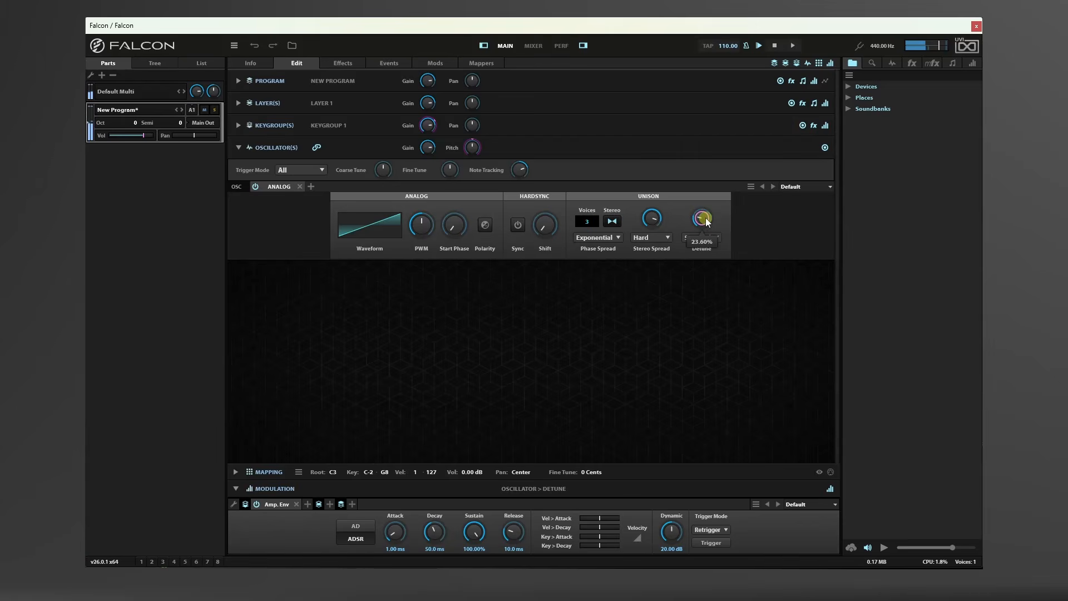
mouse_move(705, 205)
mouse_down()
mouse_move(703, 177)
mouse_move(703, 222)
mouse_up()
Set the amp envelope's attack to 16.8 ms and its release to 377 ms.
drag(397, 517, 398, 500)
click(487, 530)
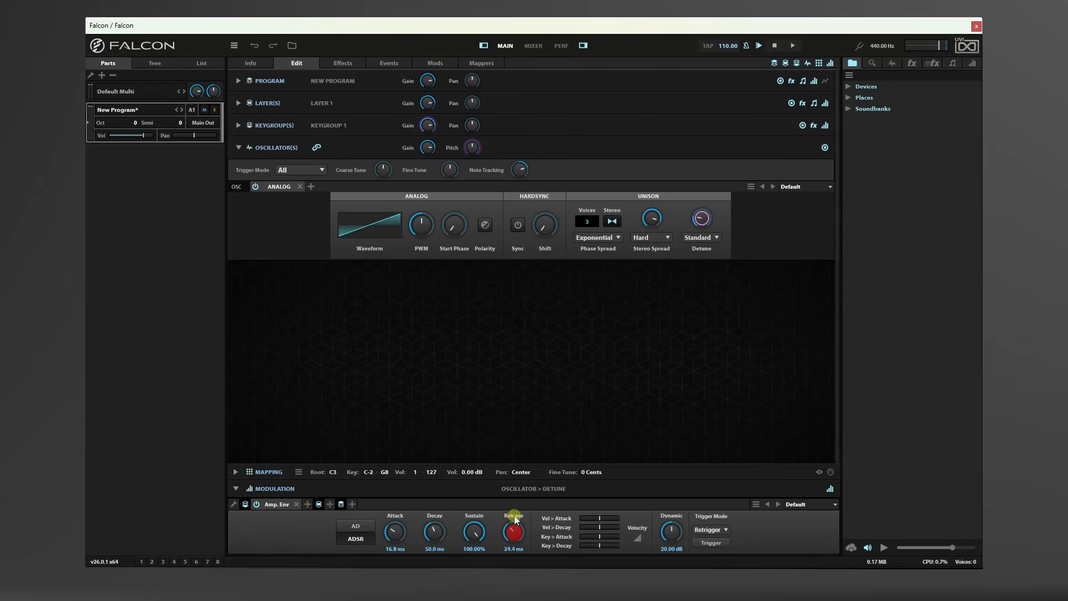
drag(514, 519, 533, 469)
drag(535, 469, 515, 539)
Add a VCF-20 Dual filter to the keygroup with a 5.82 kHz lowpass cutoff and a 52.80% lowpass peak.
click(239, 125)
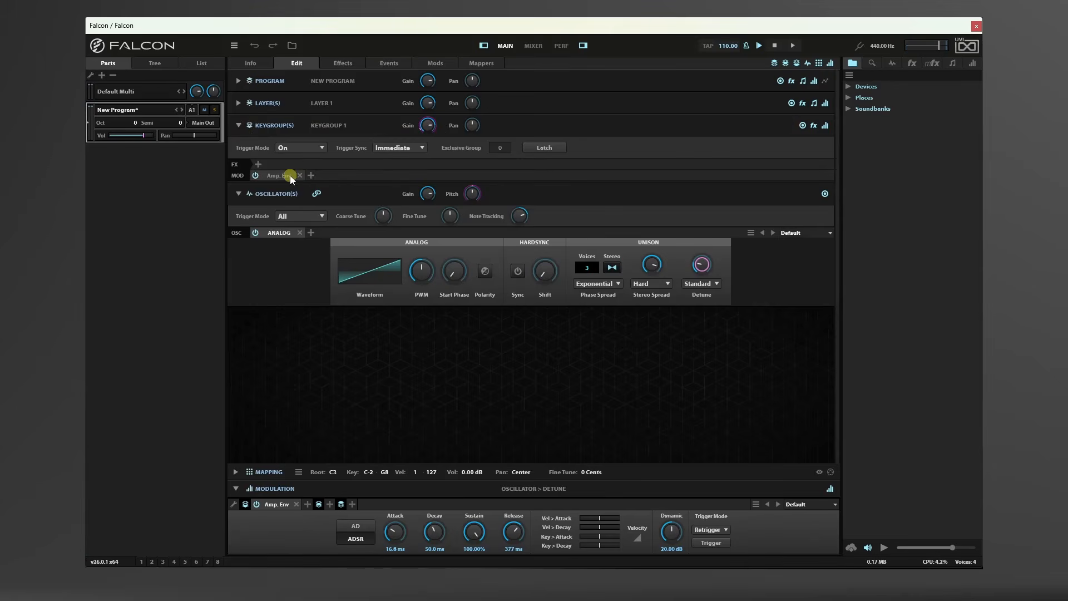
click(258, 164)
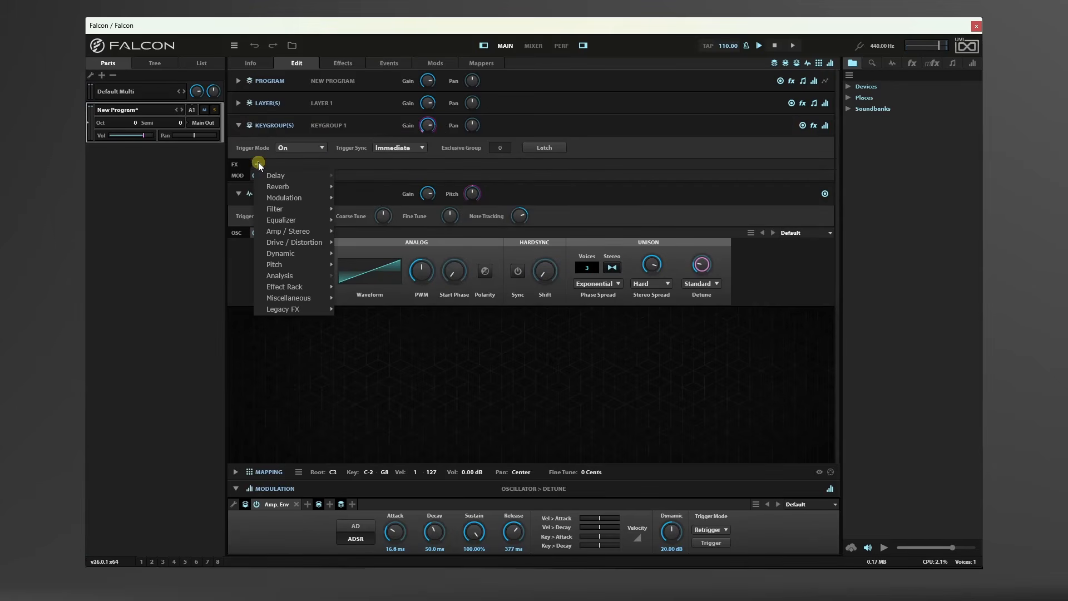
mouse_move(282, 209)
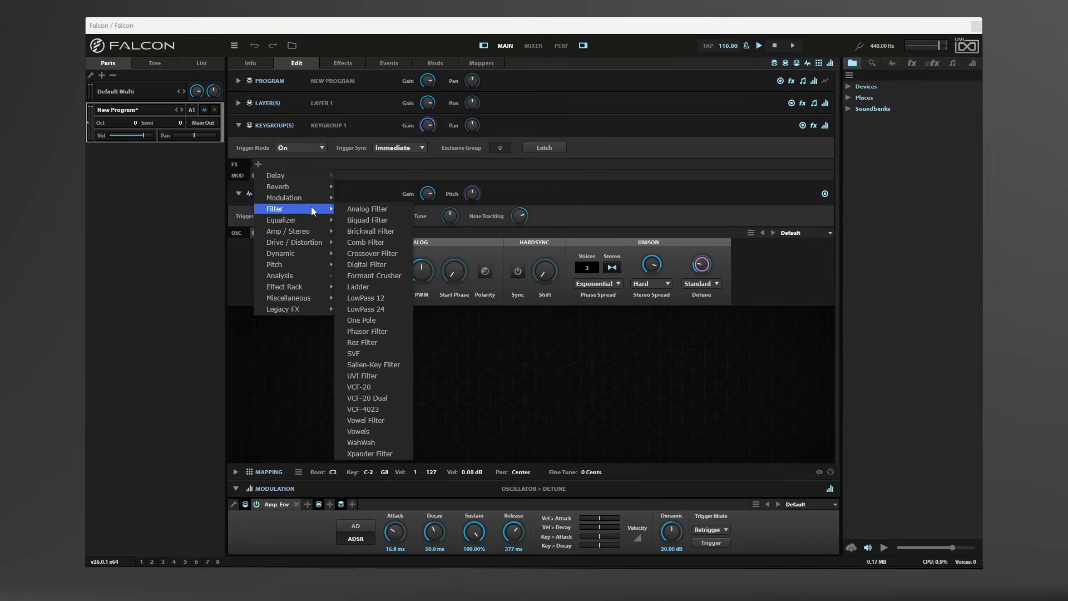
click(381, 398)
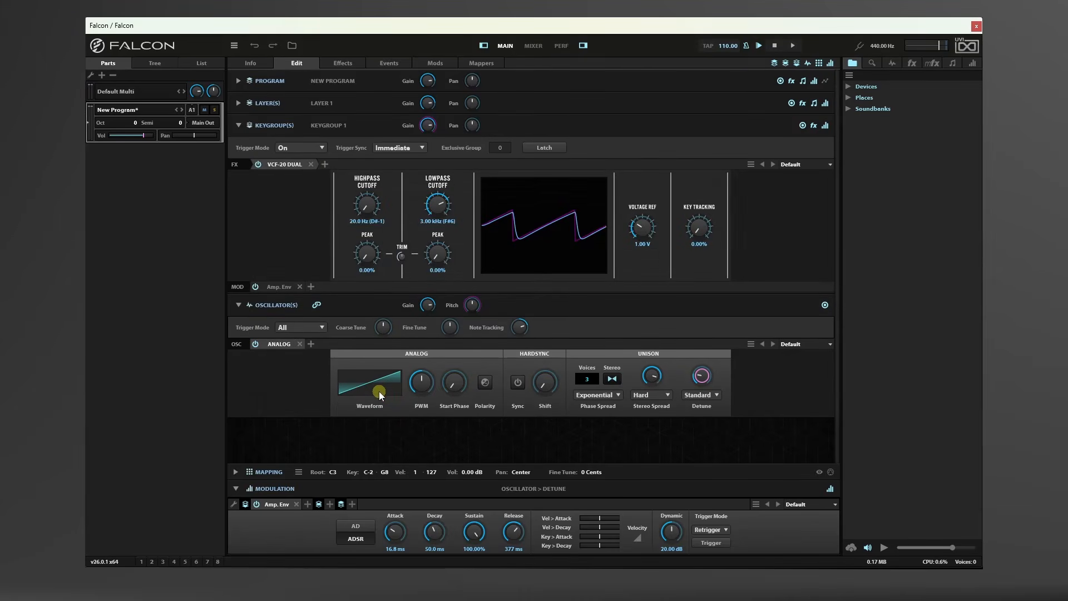
click(442, 211)
mouse_move(443, 209)
mouse_down()
mouse_move(442, 193)
mouse_move(445, 236)
mouse_move(432, 221)
mouse_up()
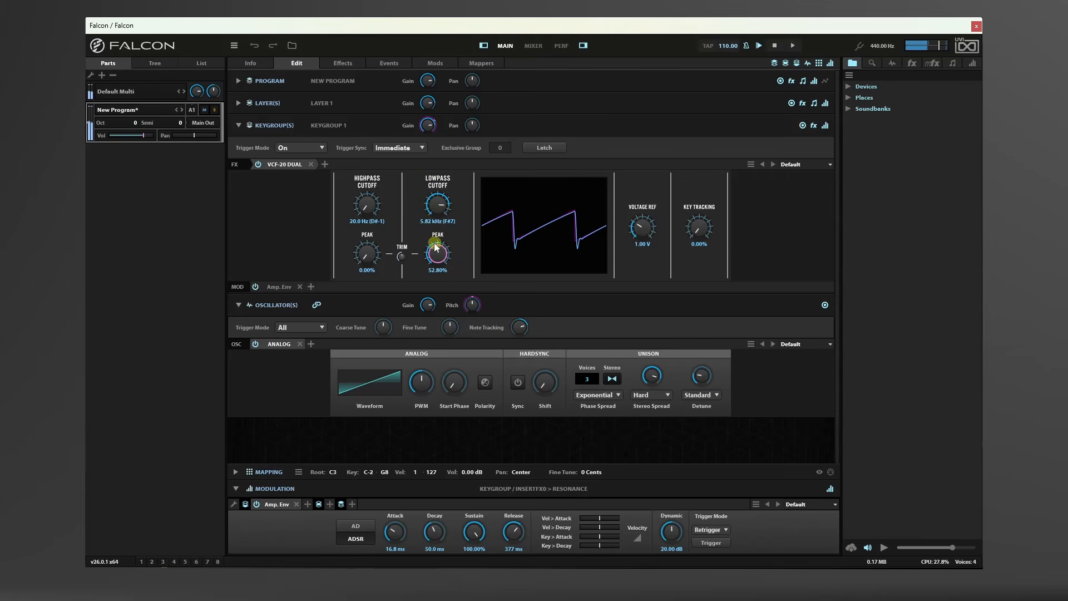
Add a Dual Delay X effect to the program with the Dark Little Room preset from the 04 Reverb category.
click(237, 81)
click(258, 119)
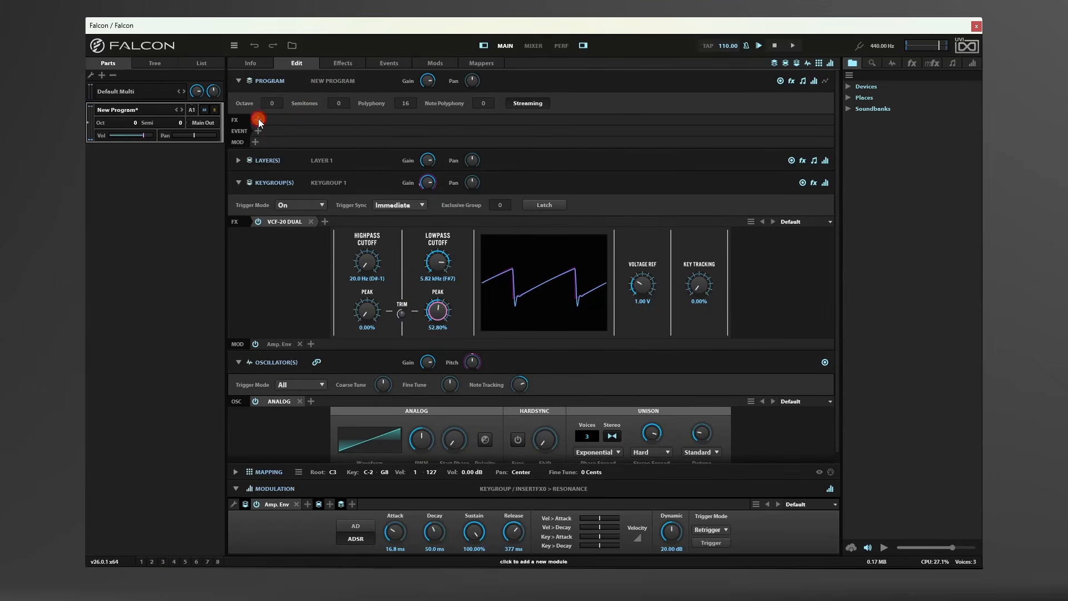
mouse_move(301, 131)
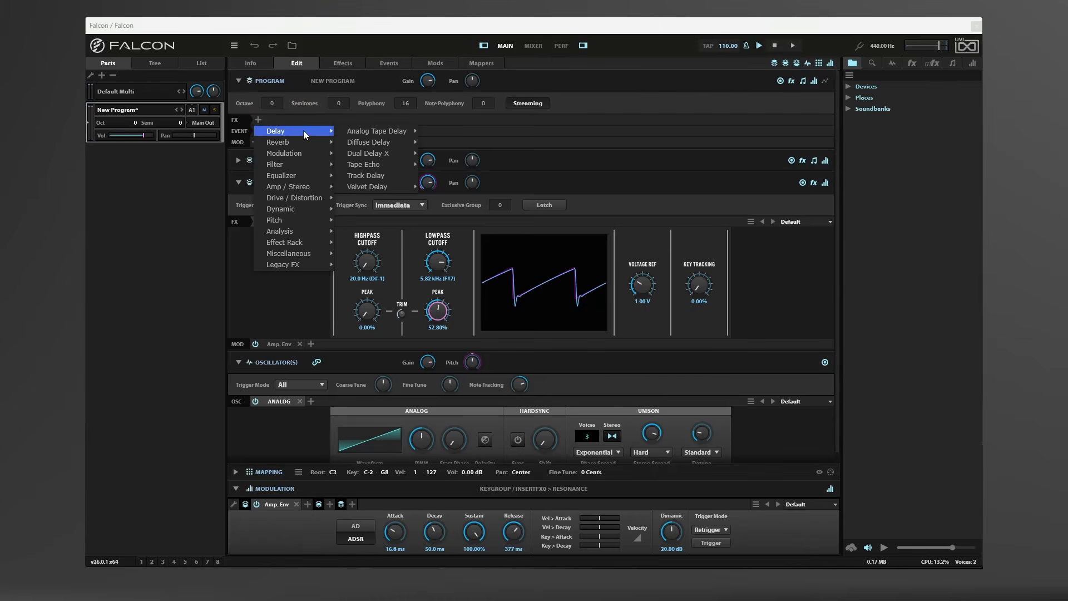
mouse_move(370, 143)
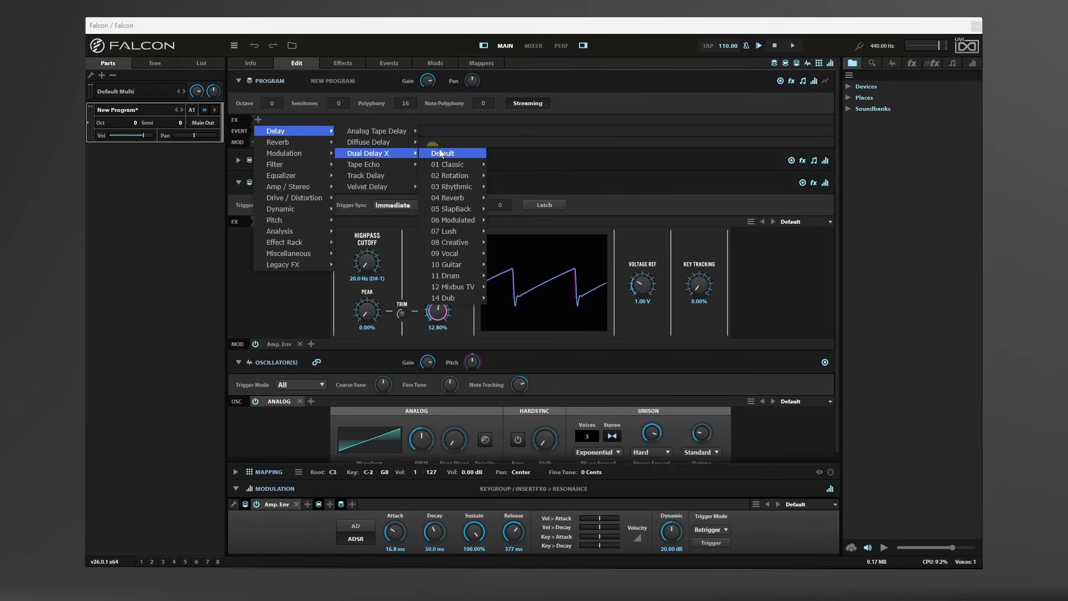
mouse_move(452, 202)
click(518, 209)
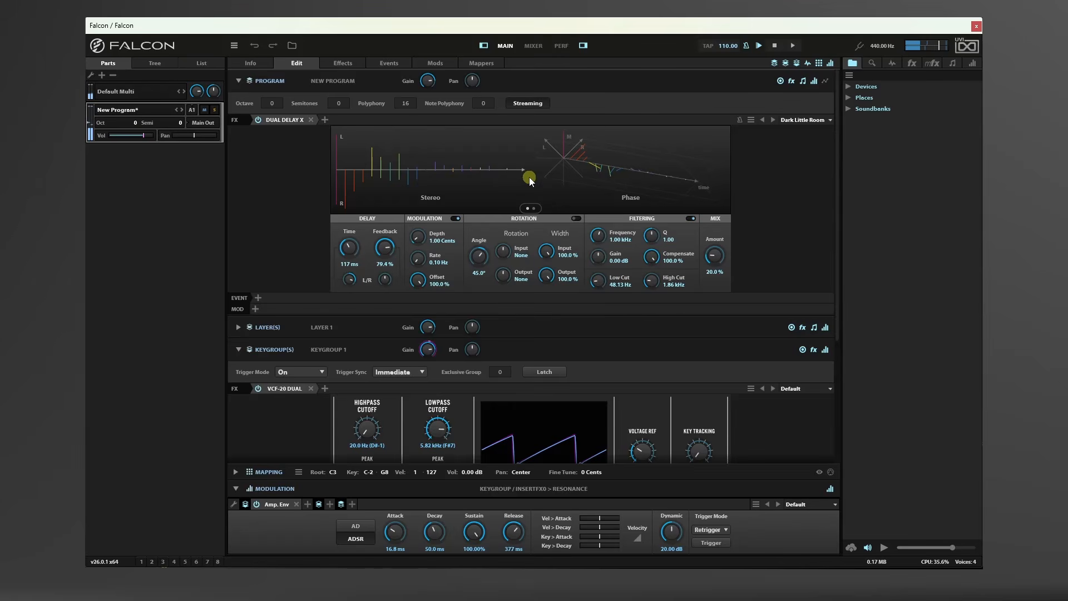
Add an IReverb after the program's delay with the ETM 140 hardware preset 01 140 Long.
click(324, 119)
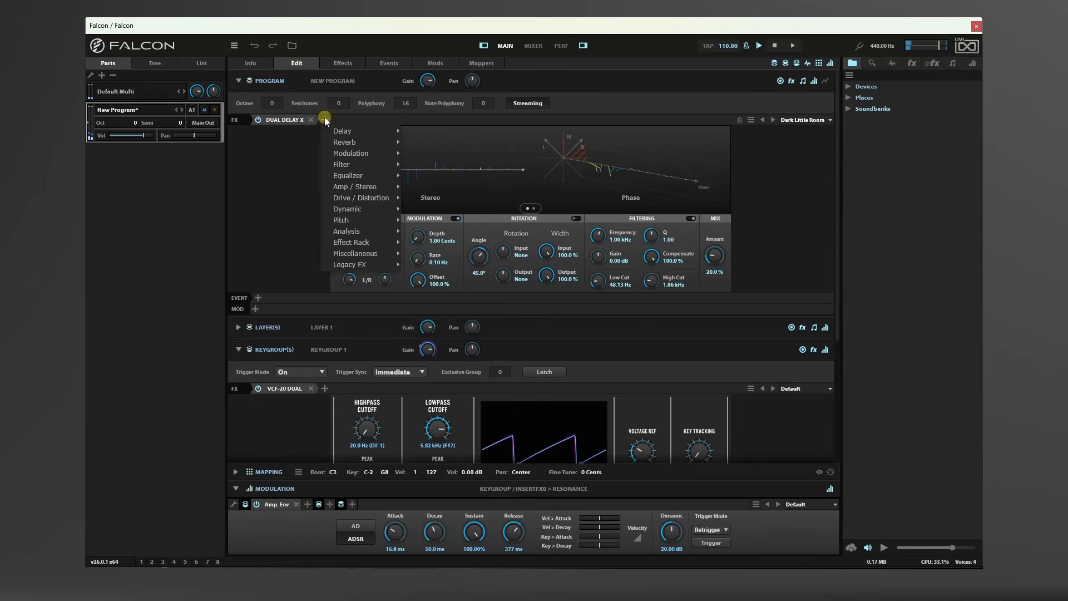
mouse_move(365, 142)
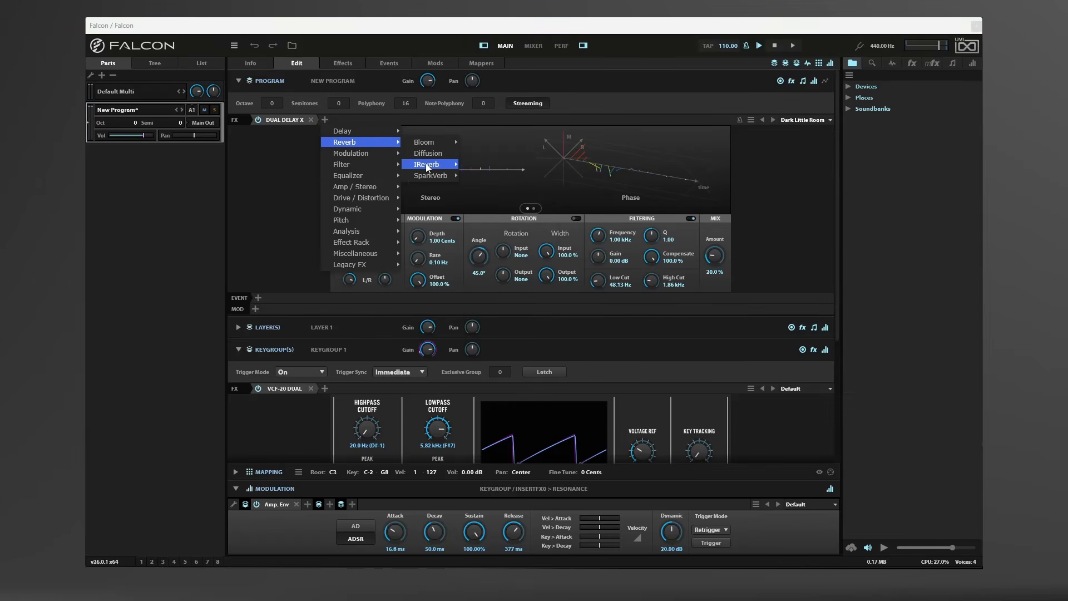
mouse_move(432, 165)
mouse_move(499, 189)
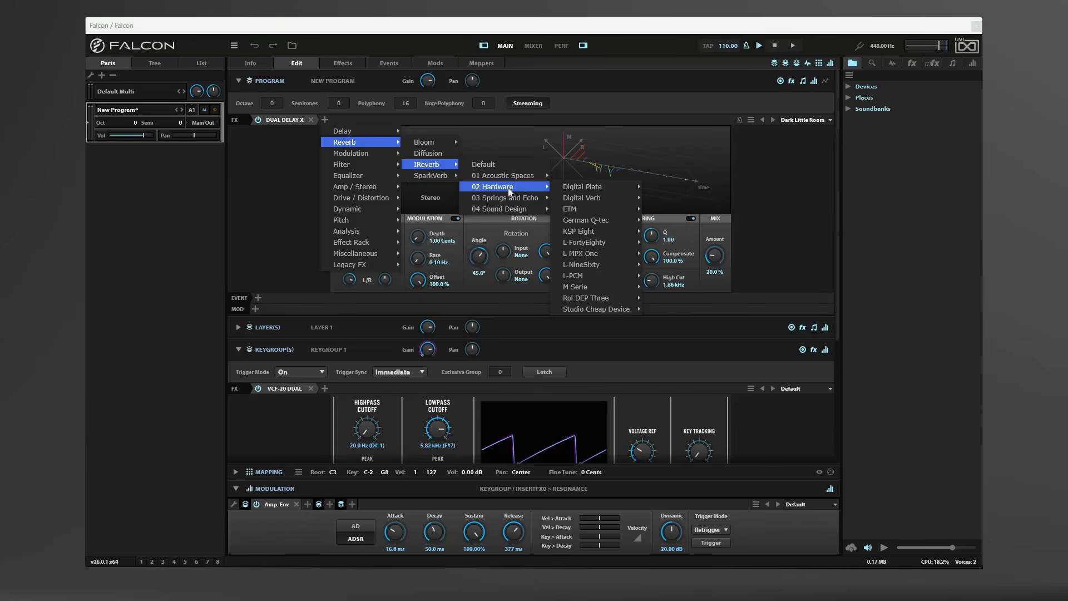
mouse_move(577, 186)
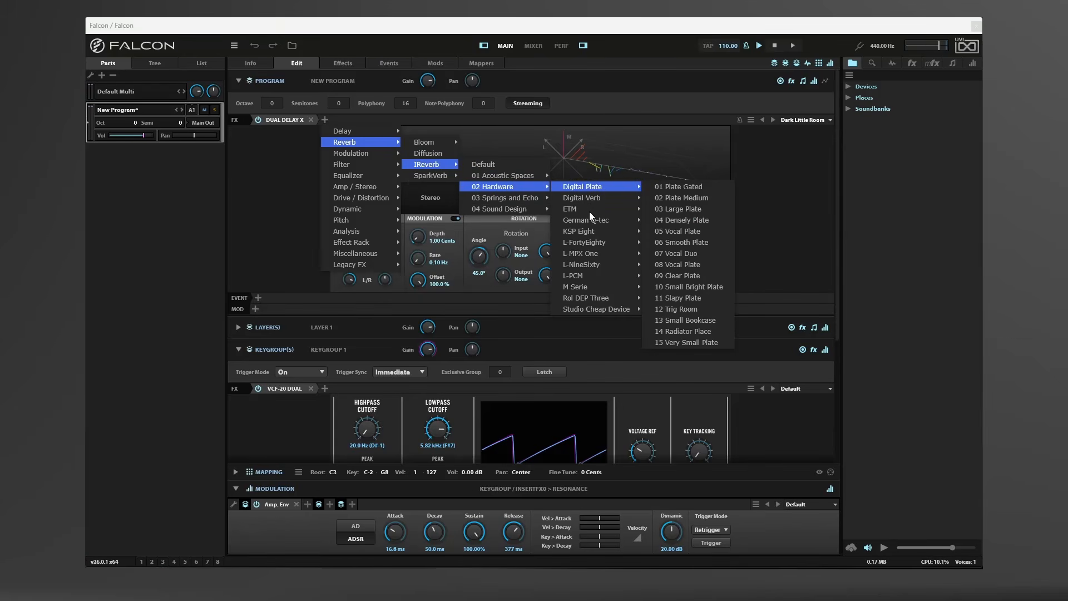
mouse_move(589, 212)
mouse_move(671, 208)
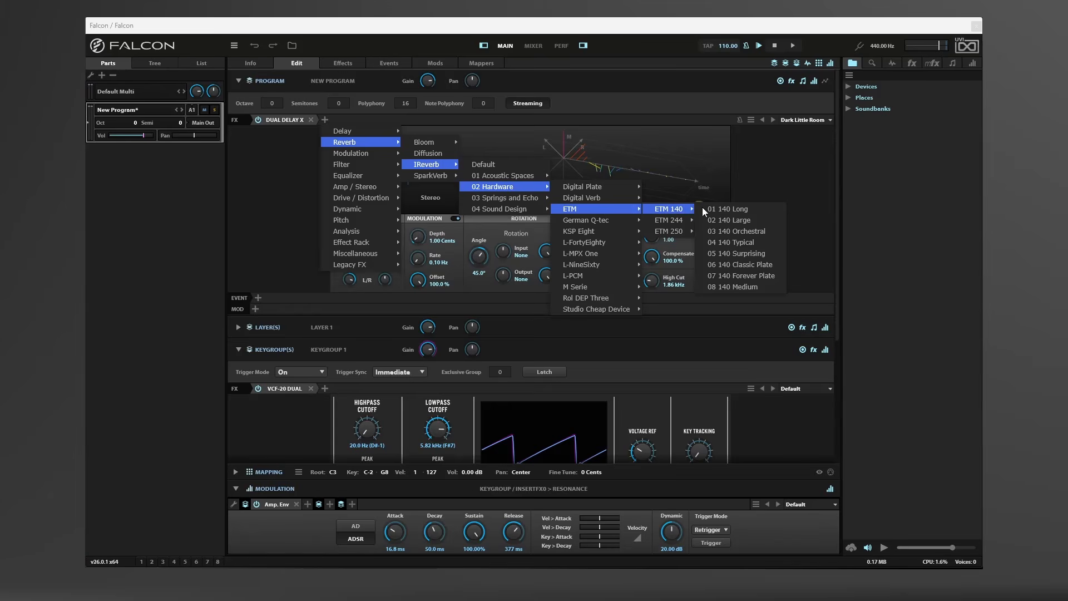
click(739, 209)
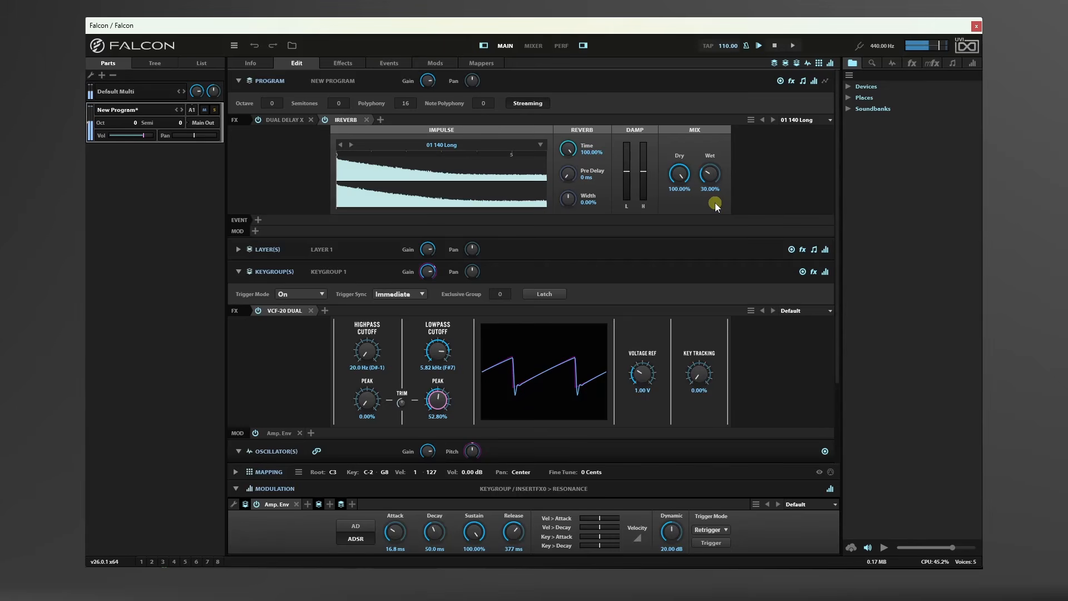
Add a Maximizer after the IReverb in the program's effects chain.
click(381, 119)
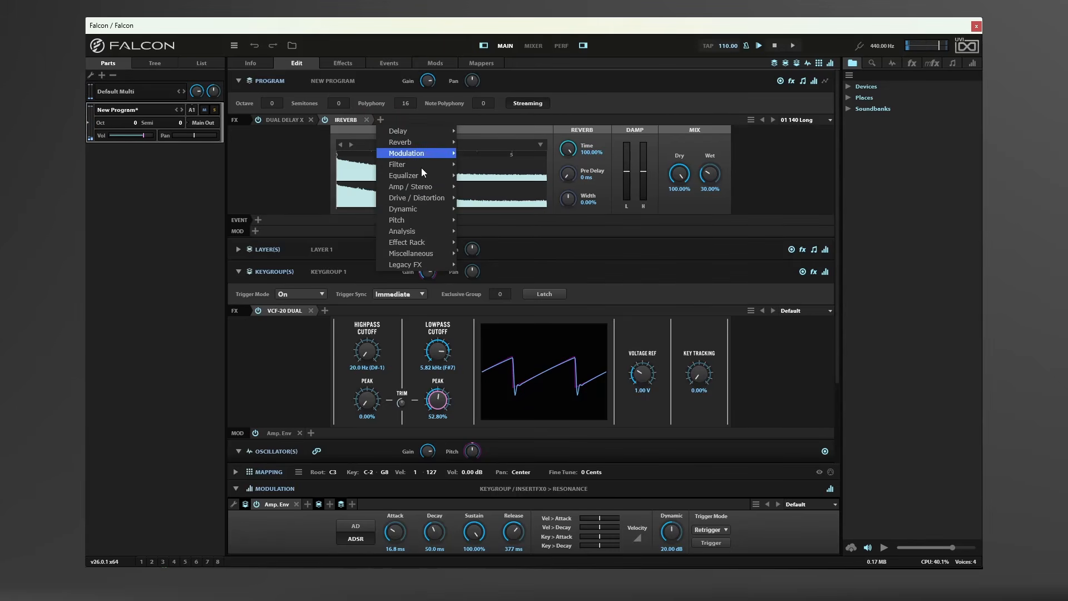
mouse_move(421, 209)
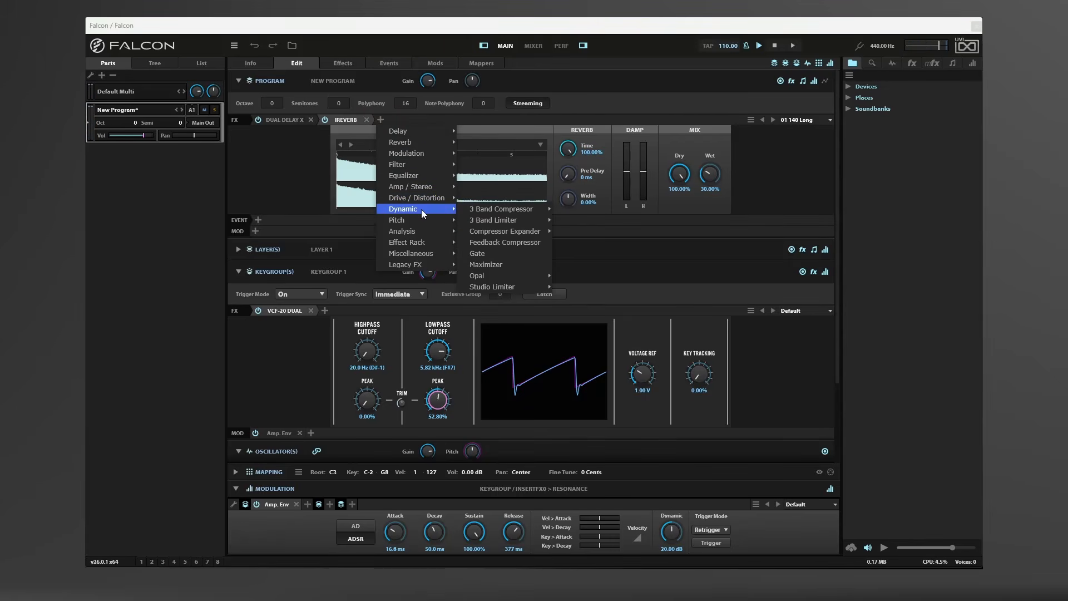
click(496, 262)
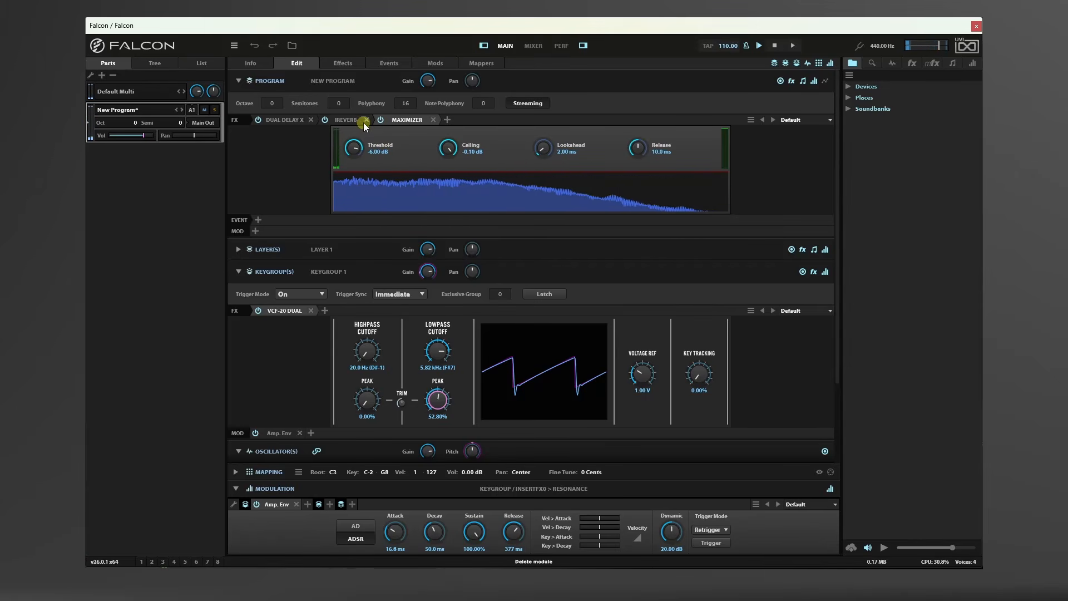
Load the 01 Water Room preset from the 04 Sound Design category into the IReverb.
click(346, 122)
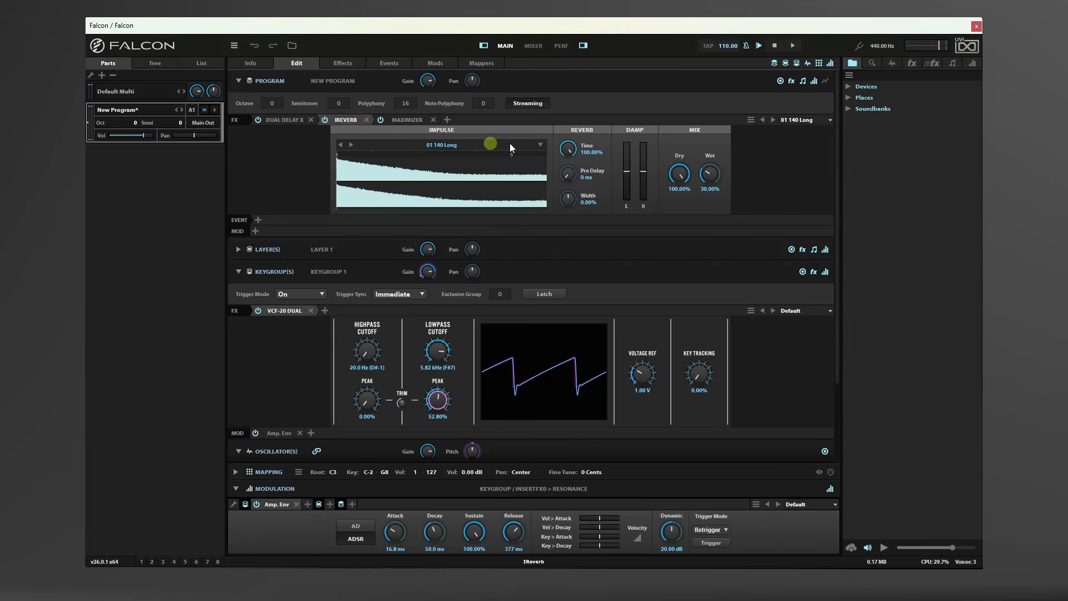
click(806, 121)
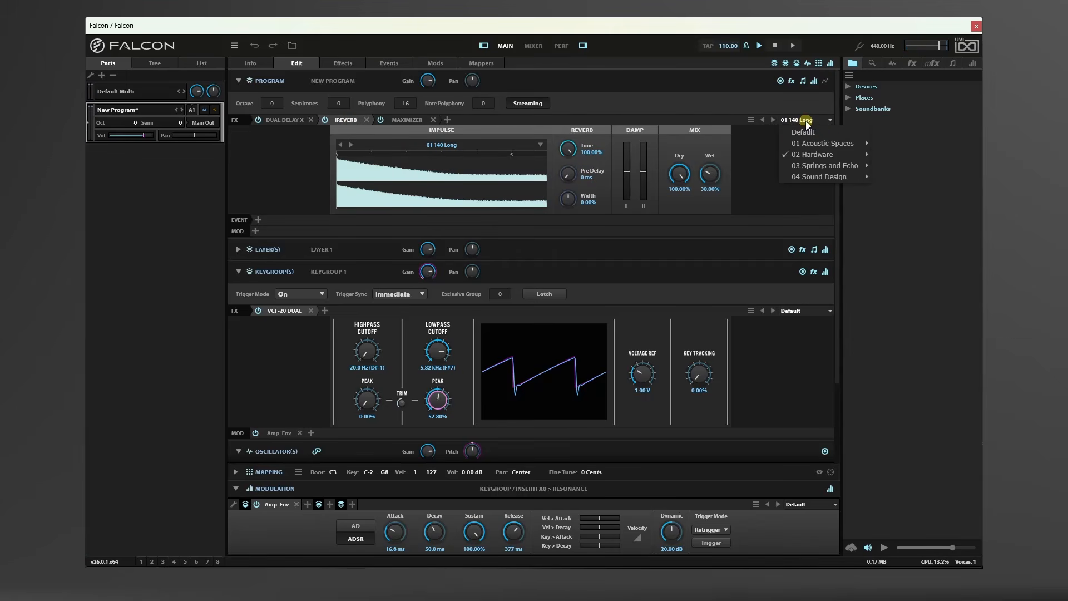
mouse_move(809, 181)
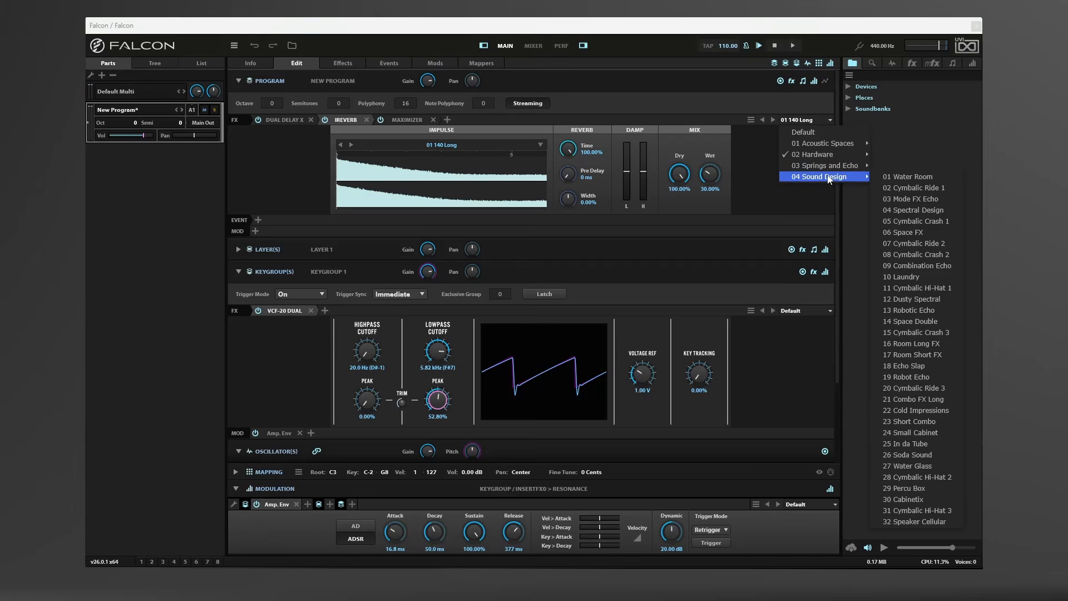
click(899, 175)
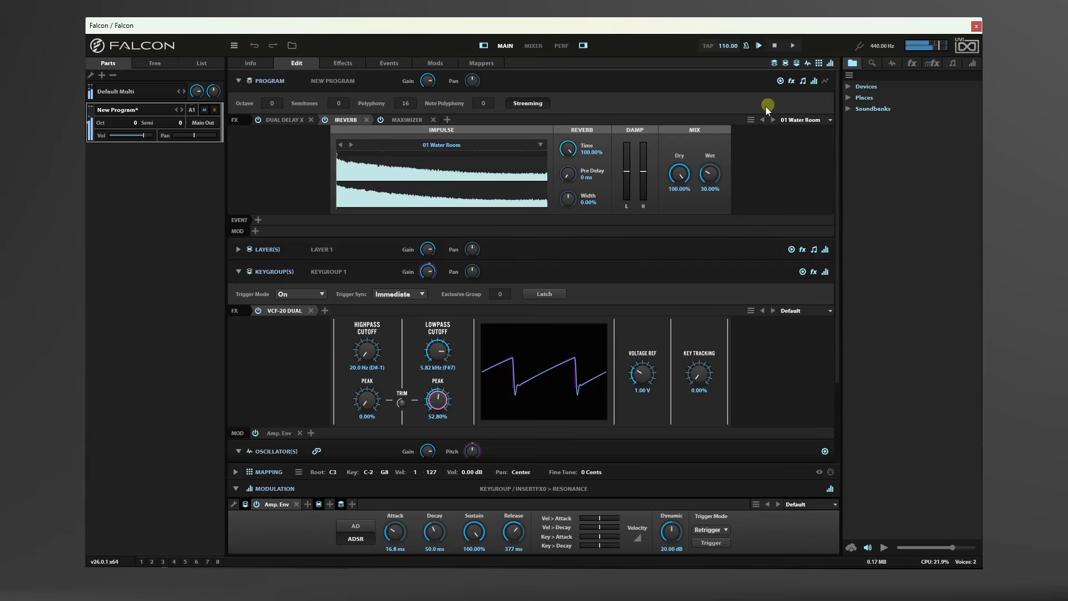
click(806, 121)
mouse_move(822, 177)
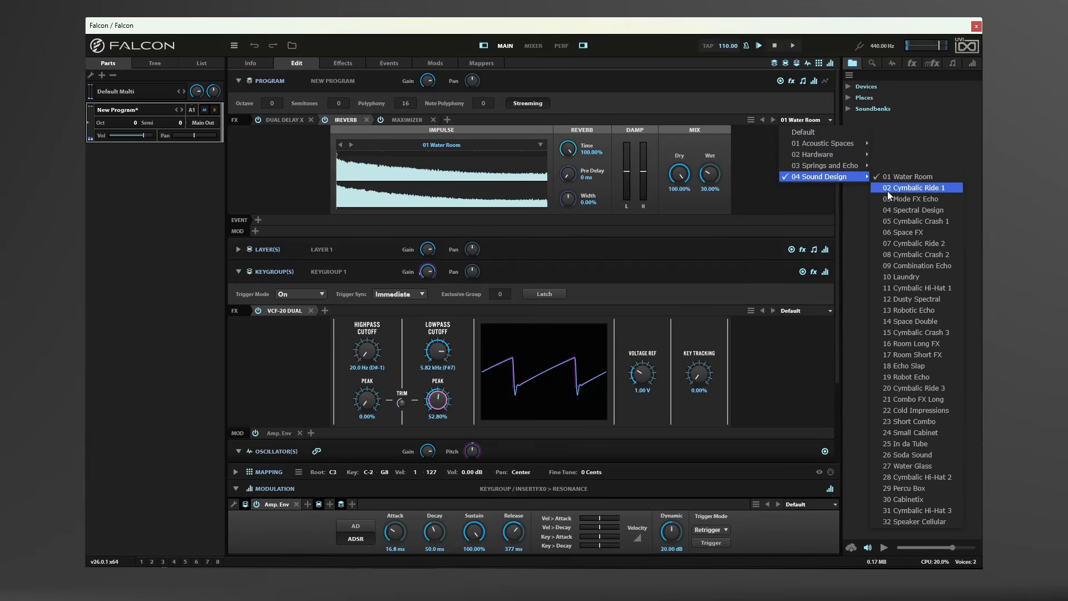
click(763, 196)
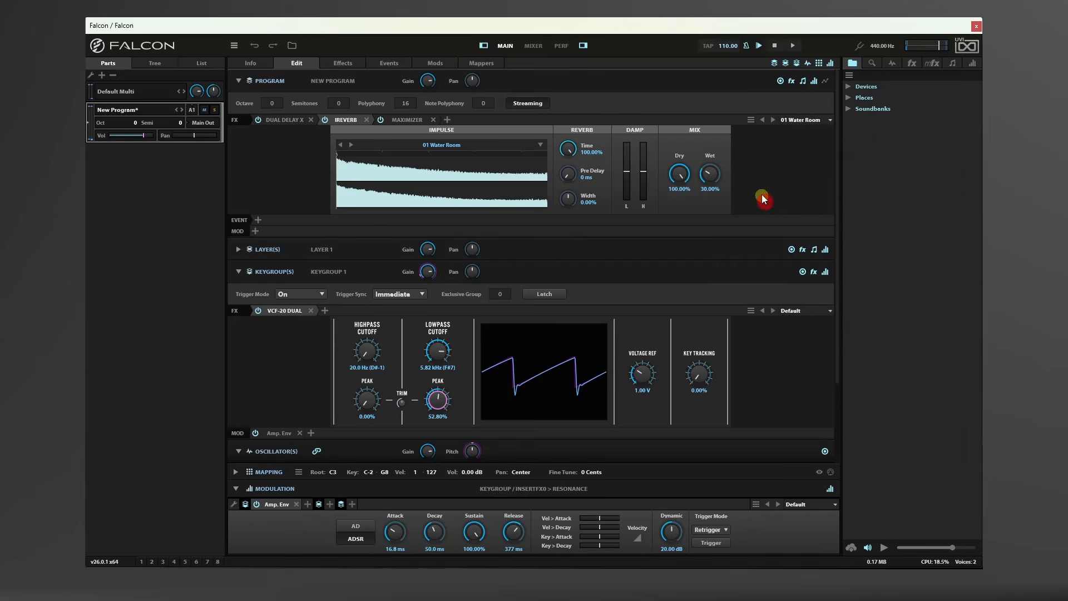
Advance the IReverb through the following Sound Design presets to 04 Spectral Design.
click(773, 119)
click(772, 120)
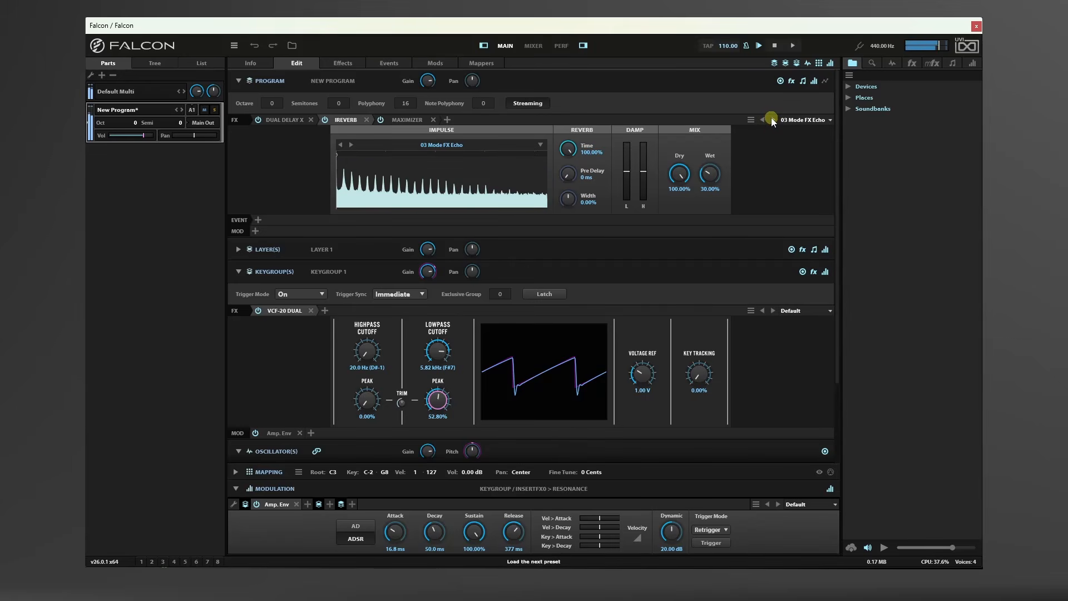
click(772, 119)
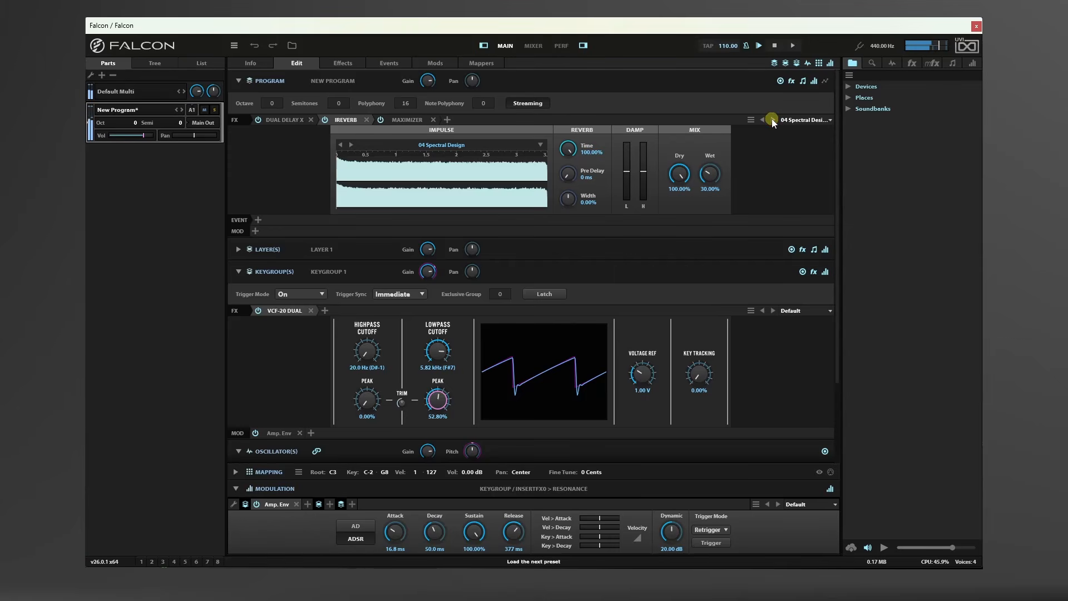
Advance the IReverb past 05 Cymbalic Crash 1 to the 06 Space FX preset.
click(772, 119)
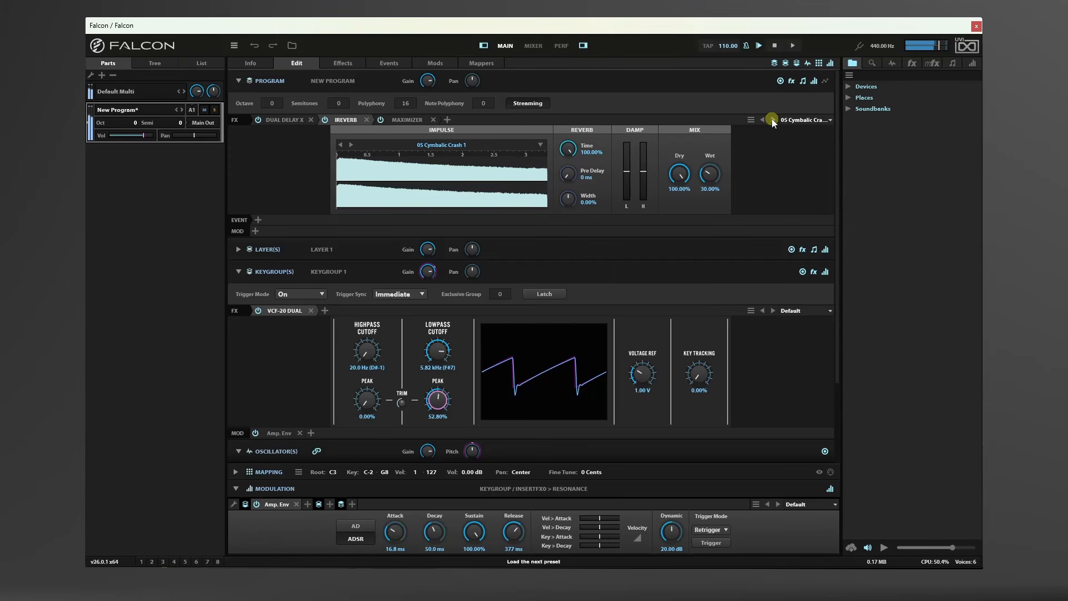
click(773, 120)
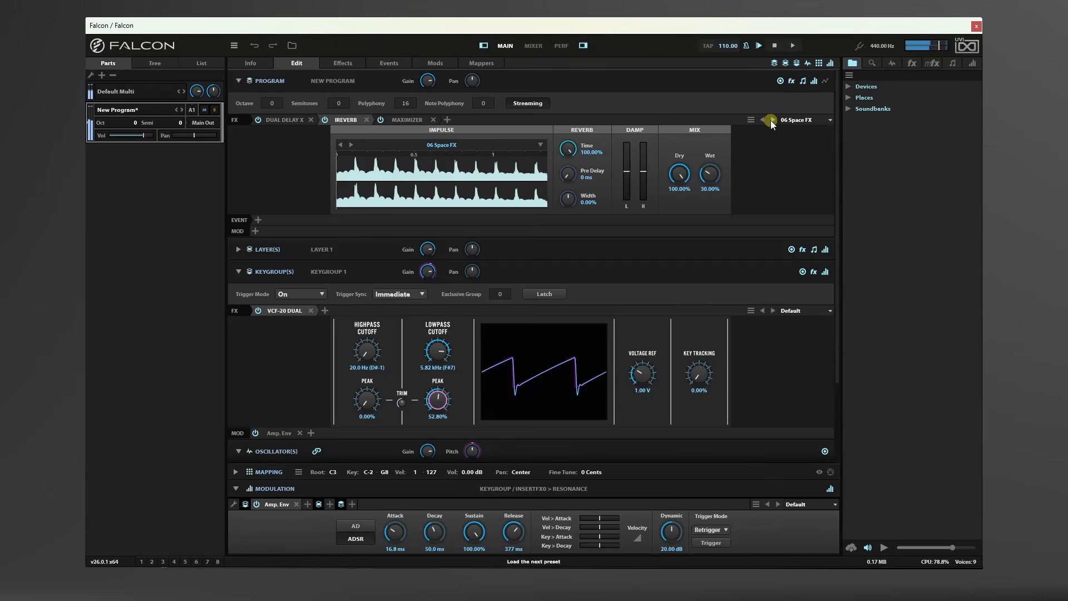
Add a new keygroup-level LFO modulation to the VCF-20 Dual's lowpass cutoff.
right_click(435, 350)
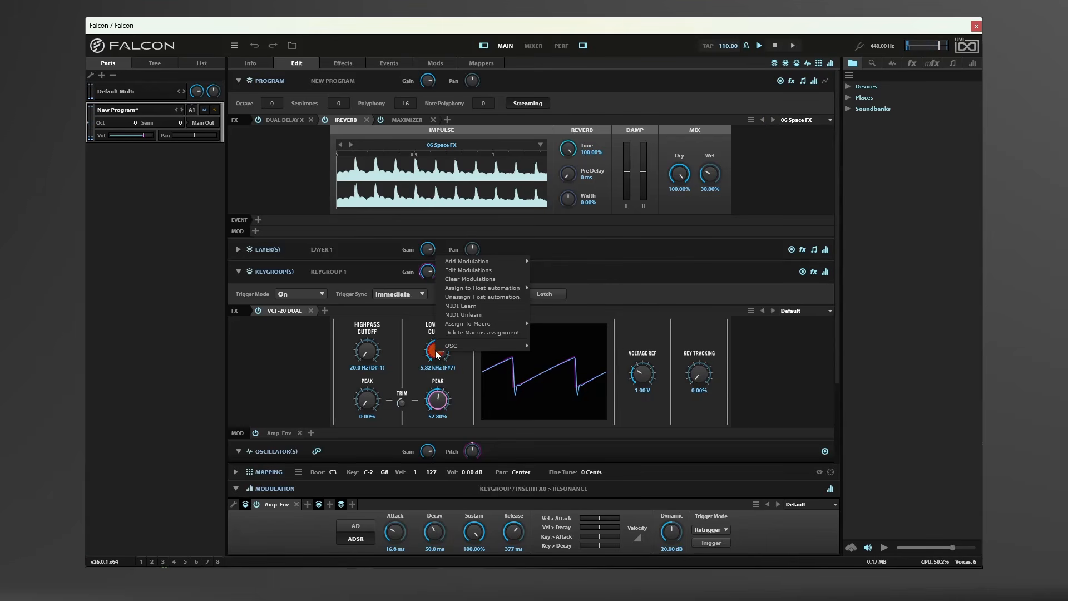
mouse_move(496, 262)
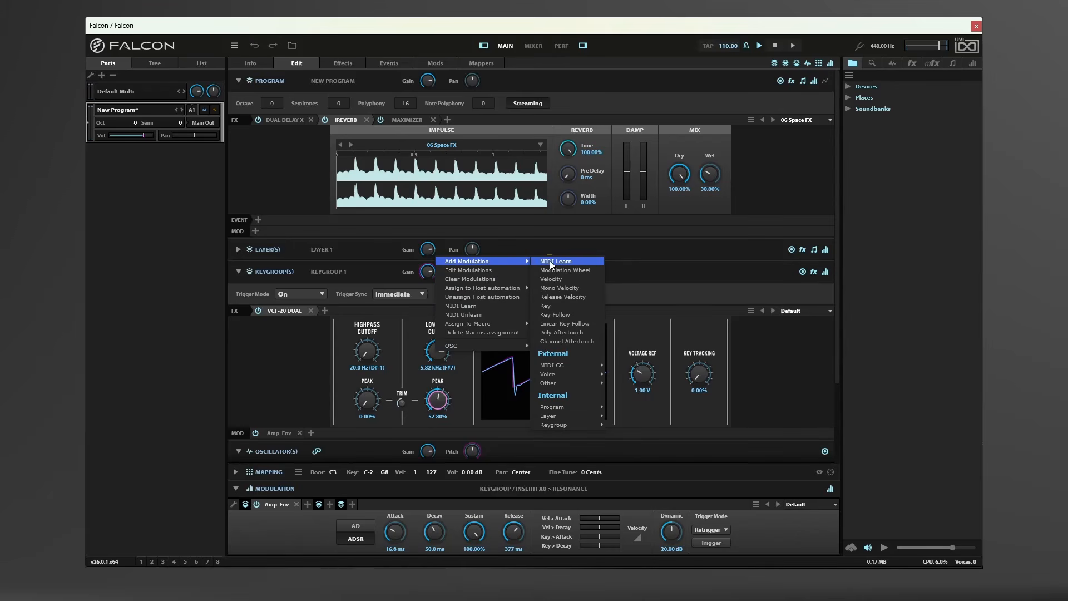
mouse_move(555, 426)
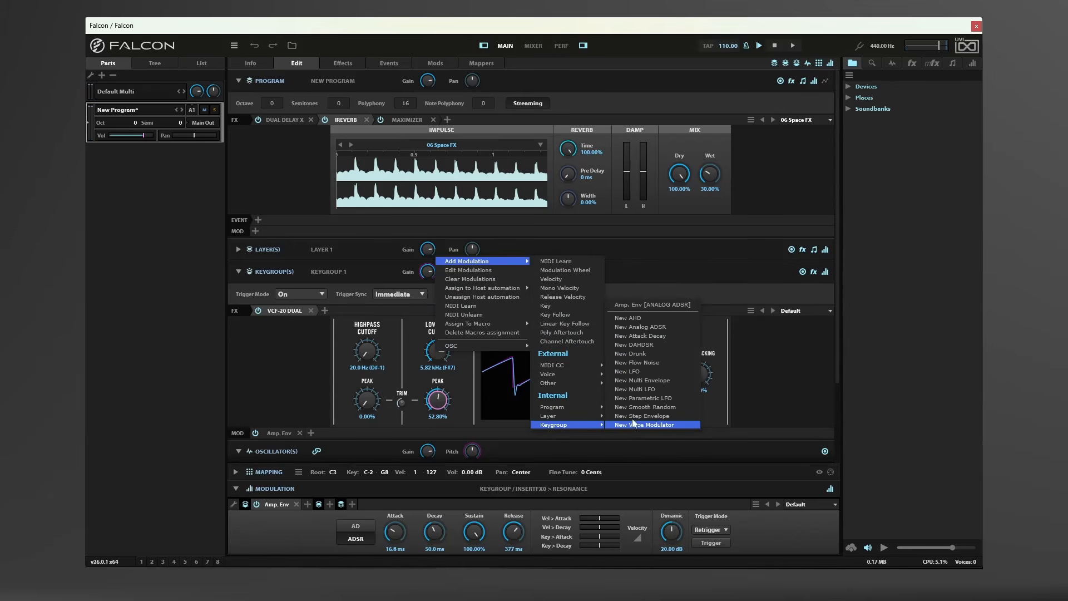
click(633, 372)
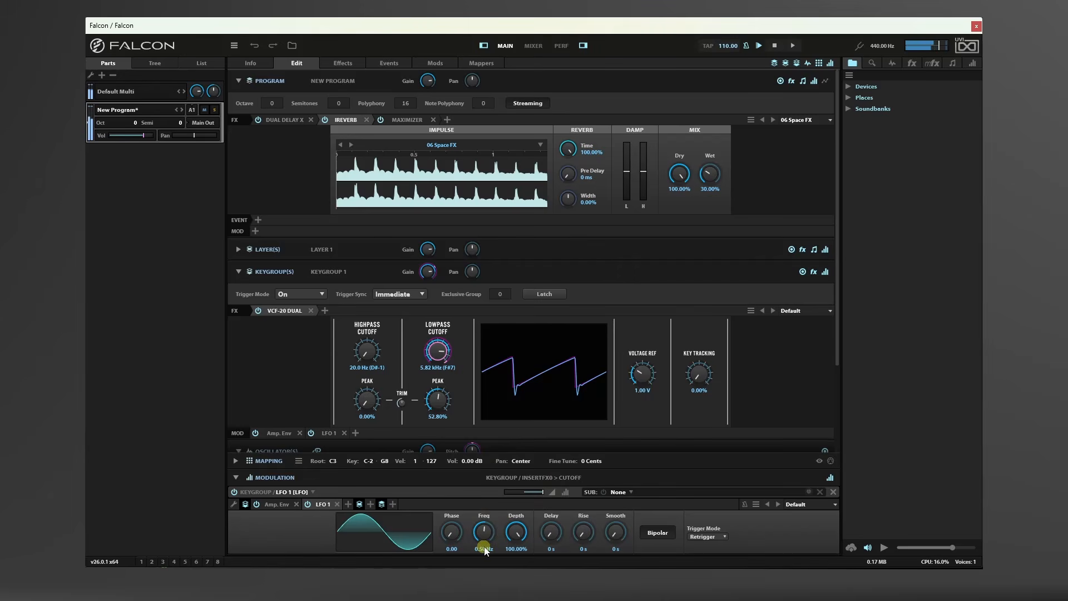
Set the cutoff LFO's frequency to 5.13 Hz and its depth to 44%.
drag(488, 538, 492, 511)
drag(516, 533, 521, 560)
drag(488, 533, 489, 523)
Advance the IReverb through the Sound Design presets to 10 Laundry and set the program's polyphony to 1.
click(713, 181)
click(772, 119)
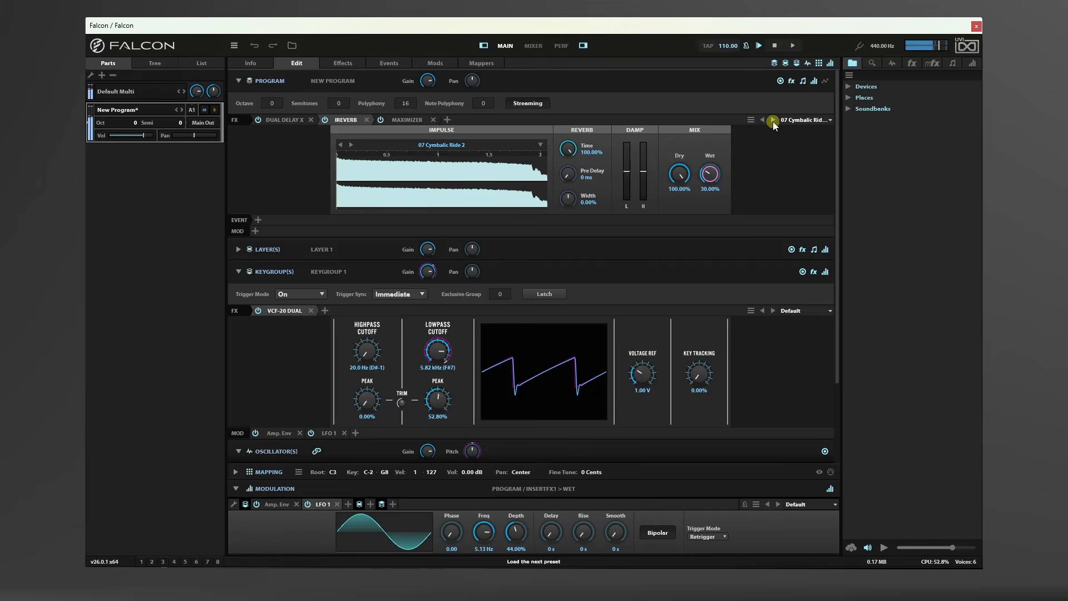
click(773, 120)
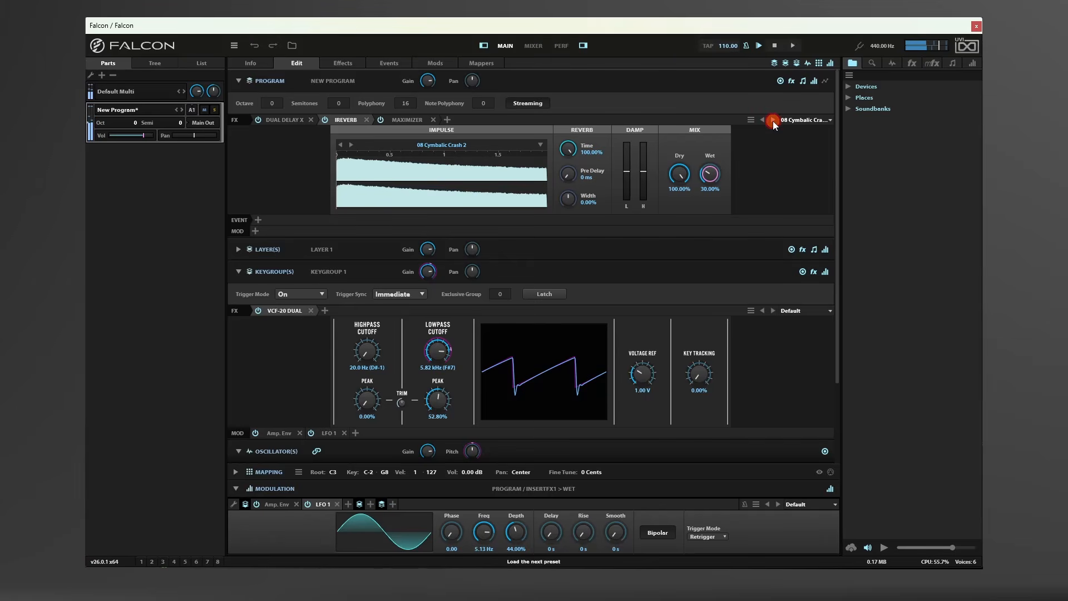
click(773, 120)
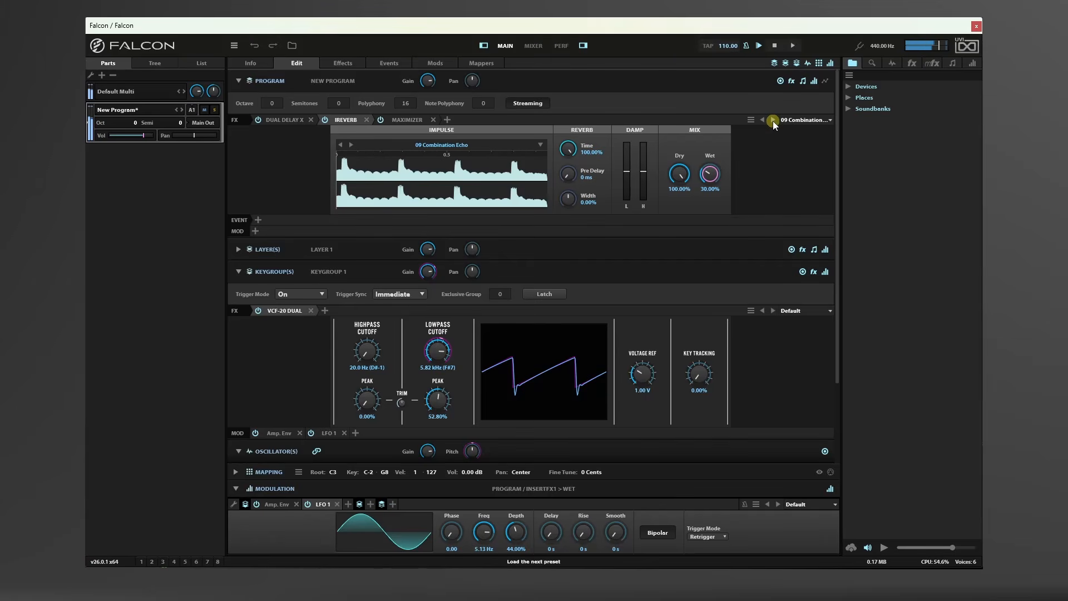
click(772, 121)
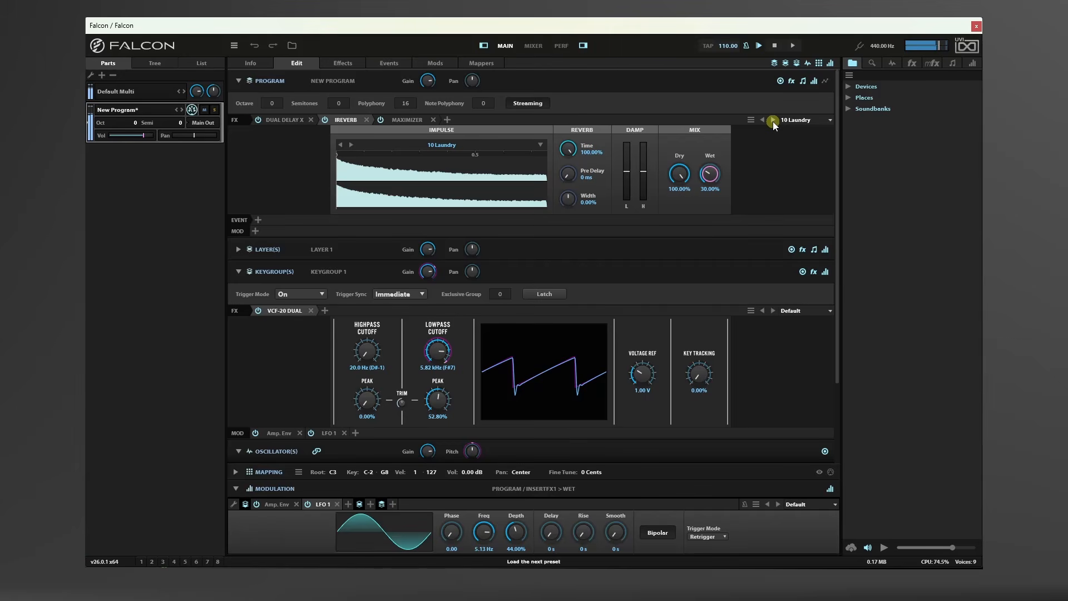
click(406, 104)
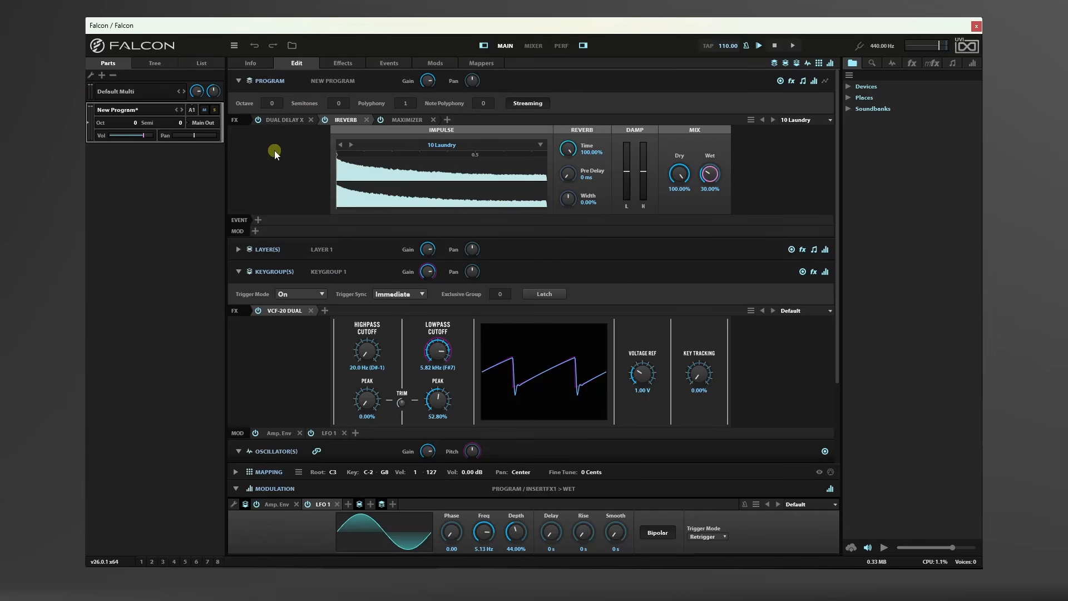
Clear the multi to return to an empty part.
click(233, 46)
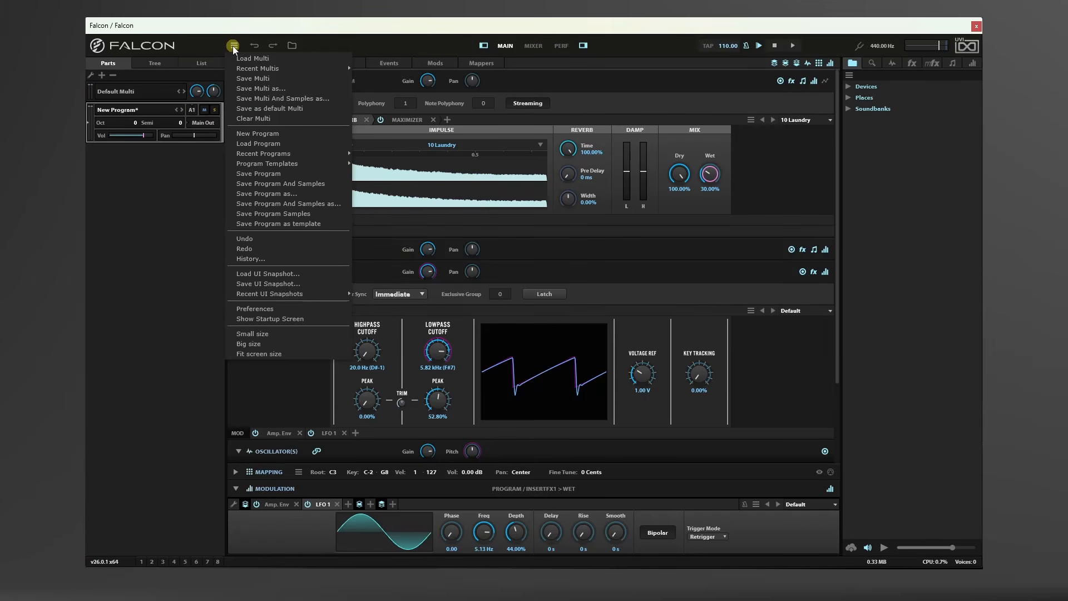
click(278, 118)
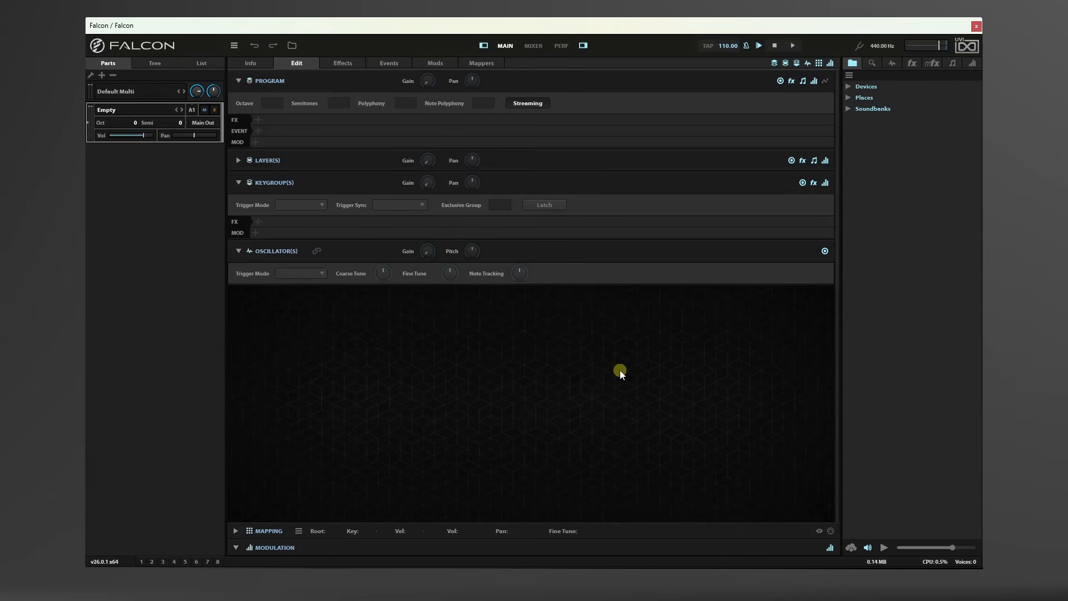
Look through the available program templates, view the edit history list and close it.
click(234, 45)
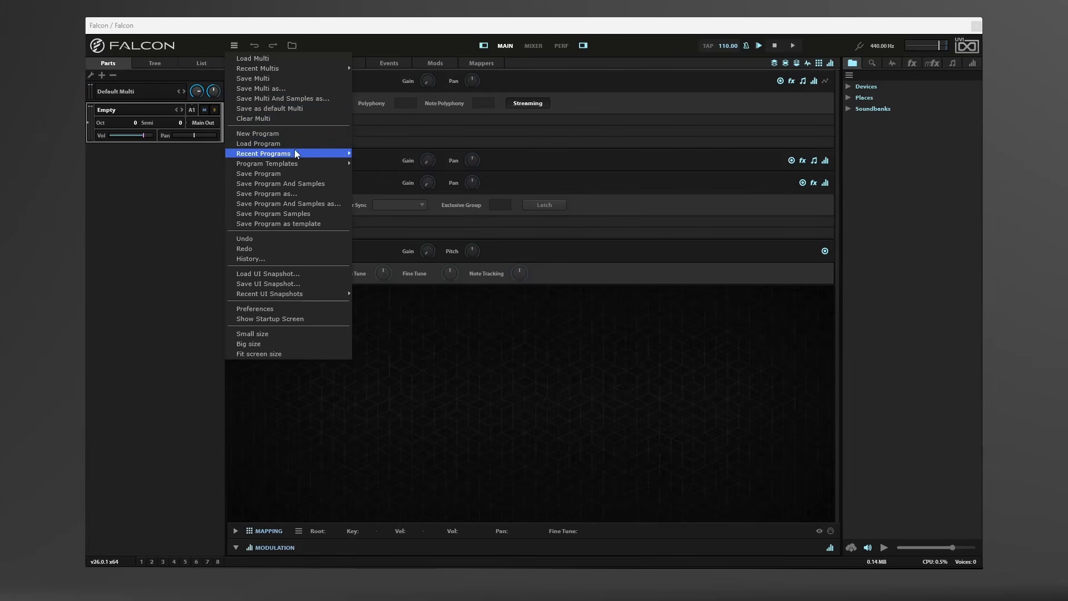
mouse_move(288, 170)
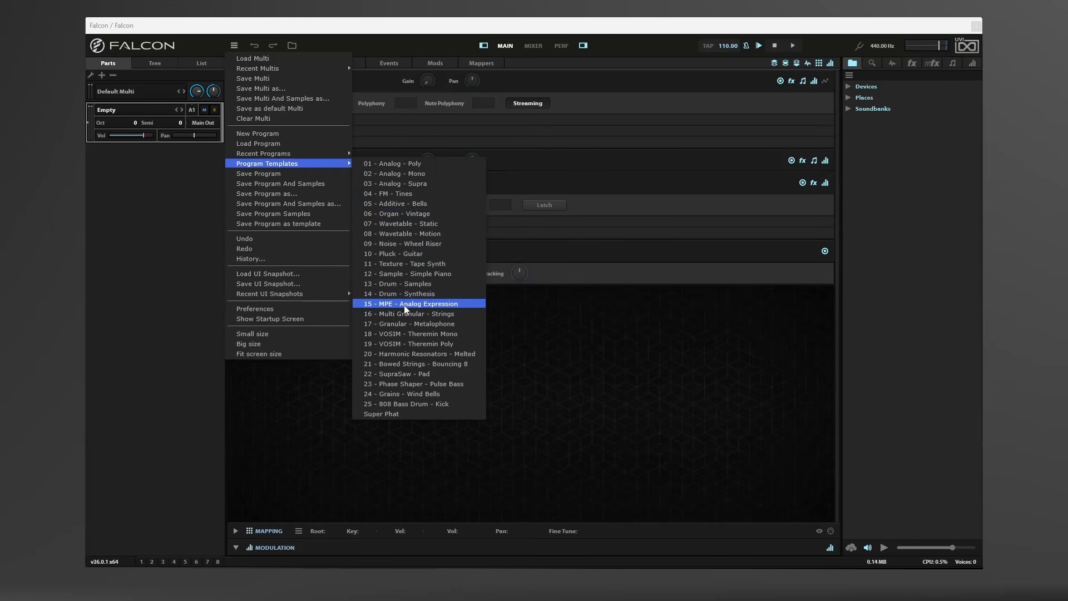
click(417, 356)
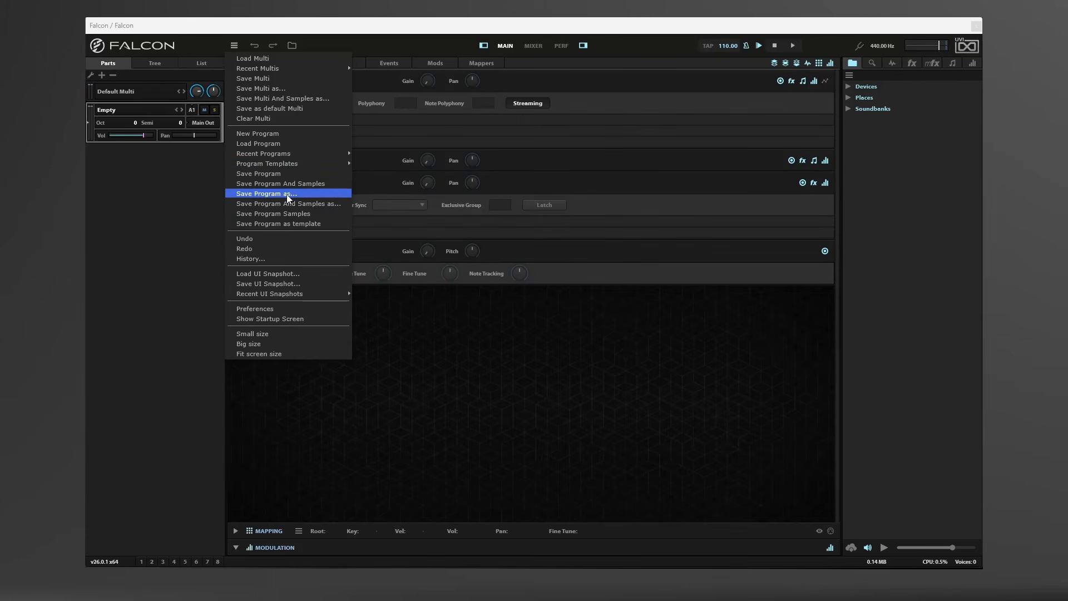
click(283, 257)
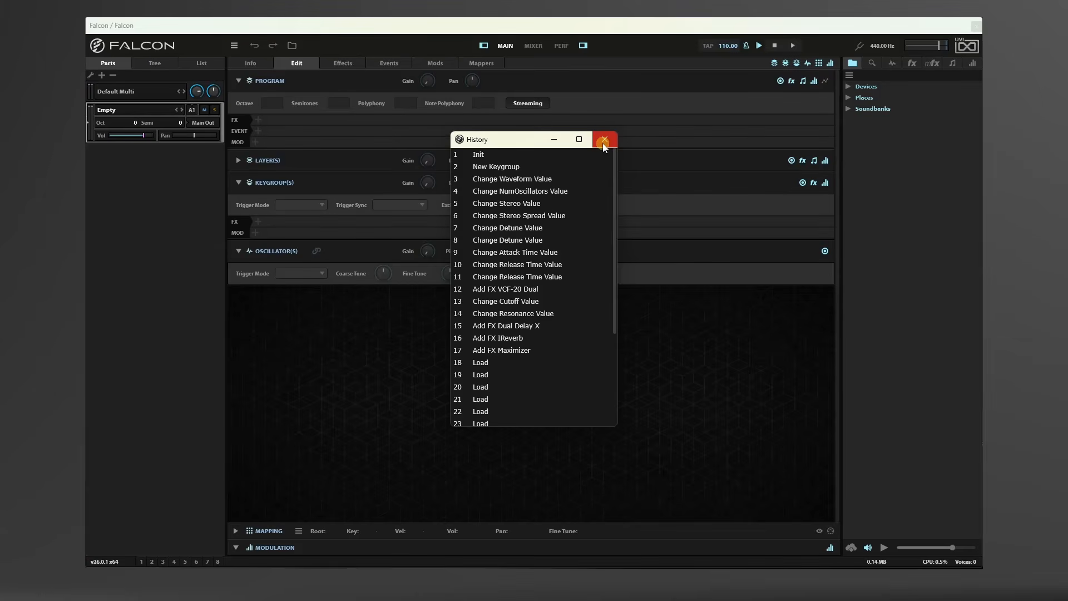
click(610, 140)
Review the General, Streaming, SoundBanks and OSC sections of the preferences and close them.
click(236, 48)
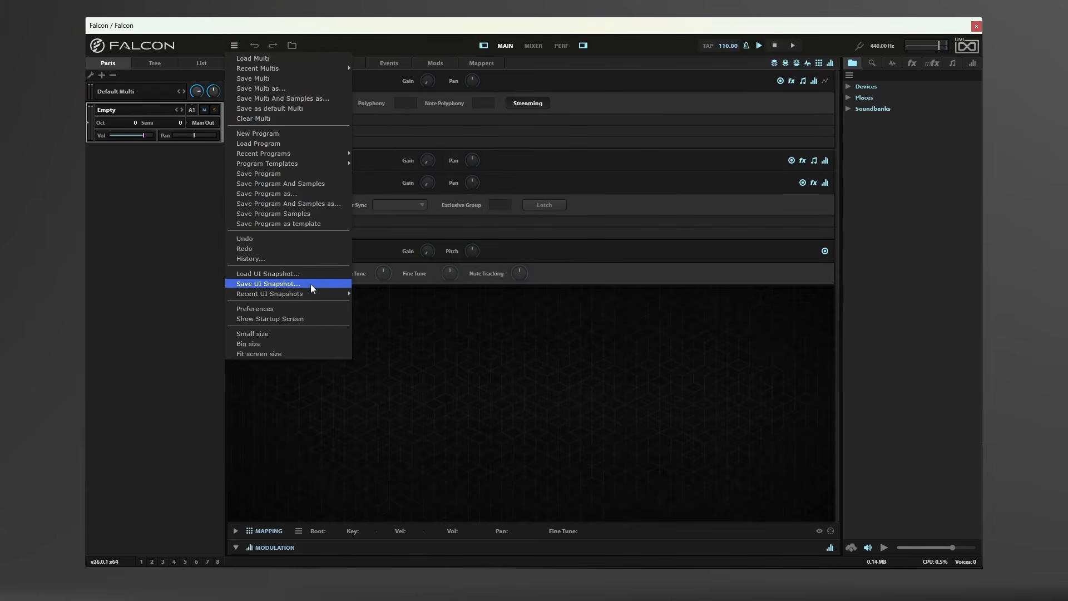
click(289, 310)
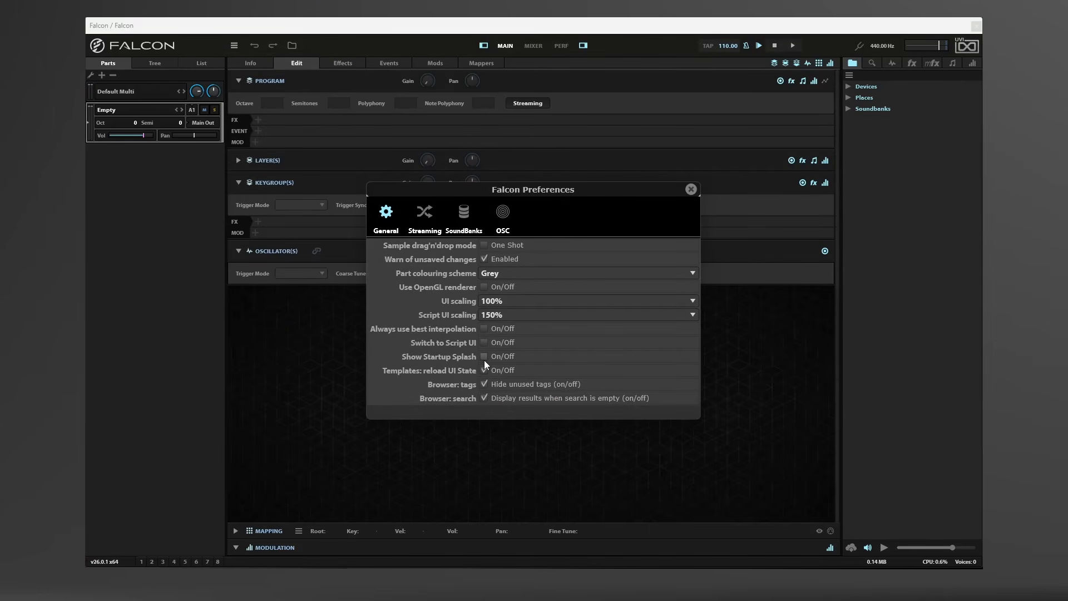
click(424, 218)
click(464, 220)
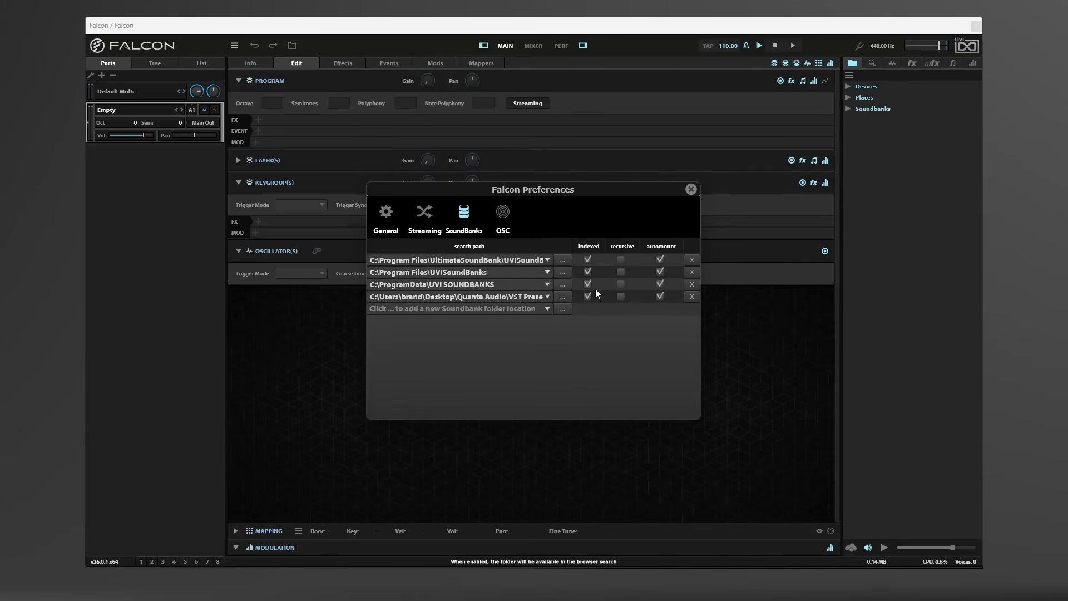
click(503, 215)
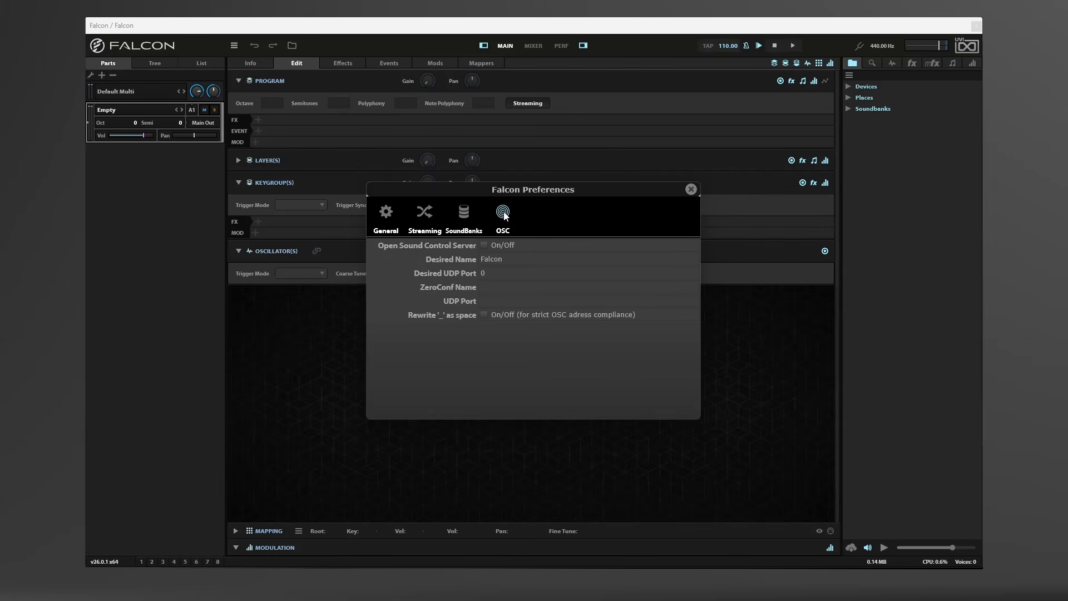
click(390, 214)
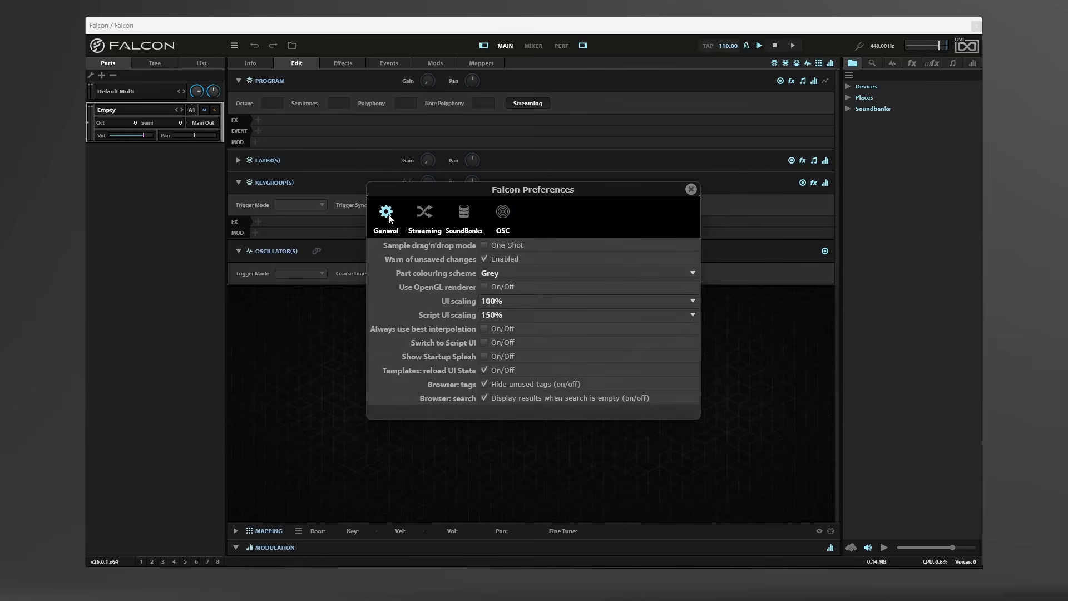
click(692, 191)
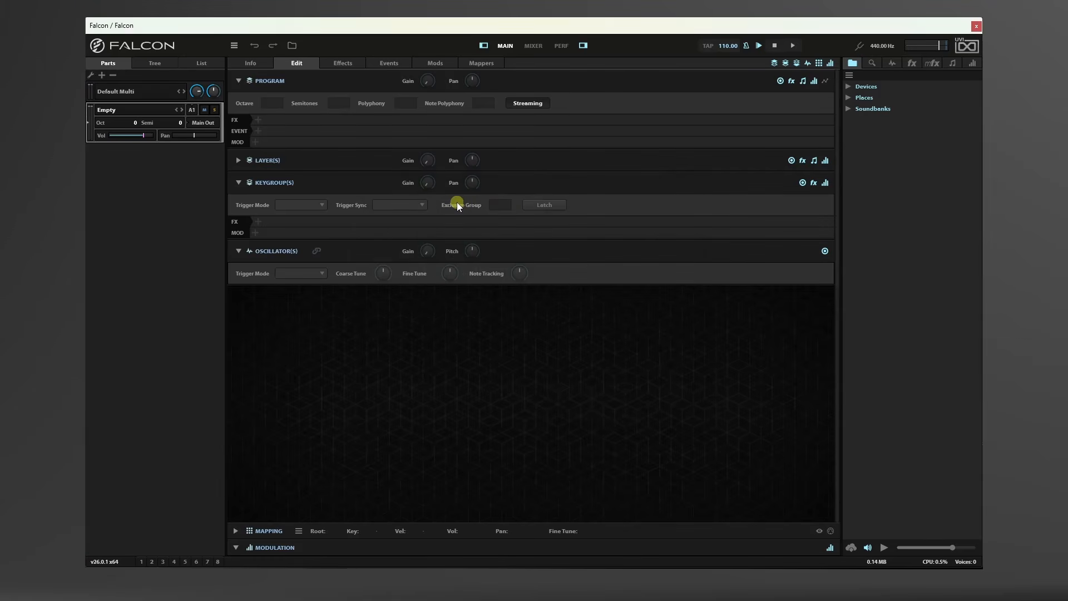
Examine the preset library's instrument, timbre and soundware categories and return to the main view.
click(234, 47)
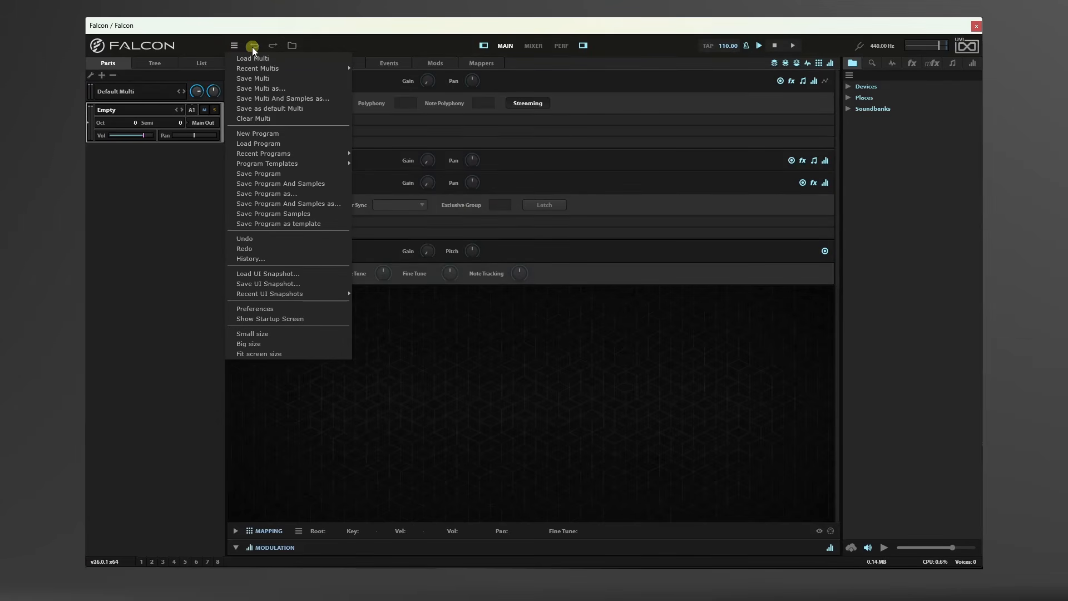
click(345, 49)
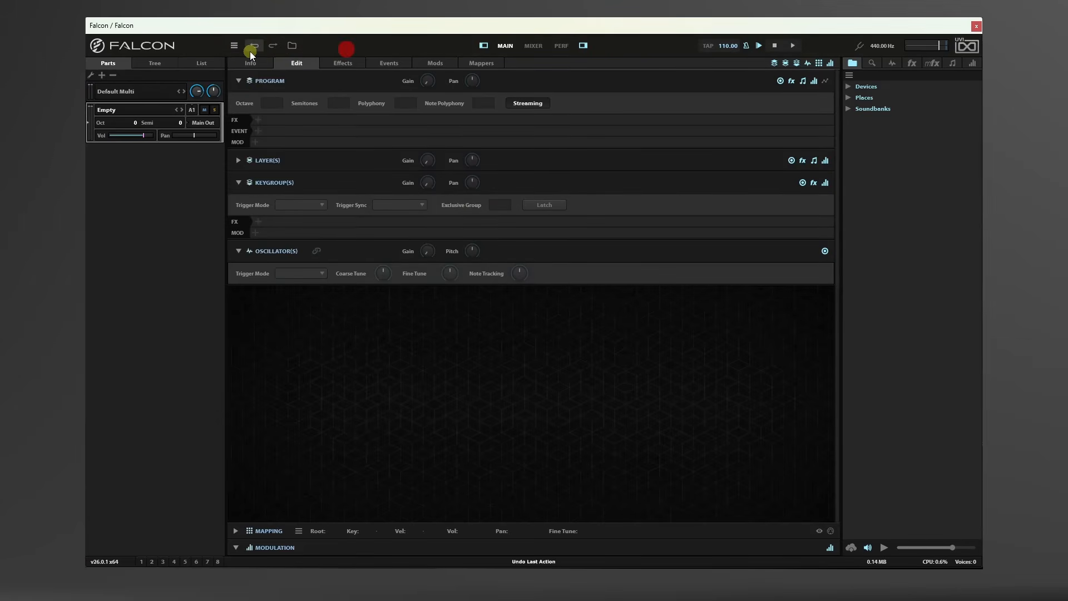
click(292, 48)
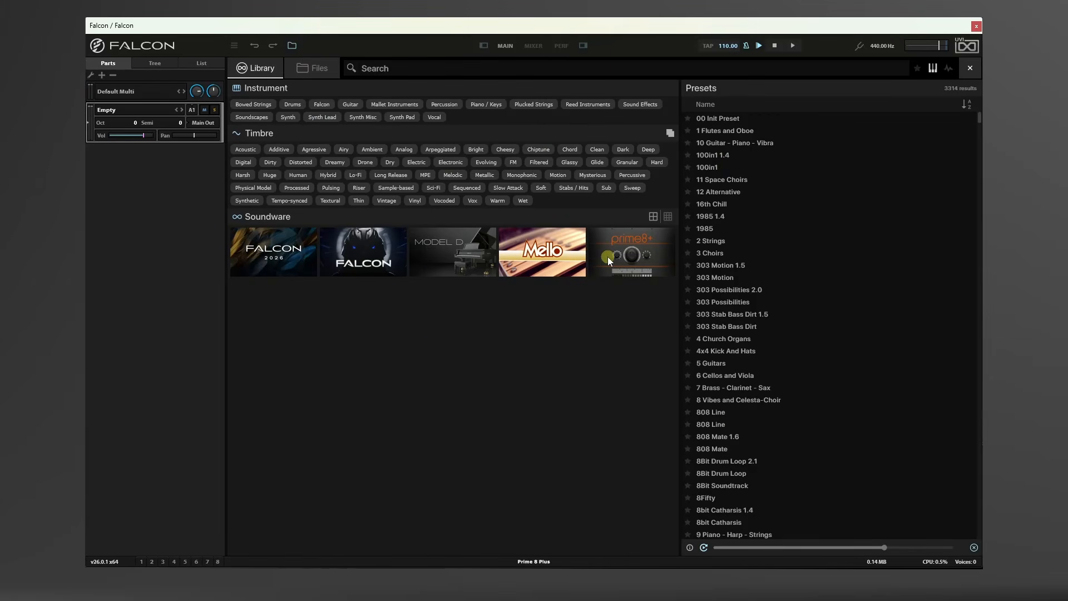
click(292, 46)
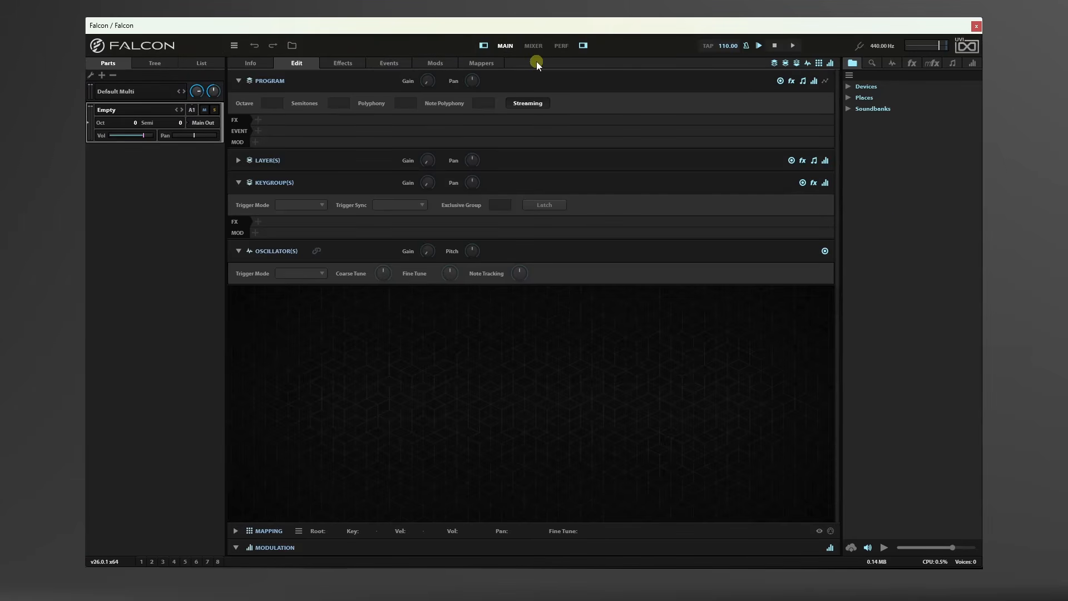
Inspect the mixer view and the performance view's output and MIDI channel options, and return to the main view.
click(505, 48)
click(533, 47)
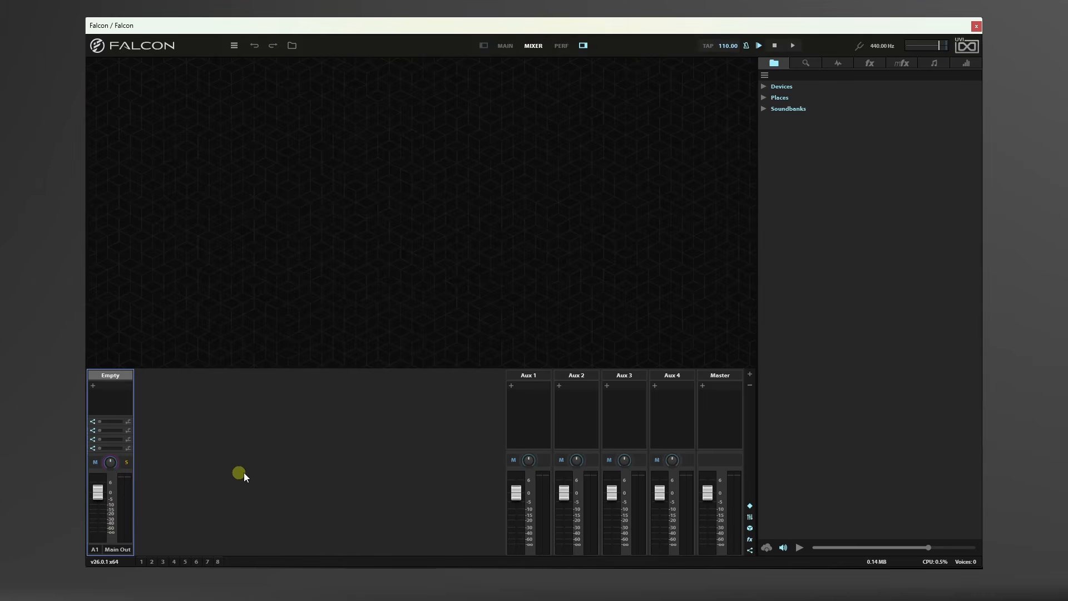
click(561, 46)
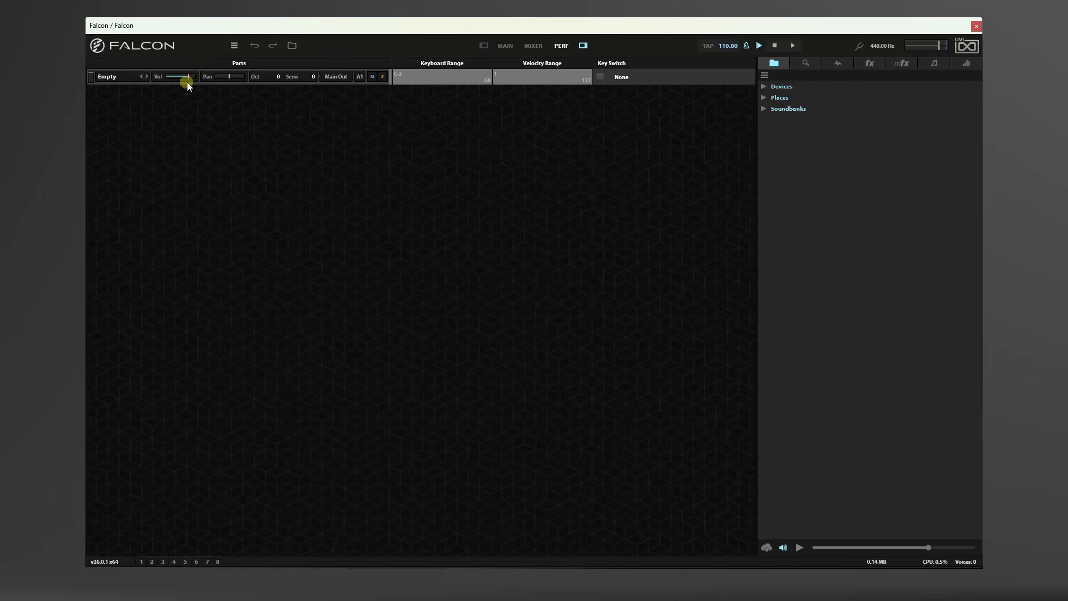
click(338, 75)
click(348, 52)
click(360, 76)
click(362, 52)
click(505, 45)
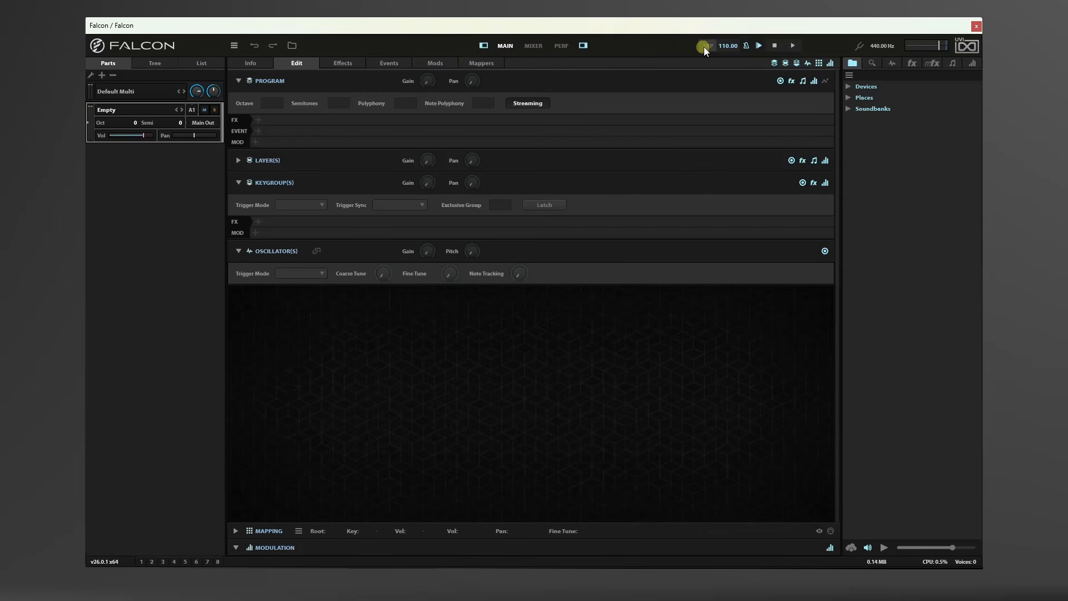
Switch the metronome on and back off.
click(745, 46)
click(746, 46)
mouse_move(937, 48)
Look through the Info, Edit, Effects, Events, Mods and Mappers views and return to the Edit view.
click(250, 64)
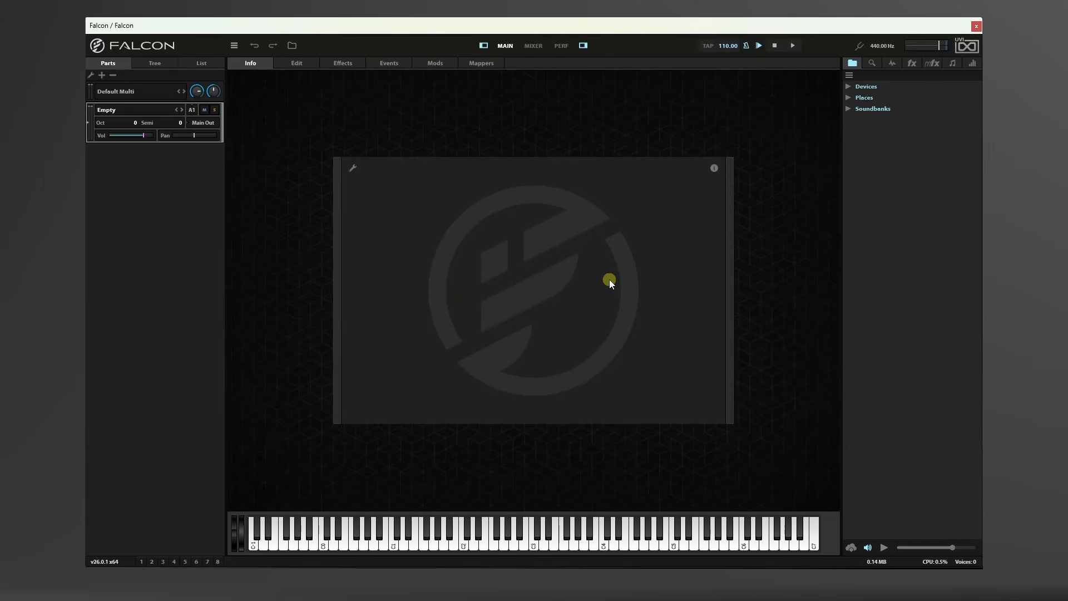
click(298, 63)
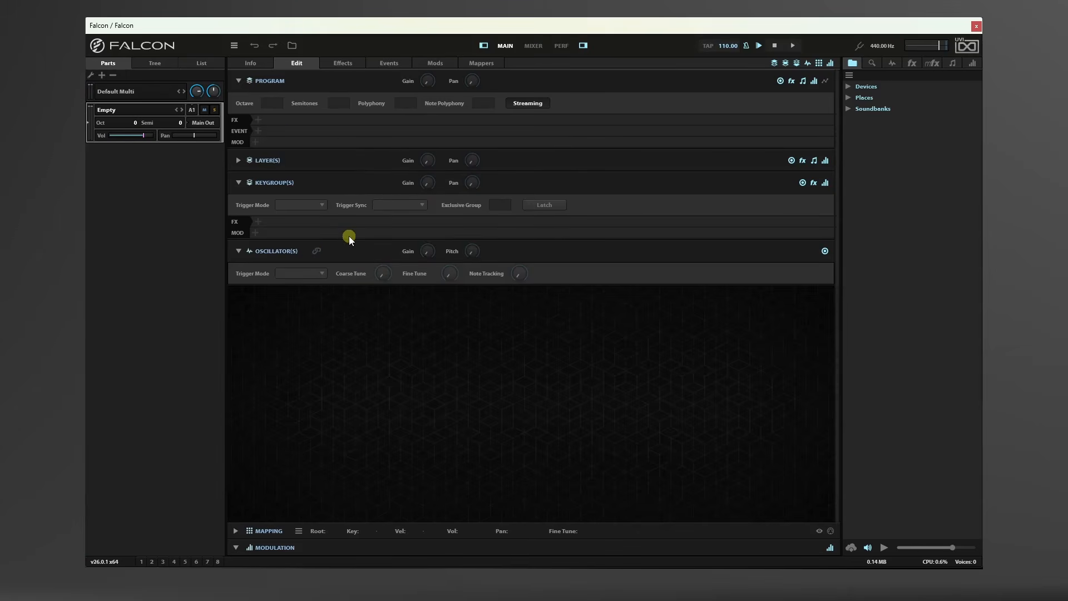
click(343, 63)
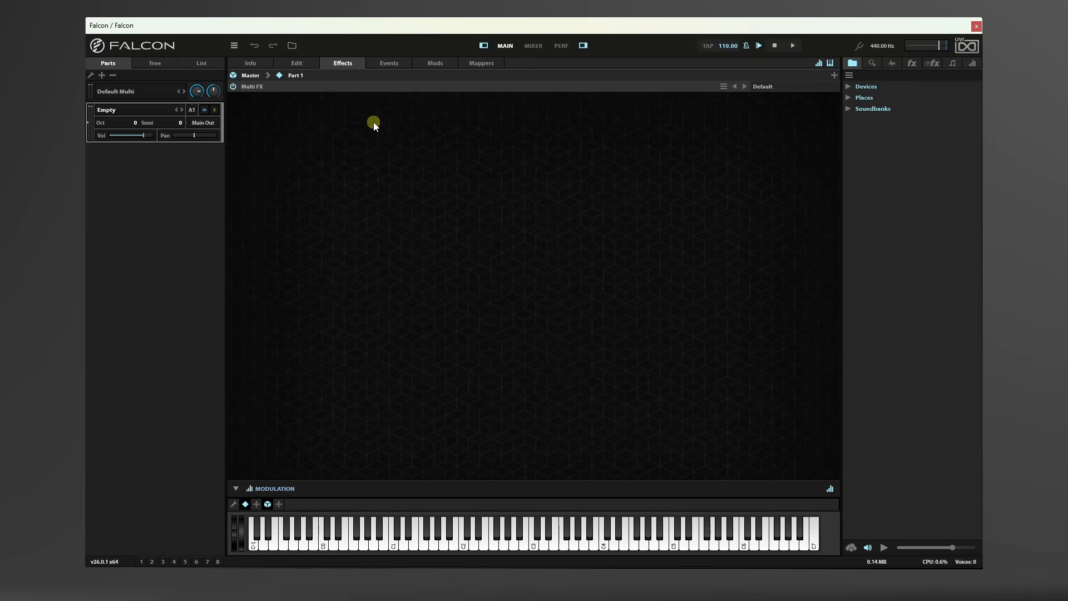
click(389, 64)
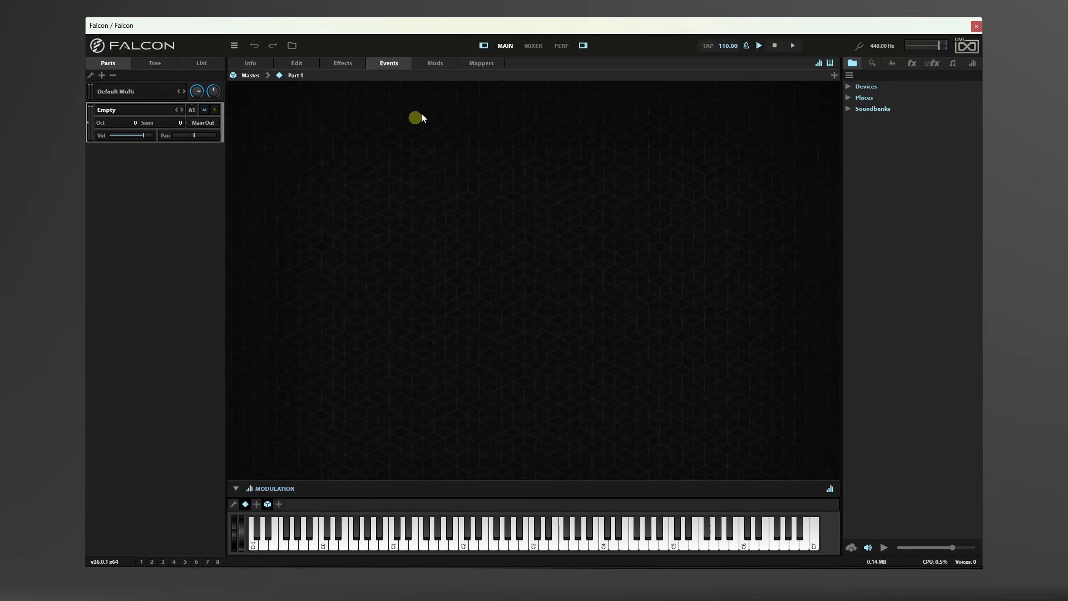
click(435, 63)
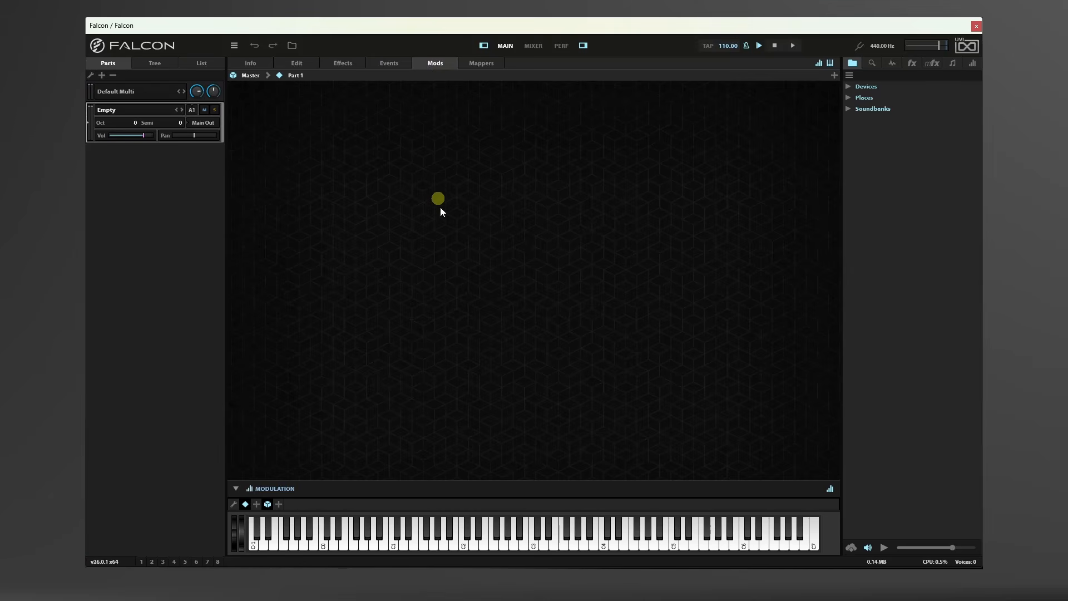
click(483, 64)
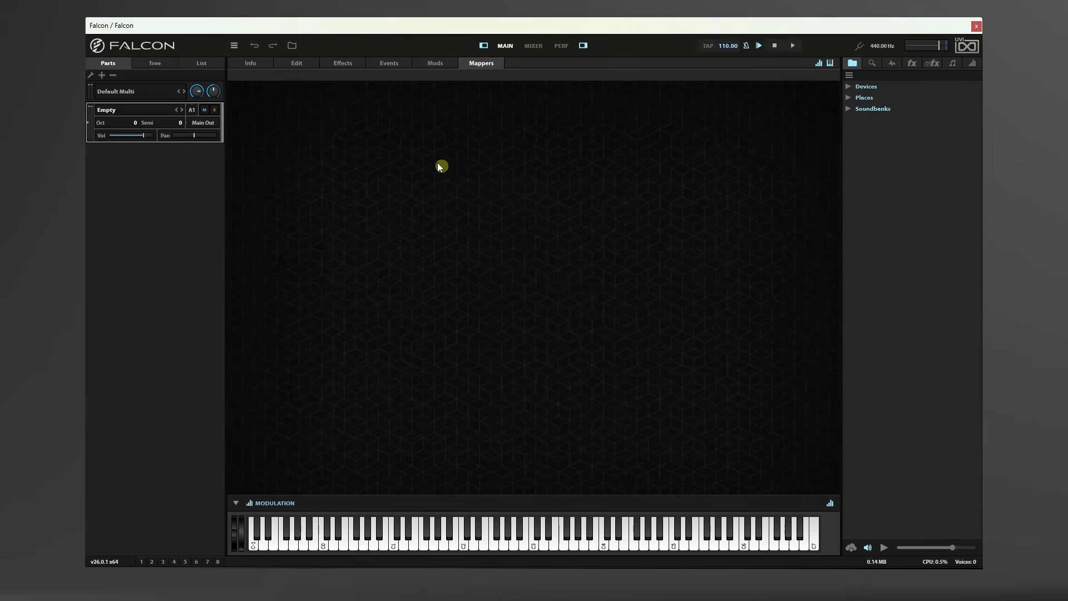
click(296, 63)
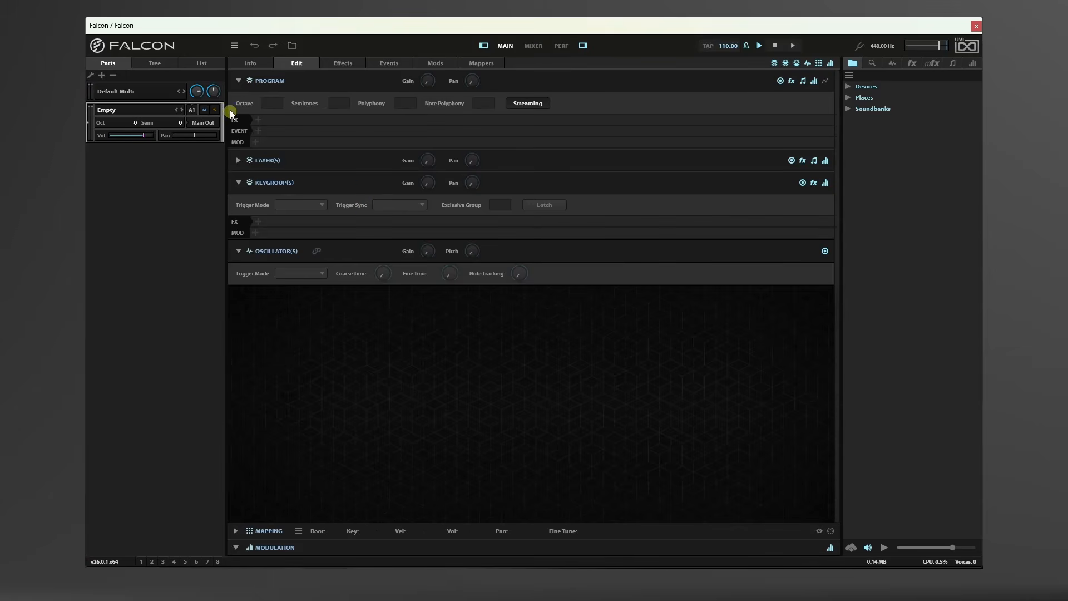
Collapse the Program, Keygroup and Oscillator sections in the Edit view.
click(237, 81)
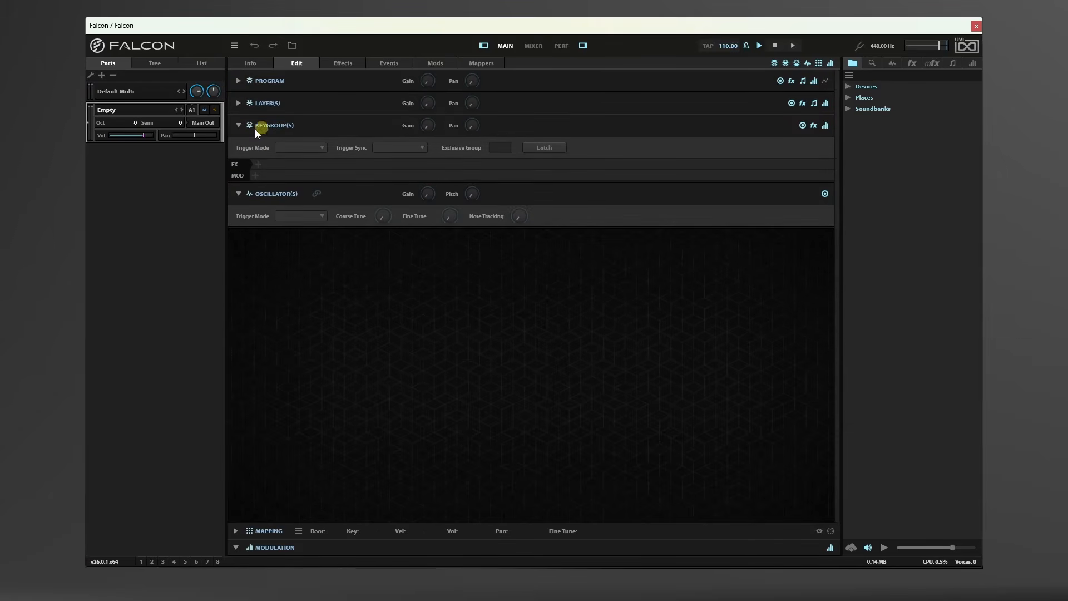
click(238, 126)
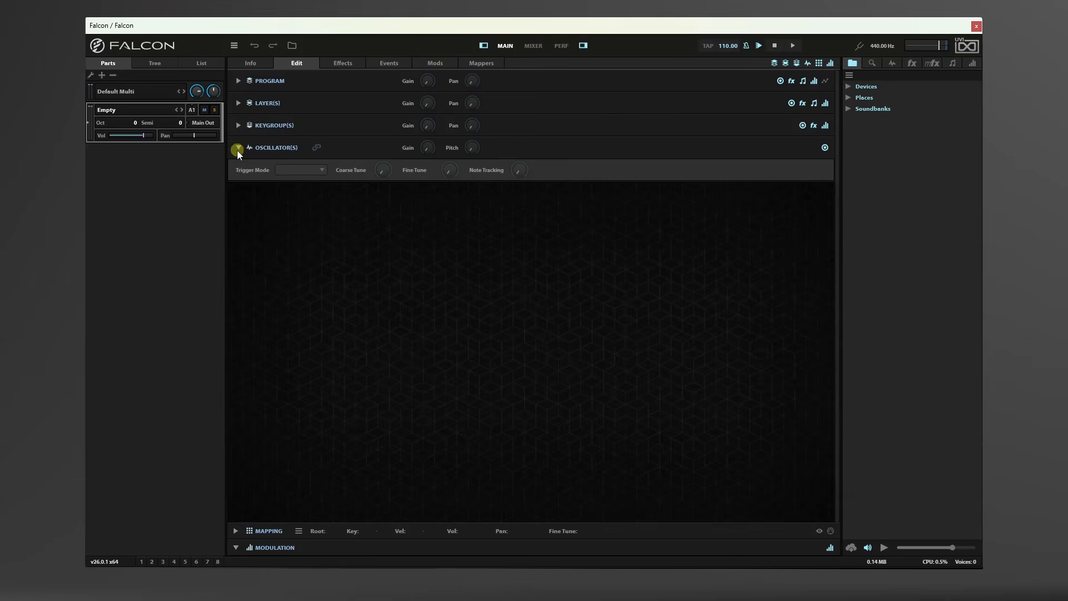
click(238, 148)
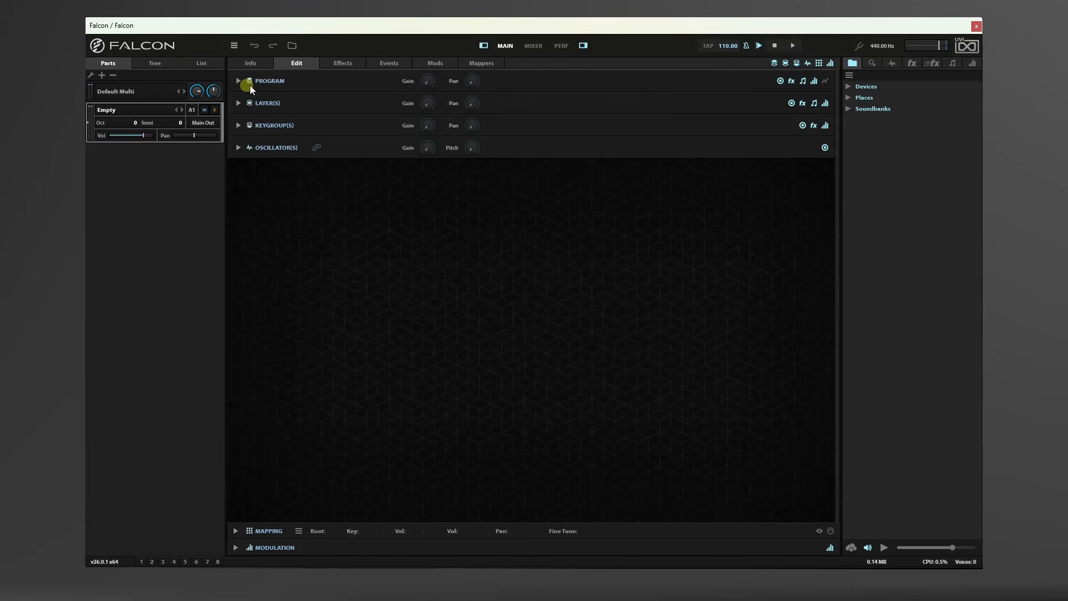
Hide the Program, Layer, Keygroup, Oscillator, Mapping and Modulation sections one after another.
click(773, 64)
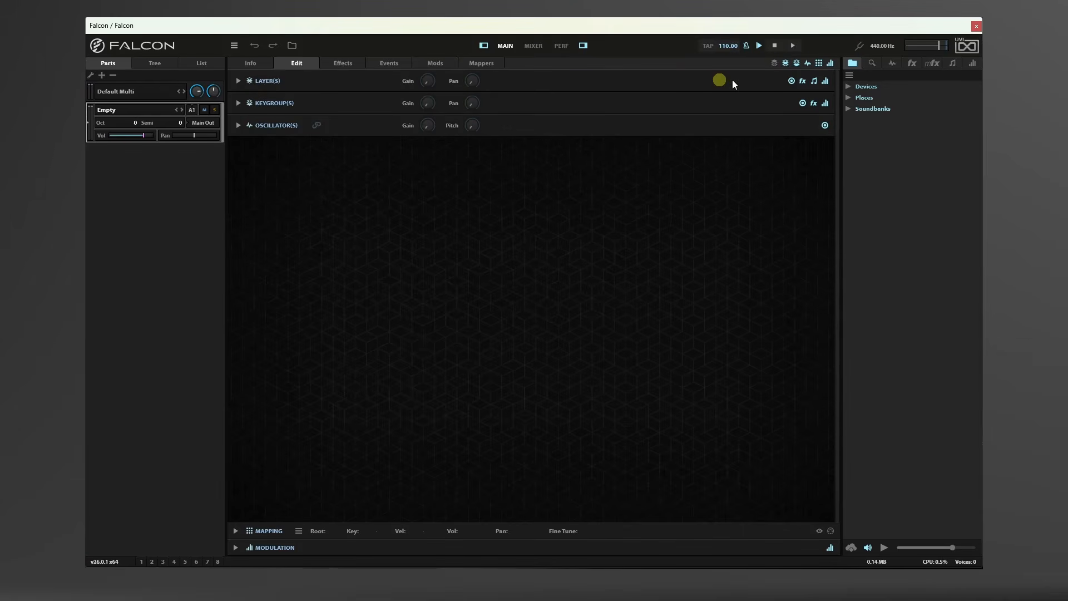
click(786, 63)
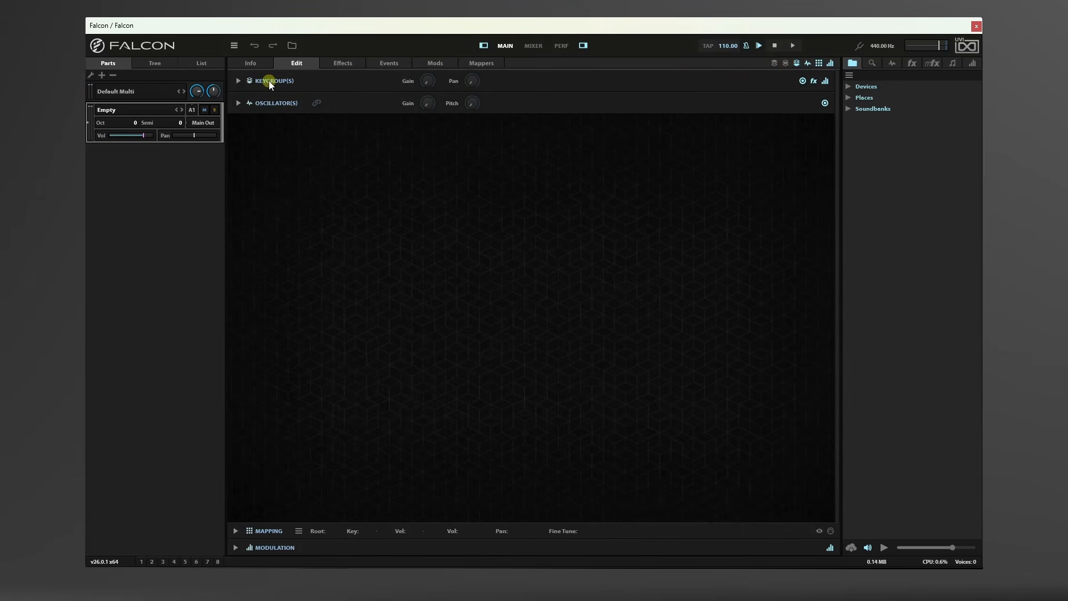
click(796, 62)
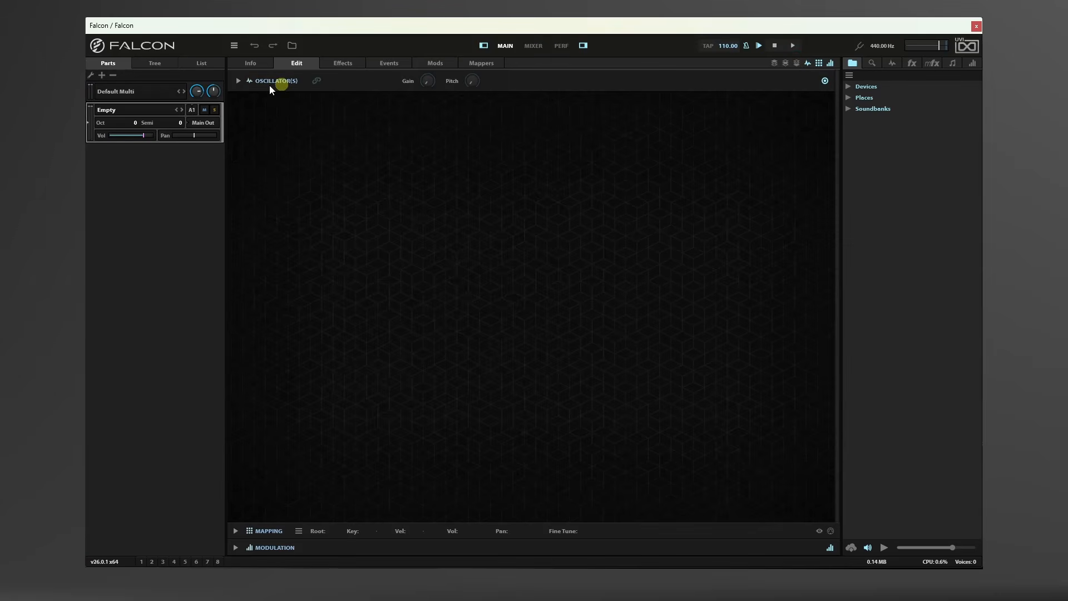
click(806, 64)
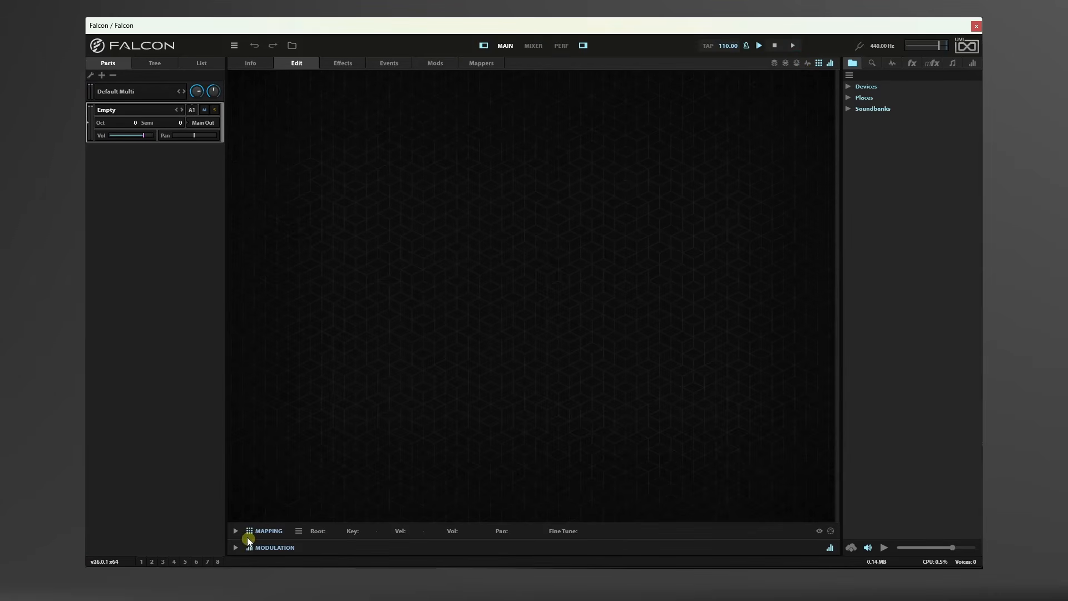
click(823, 63)
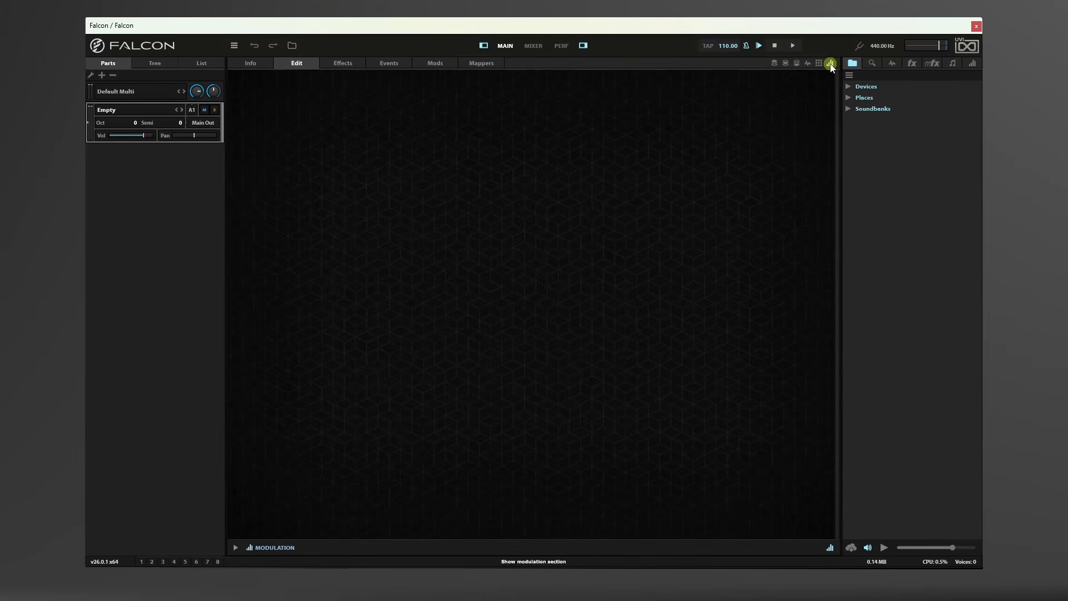
click(830, 63)
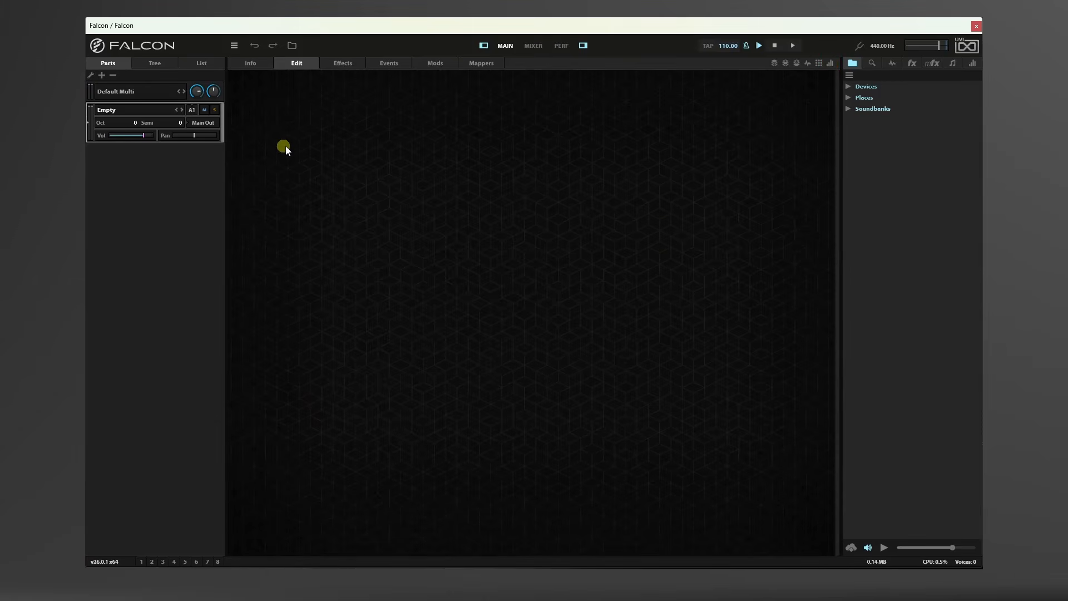
Show the Program, Layer, Keygroup, Oscillator, Modulation and Mapping sections again.
click(775, 64)
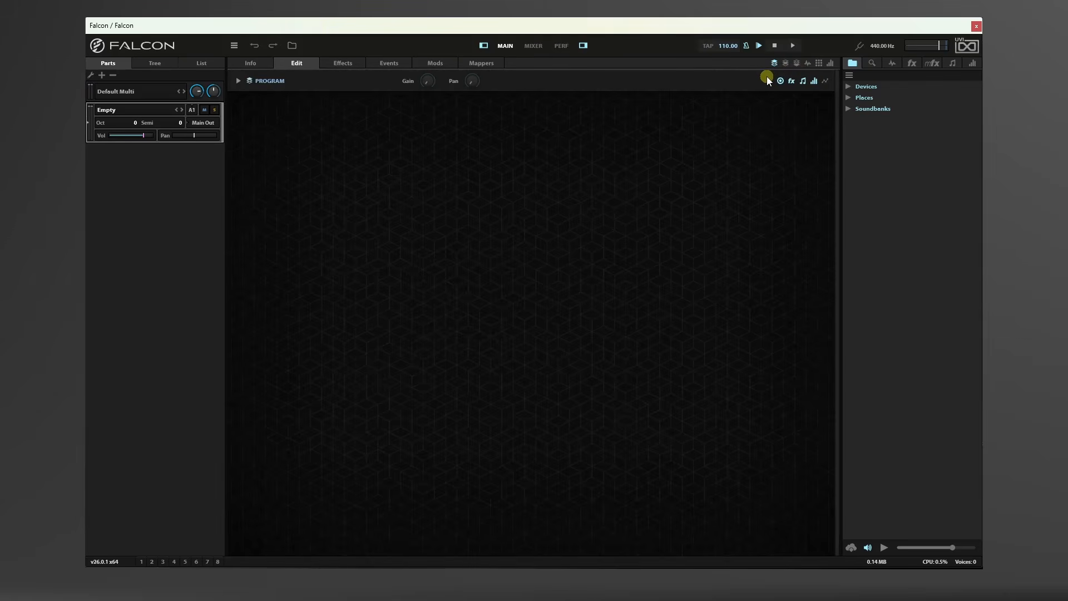
click(785, 64)
click(797, 63)
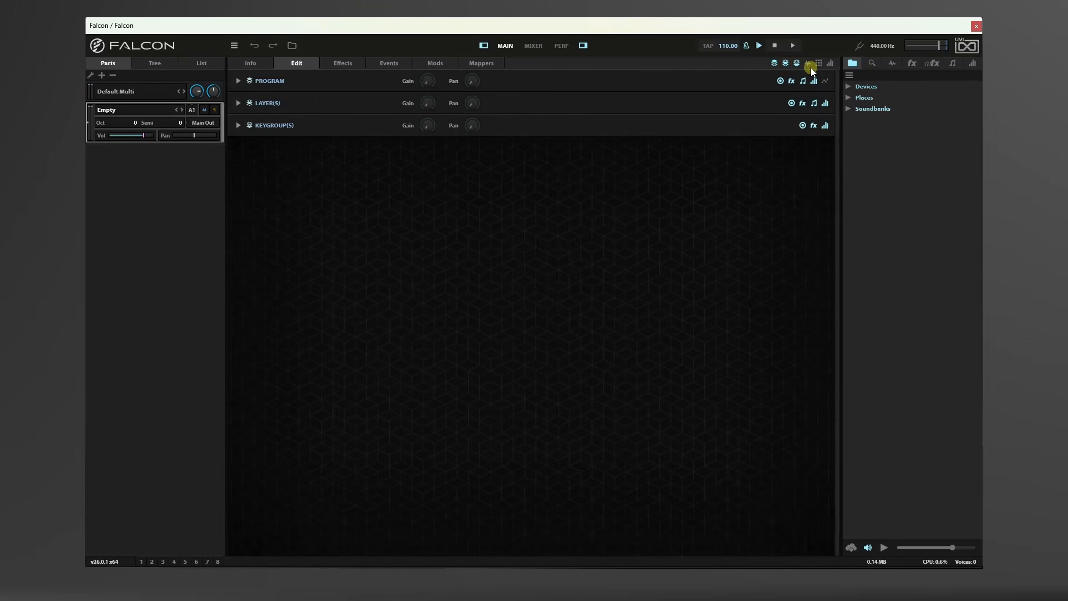
click(809, 65)
click(829, 65)
click(819, 64)
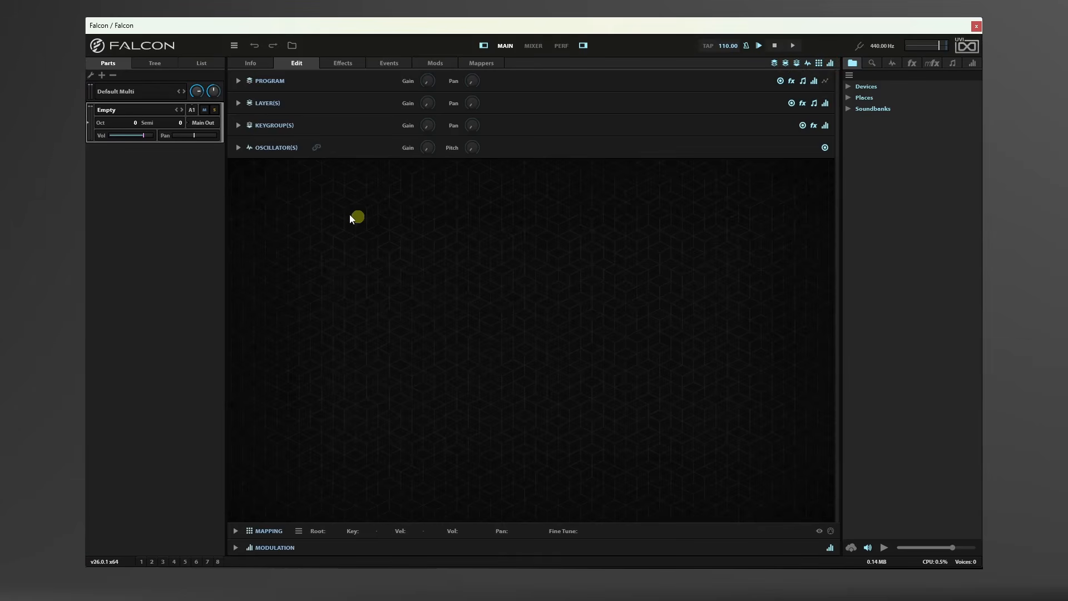
Expand the Program section and hide its parameter, FX, Event and Mod rows, showing and hiding the mapper row as well.
click(237, 81)
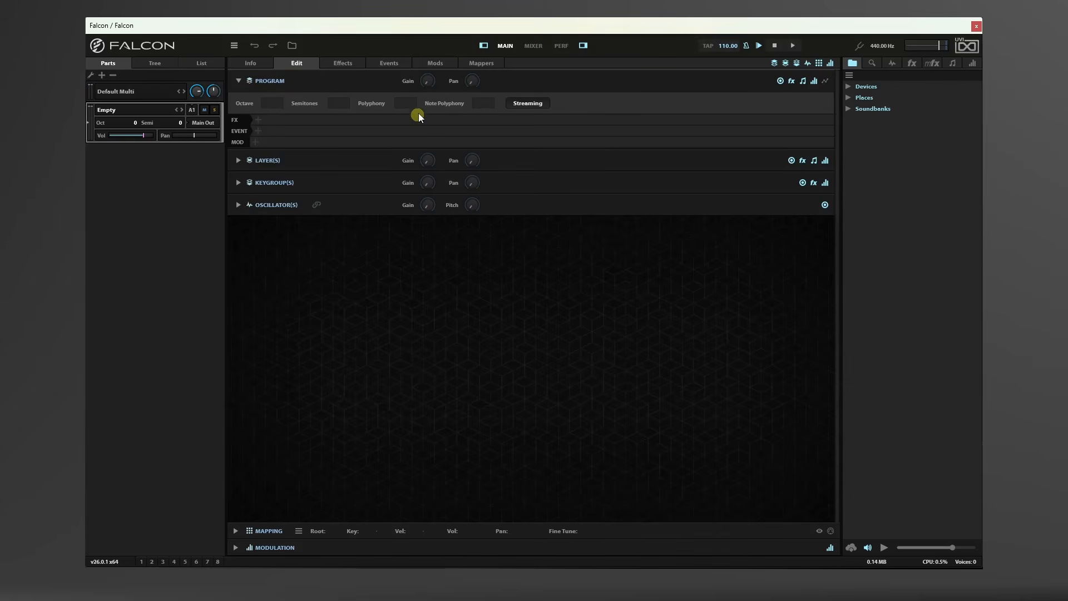
click(778, 81)
click(776, 79)
click(778, 81)
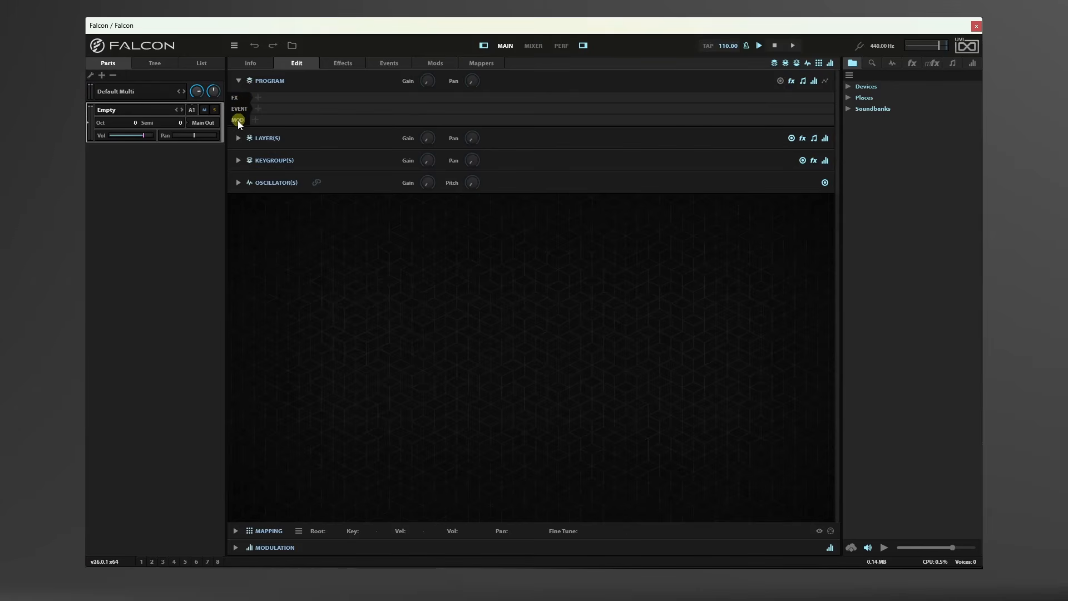
click(791, 80)
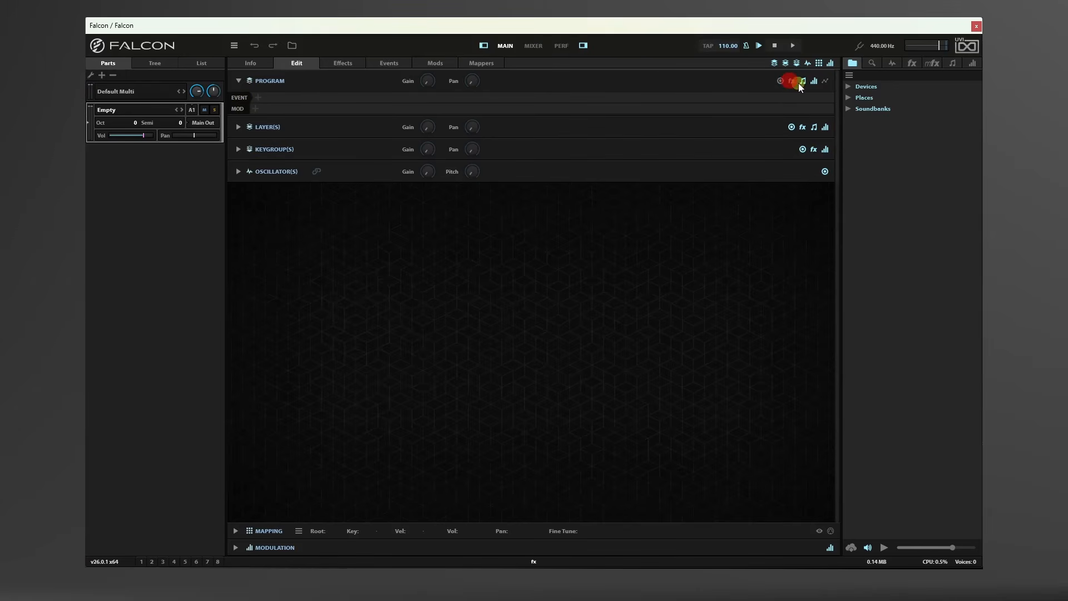
click(803, 81)
click(814, 82)
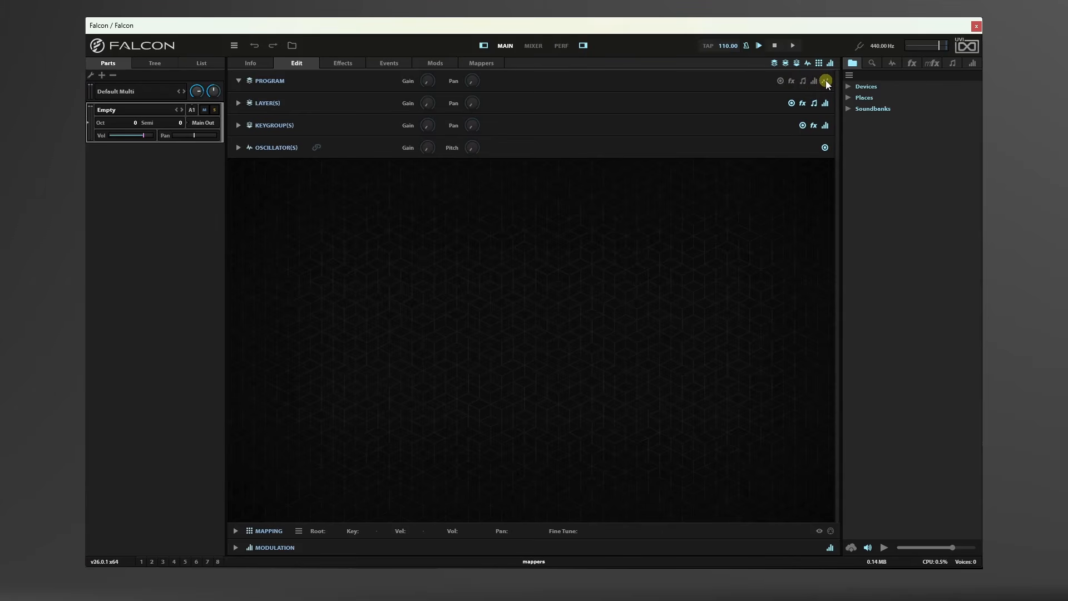
click(826, 80)
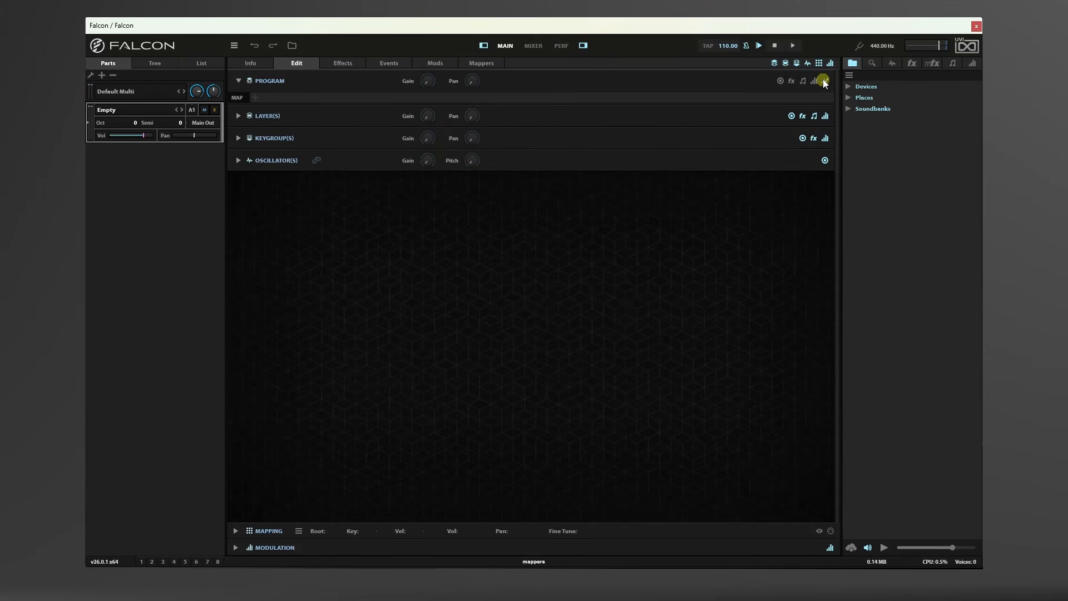
click(826, 79)
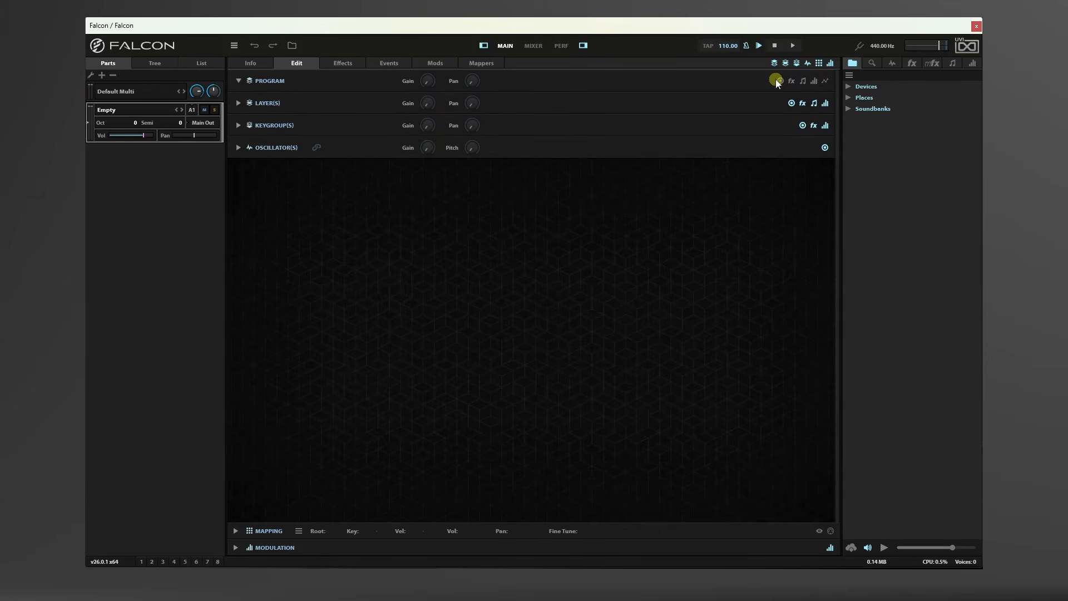
Restore the Program section's Mod, Event, FX and parameter rows and collapse the section.
click(811, 82)
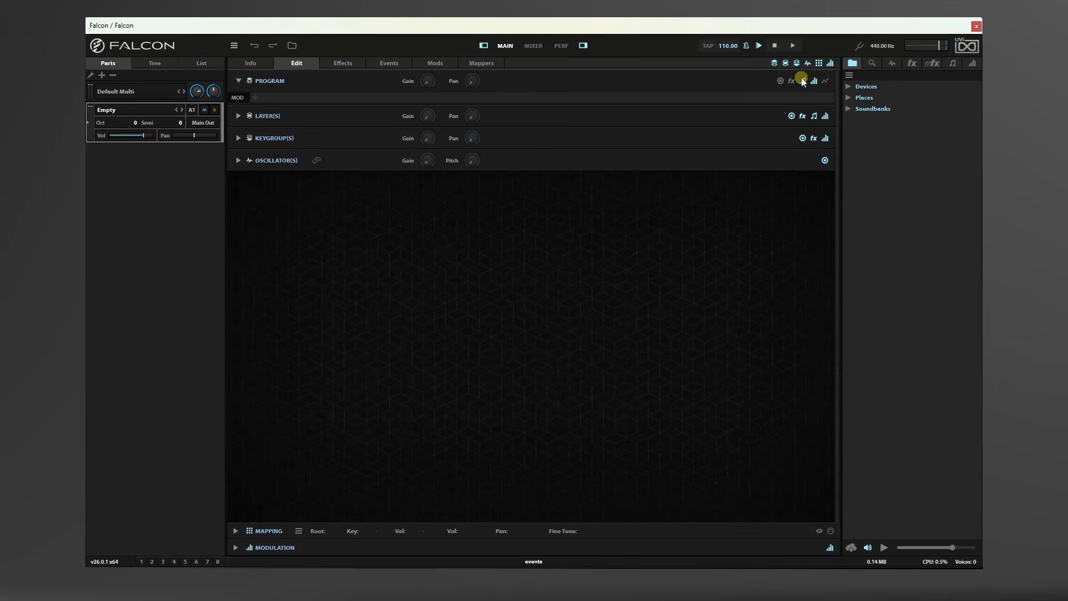
click(803, 81)
click(791, 80)
click(781, 80)
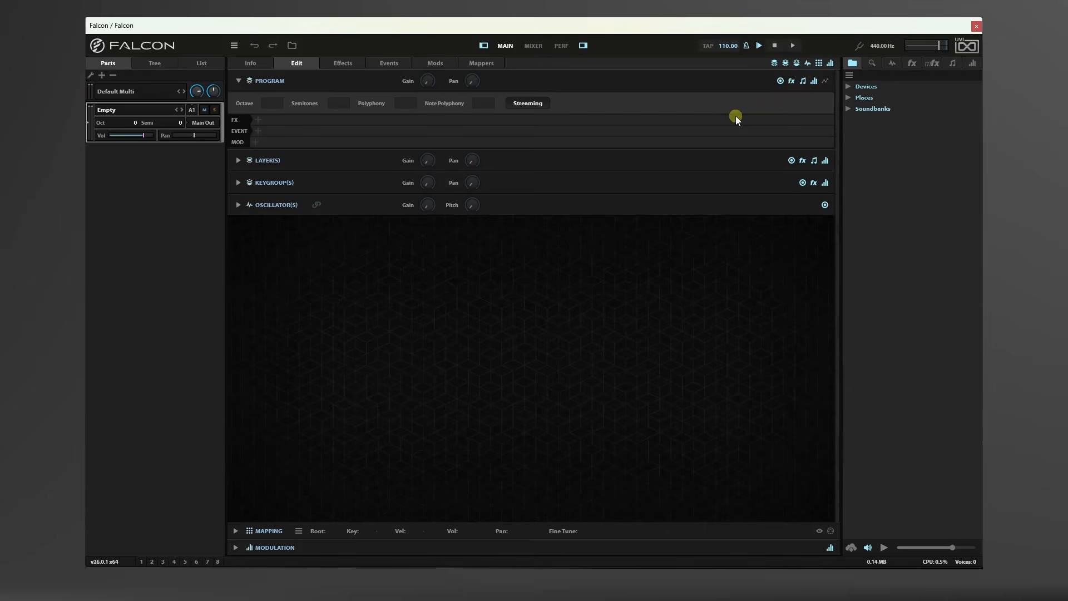
click(238, 80)
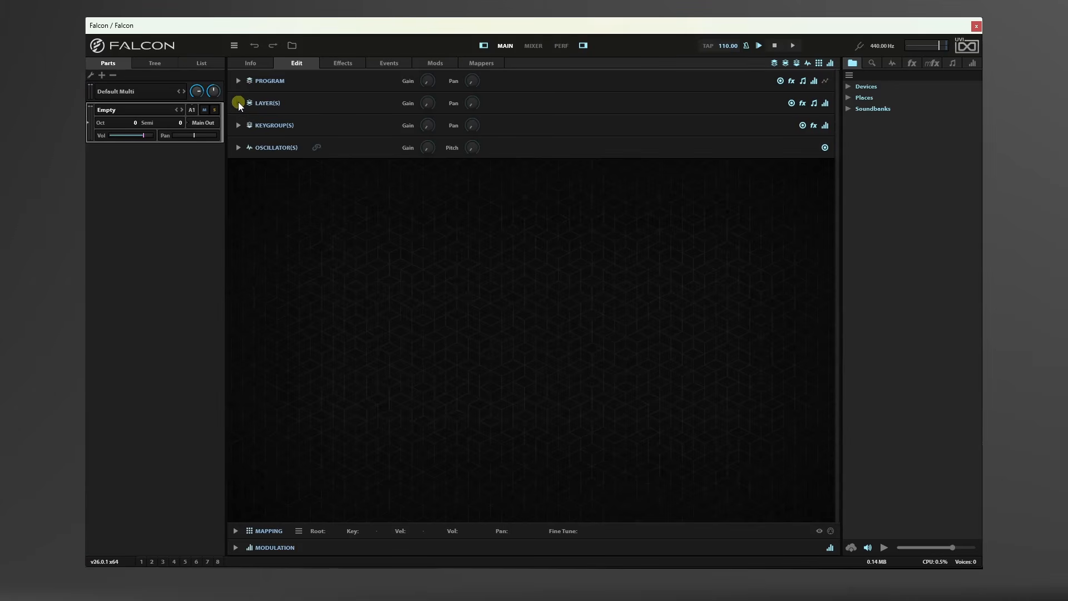
Expand the Layers section and hide its parameter, FX, Event and Mod rows.
click(238, 103)
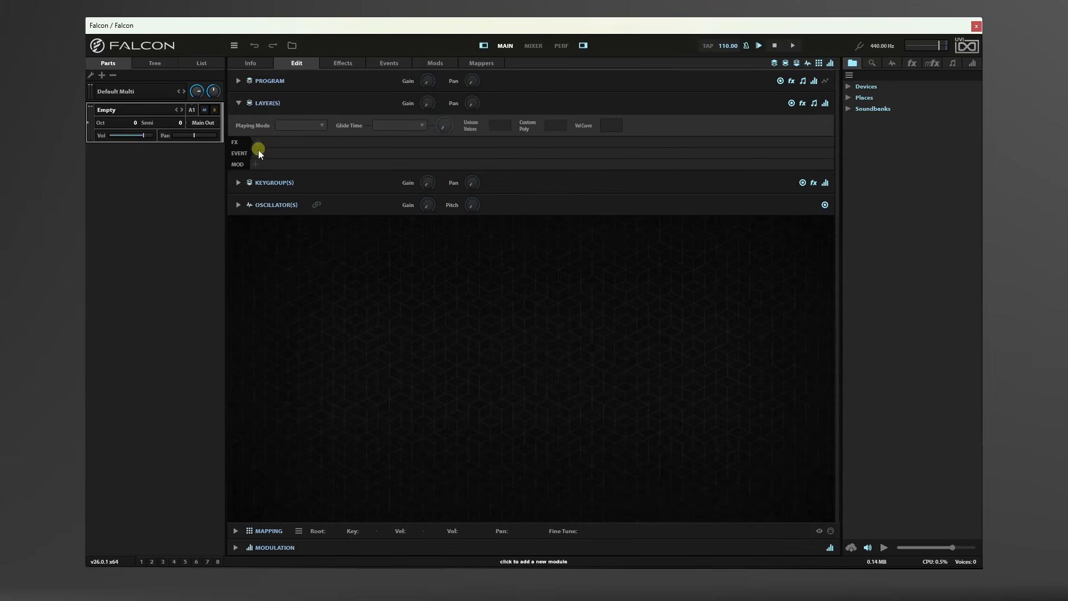
click(791, 103)
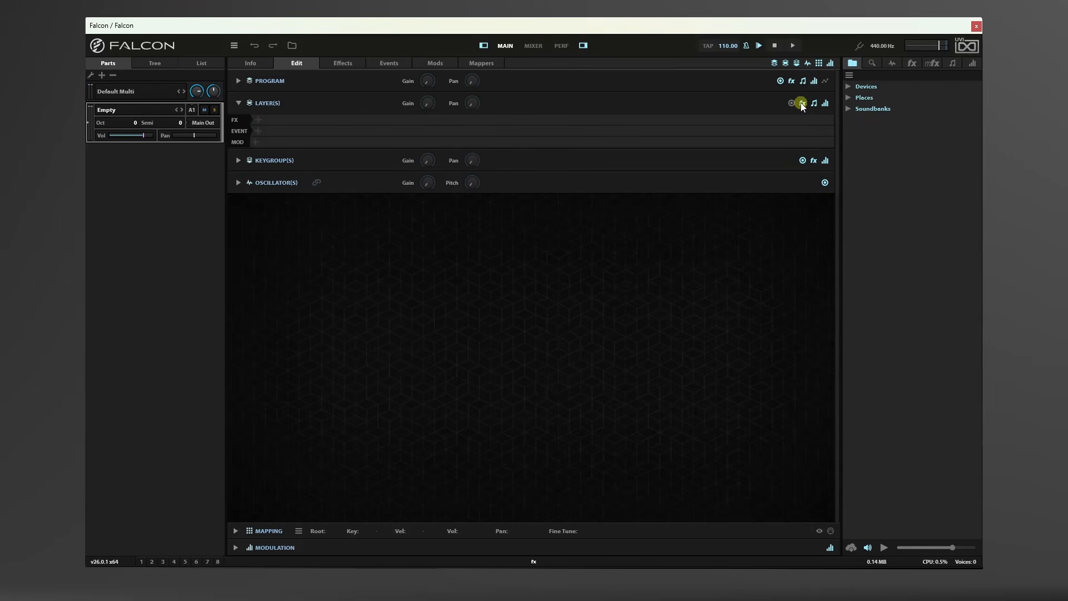
click(802, 104)
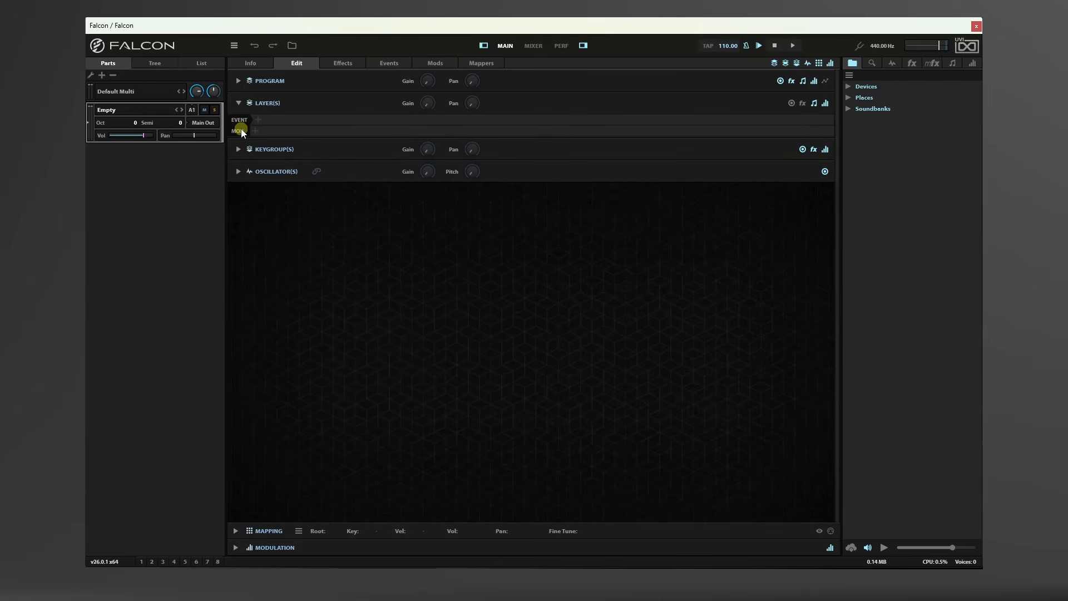
click(814, 102)
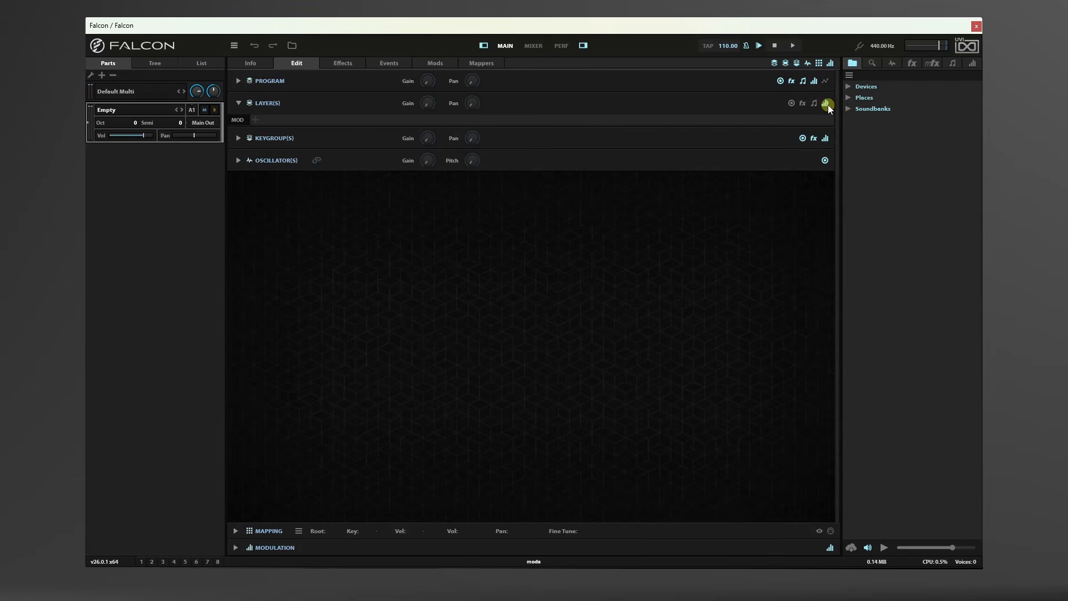
click(828, 105)
Restore the Layers section's Mod, Event, FX and parameter rows and collapse the section.
click(827, 104)
click(814, 103)
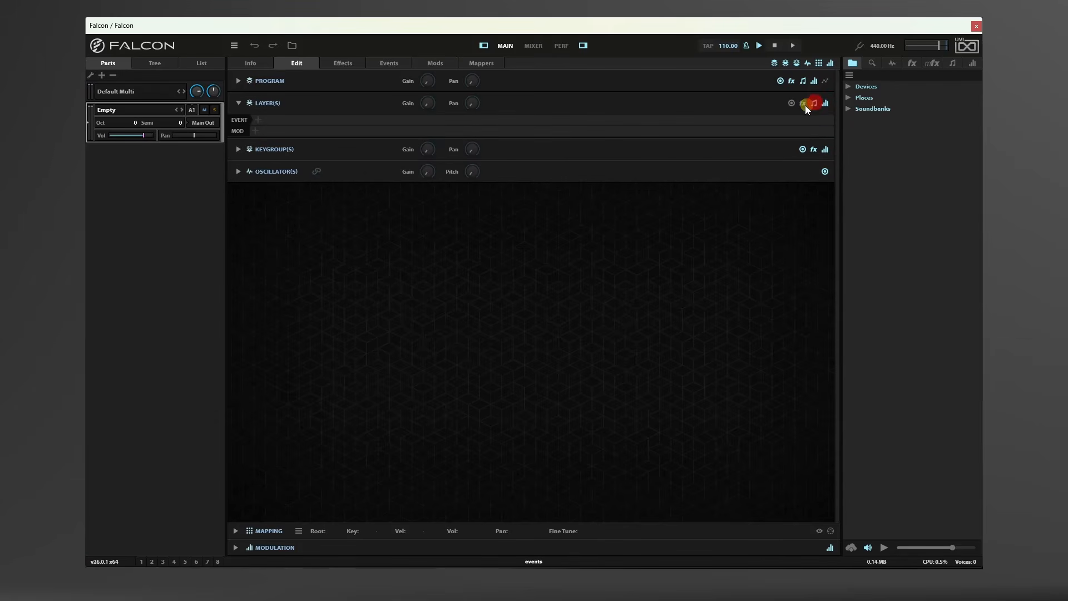
click(803, 103)
click(792, 104)
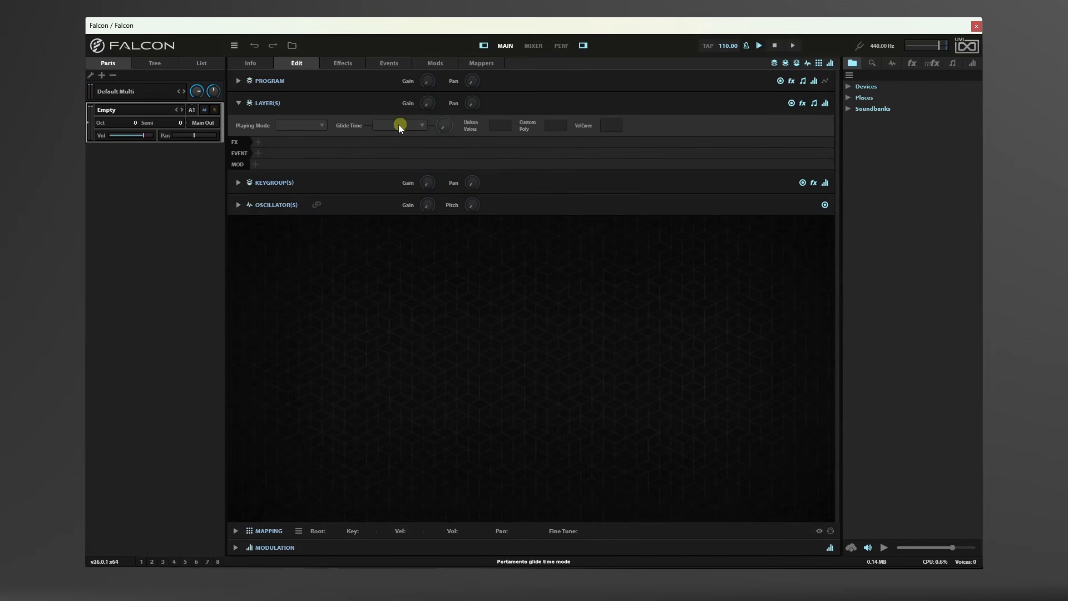
click(238, 103)
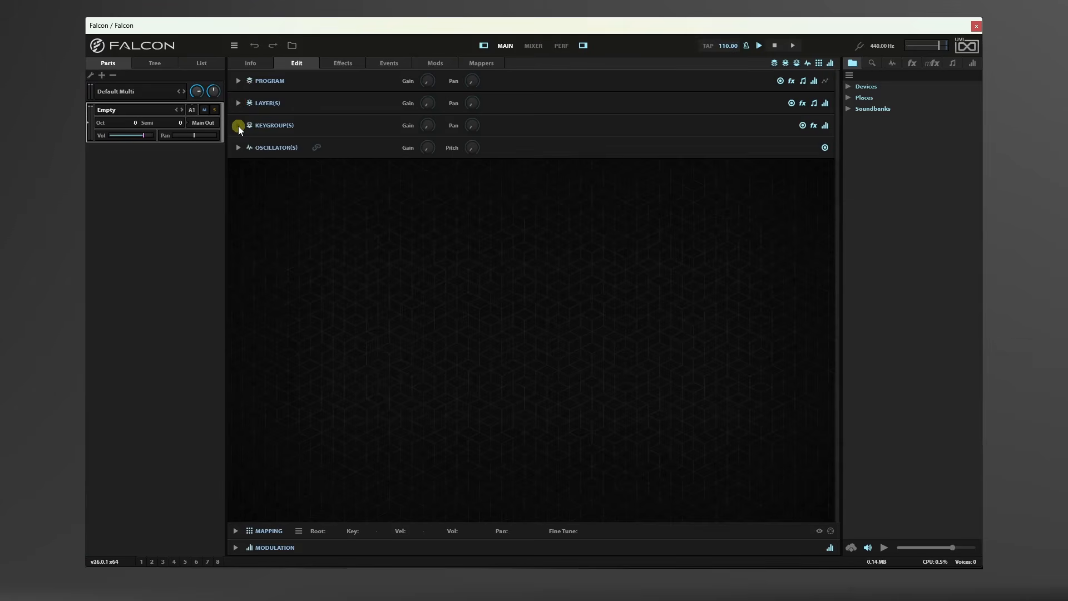
Expand the Keygroups section and hide its parameter, FX and Mod rows.
click(238, 126)
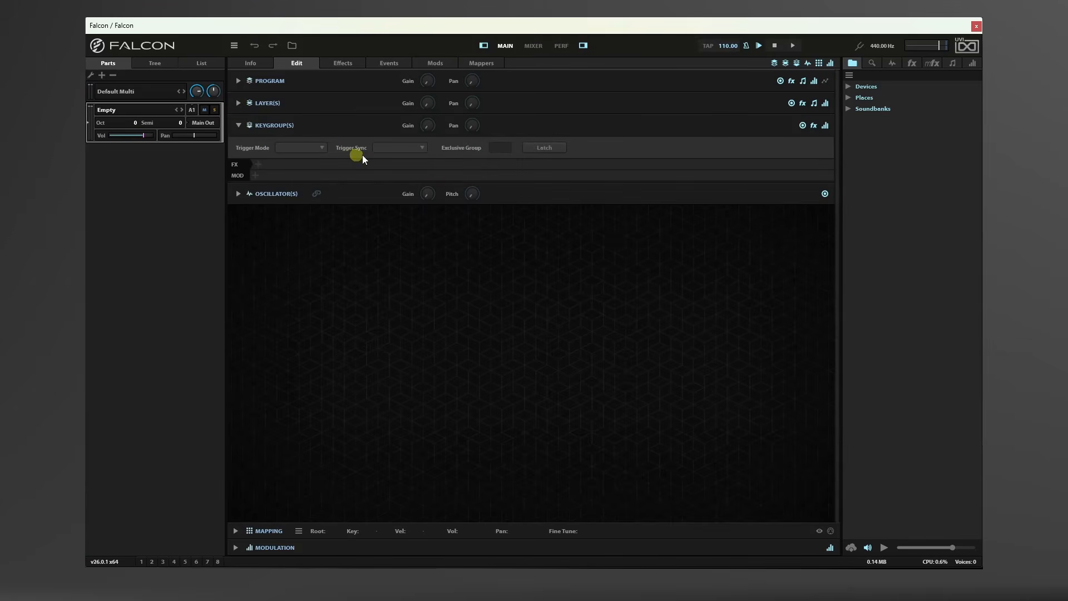
click(803, 125)
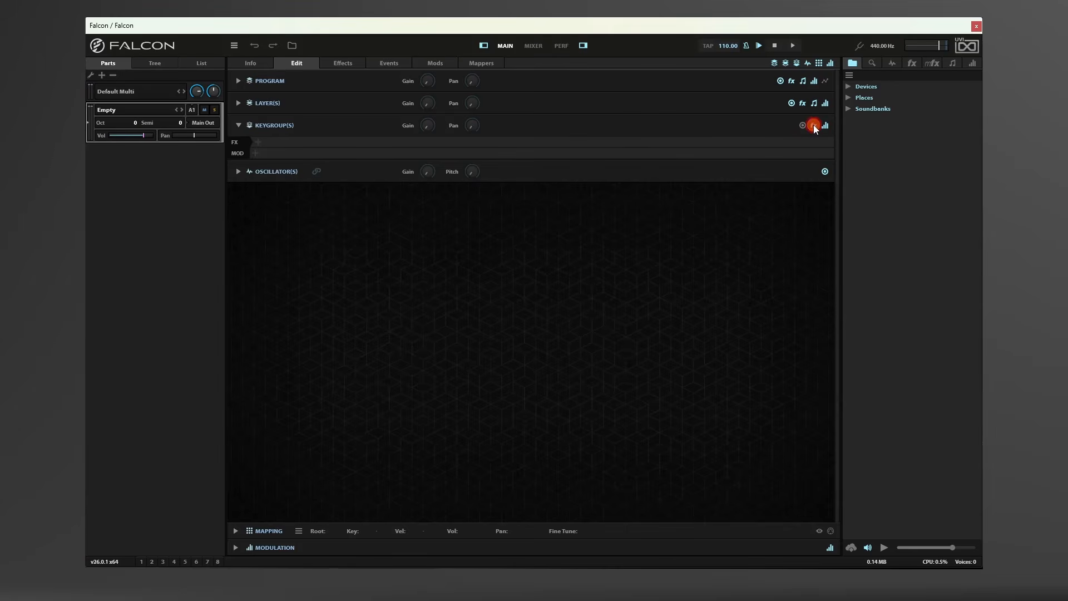
click(814, 126)
click(825, 126)
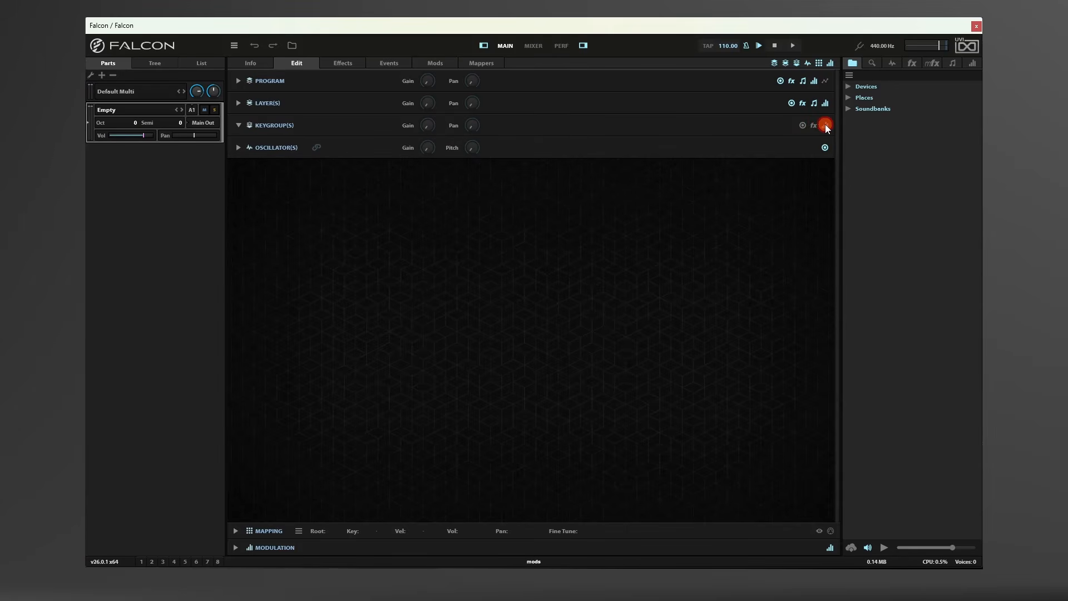
Restore the Keygroups section's Mod, FX and parameter rows and collapse the section.
click(826, 124)
click(814, 125)
click(803, 125)
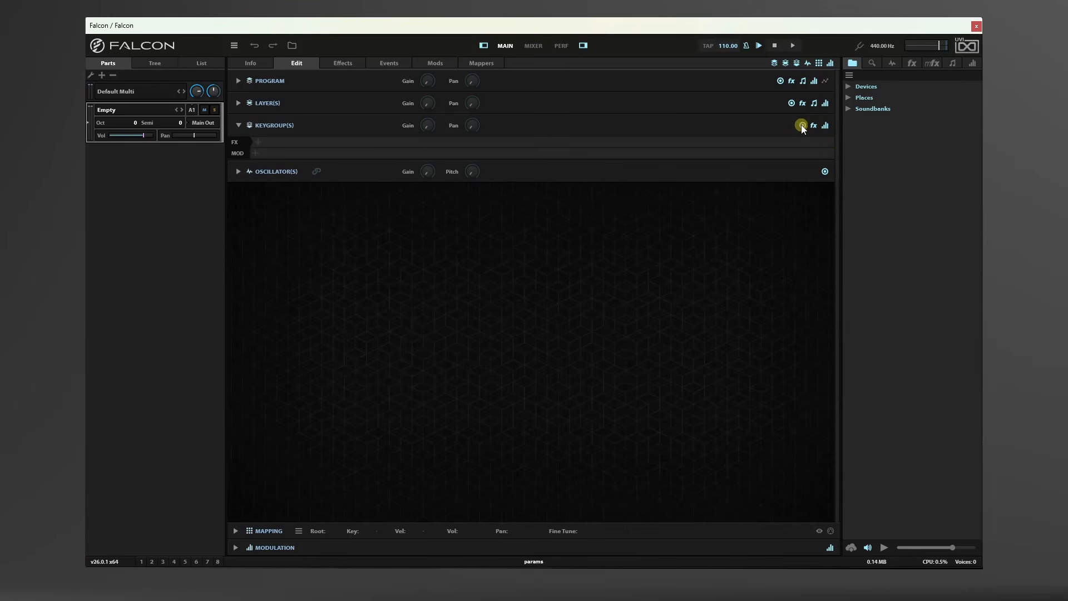
click(238, 125)
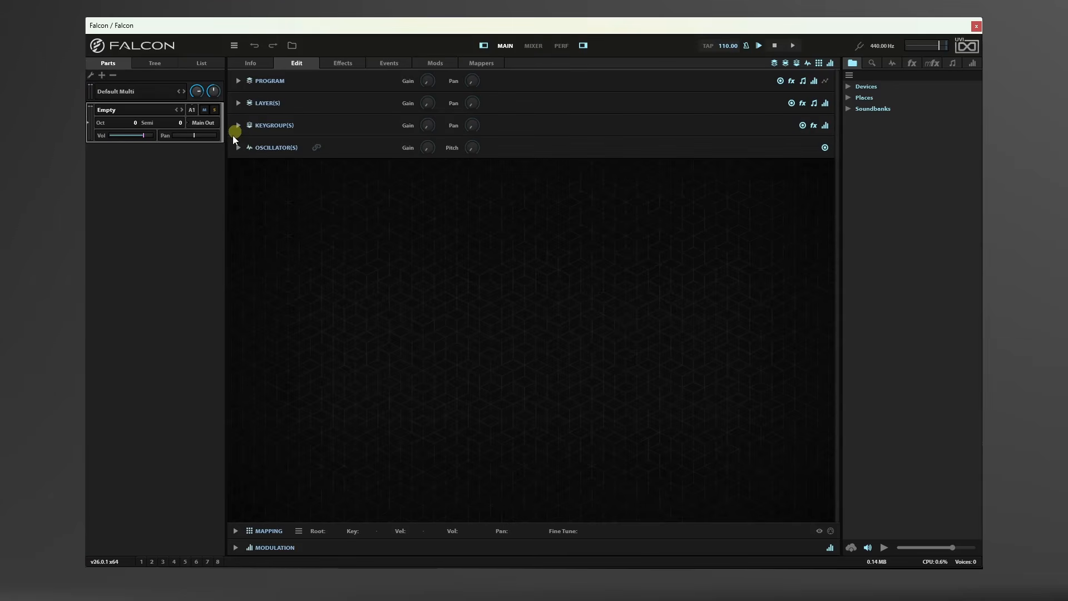
Expand the Oscillators section, hide and restore its parameter row, and collapse the section.
click(238, 148)
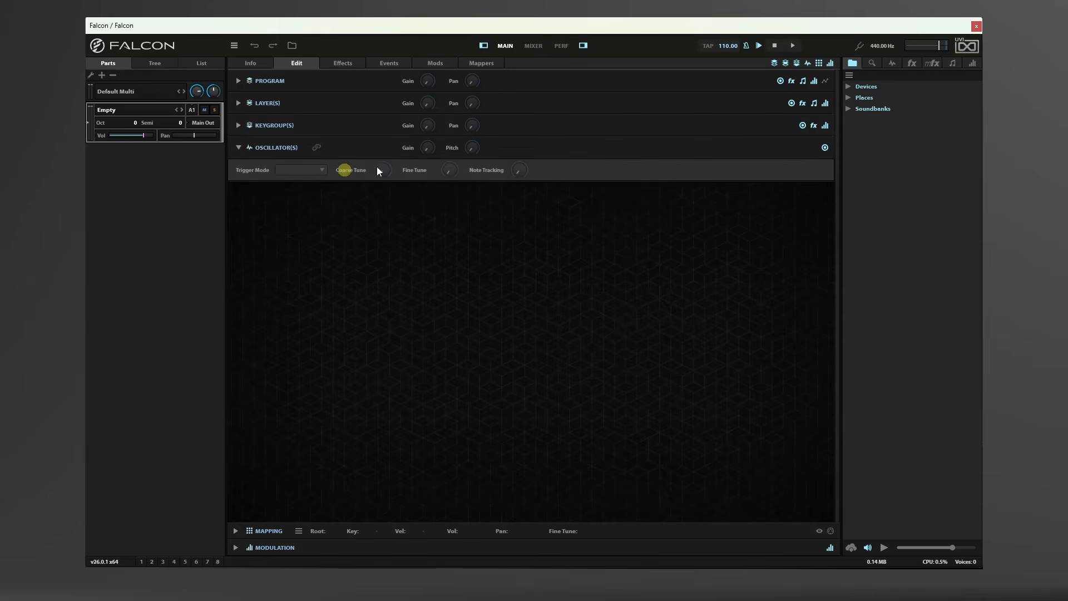
click(826, 147)
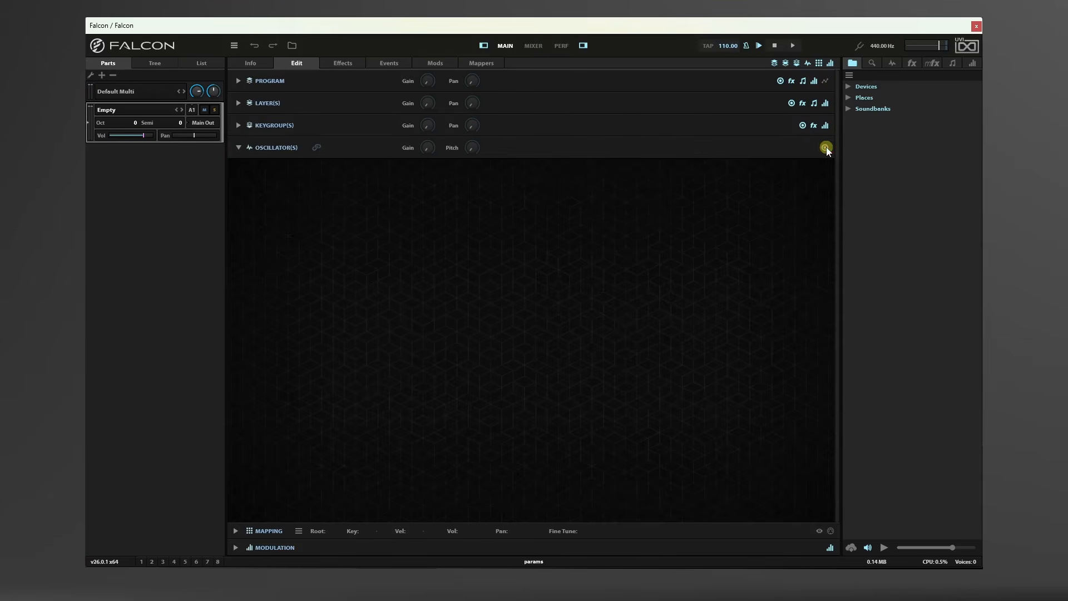
click(825, 148)
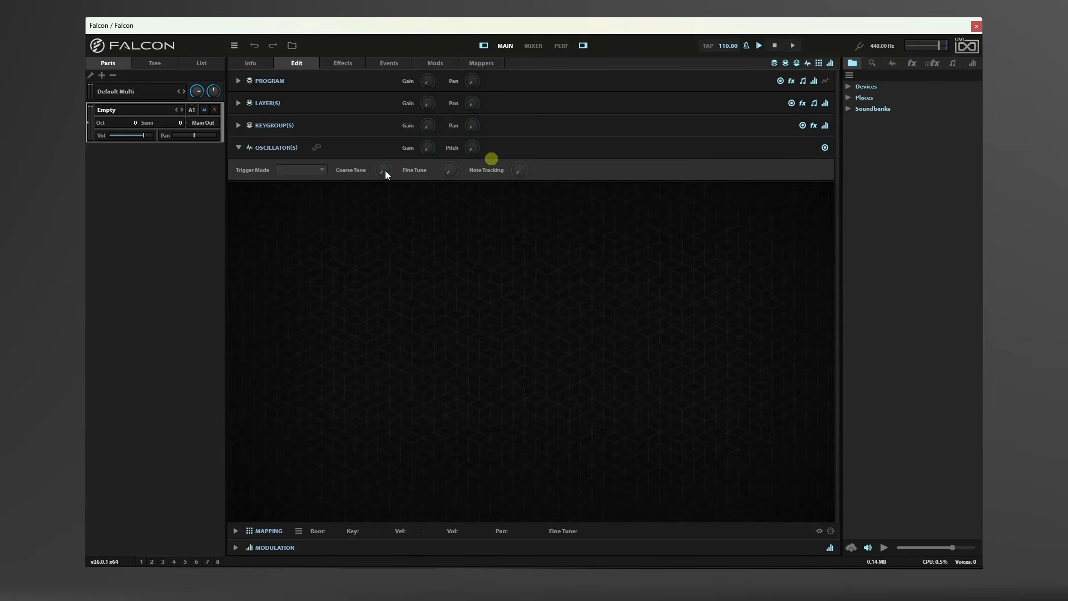
click(238, 148)
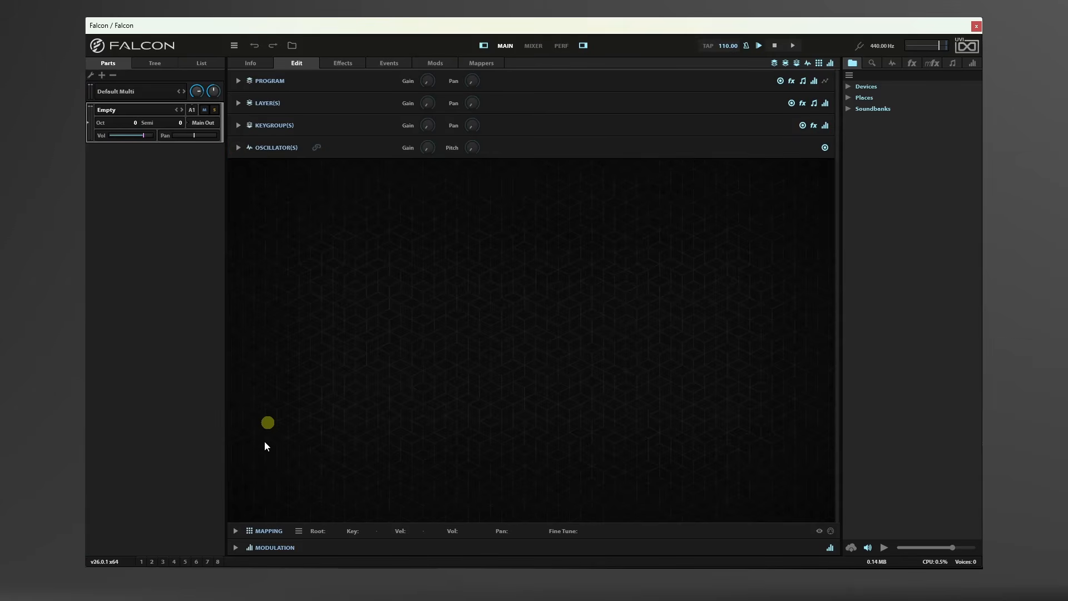
Expand and collapse the Mapping section, and toggle the Modulation section's modulator display off and back on.
click(236, 531)
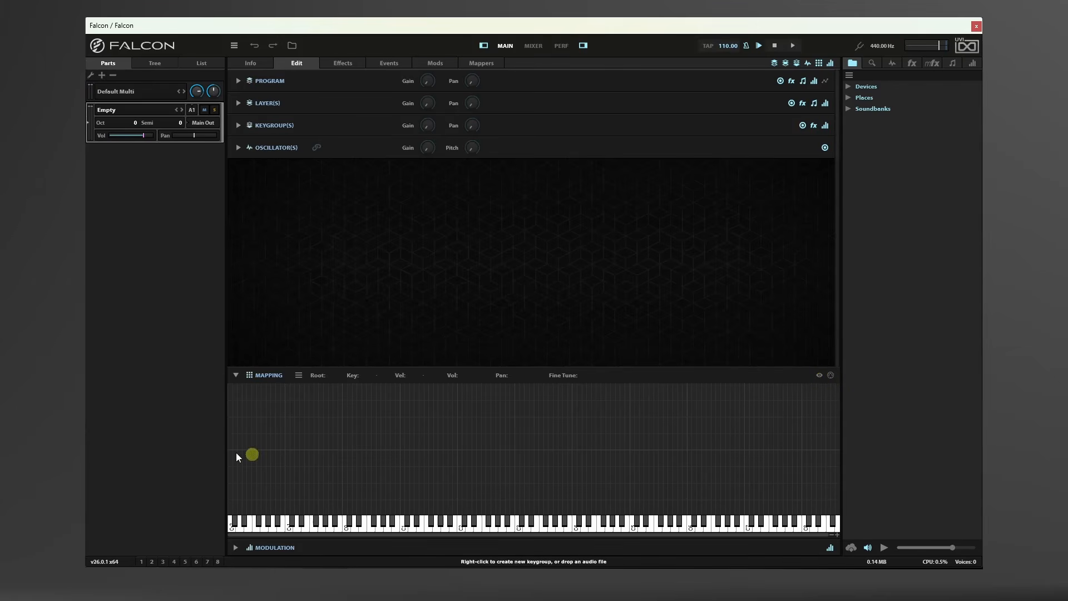
click(236, 375)
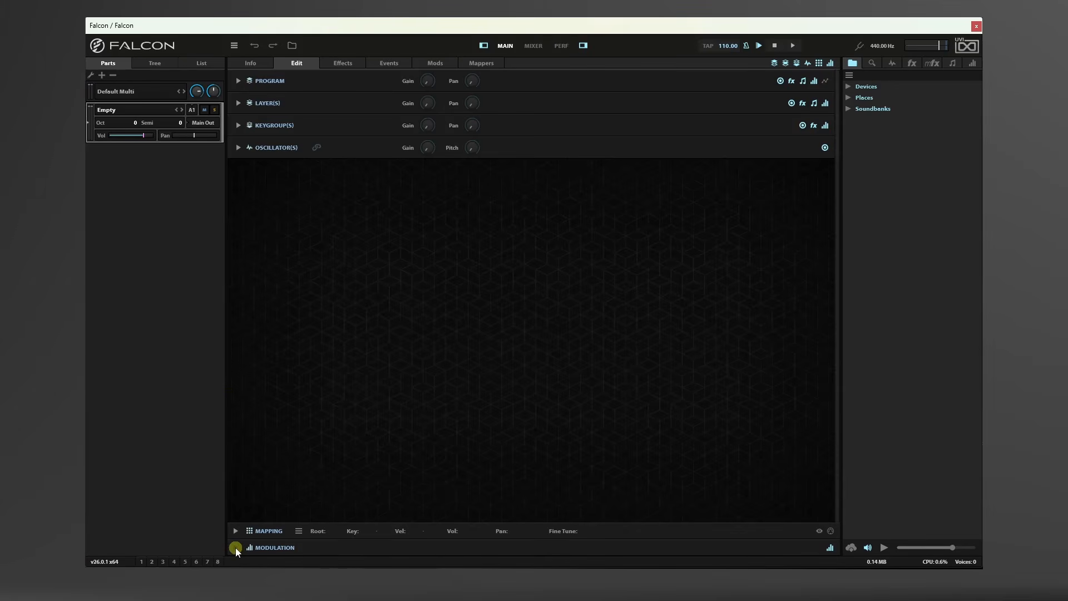
click(830, 547)
click(829, 548)
Look through the Empty part's output routing and MIDI channel choices without changing either.
click(206, 121)
click(128, 191)
click(192, 109)
click(136, 232)
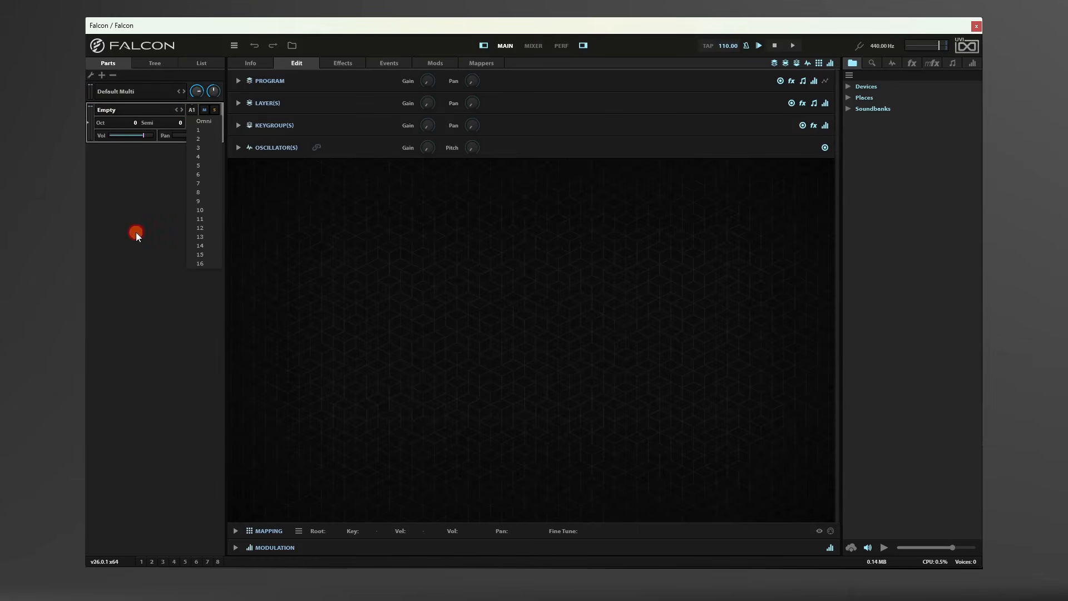
Examine the instrument in the Tree and List views and return to the Parts view.
click(154, 63)
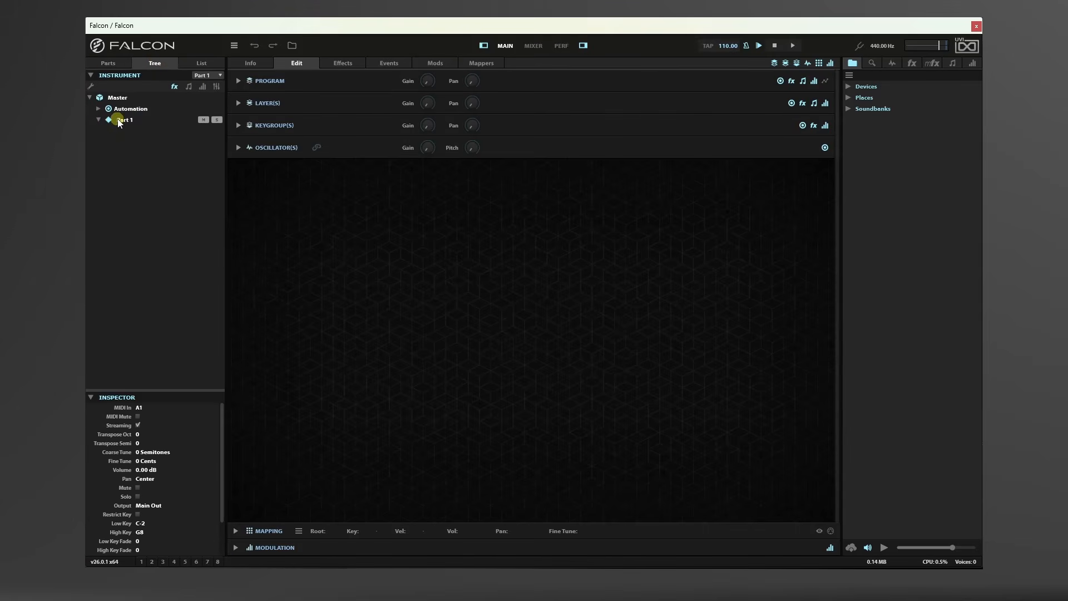
click(137, 254)
click(195, 69)
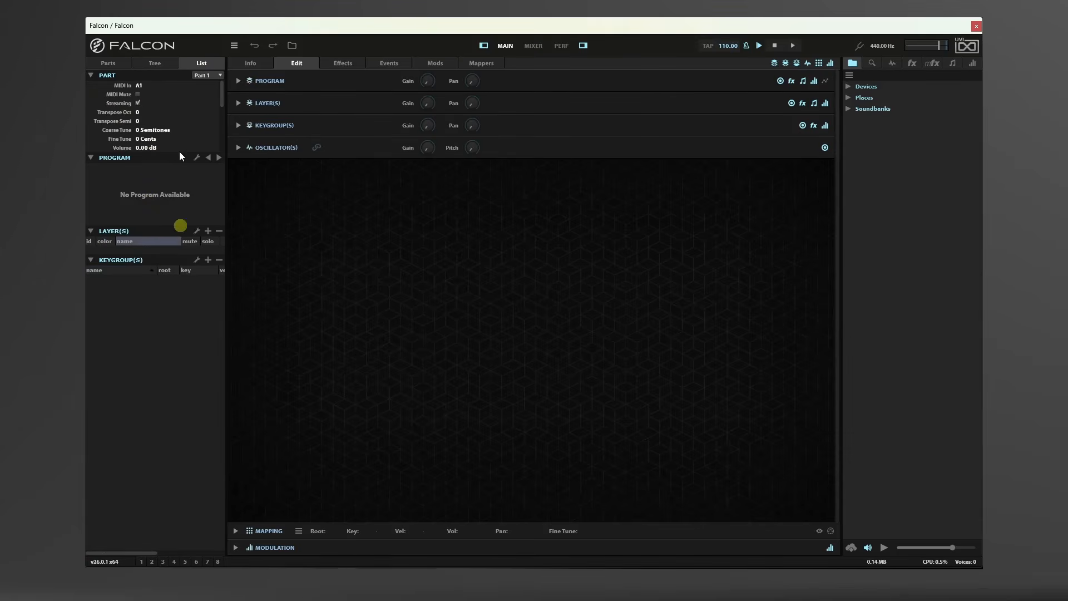
click(108, 63)
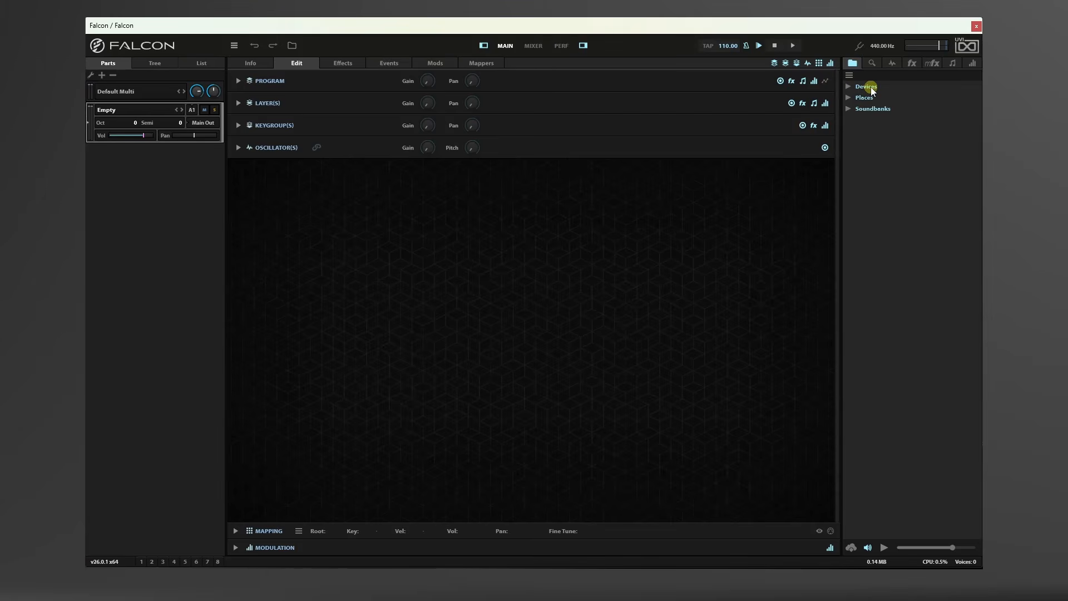
Expand and collapse Devices in the browser, and open the Sample Library folder under Places.
click(849, 88)
click(849, 87)
click(848, 98)
click(860, 120)
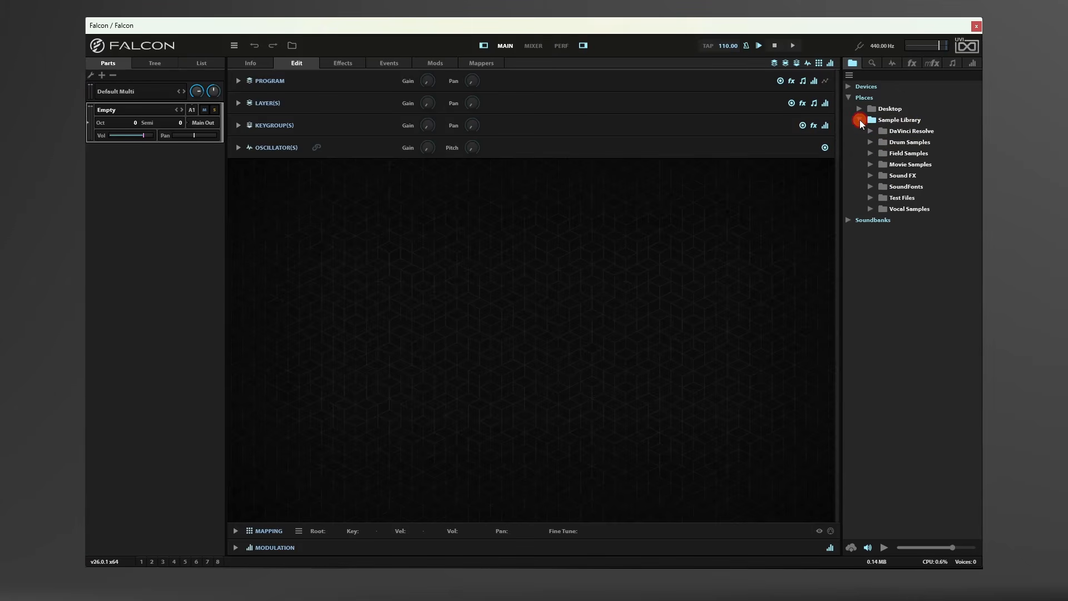
Add the Movie Samples folder to the favorite places, remove it from them again, and collapse Places.
right_click(908, 165)
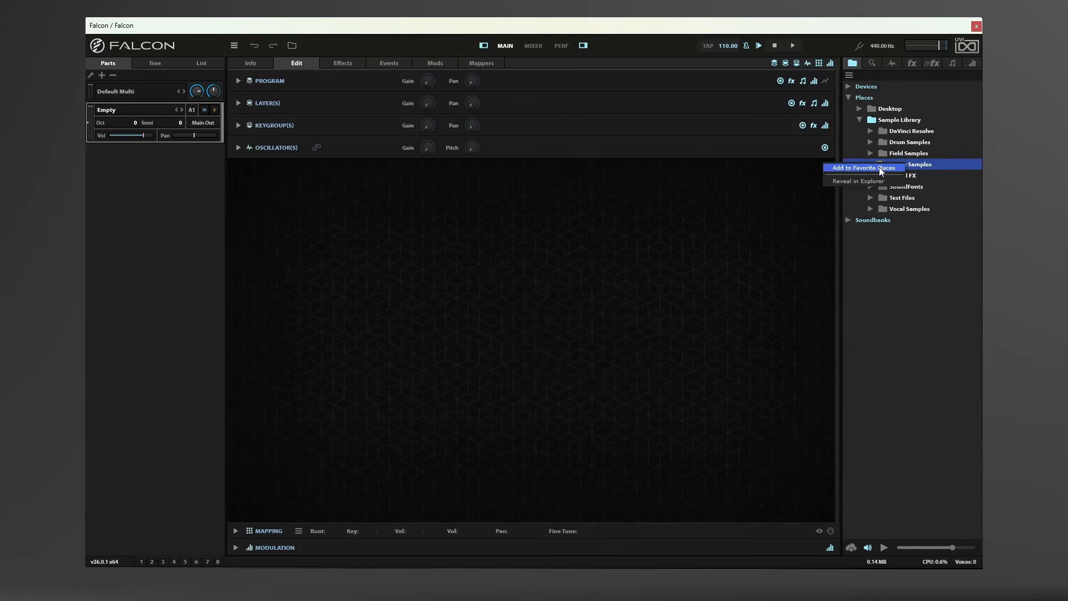
click(881, 169)
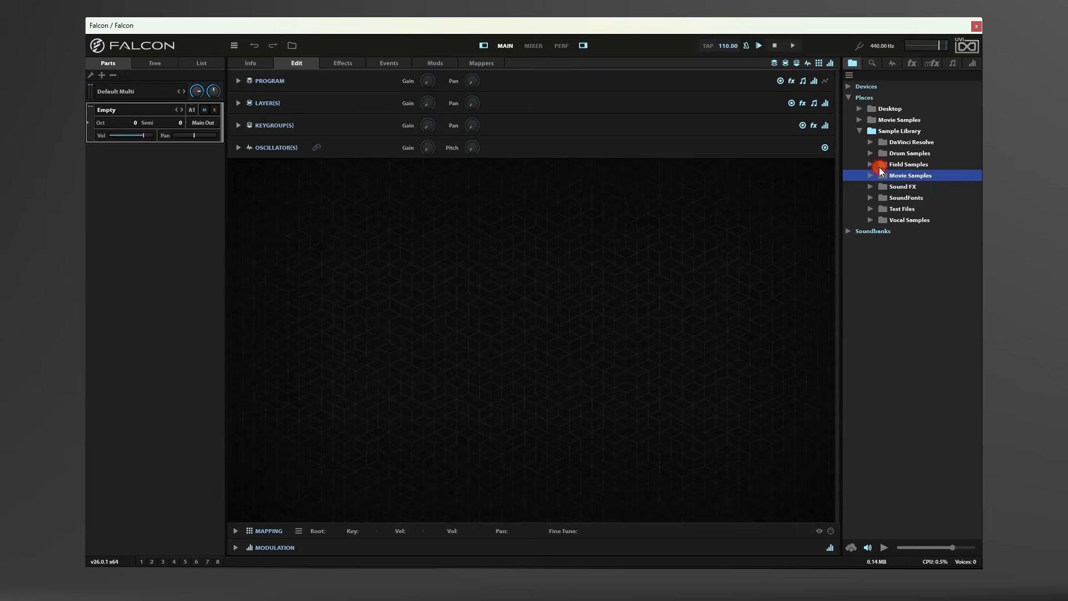
click(860, 130)
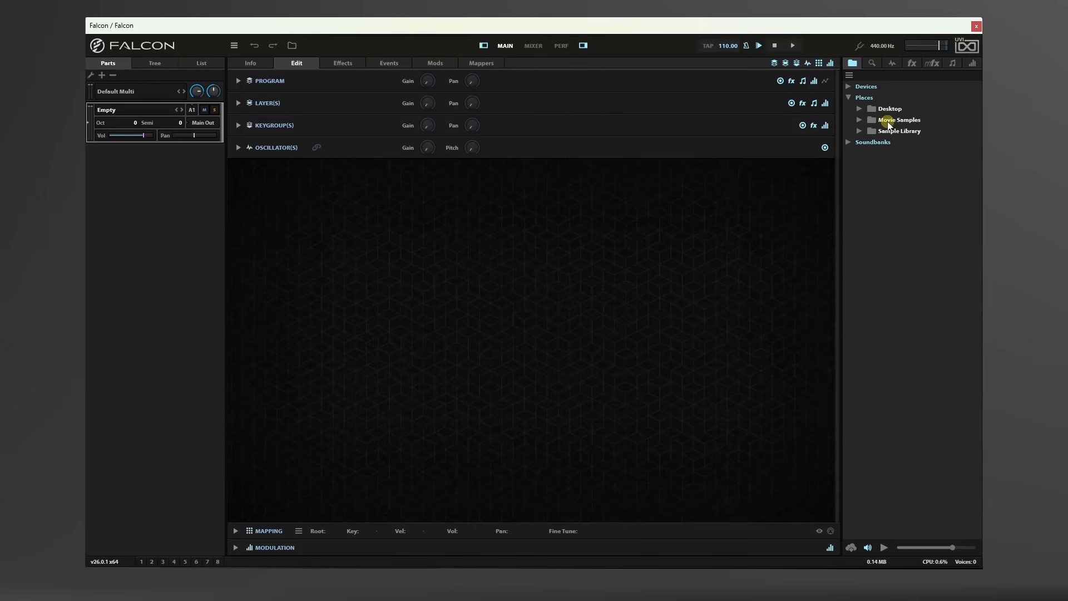
click(881, 124)
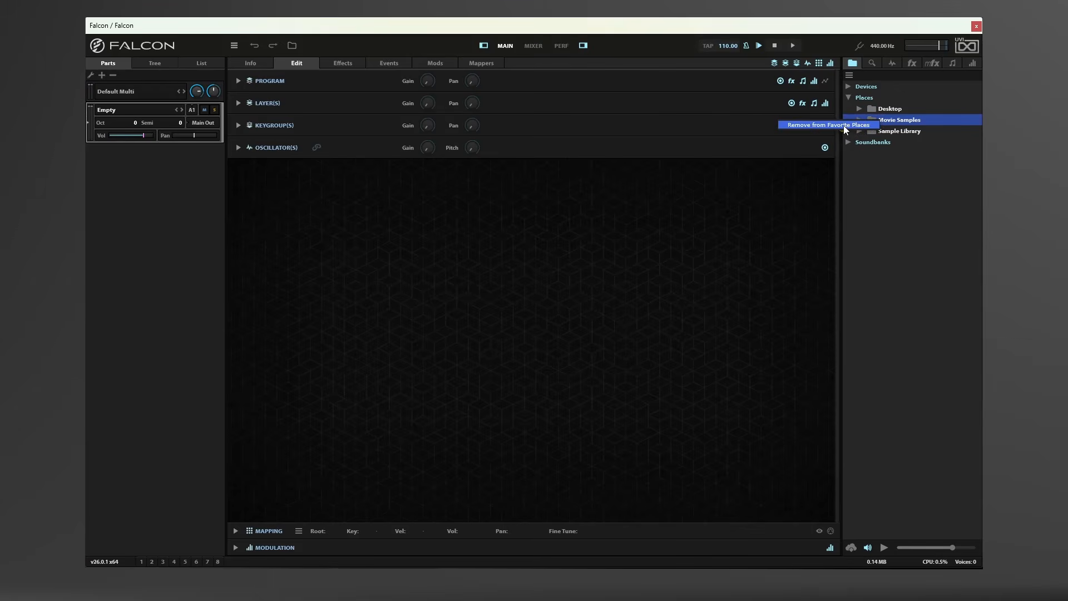
click(876, 124)
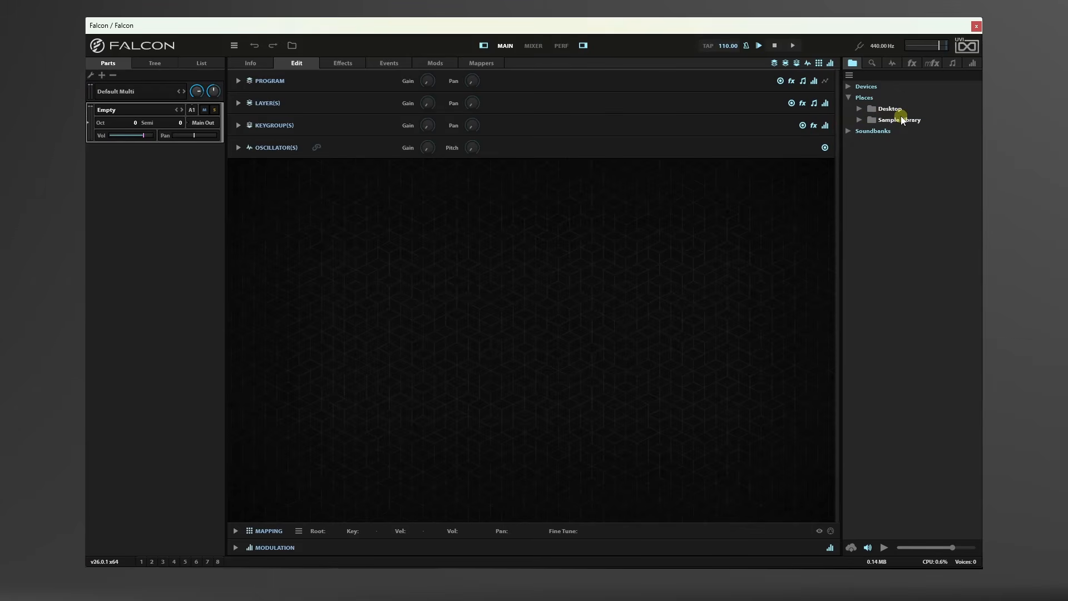
click(848, 97)
Open the Falcon Factory rev2 soundbank and preview the Abyss and Earth Stood Still presets in its Ambient folder.
click(849, 109)
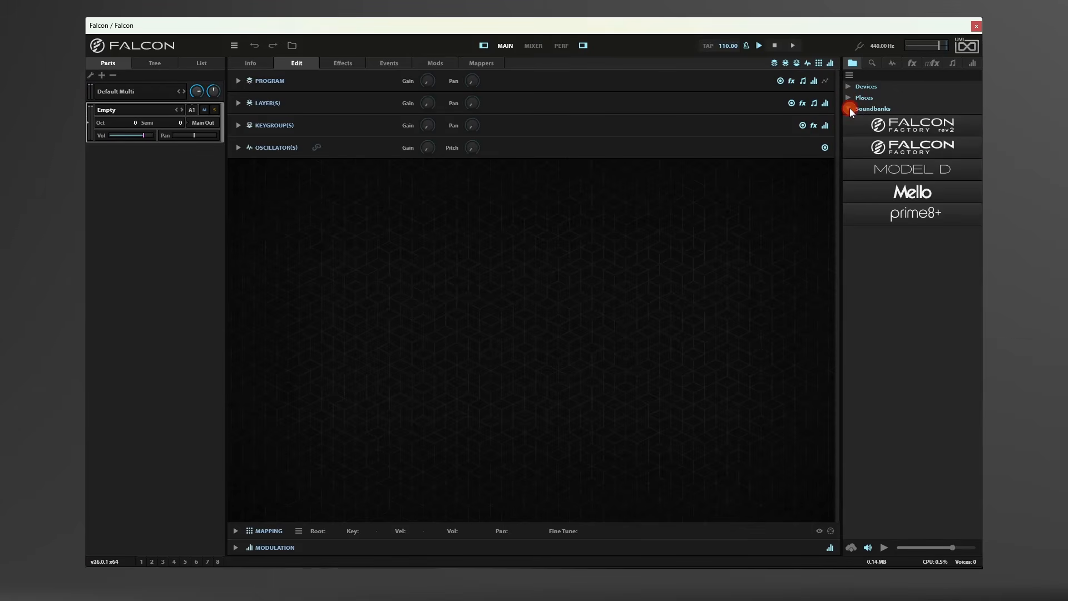
click(899, 127)
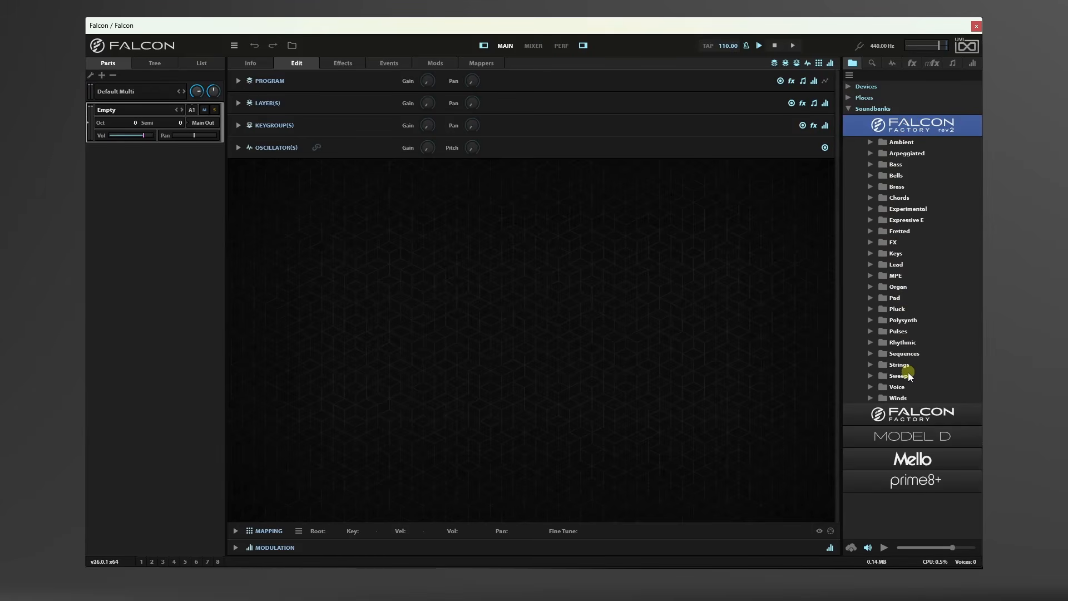
click(870, 143)
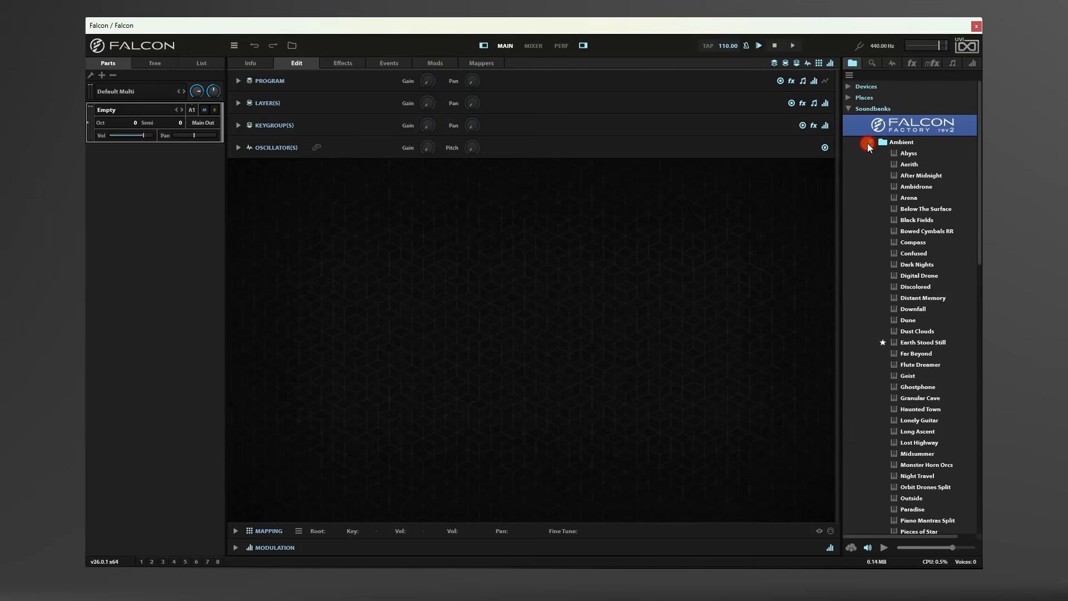
click(909, 153)
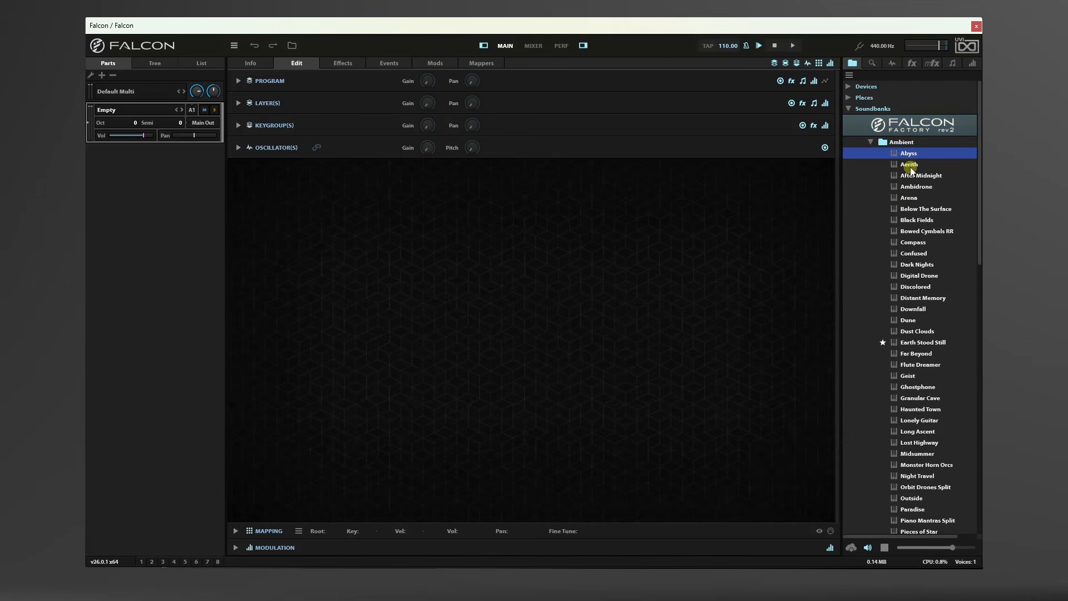
click(921, 342)
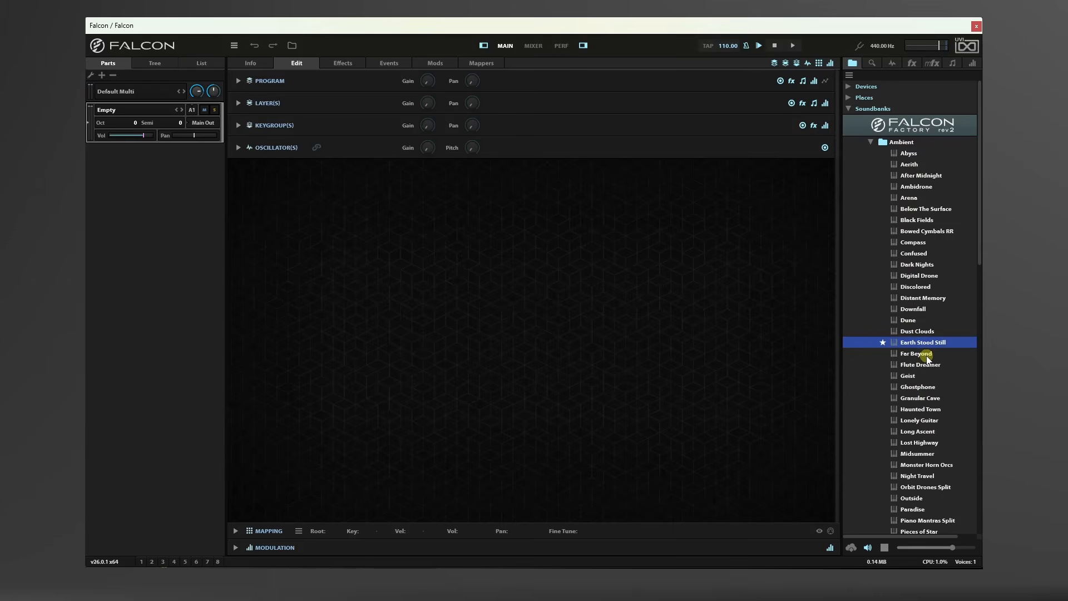
click(872, 143)
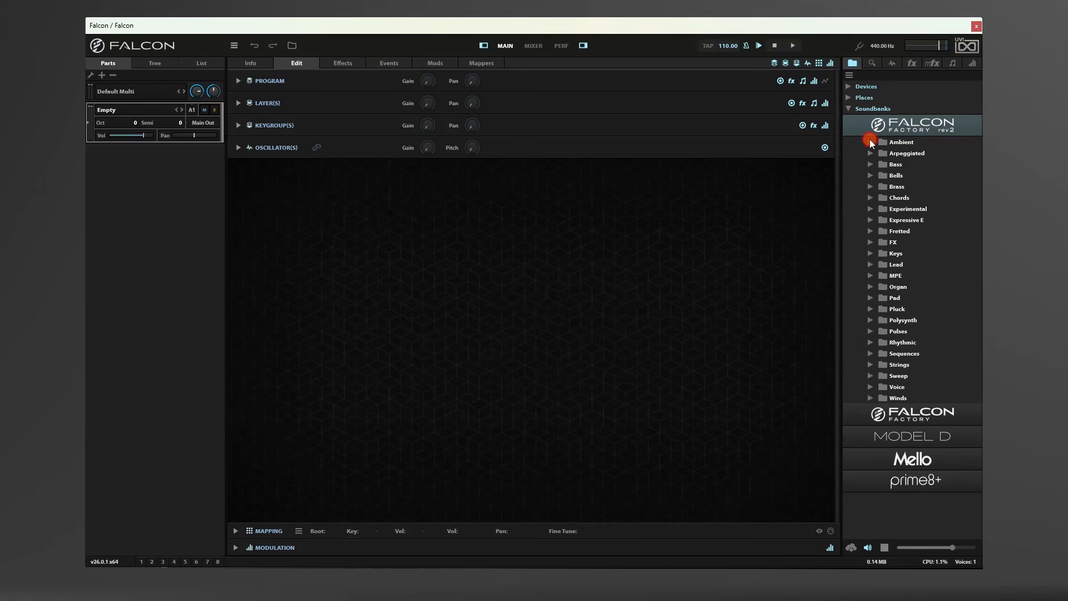
Browse the contents of the Model D, Mello and prime8+ soundbanks and collapse all the soundbanks.
click(912, 413)
click(910, 409)
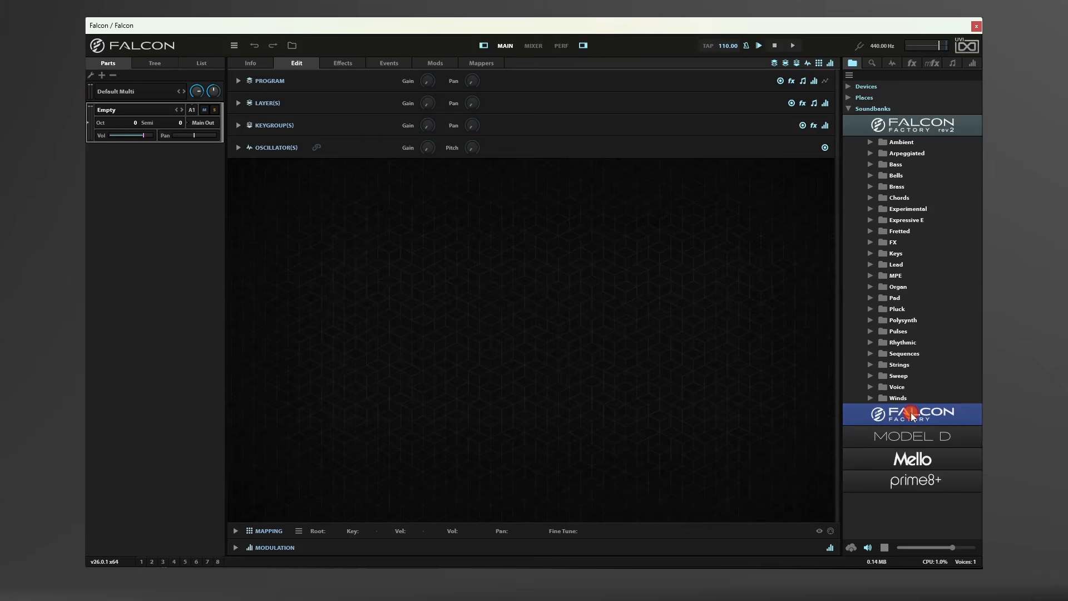
click(909, 125)
click(913, 170)
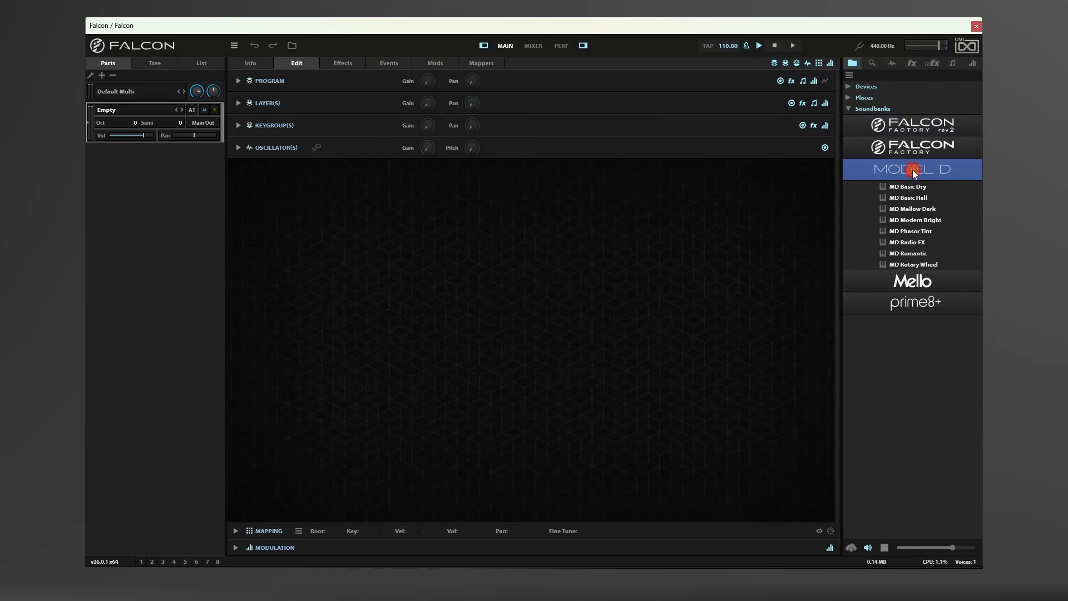
click(909, 172)
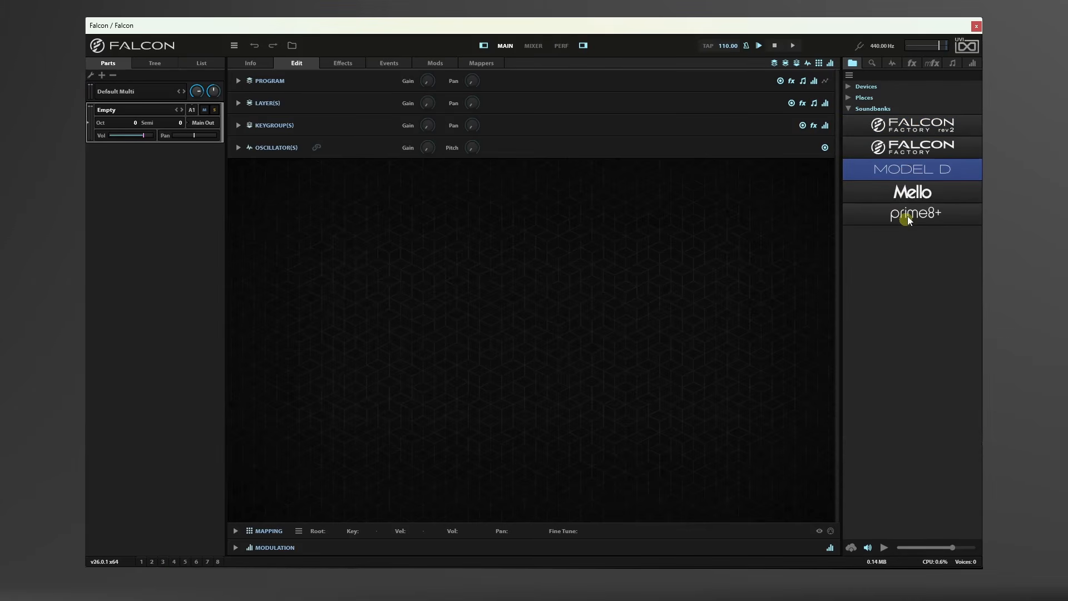
click(913, 191)
click(909, 195)
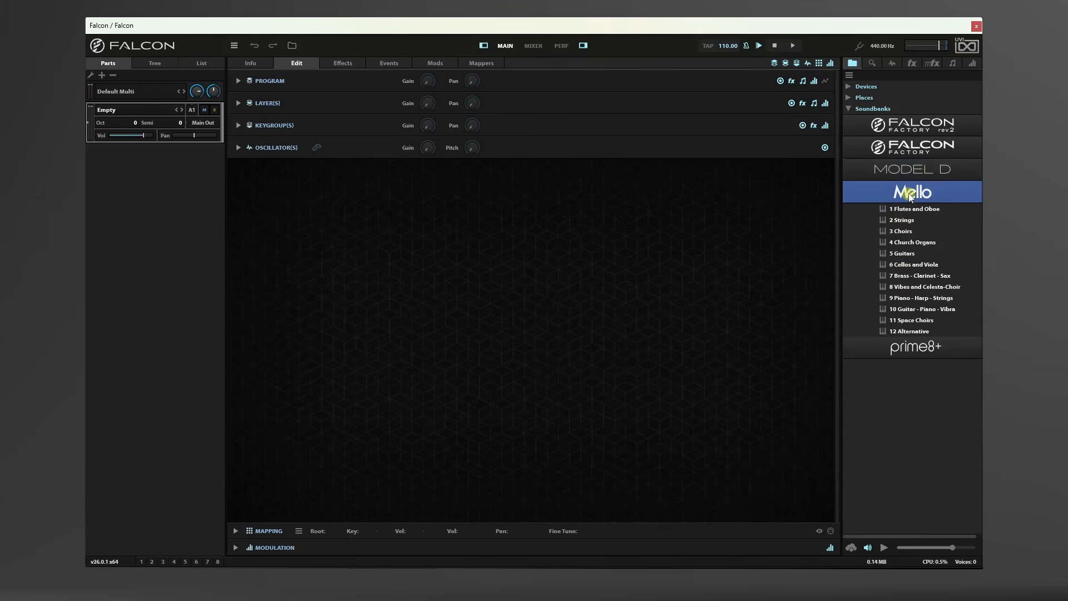
click(915, 215)
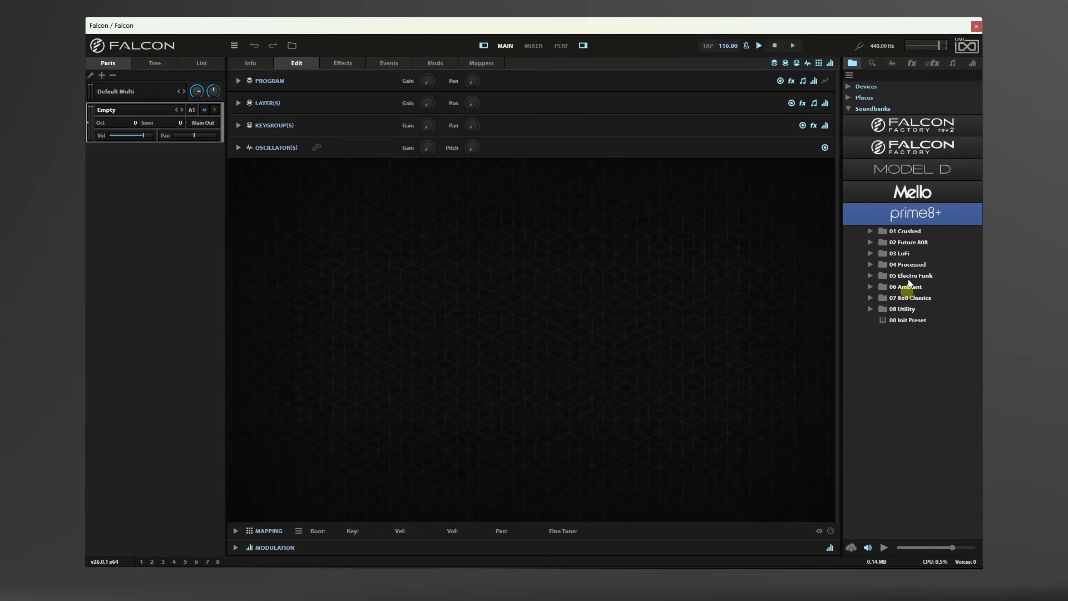
click(914, 215)
click(915, 215)
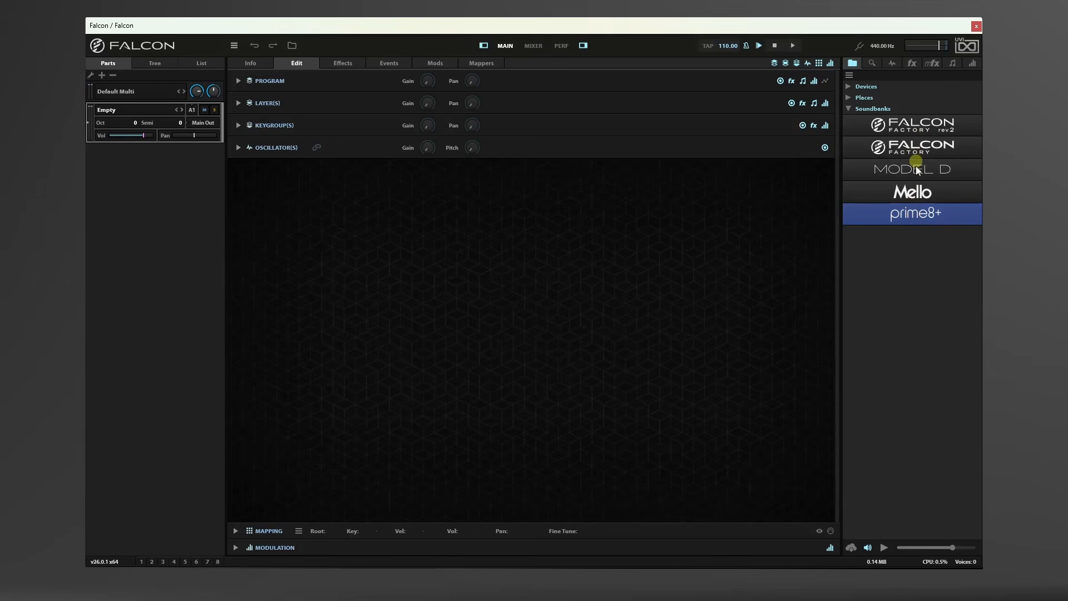
Look through the browser's preset search, oscillator and effect pages, and collapse the Filter folder among the effects.
click(871, 64)
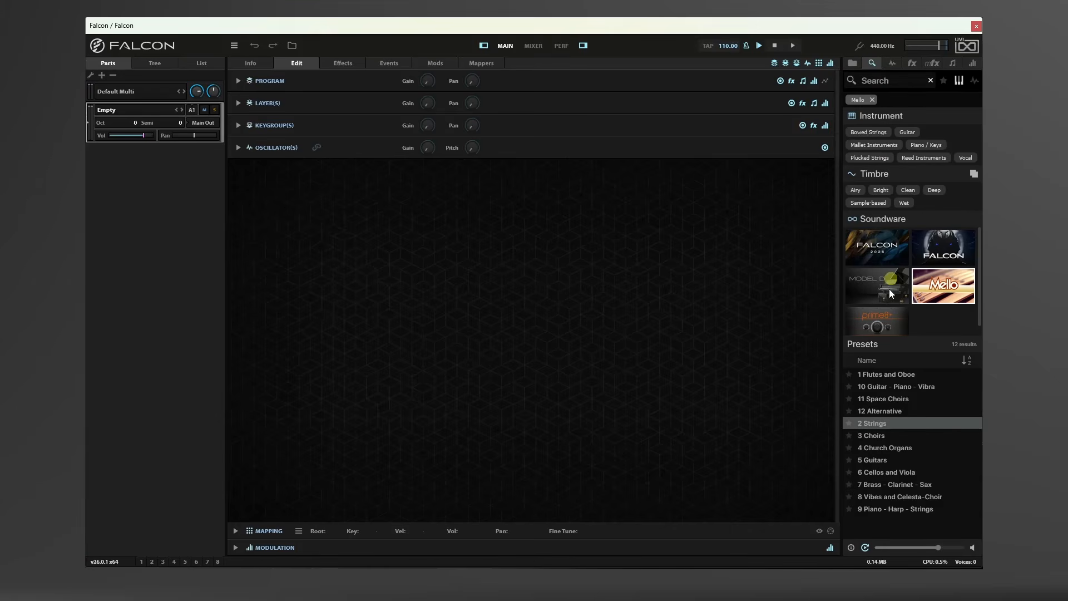
click(892, 63)
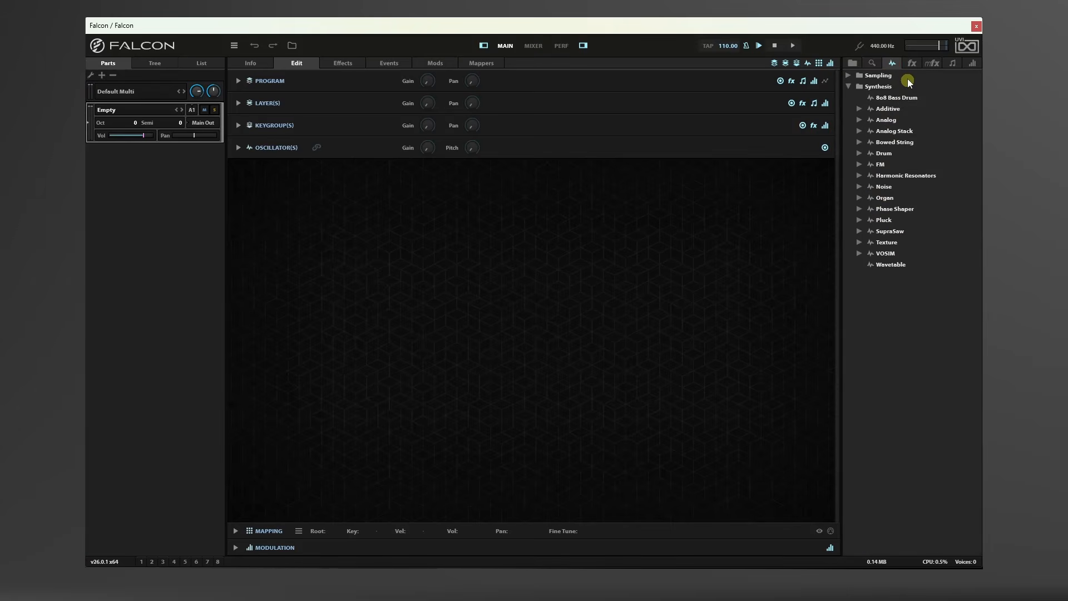
click(911, 63)
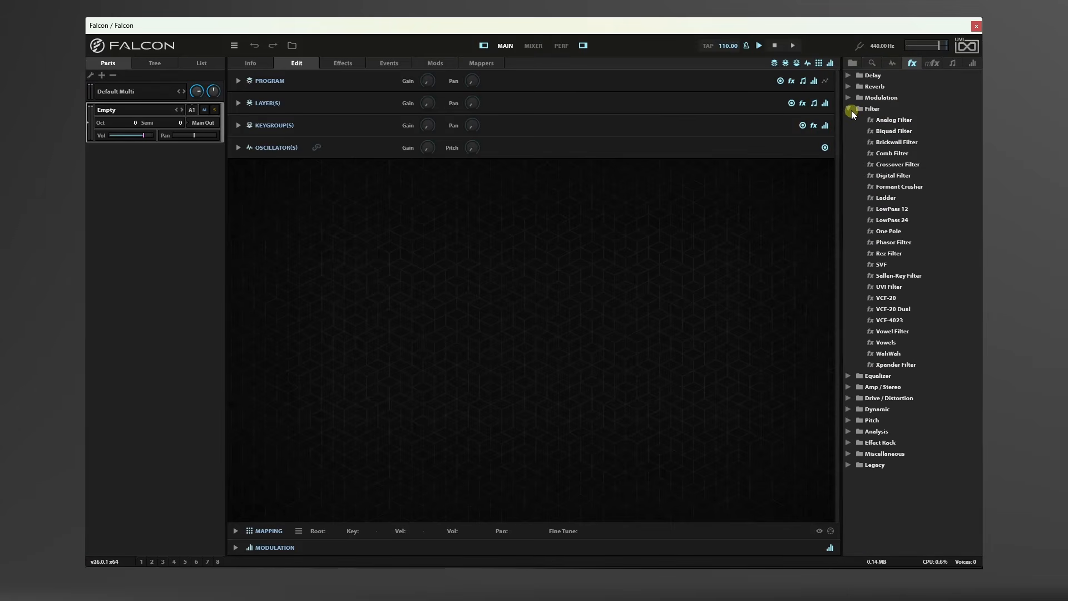
click(850, 109)
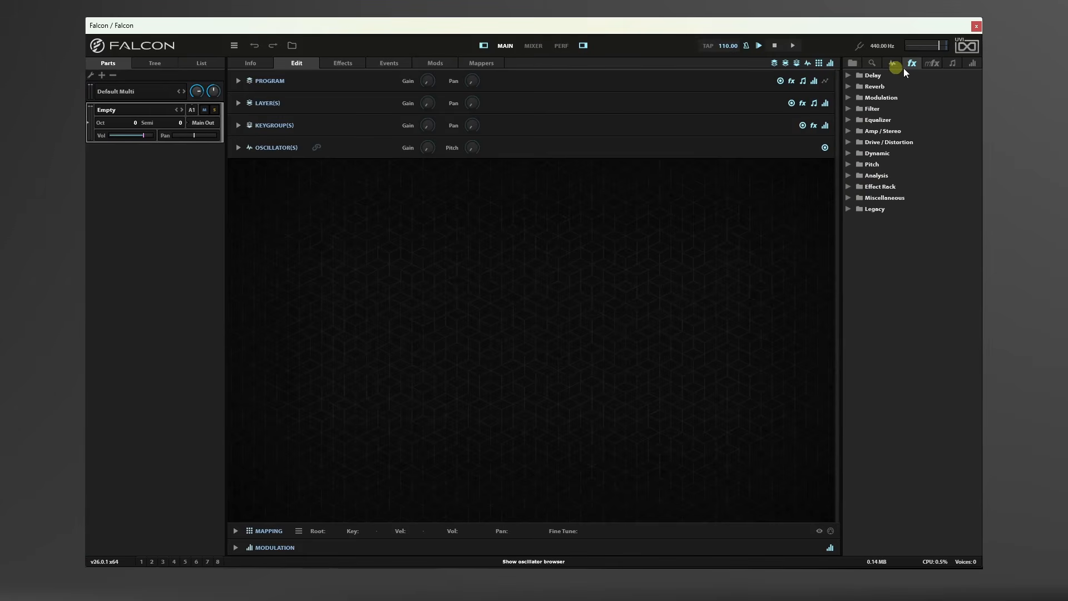
Examine the Acoustic presets in the Guitar folder of the Multi FX browser and collapse the Guitar folder.
click(932, 63)
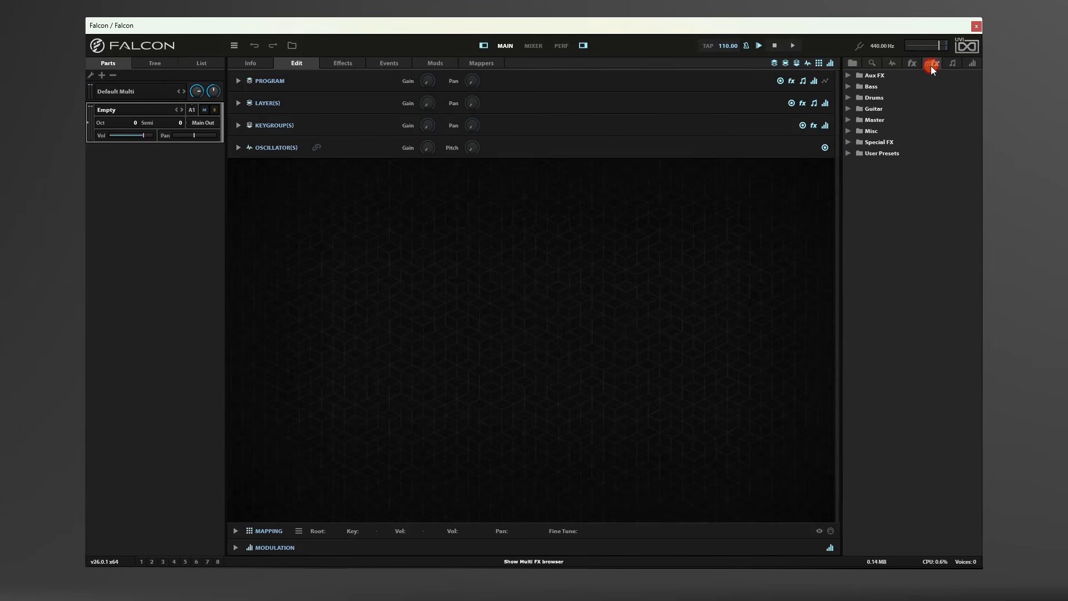
click(848, 110)
click(860, 121)
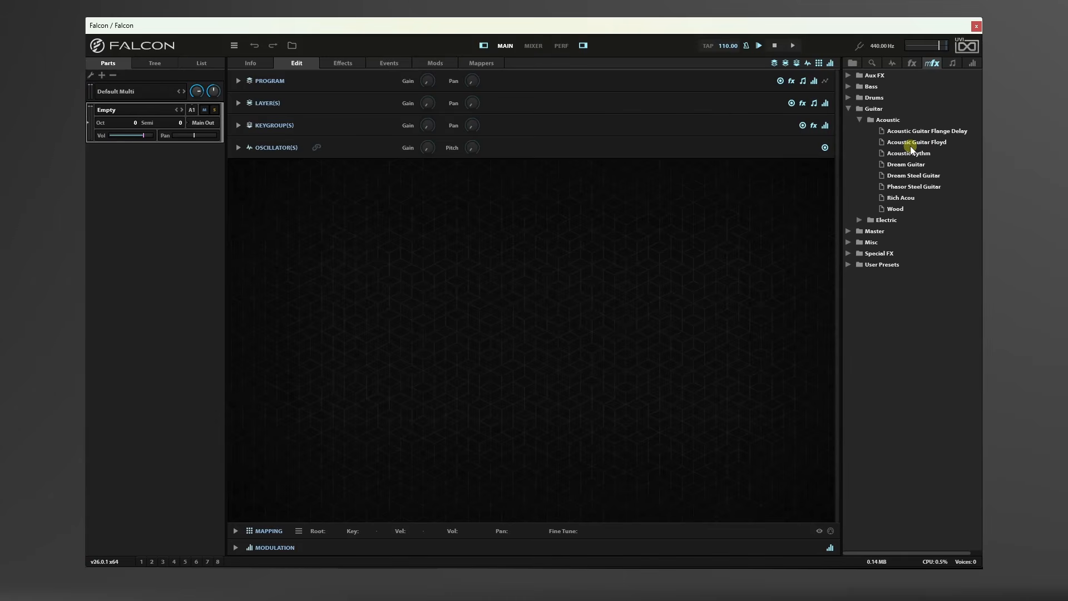
click(849, 109)
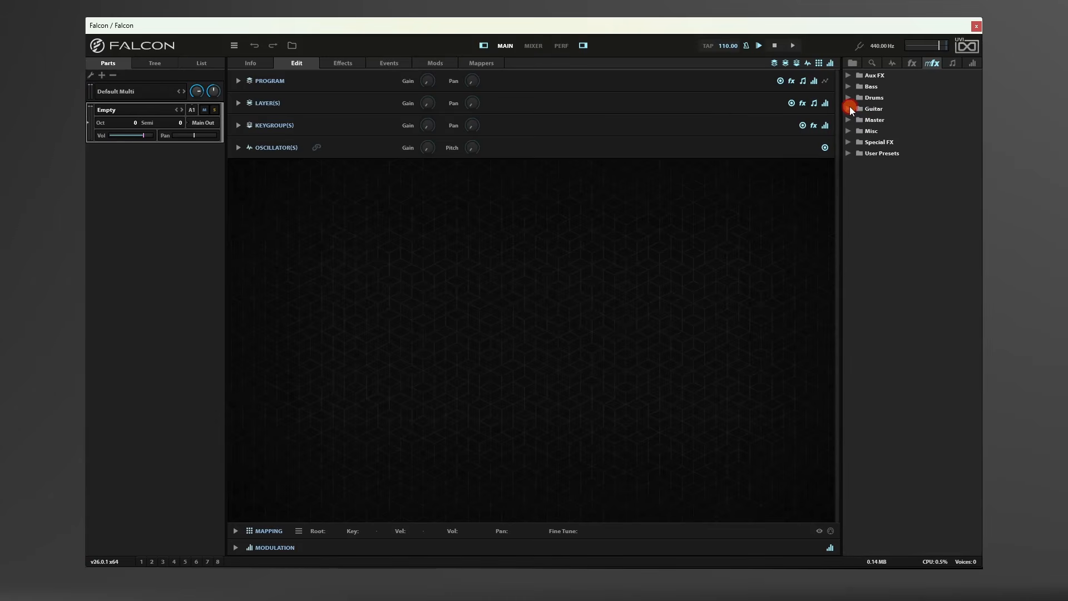
View the event processor and modulation source browsers, selecting LFO, and return to the soundbank file browser.
click(952, 65)
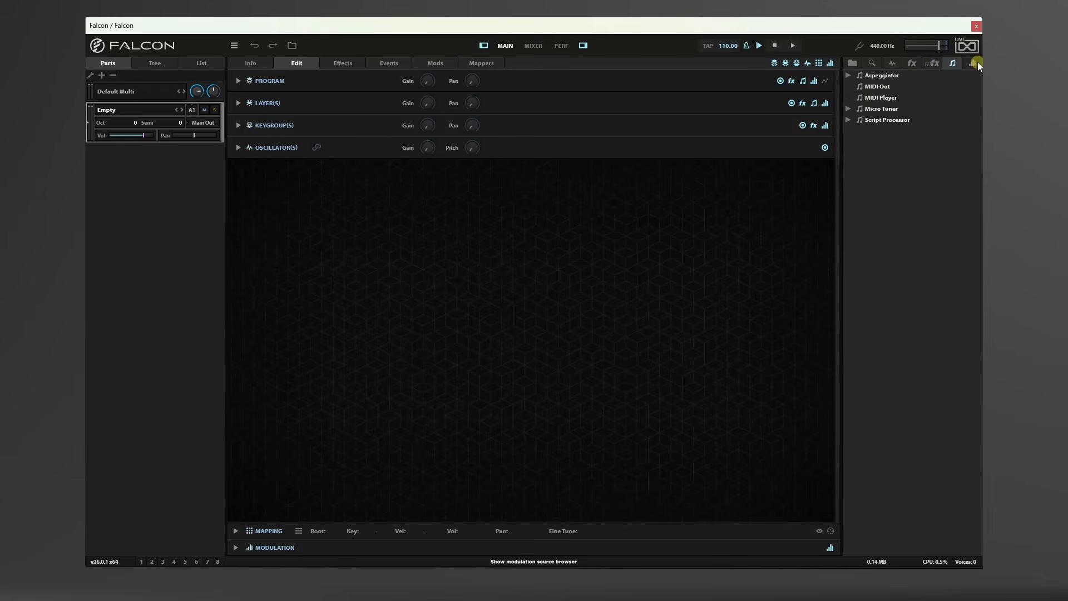
click(973, 63)
click(883, 142)
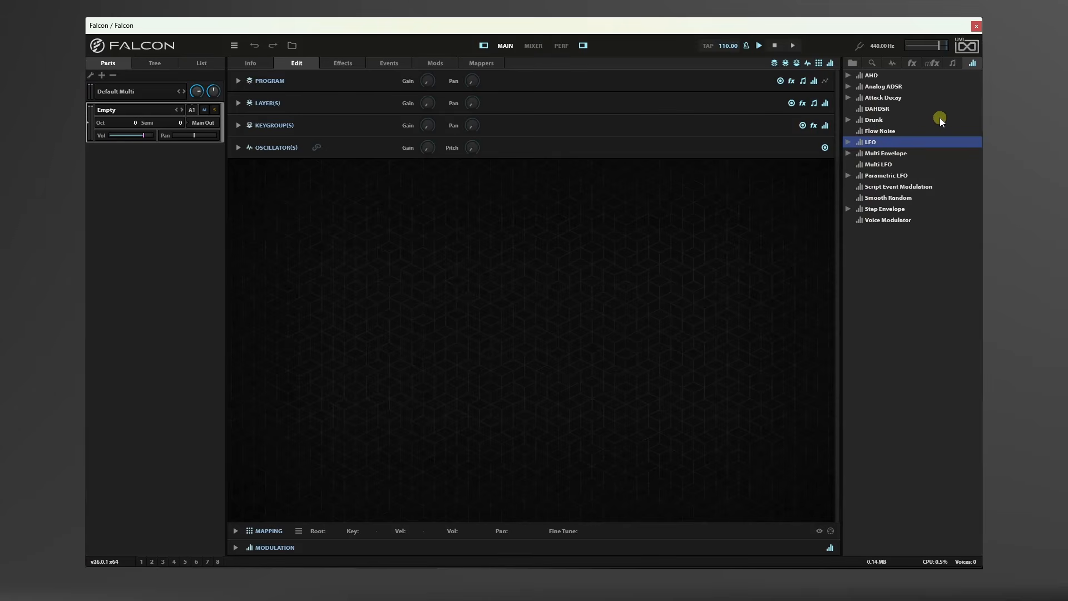
click(851, 64)
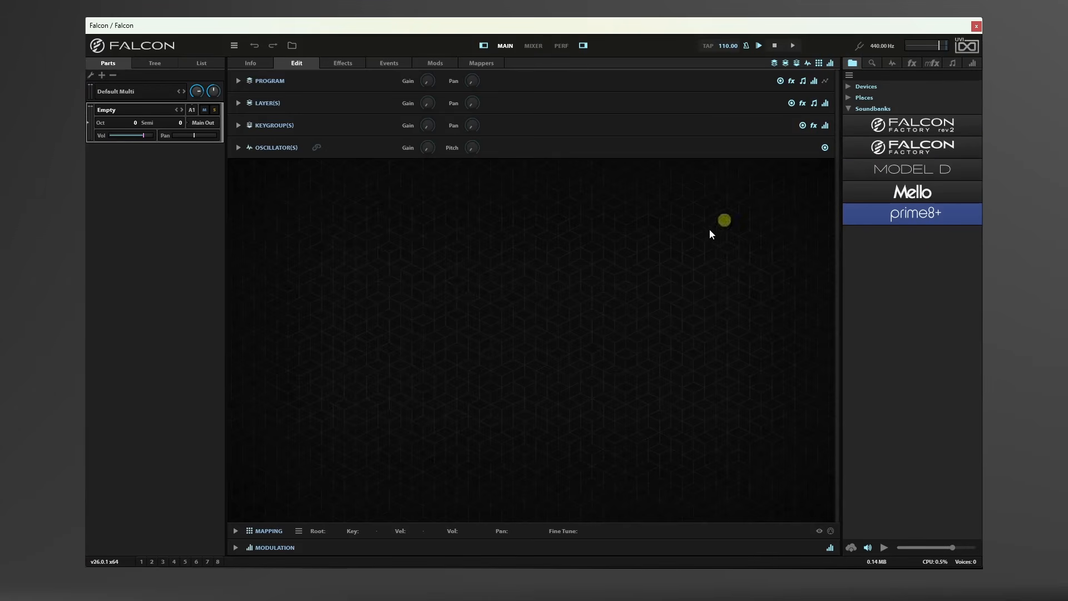
Open the full-size preset library and search it for BASS.
click(293, 46)
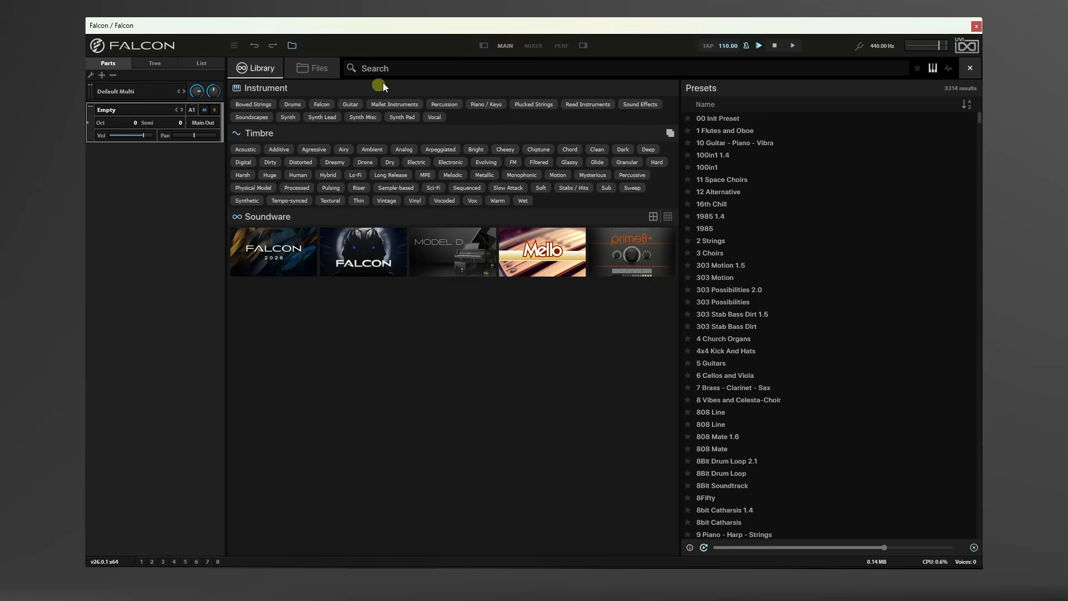
click(618, 69)
text(BASS)
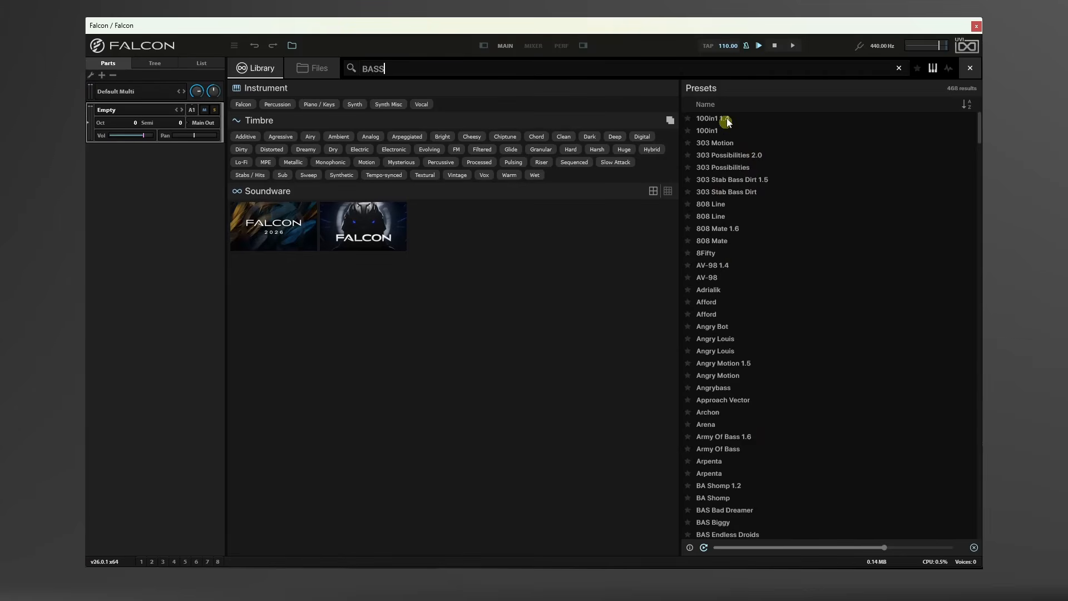
Preview several bass presets from the search results, including 100in1 1.4, AV-98, Angry Motion and BS Groover 1.6.
click(710, 118)
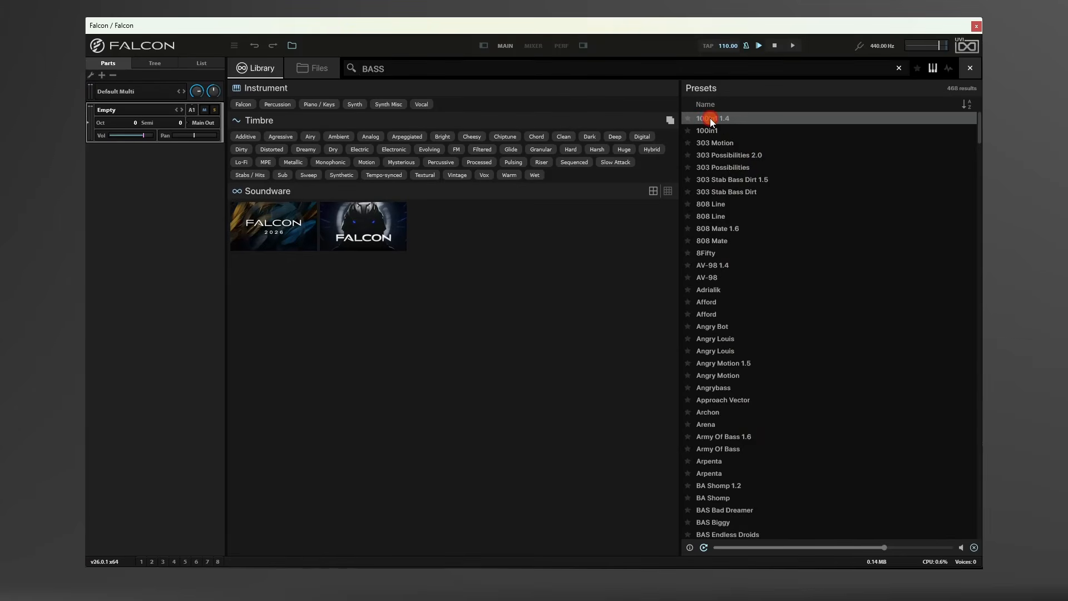
click(719, 276)
click(730, 376)
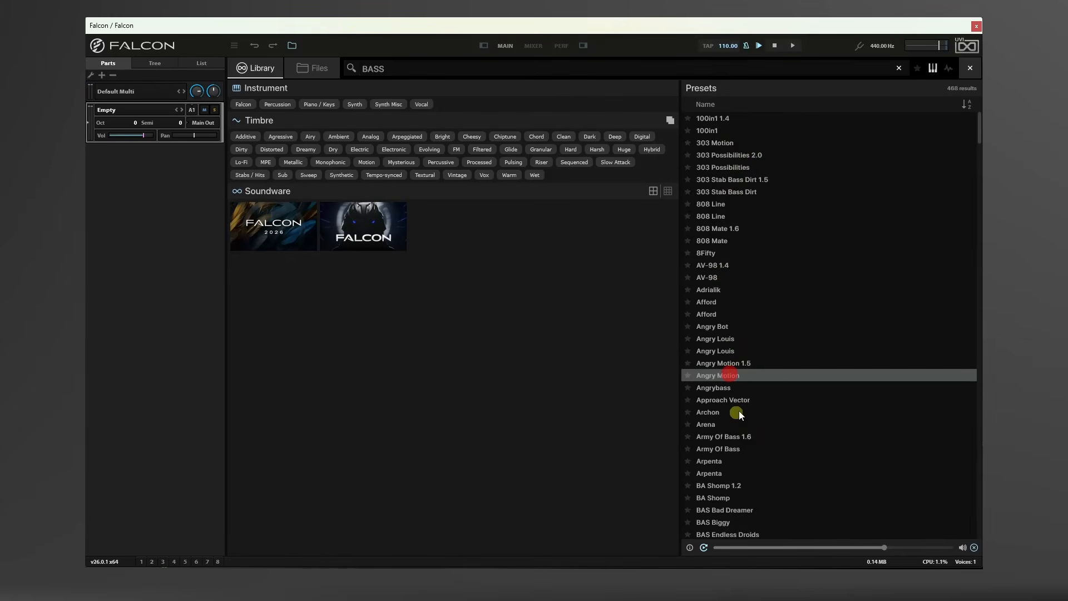
scroll(739, 410, down, 5)
click(737, 275)
click(721, 360)
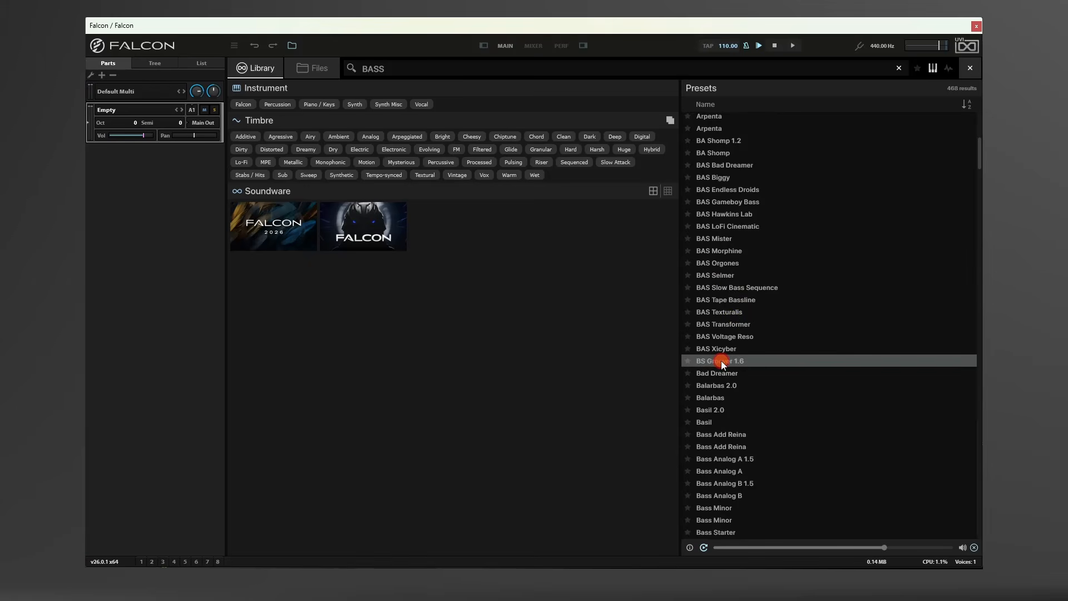
Preview and load the Basil preset, and show its Info page with the macro controls.
click(716, 423)
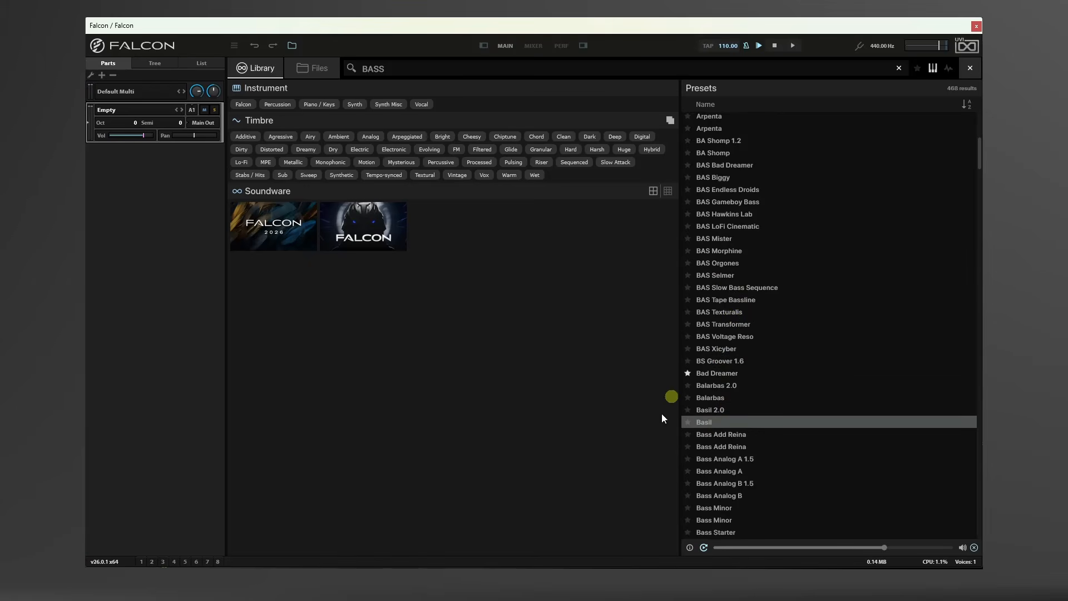
double_click(717, 423)
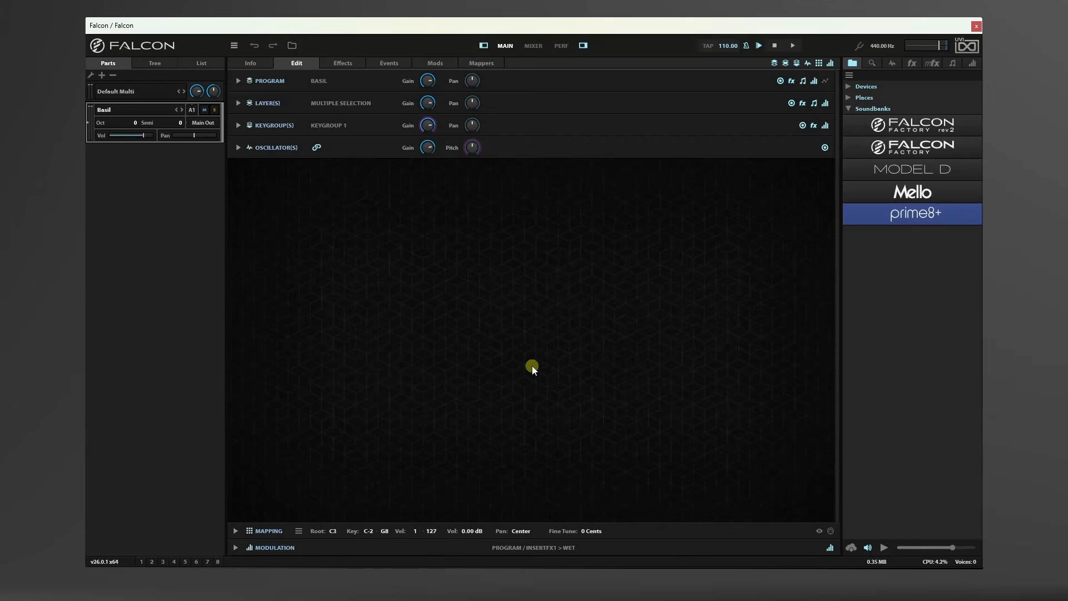
click(251, 63)
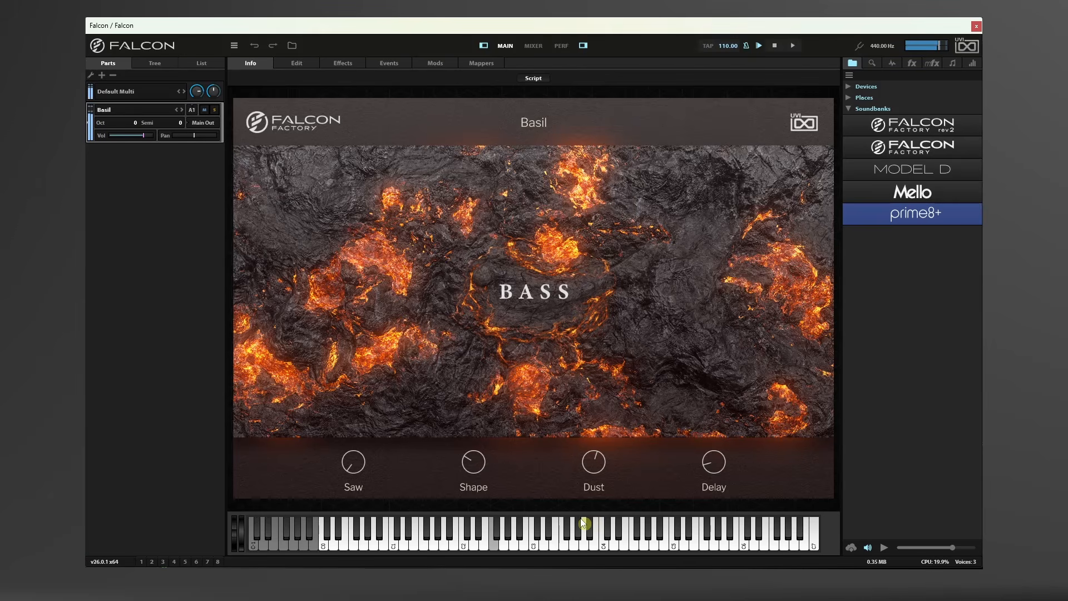
Try the Basil preset's Dust and Delay macros, raising Dust to 89.14% and Delay to 83.07% and lowering each again.
drag(573, 476, 599, 393)
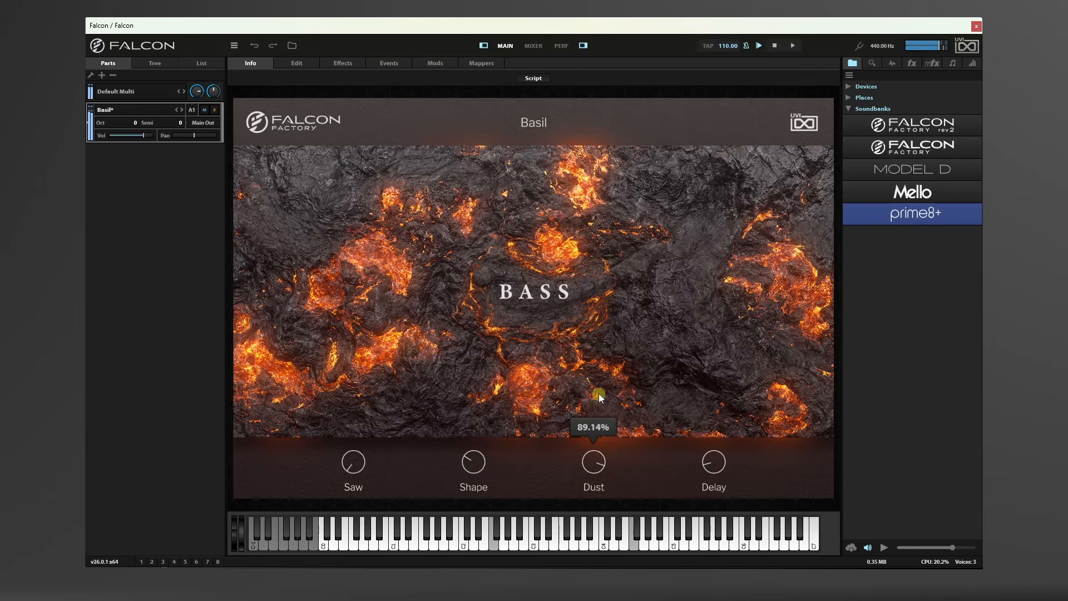
drag(599, 474, 596, 548)
drag(717, 468, 717, 317)
mouse_move(708, 471)
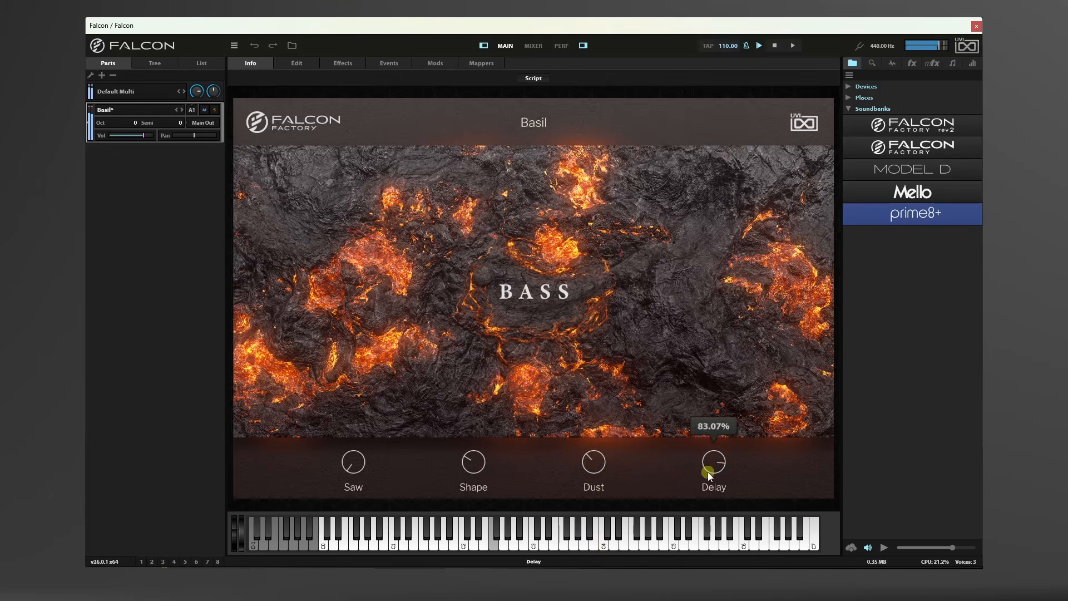
drag(714, 461, 717, 526)
Raise and lower the Basil preset's Shape macro, and turn up its Saw macro.
drag(482, 466, 479, 342)
drag(477, 463, 484, 567)
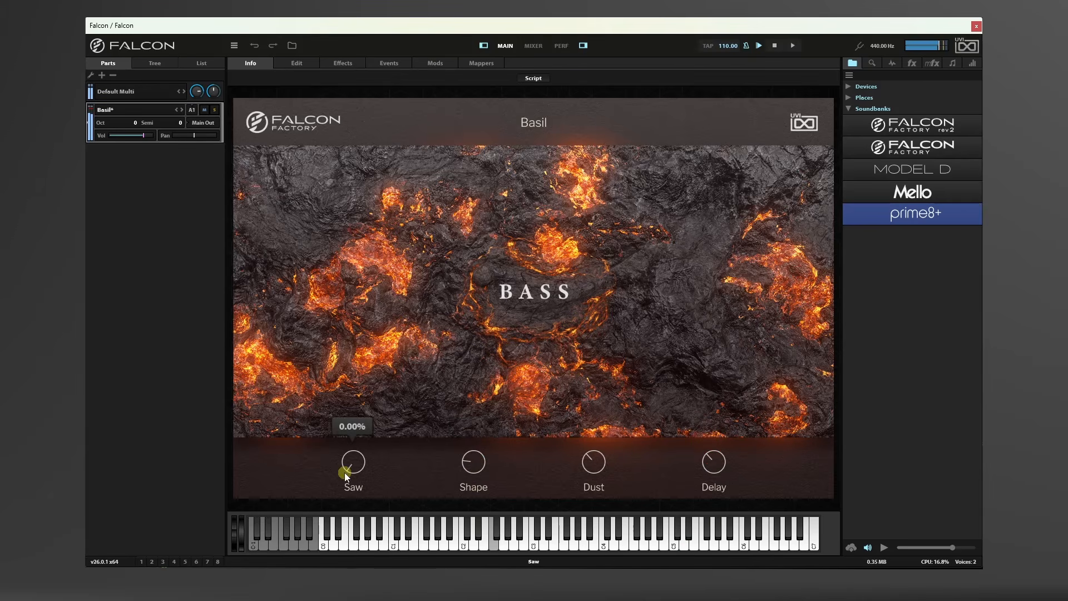
drag(362, 467, 366, 313)
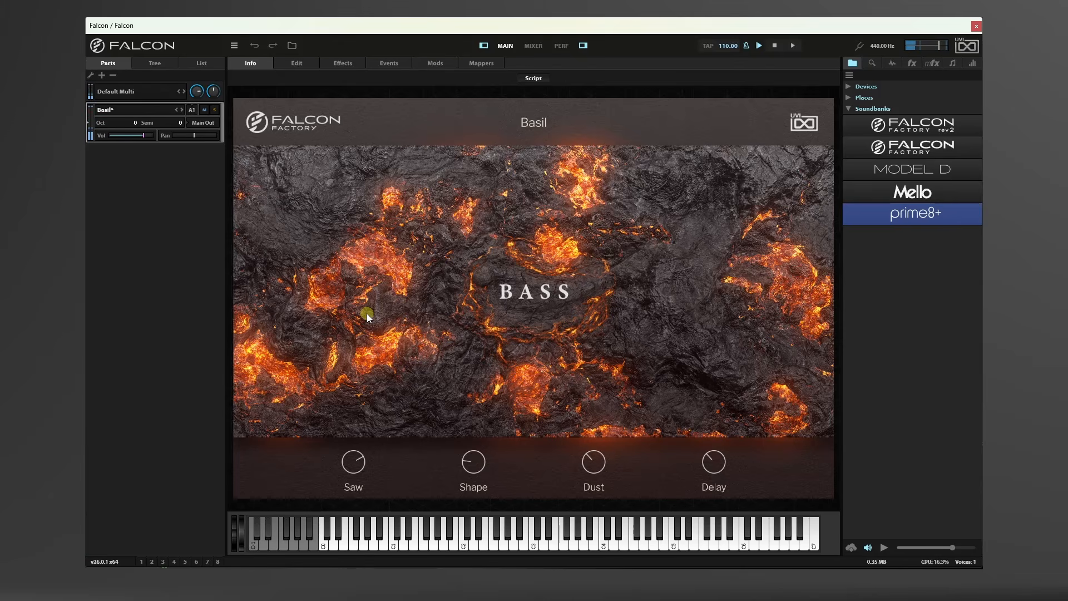
Reopen the preset library, clear the BASS search, and switch the favorites-only filter on and off.
click(290, 45)
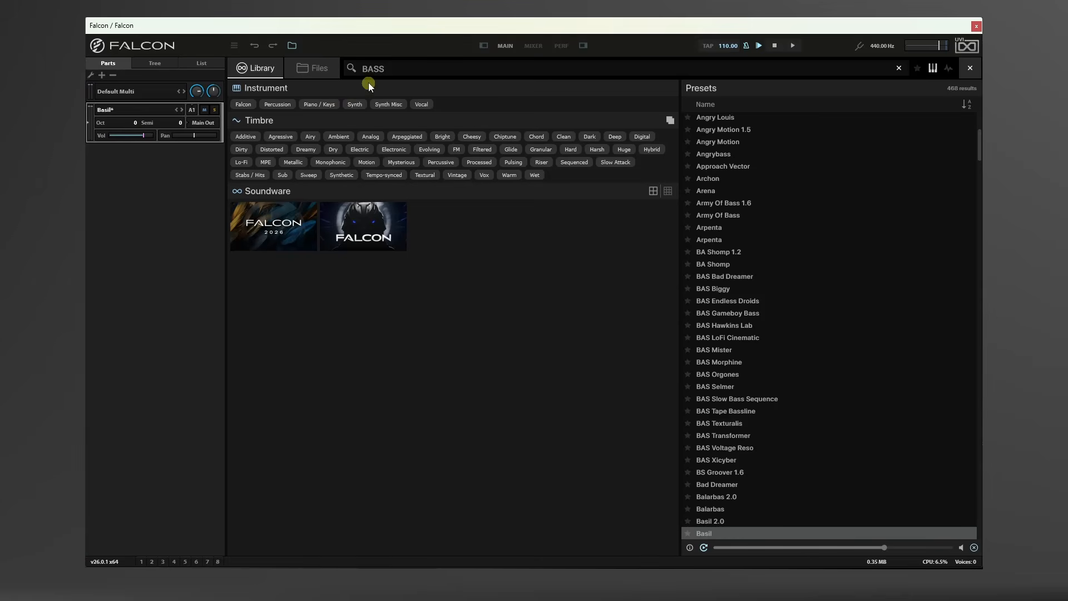
click(898, 68)
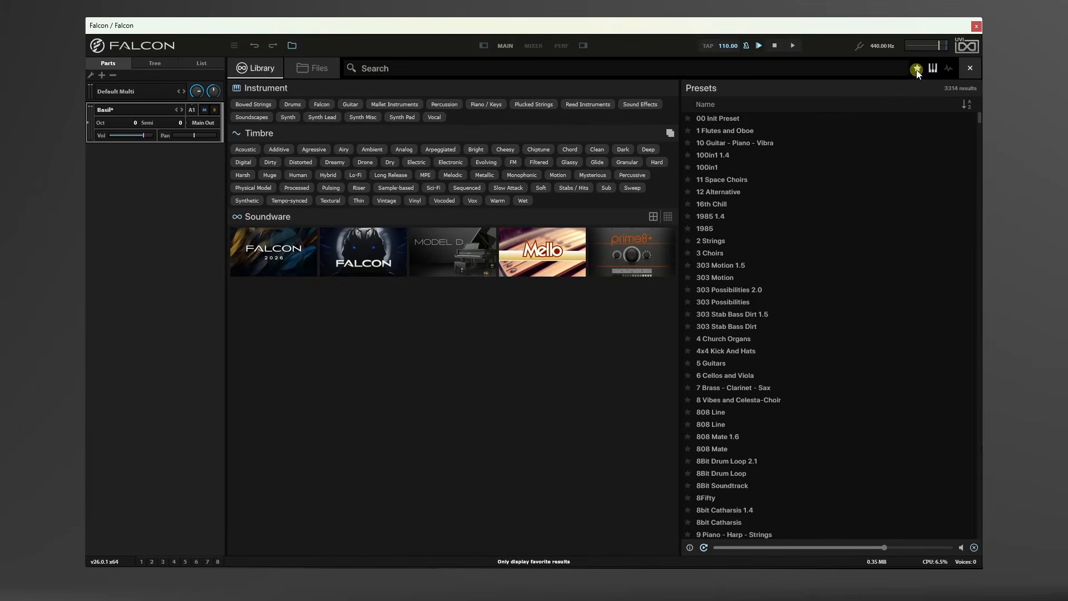
click(916, 69)
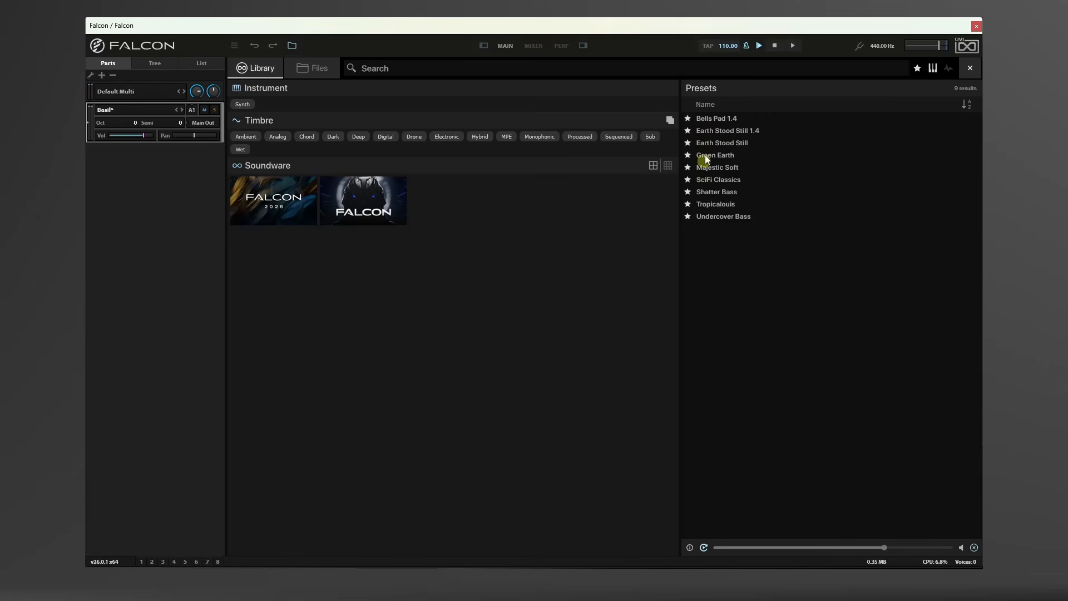
click(917, 68)
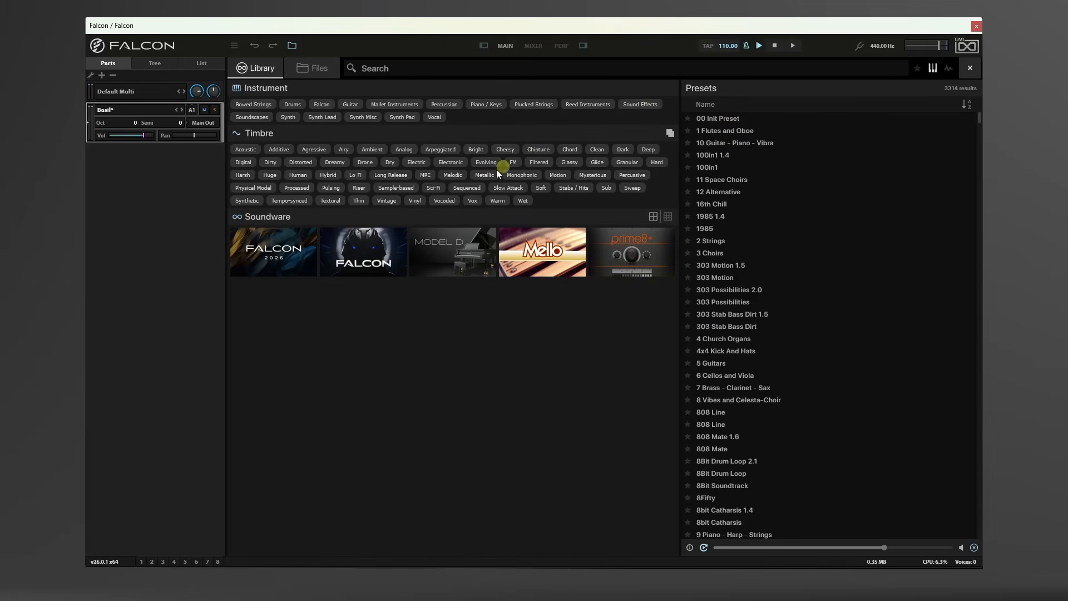
Preview Arcade B Wheel, Blur Low 2.1 and Chiffer Flute under the Synth and Lead instrument filters, and remove both filters.
click(288, 118)
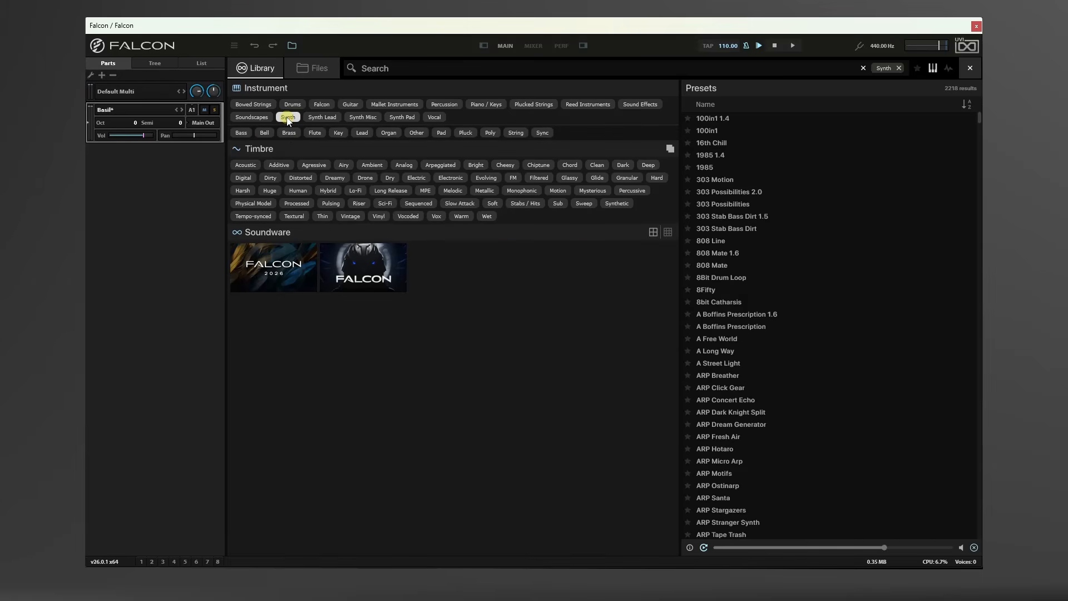
click(361, 133)
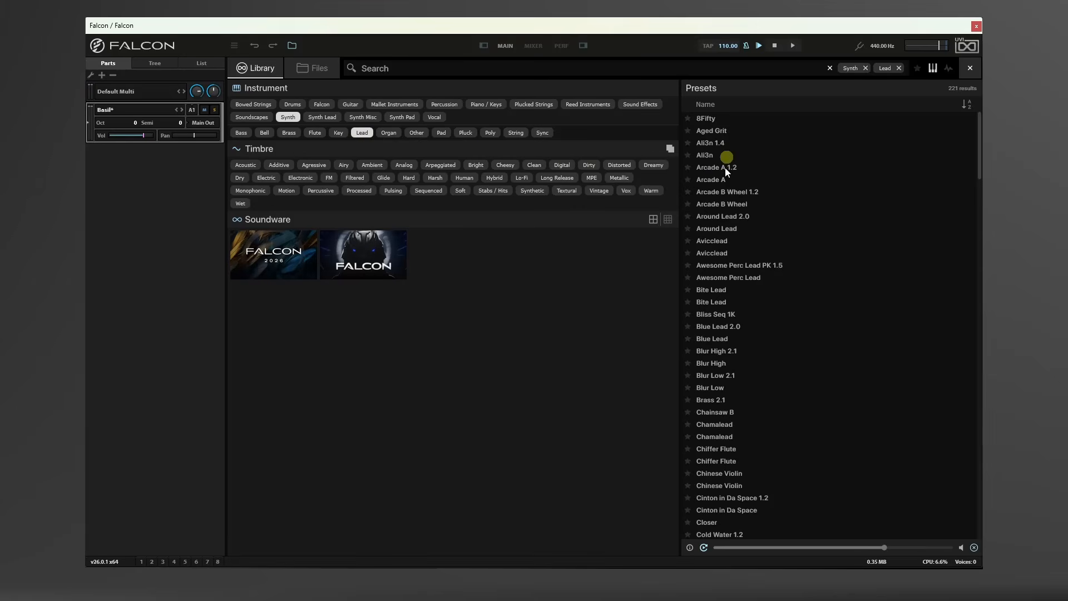
click(721, 204)
click(721, 375)
click(722, 453)
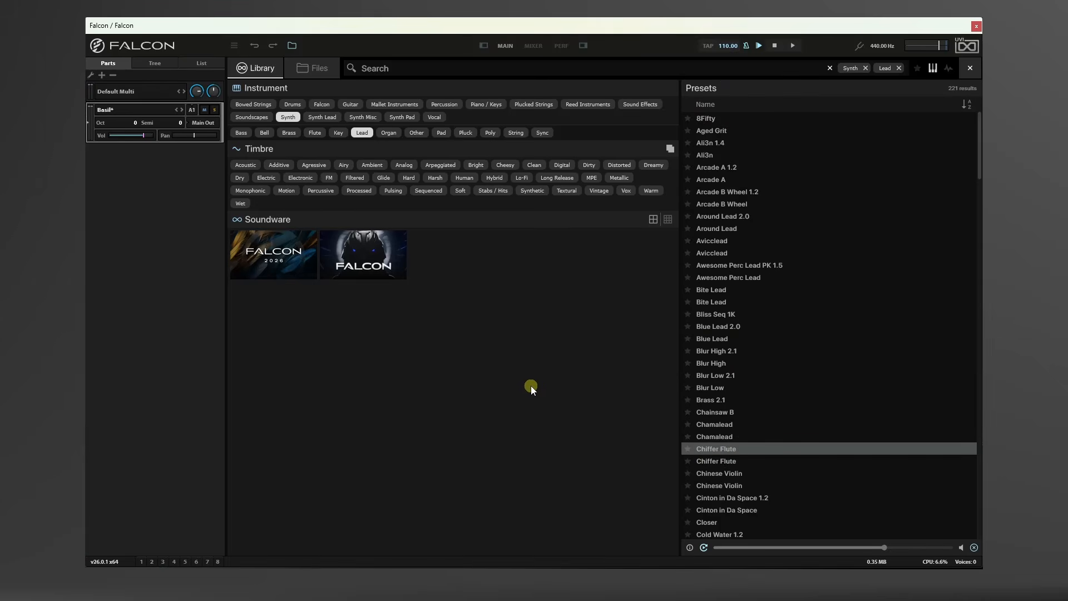
click(363, 133)
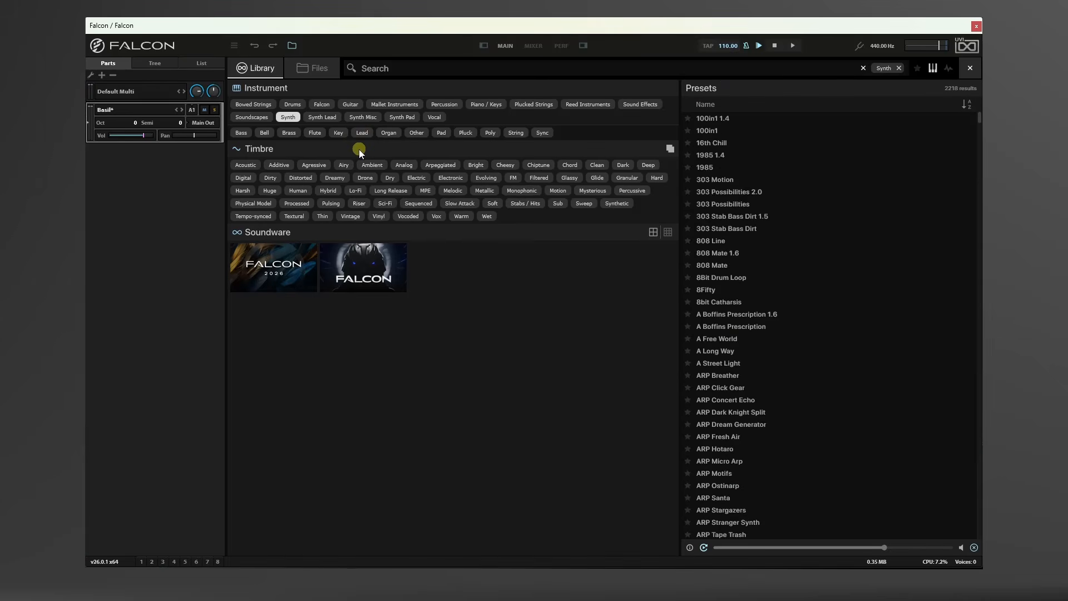
click(898, 68)
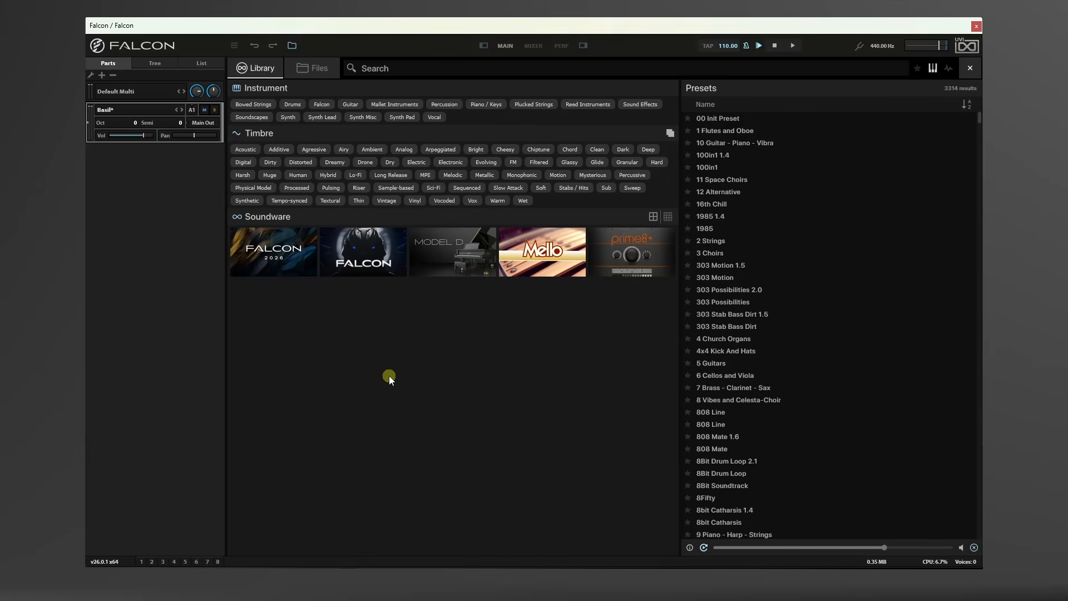
Load the MD Romantic preset from the Model D soundware, and clear the multi.
click(447, 259)
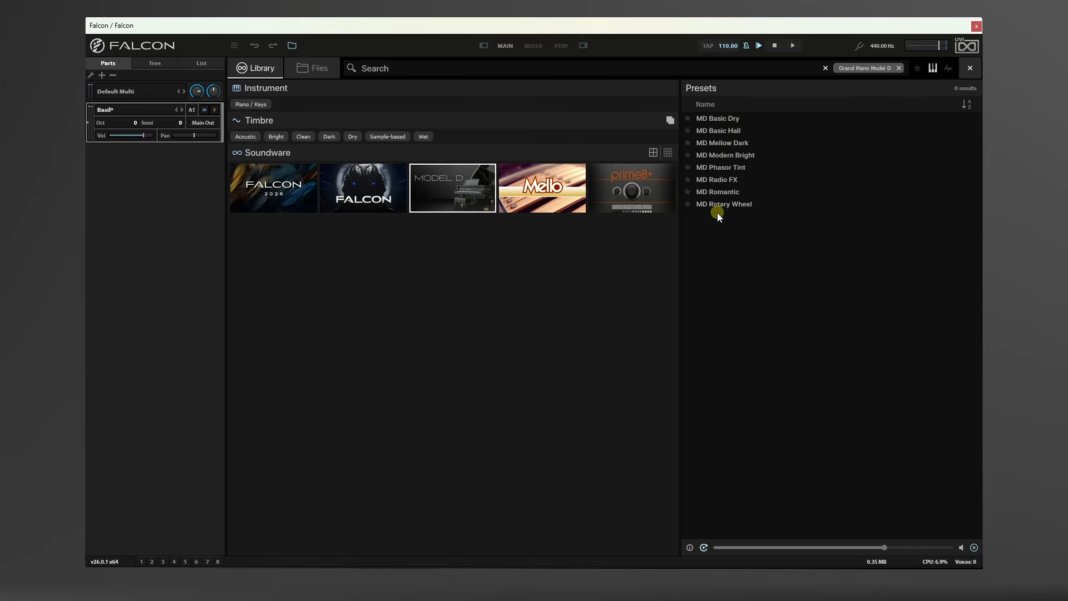
double_click(722, 192)
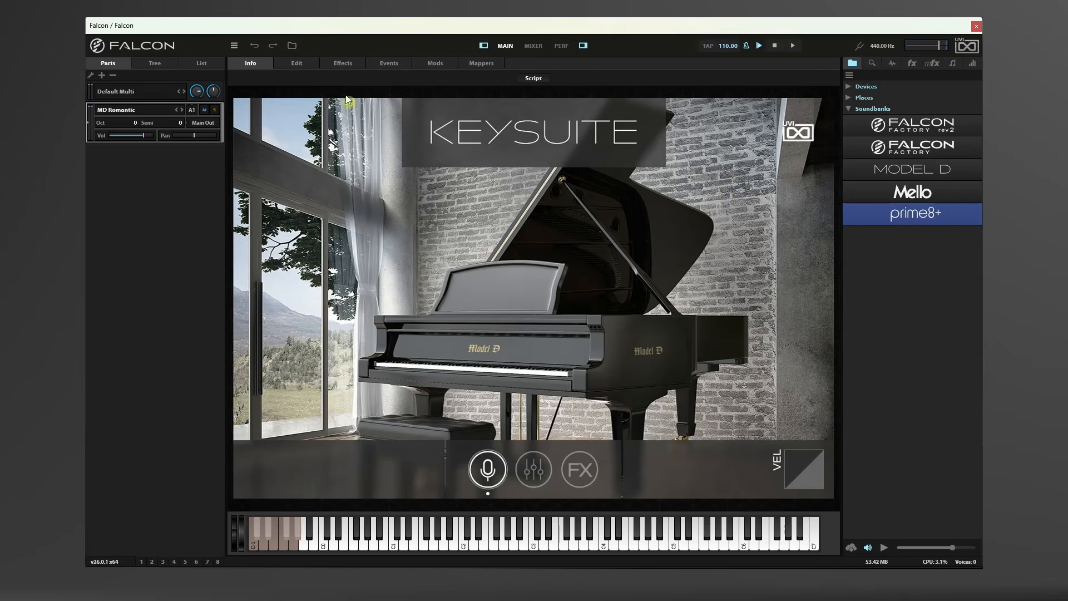
click(233, 47)
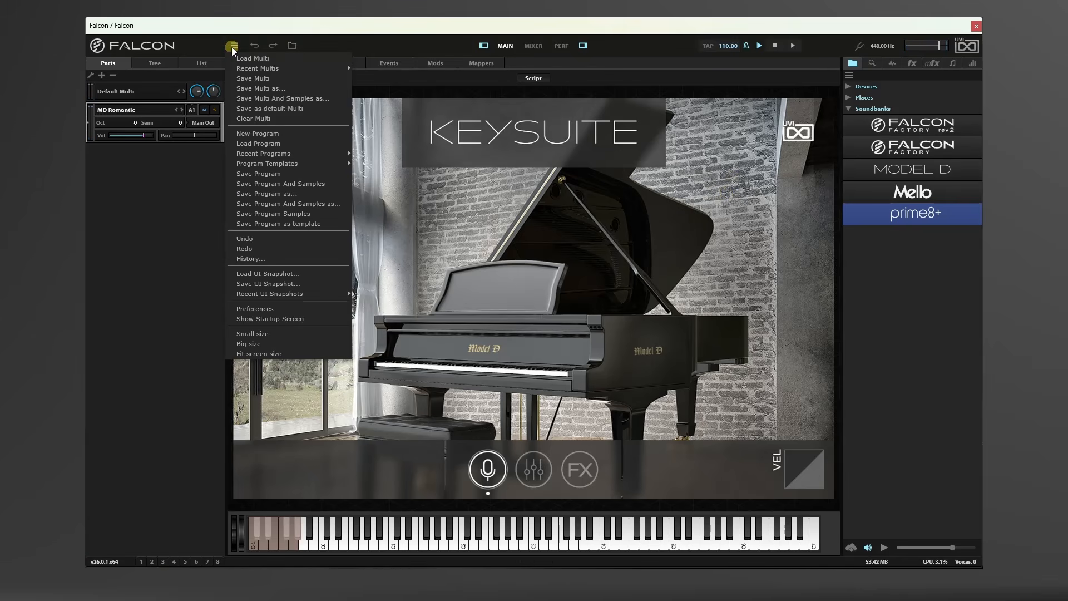
click(259, 119)
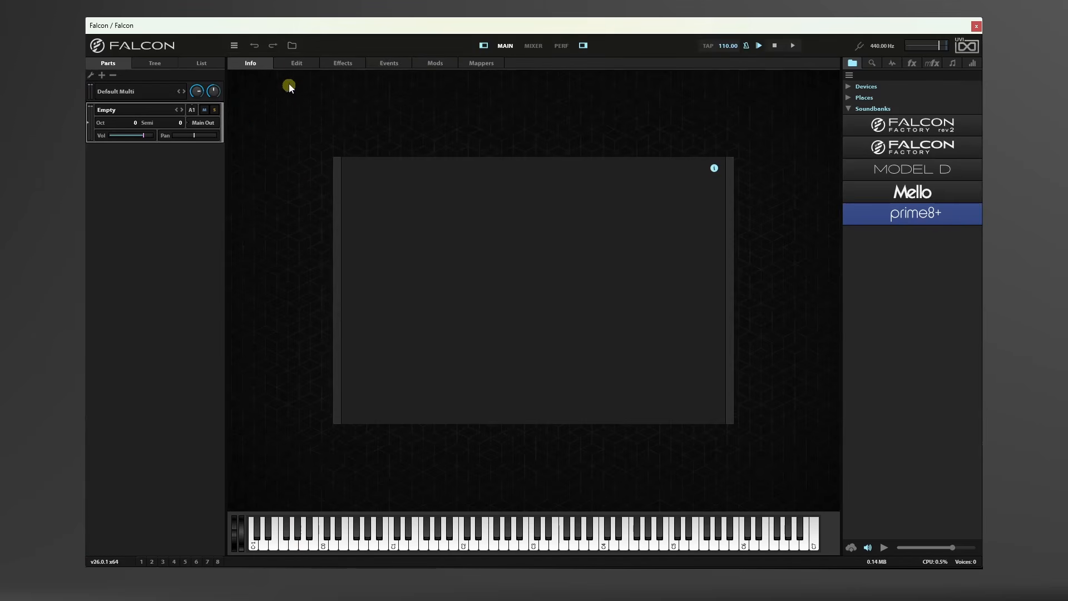
Open the program's edit page, expand the keygroup mapping view, and create a keygroup from the Synth Template.
click(297, 64)
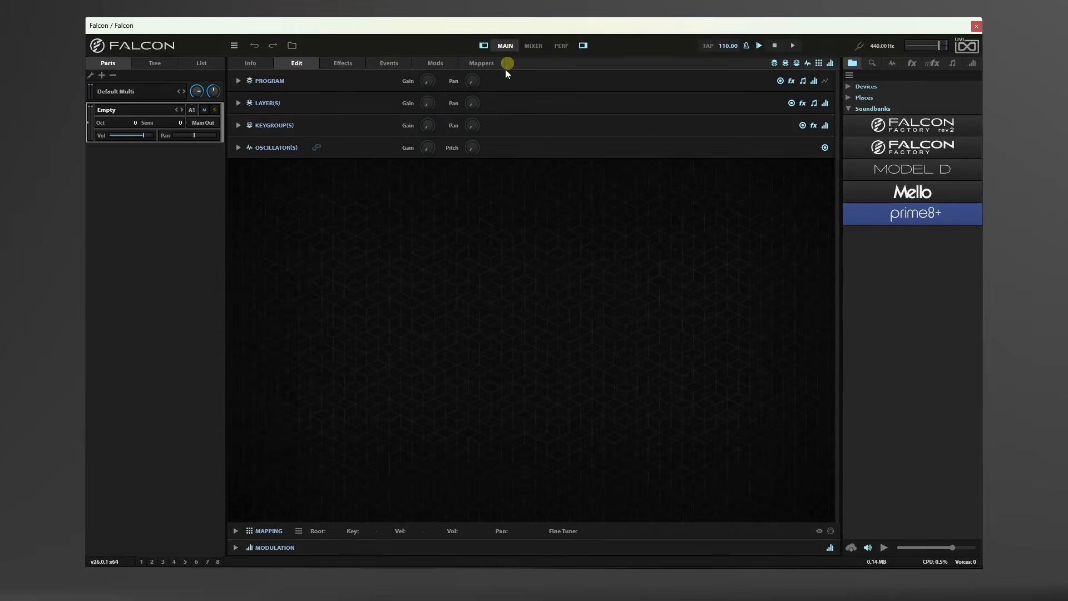
click(235, 531)
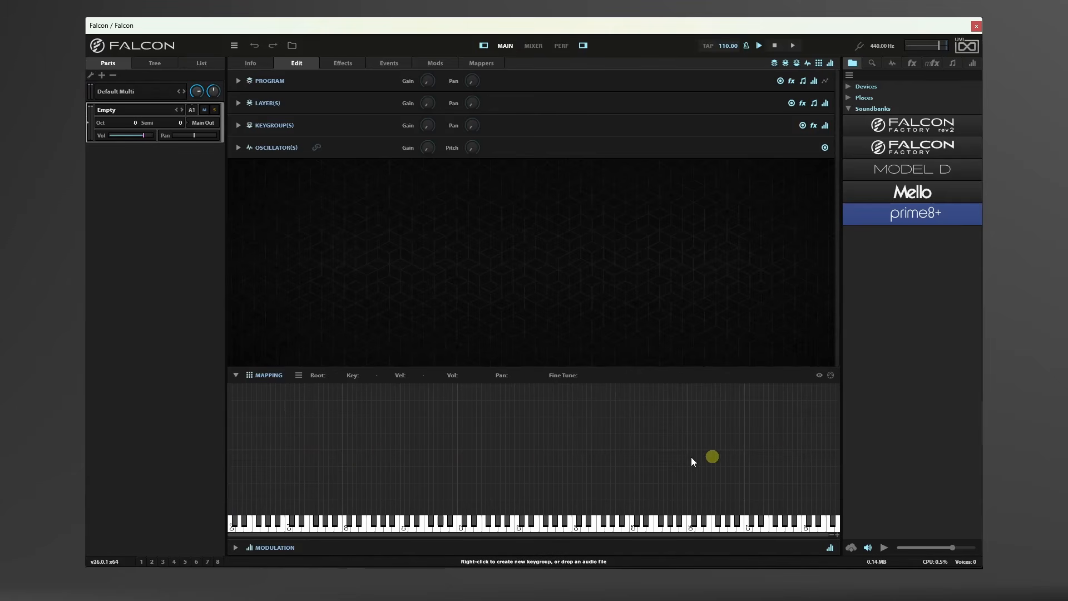
click(299, 376)
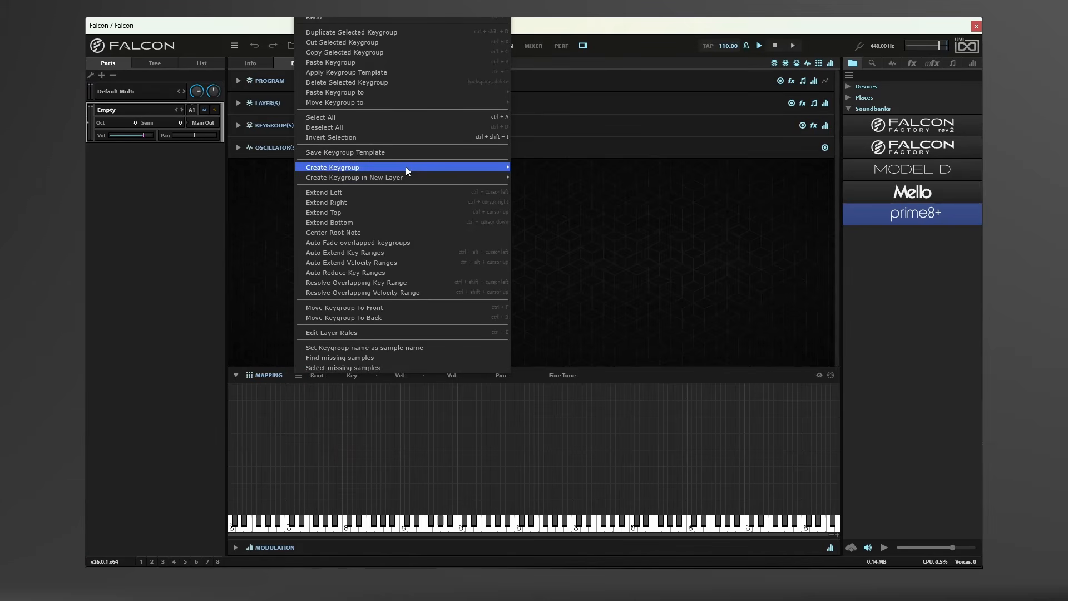
mouse_move(407, 168)
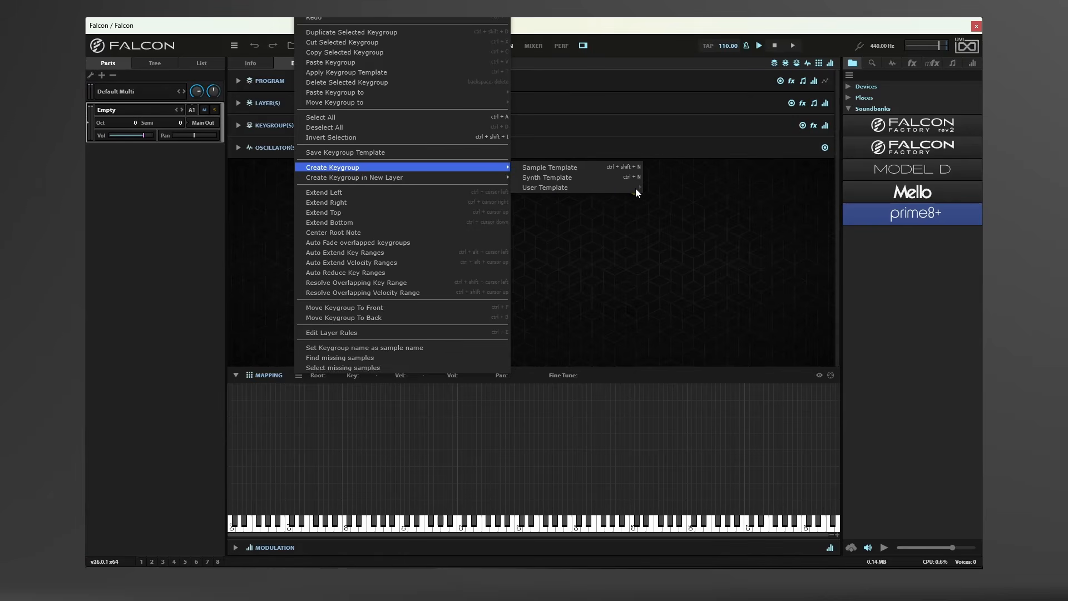
click(558, 177)
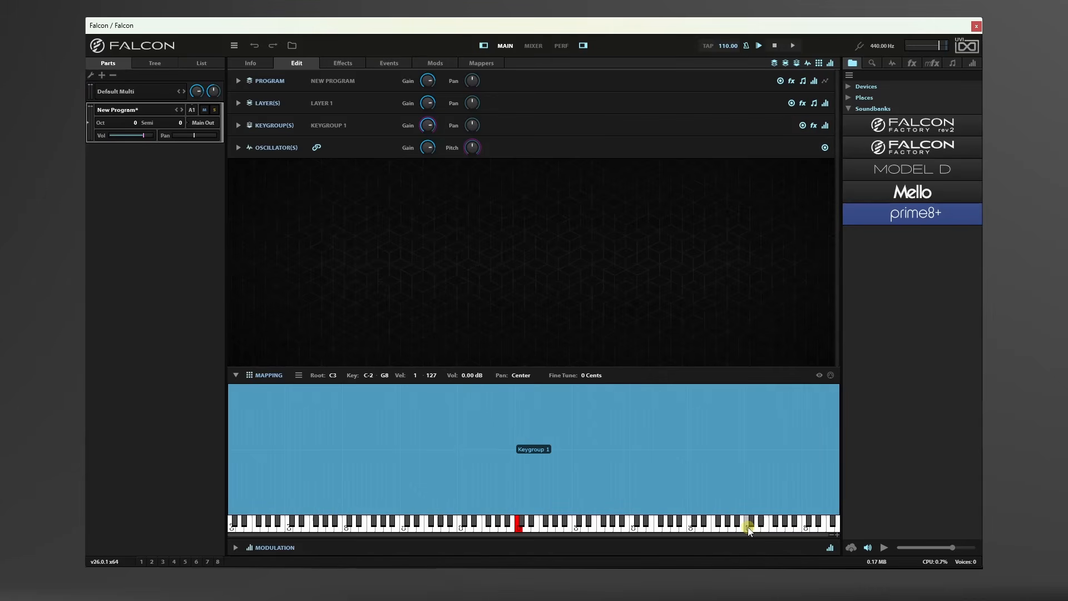
Play notes across the whole keyboard to audition the new keygroup's full range.
click(748, 527)
click(676, 525)
click(626, 526)
click(554, 527)
click(465, 527)
click(406, 526)
click(353, 527)
click(301, 528)
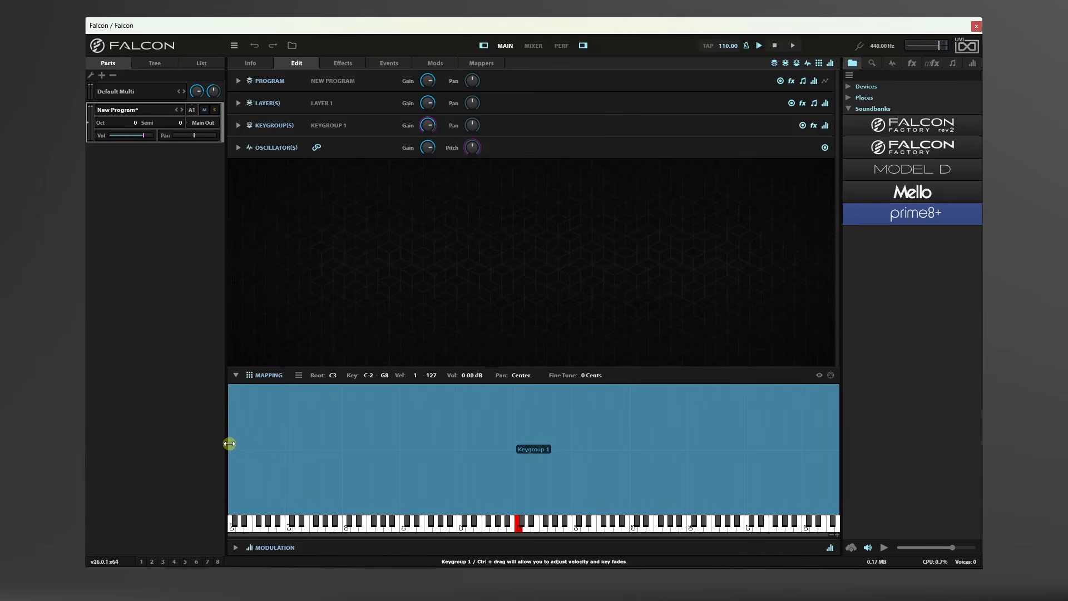
Narrow Keygroup 1's key range to F#1–G4, and play notes inside and outside that range.
drag(229, 444, 428, 447)
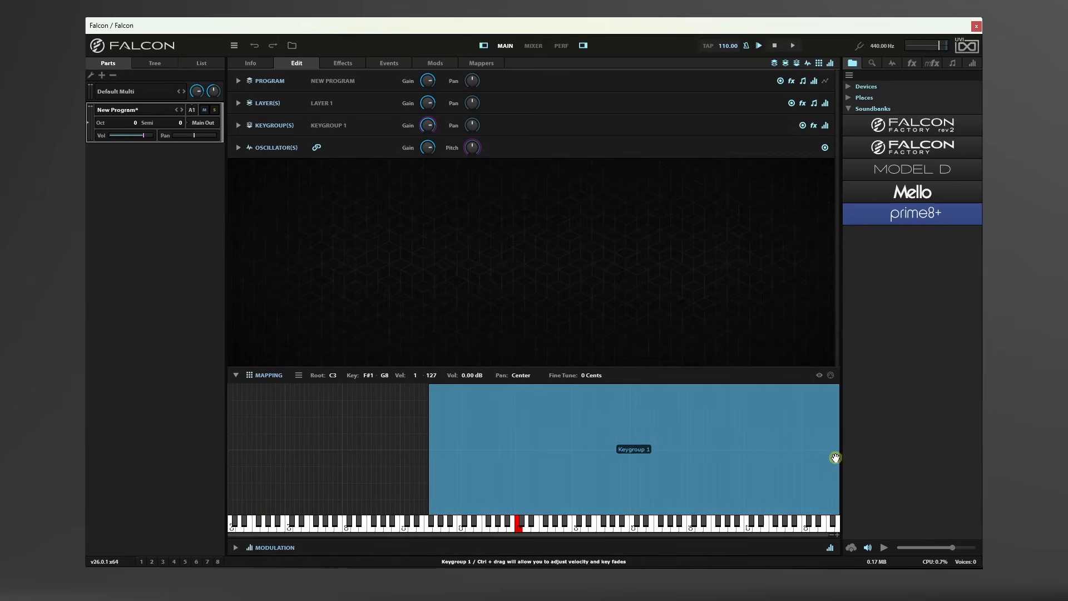
drag(839, 457, 606, 453)
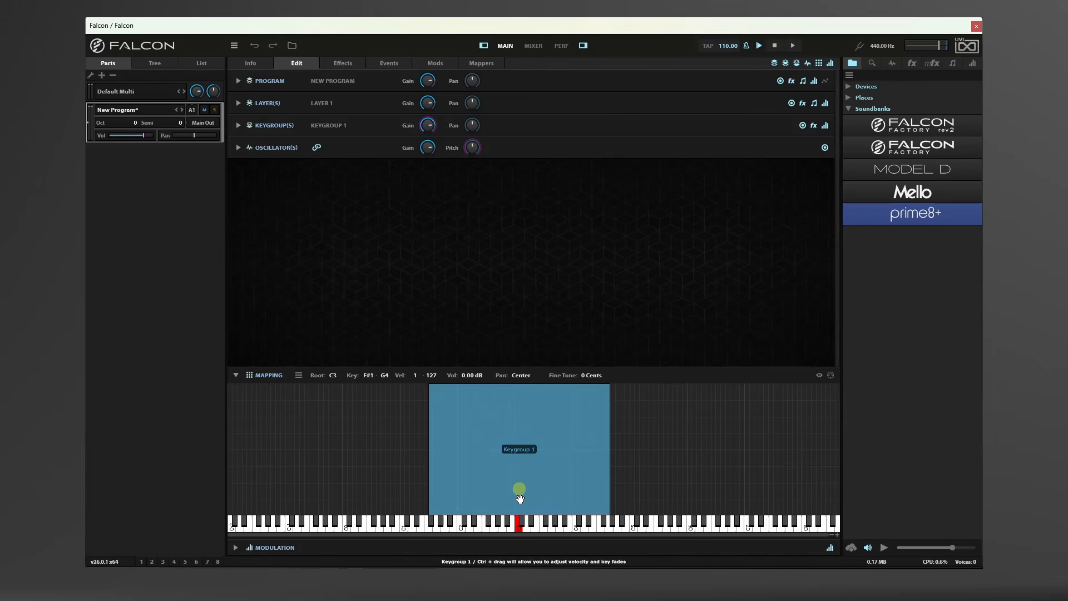
click(561, 528)
click(589, 525)
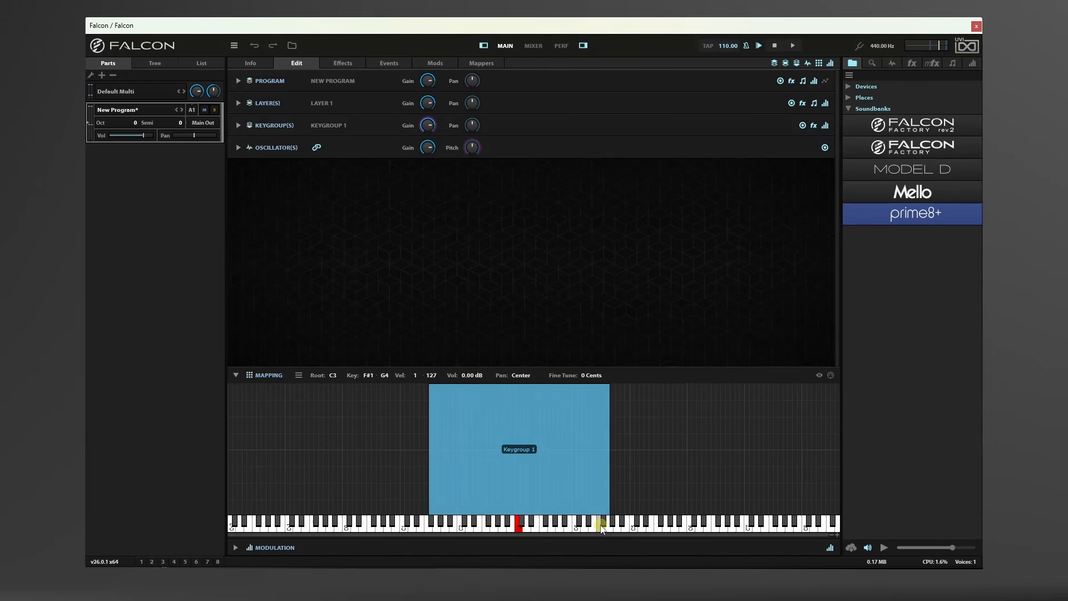
click(600, 526)
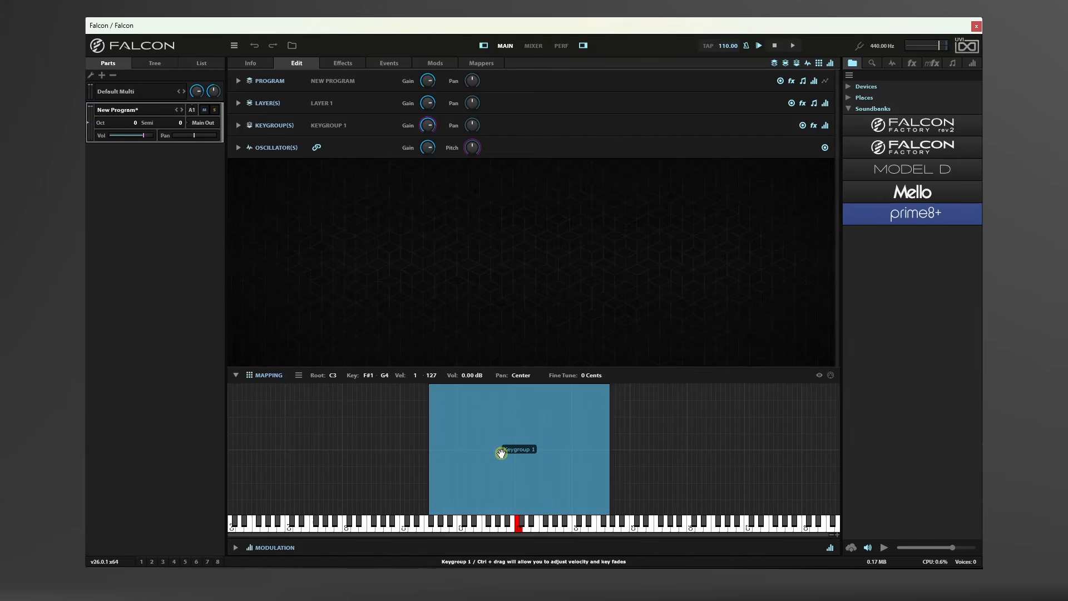
click(670, 526)
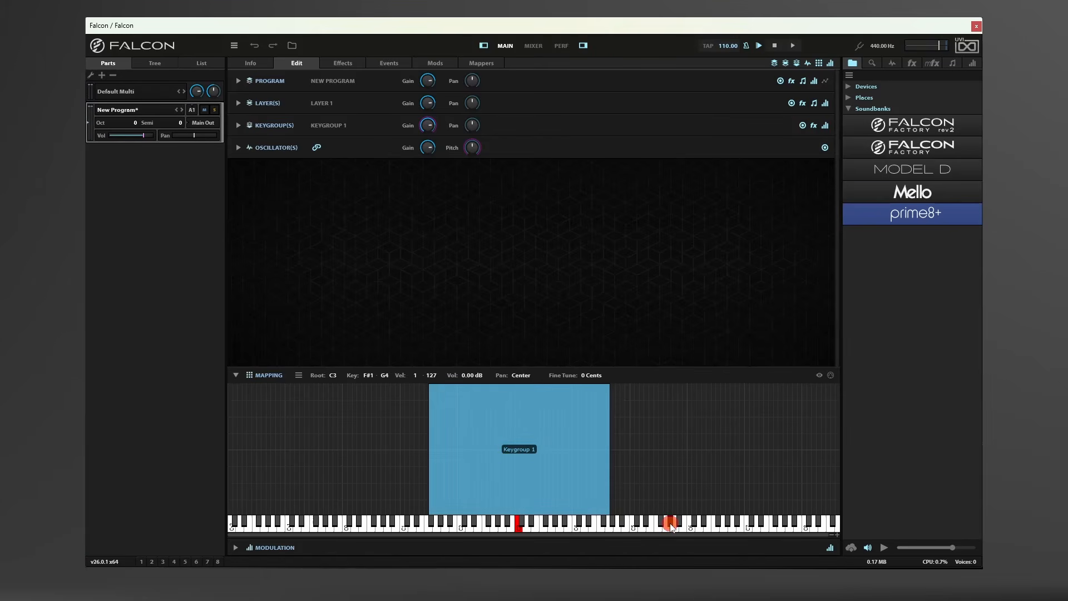
click(663, 526)
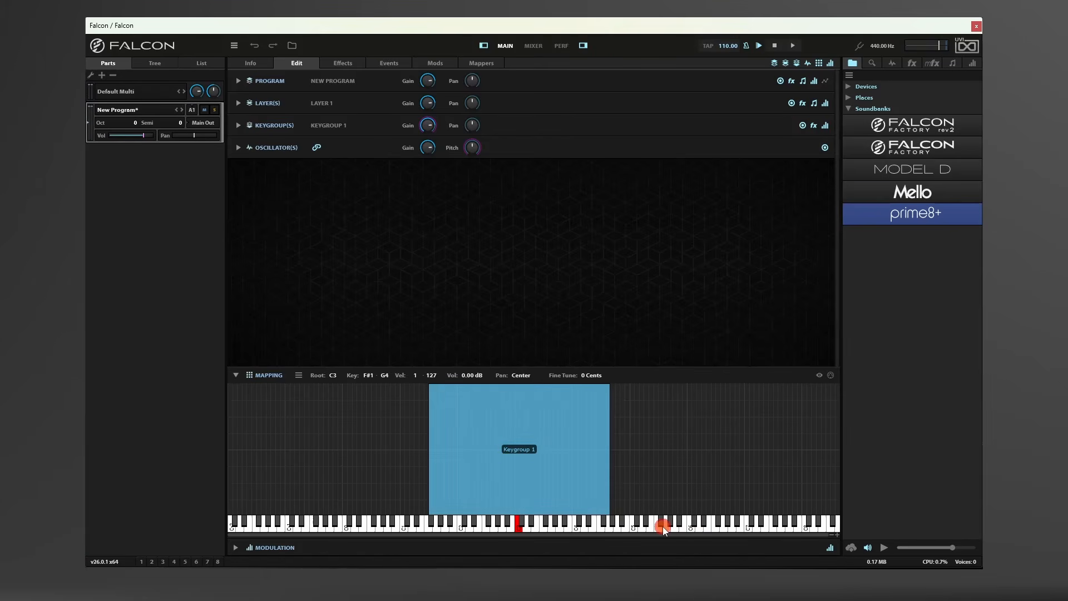
click(399, 523)
click(349, 523)
click(319, 529)
Expand the oscillator section, and play notes within the keygroup to hear its Analog oscillator.
click(238, 148)
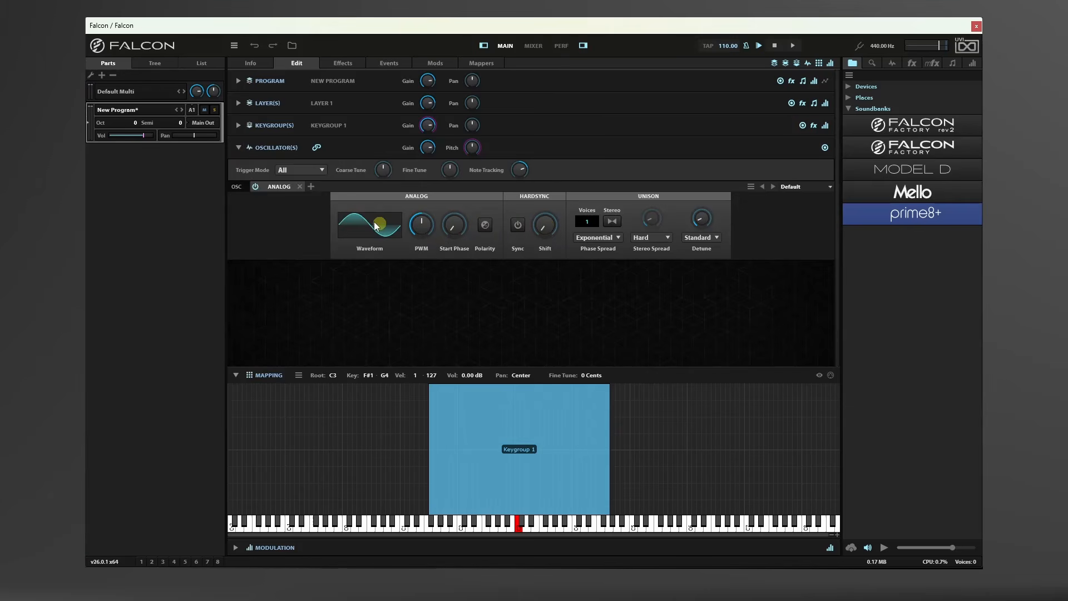
click(585, 526)
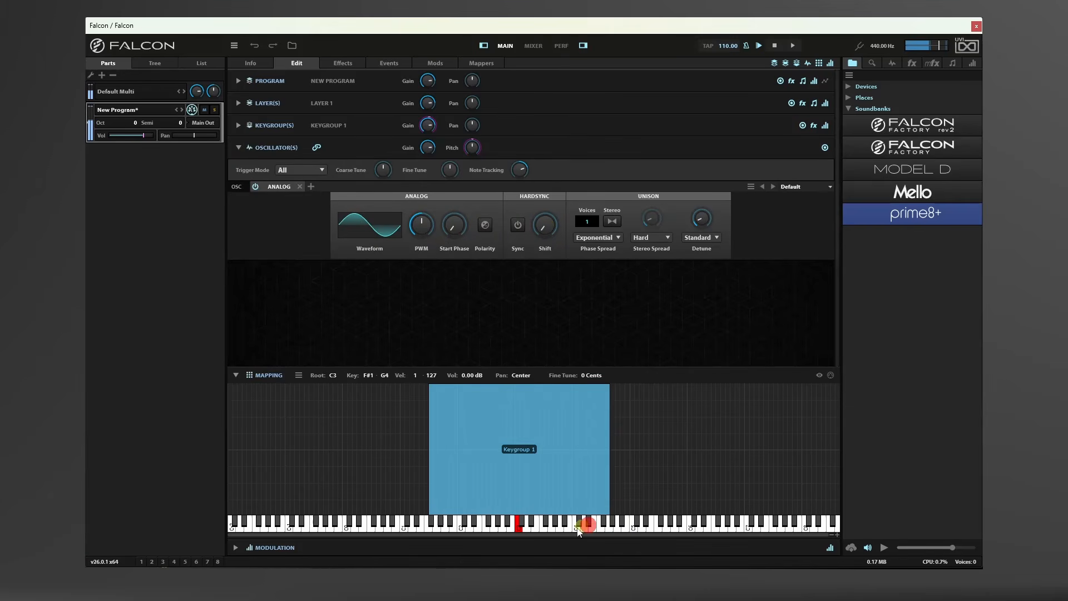
click(556, 529)
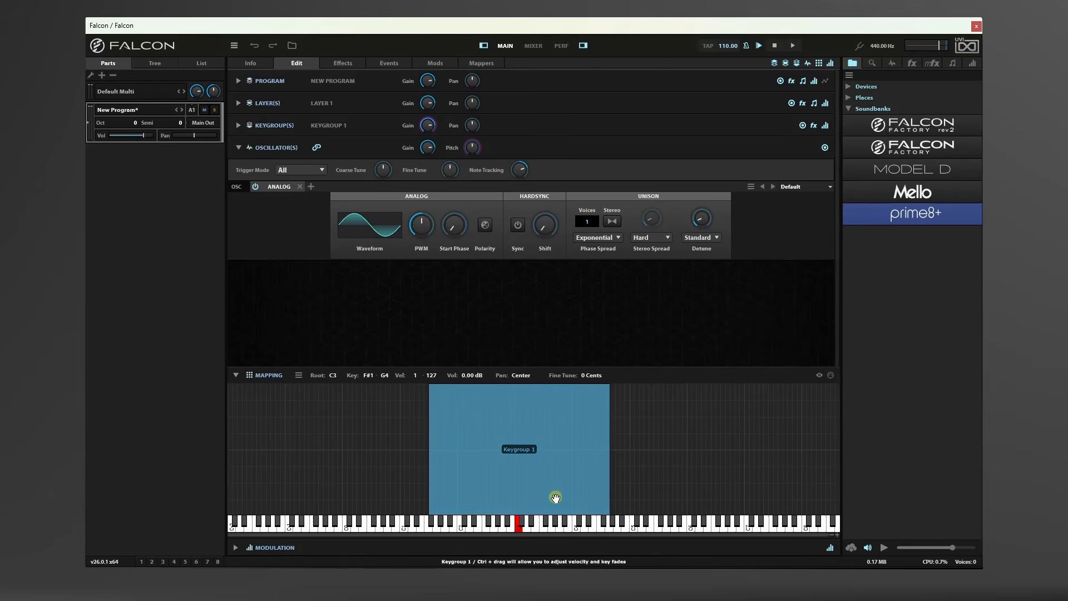
Raise Keygroup 1's minimum velocity to 64, and play notes at hard and soft velocities to test it.
drag(555, 511, 551, 449)
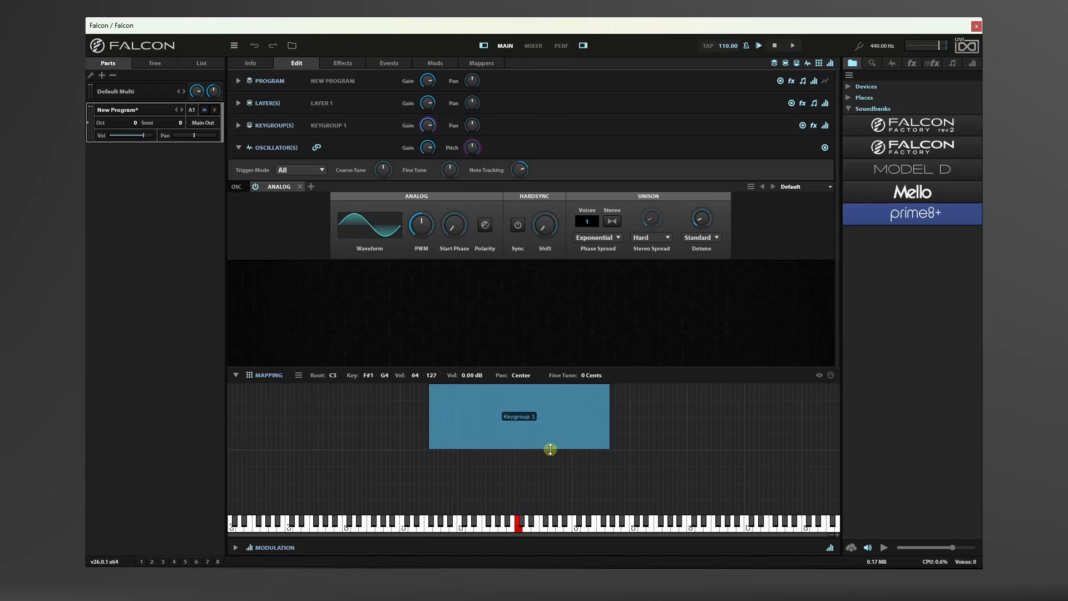
click(540, 529)
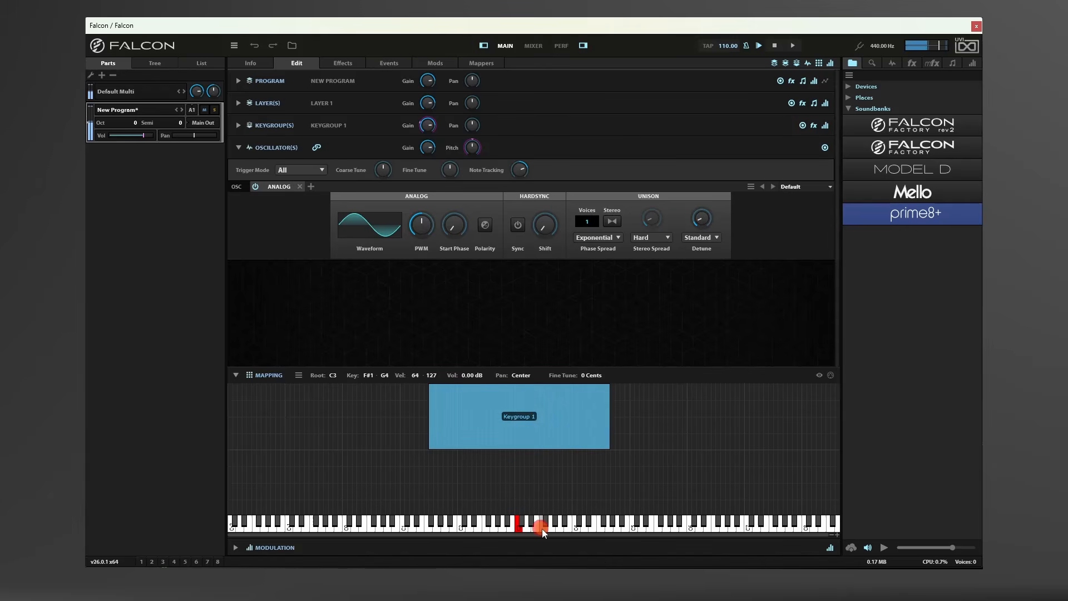
click(559, 528)
click(559, 522)
click(558, 513)
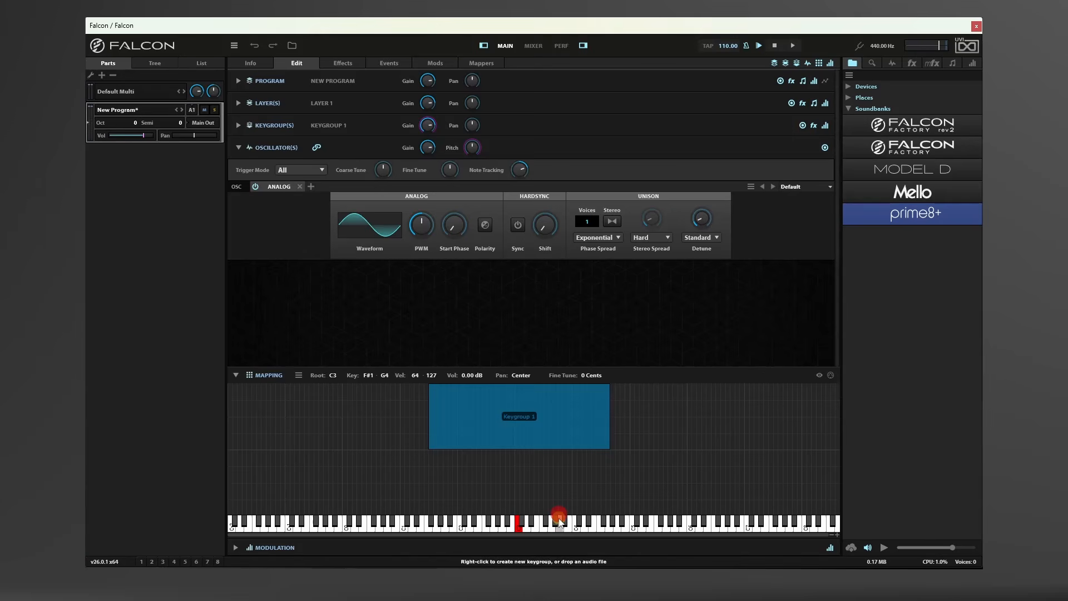
click(558, 518)
click(538, 522)
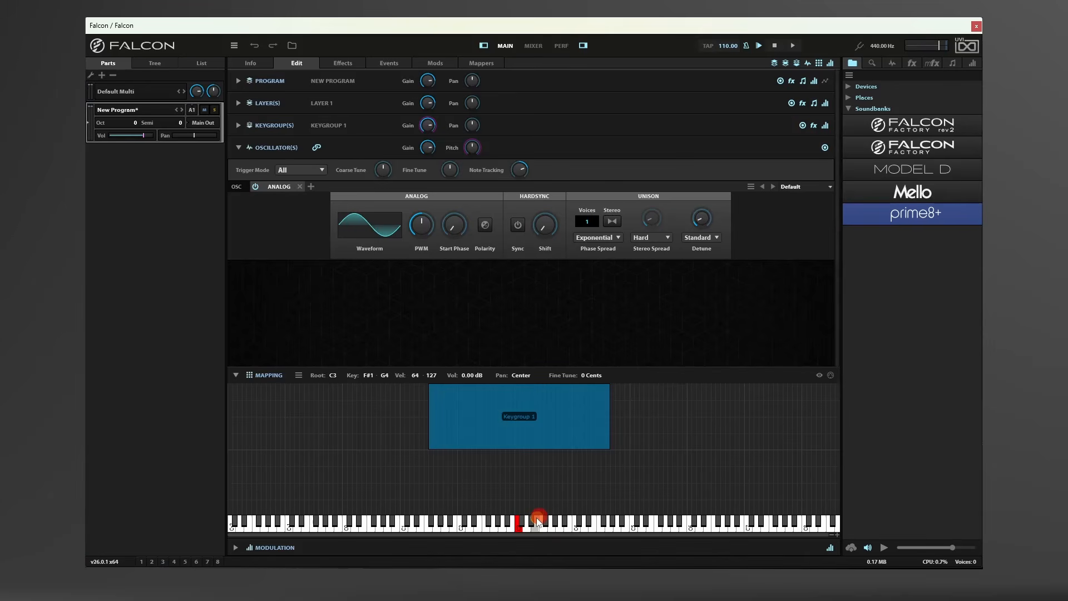
click(536, 518)
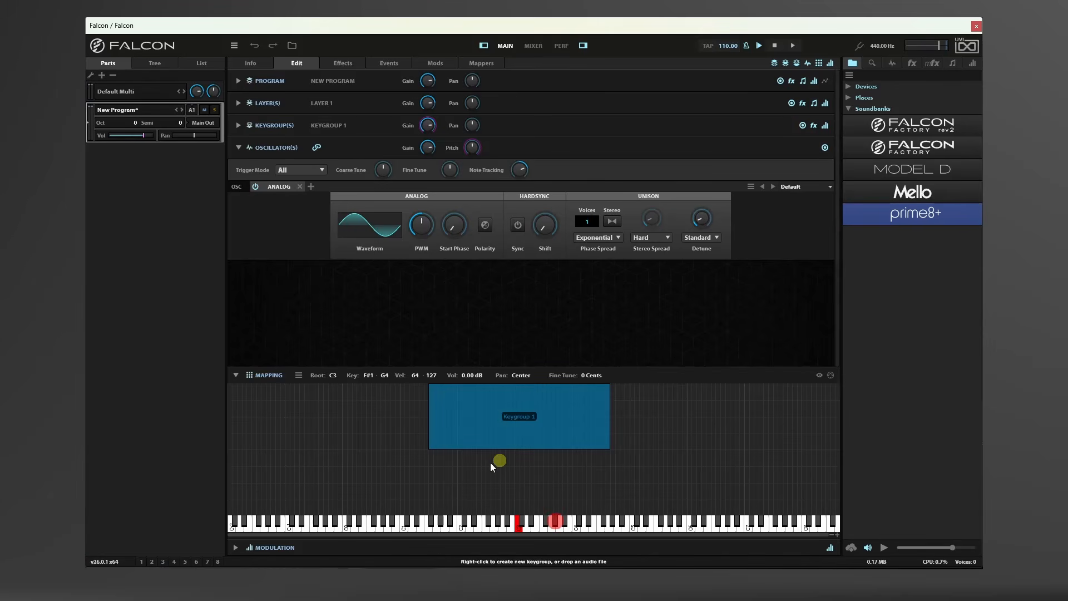
click(550, 532)
click(562, 531)
click(572, 530)
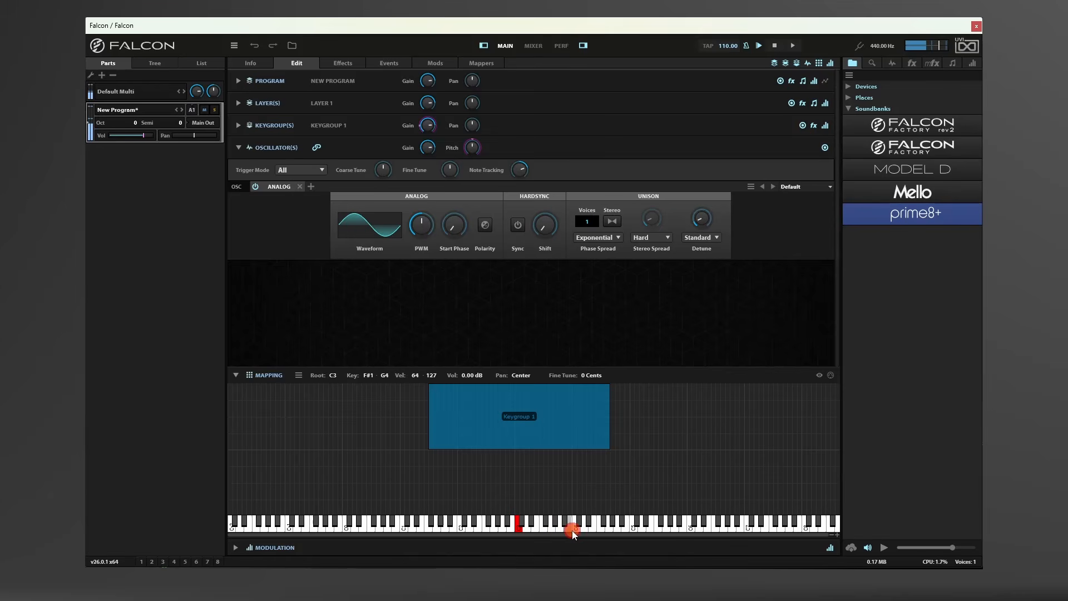
click(586, 530)
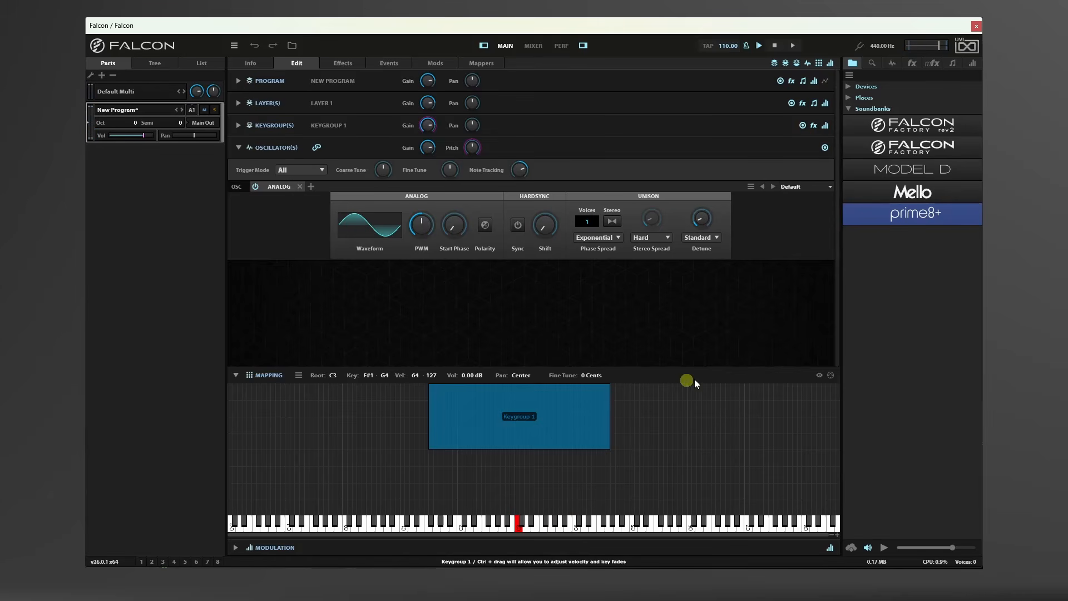
Turn on the mapping view's played-note display, and play notes above and below the keygroup's velocity limit.
click(818, 376)
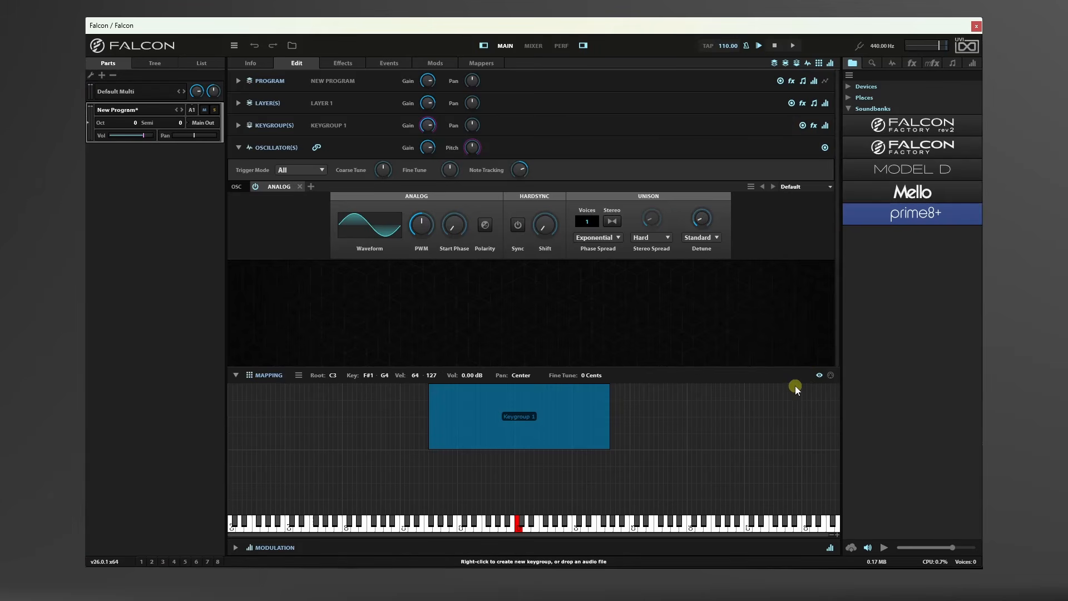
click(573, 519)
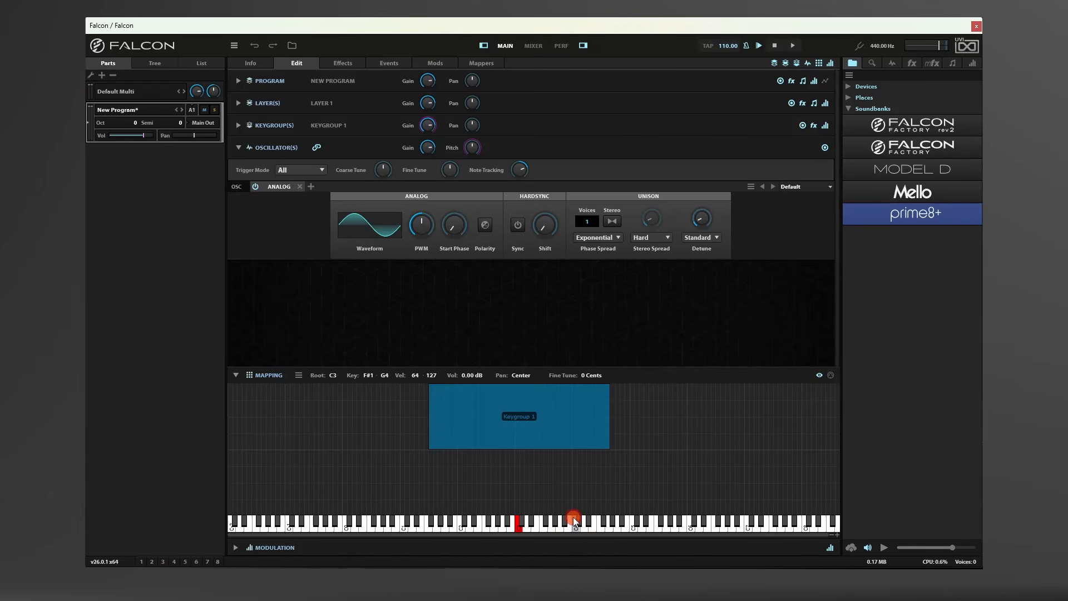
click(545, 524)
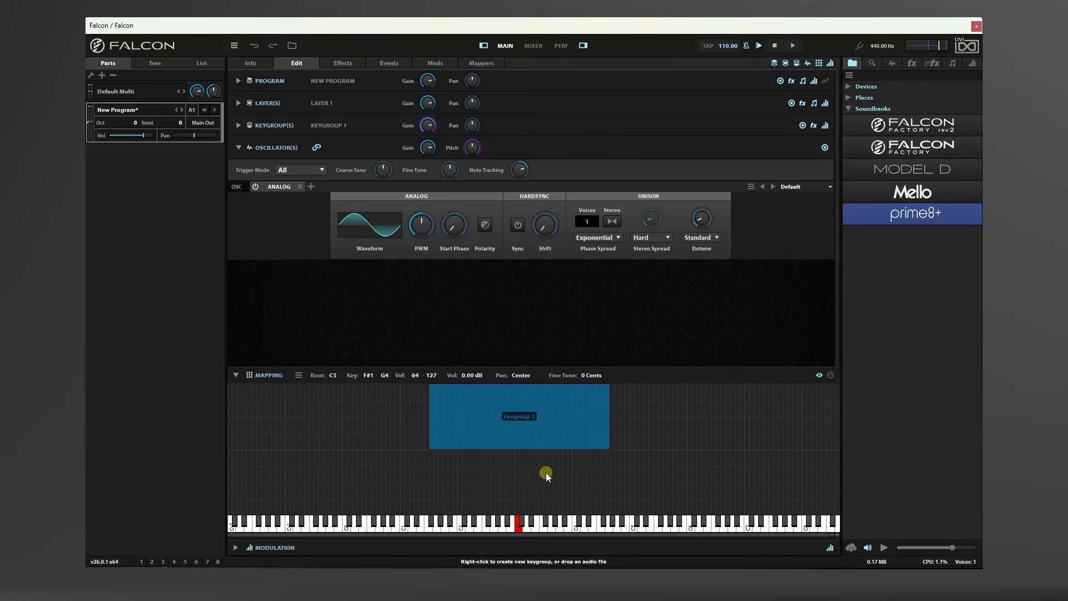
click(559, 523)
click(558, 523)
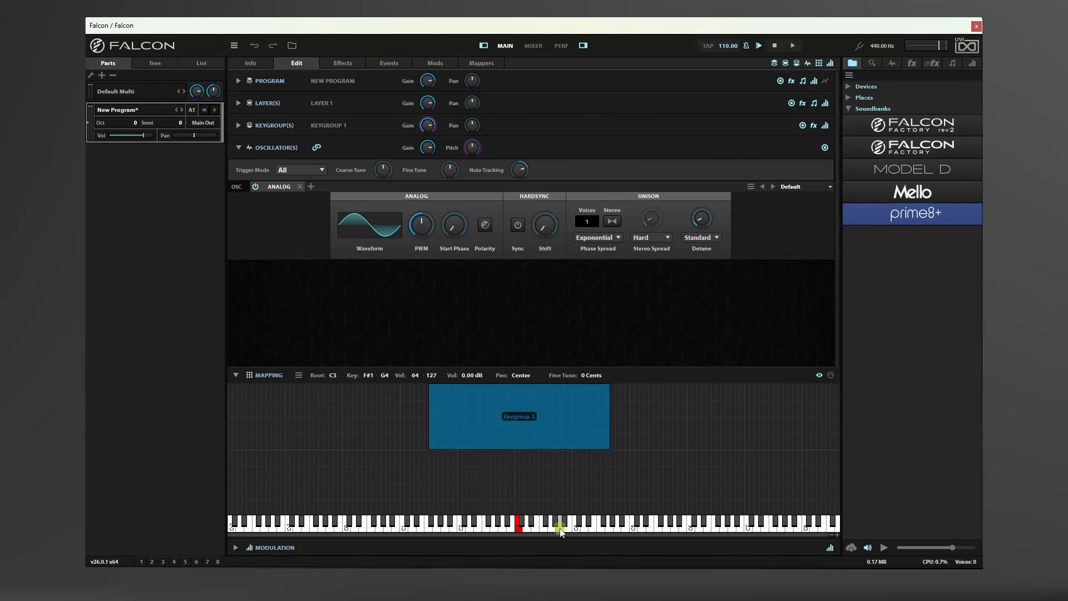
click(559, 530)
click(566, 529)
click(559, 530)
click(536, 531)
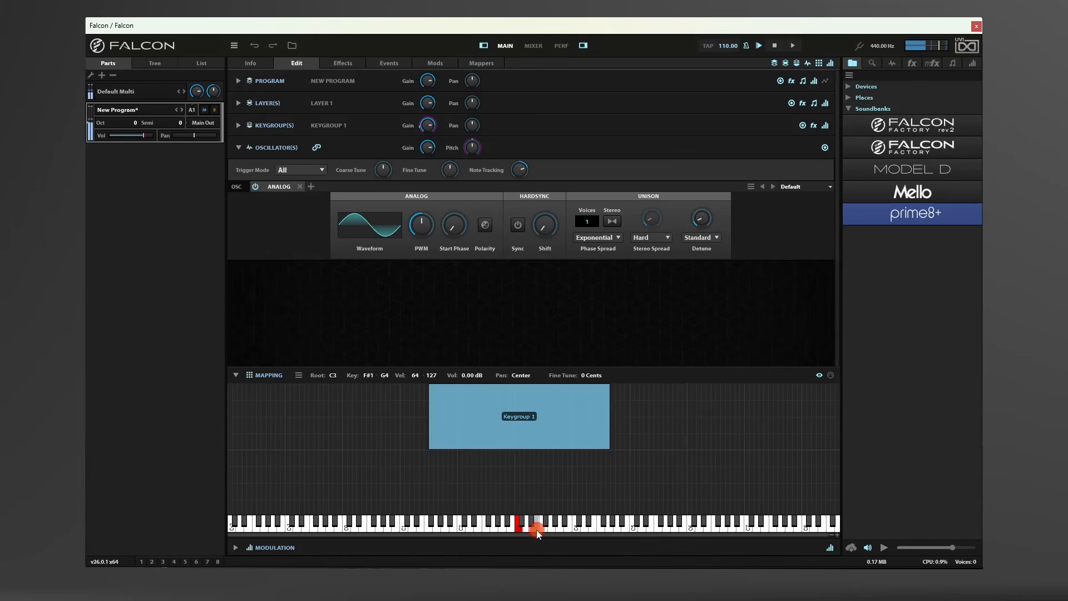
click(490, 530)
click(477, 530)
click(477, 518)
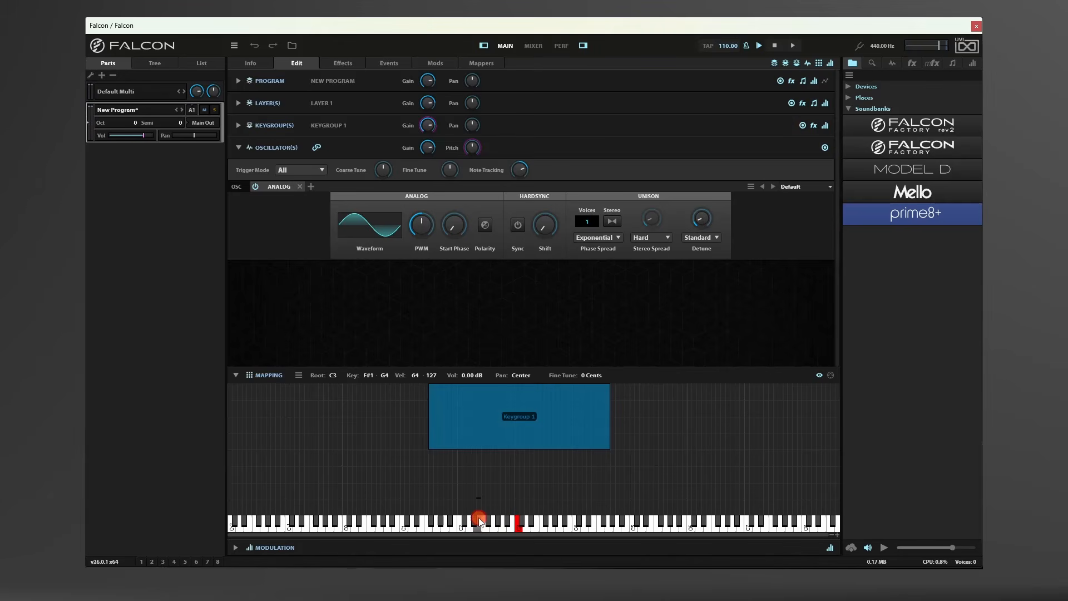
click(479, 522)
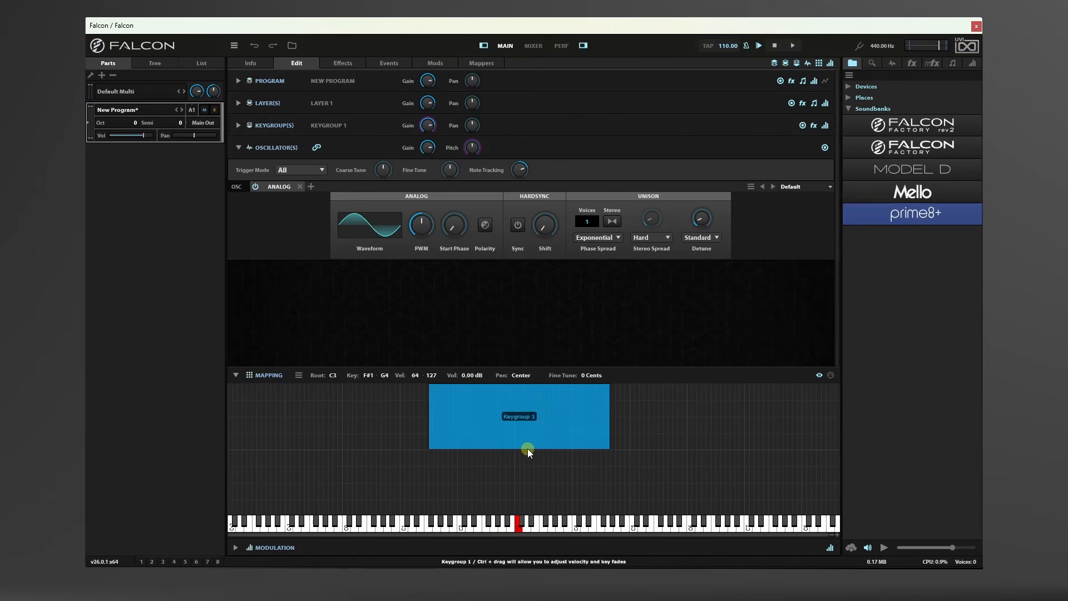
Extend Keygroup 1 to the mapping's left, right and bottom edges, covering C-2 to G8.
right_click(547, 419)
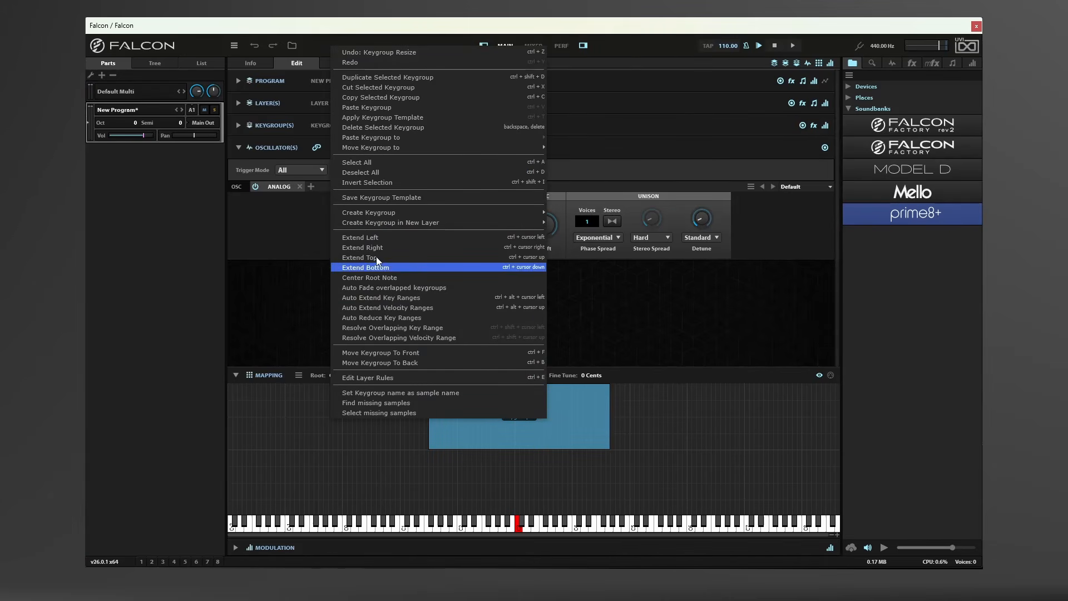
click(376, 238)
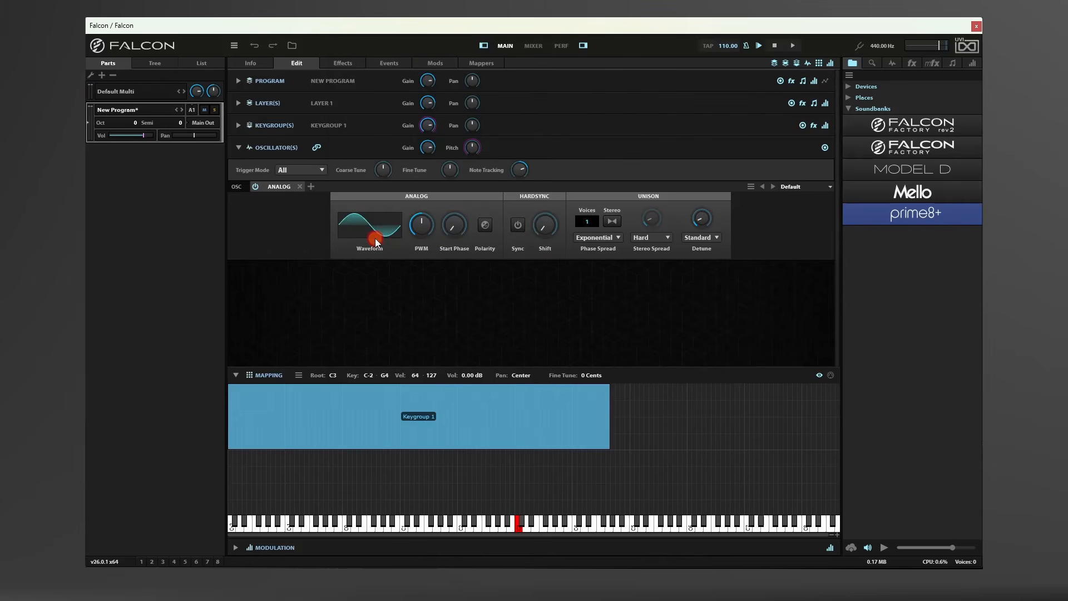
right_click(473, 429)
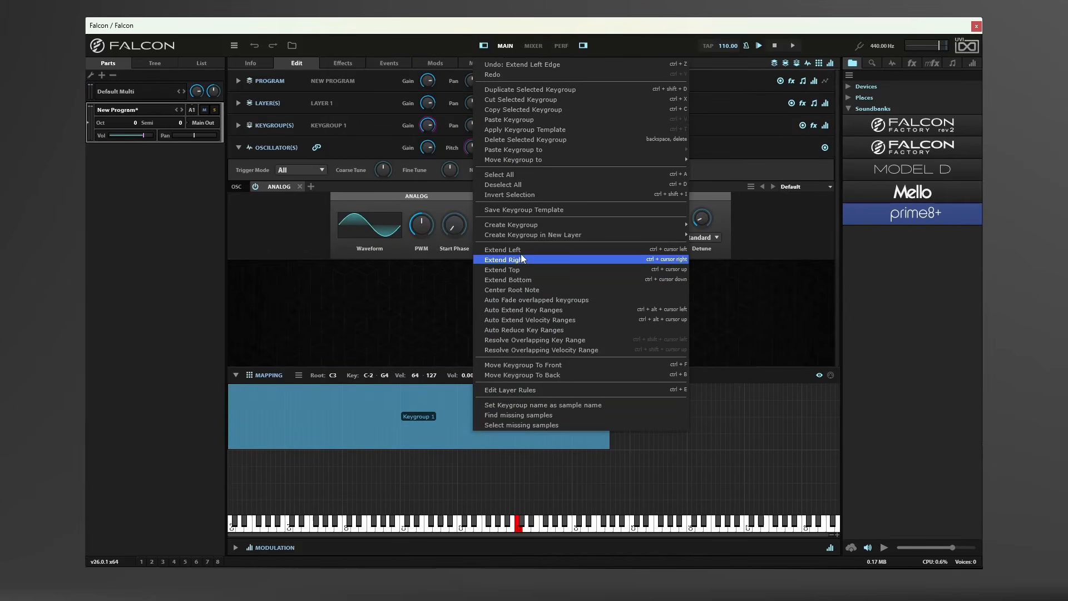
click(522, 259)
right_click(522, 418)
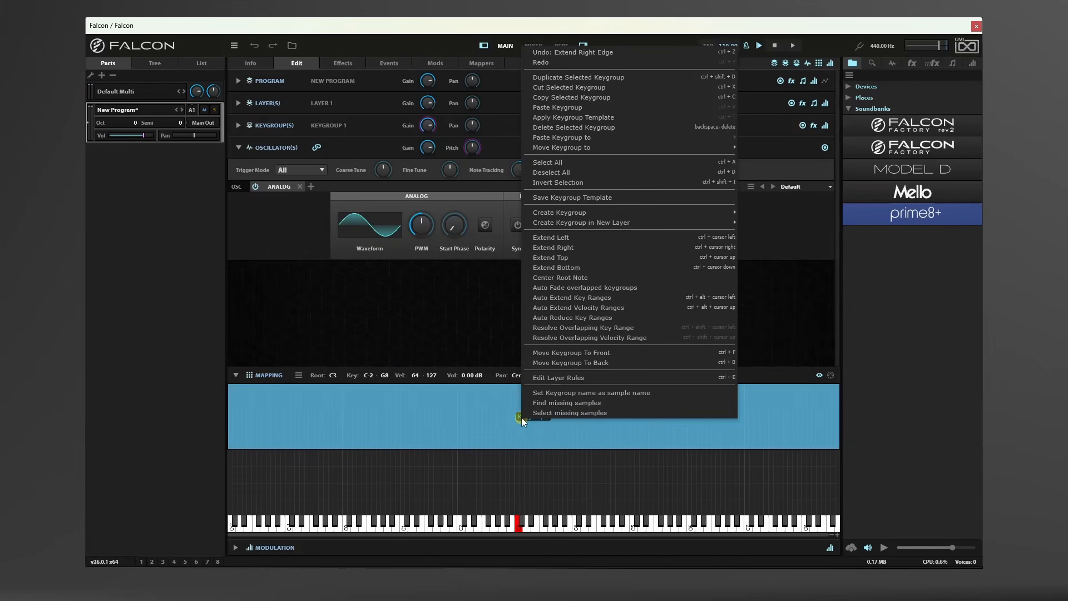
click(560, 268)
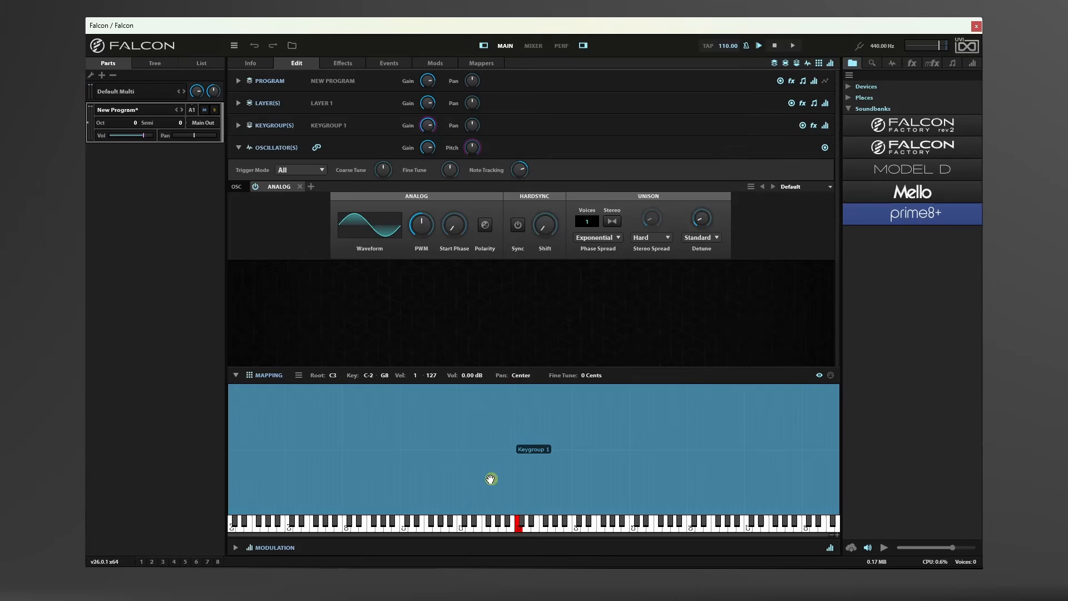
Review the editing, extending, fading and overlap commands available for Keygroup 1 in the mapping view.
right_click(625, 443)
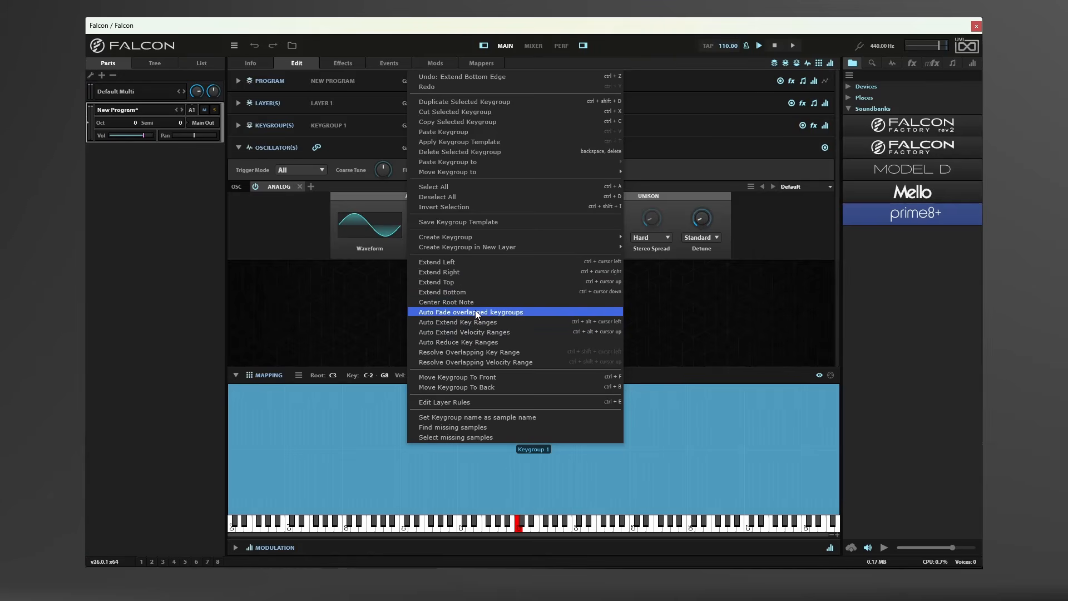
click(336, 453)
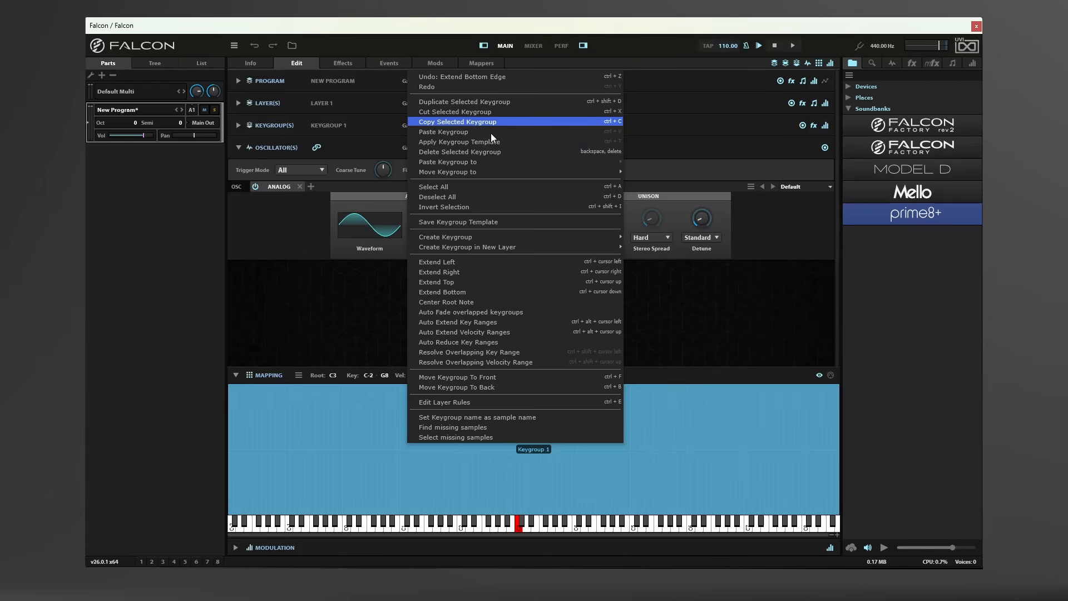
click(382, 450)
click(368, 521)
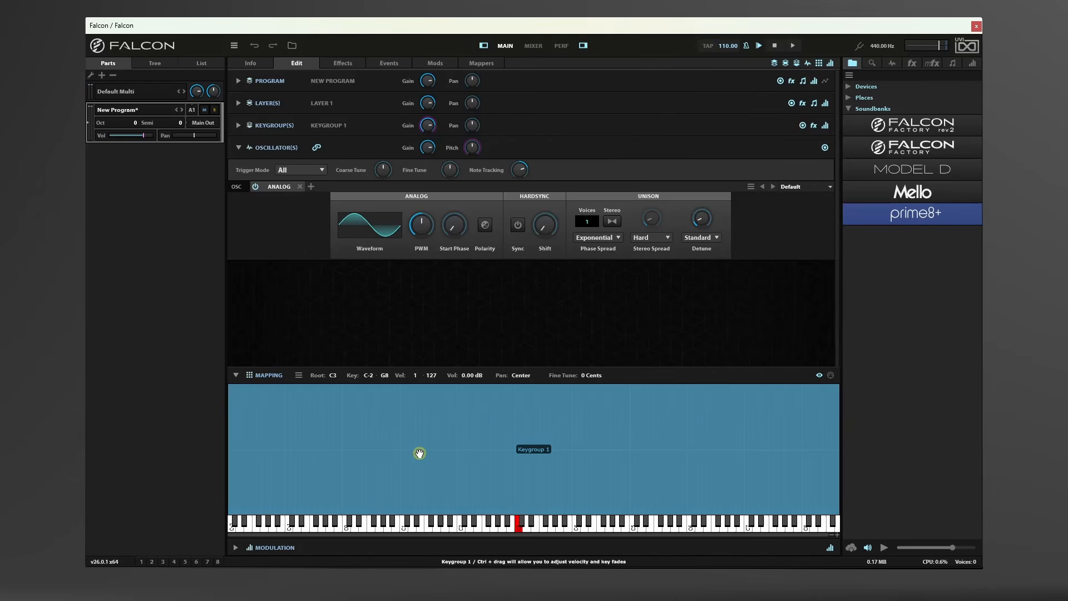
right_click(420, 454)
click(421, 466)
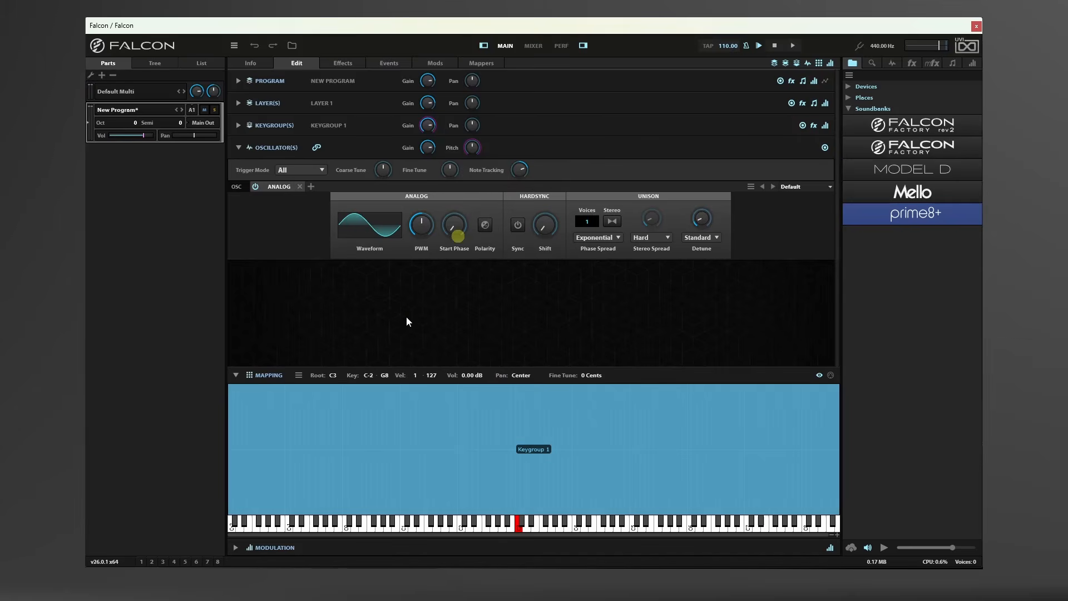
click(287, 436)
Show the keygroup's Amp. Env modulation settings, and switch the Analog oscillator's waveform to Saw.
click(235, 550)
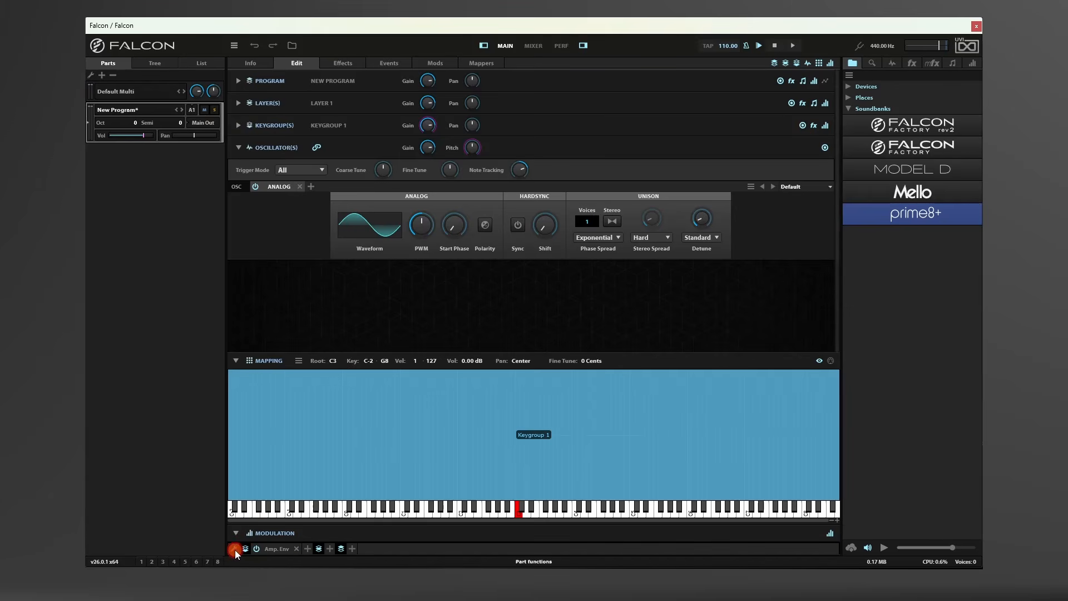
click(272, 549)
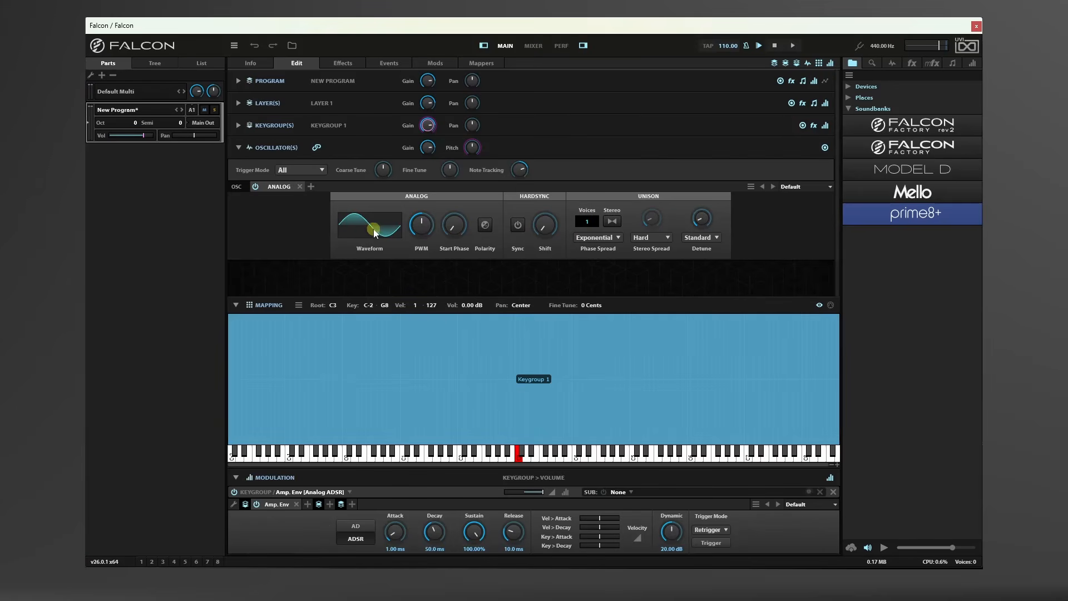
mouse_move(555, 239)
click(374, 230)
click(386, 247)
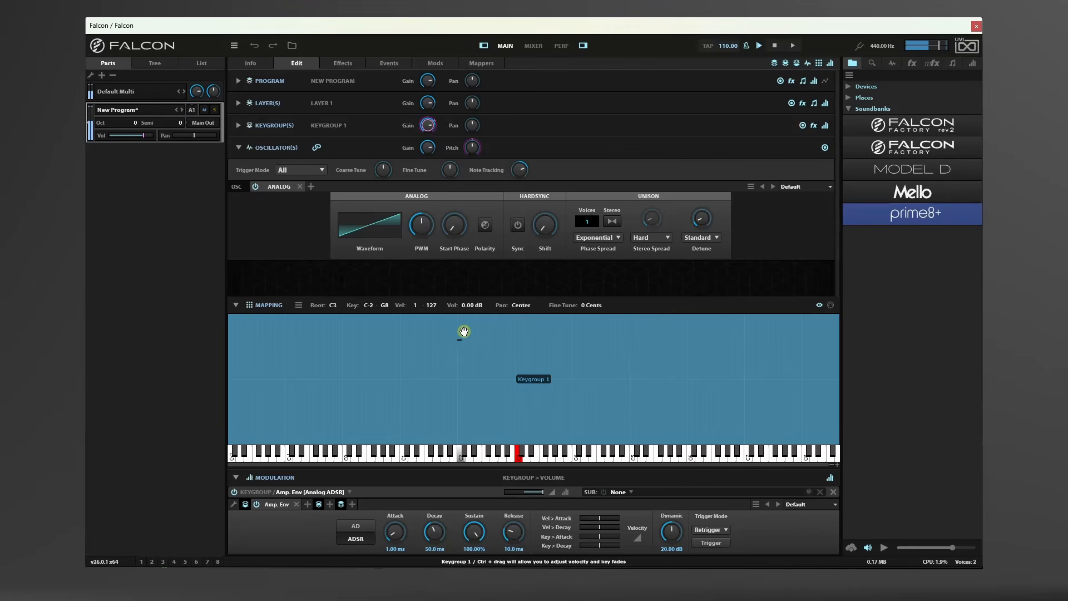
Raise the amp envelope's attack to 7.92 ms and release to 243 ms, and load its Analog Bell preset.
drag(394, 540, 397, 512)
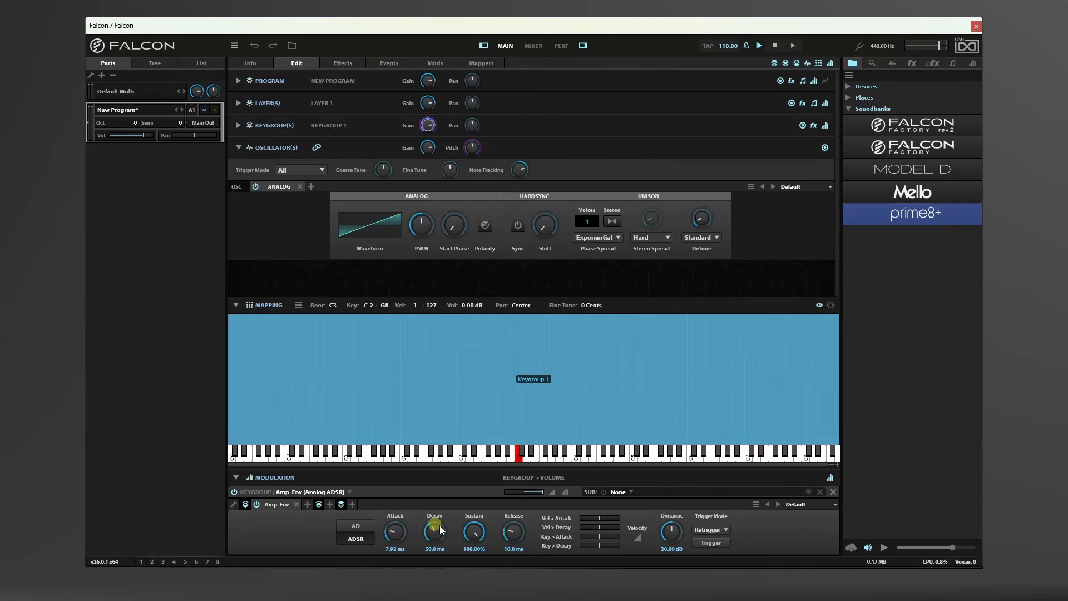
drag(513, 532, 515, 499)
click(826, 506)
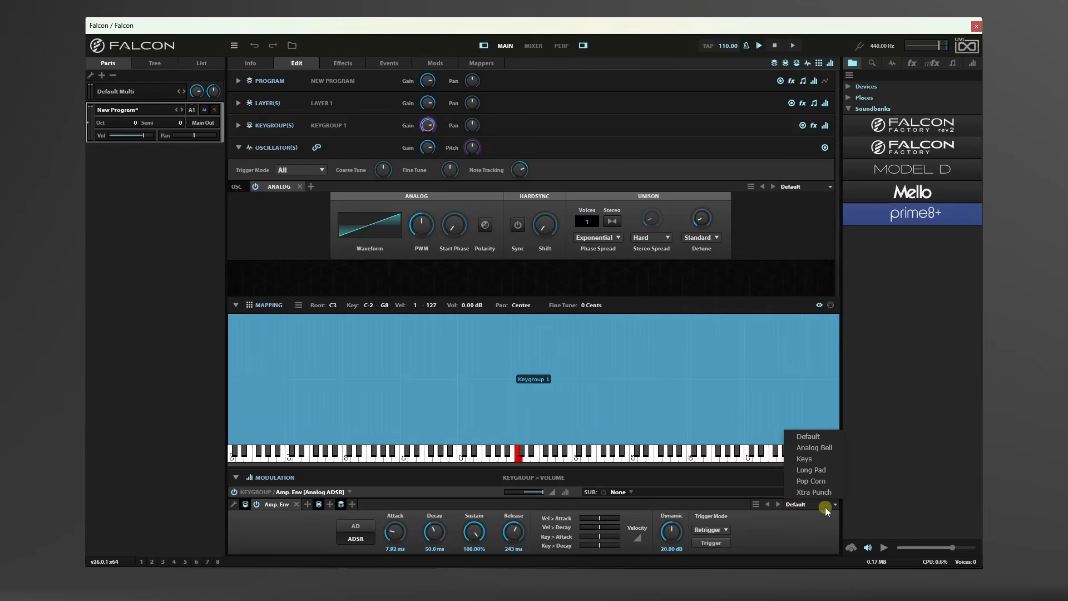
click(817, 448)
click(814, 452)
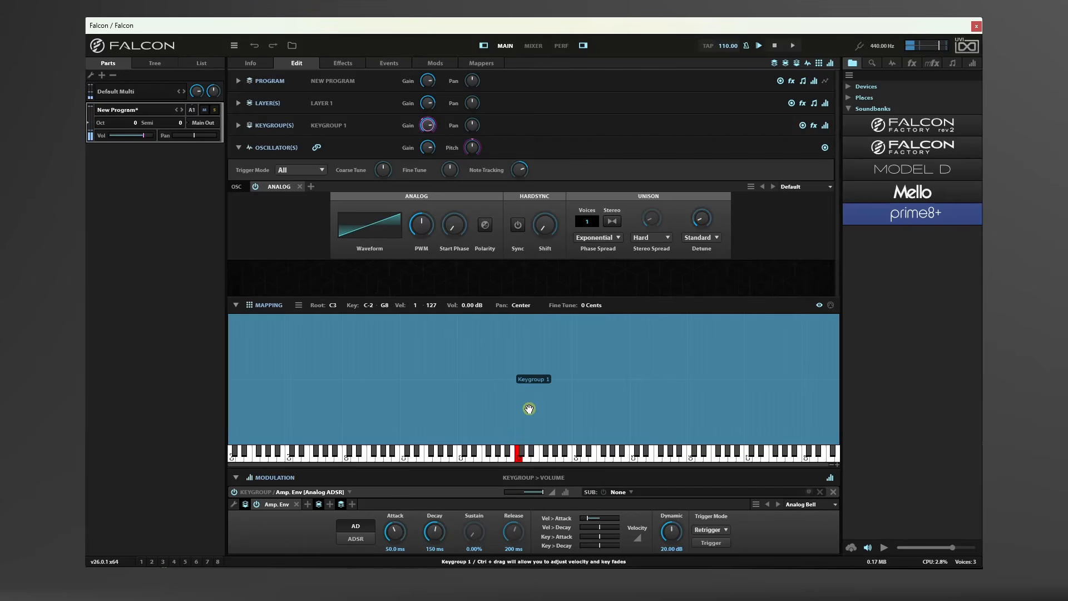
Switch the Analog oscillator's waveform to Sine, and load the Keys preset for the amp envelope.
click(368, 229)
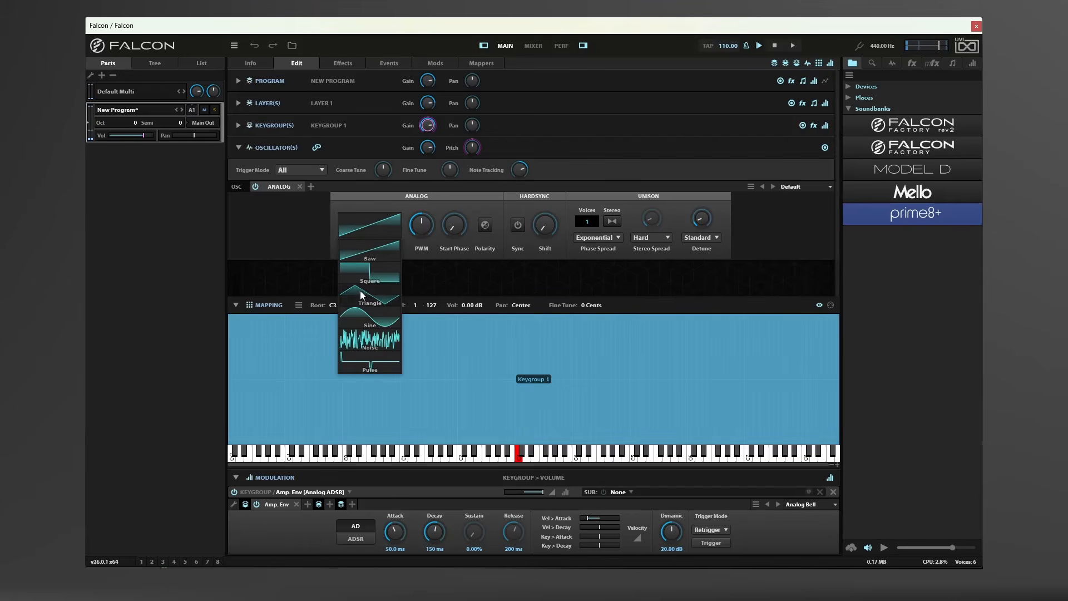
click(361, 318)
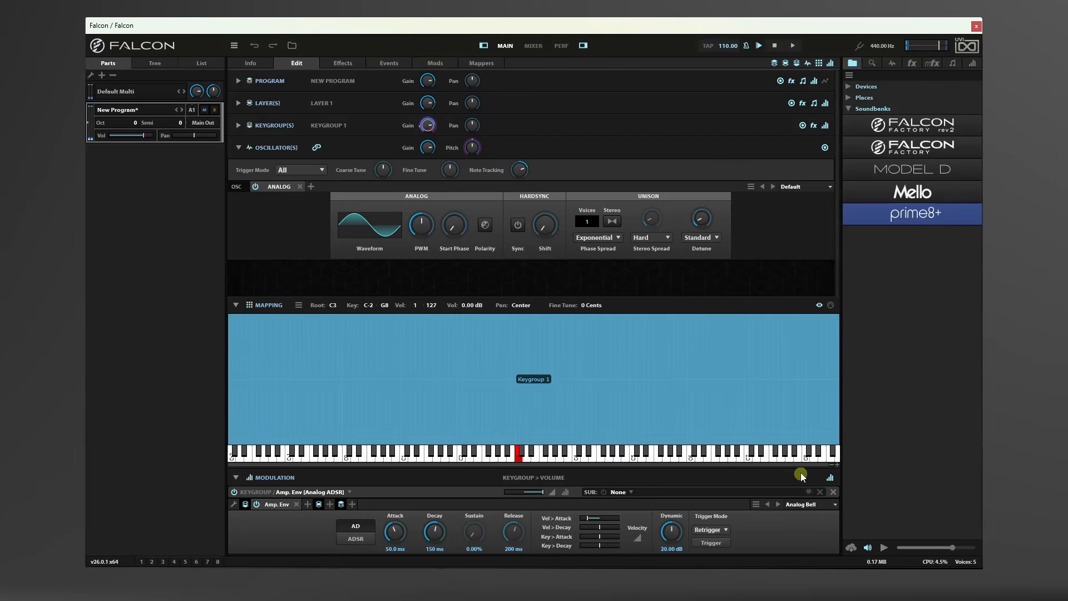
click(805, 505)
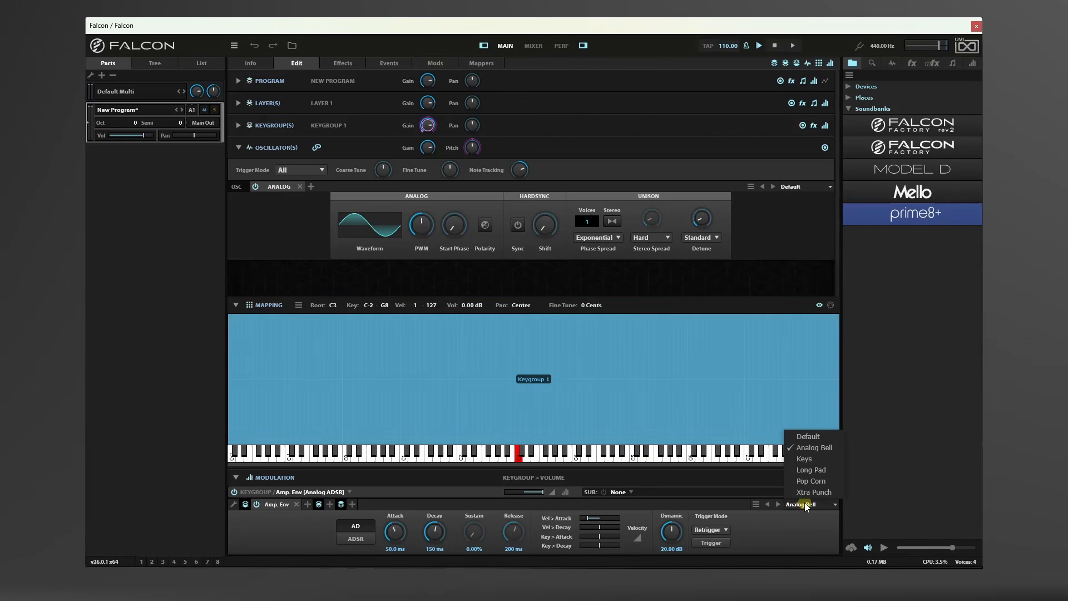
click(809, 459)
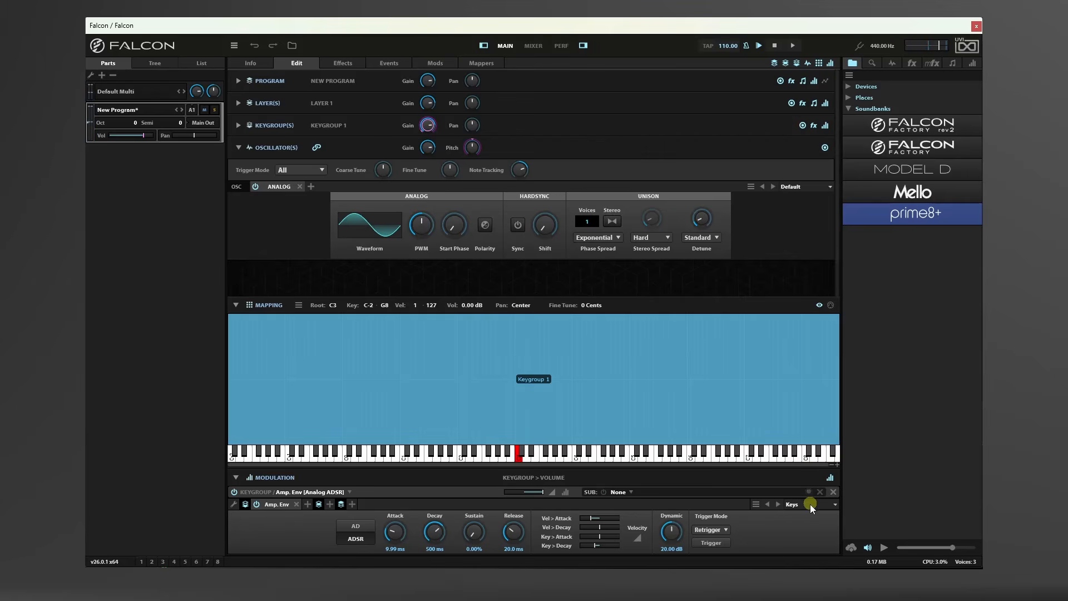
Load the amp envelope's Long Pad preset, and set the Analog oscillator's waveform to Saw.
click(778, 504)
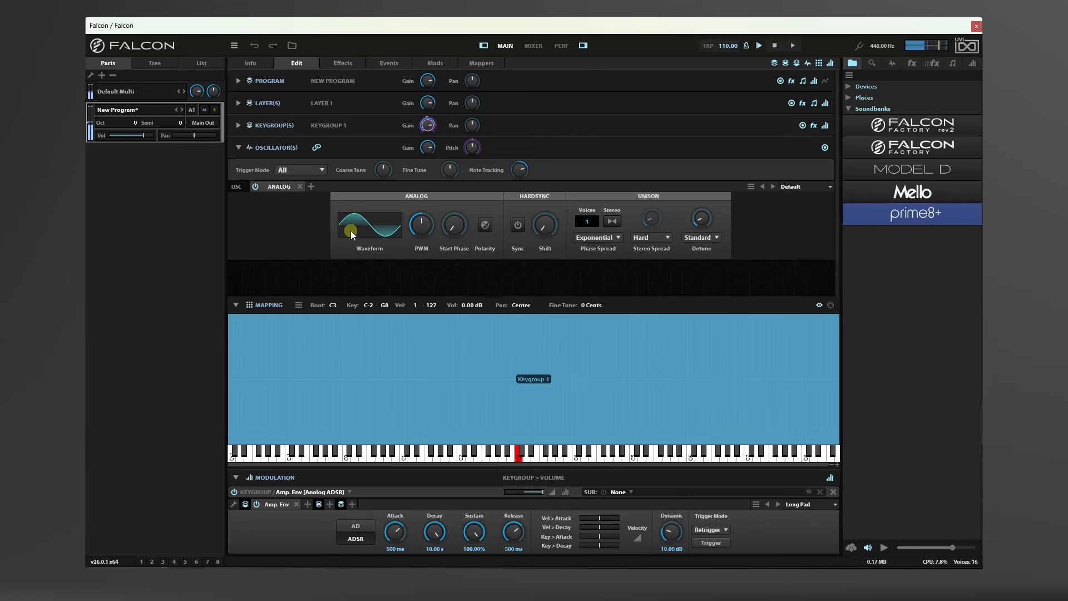
click(351, 231)
click(369, 256)
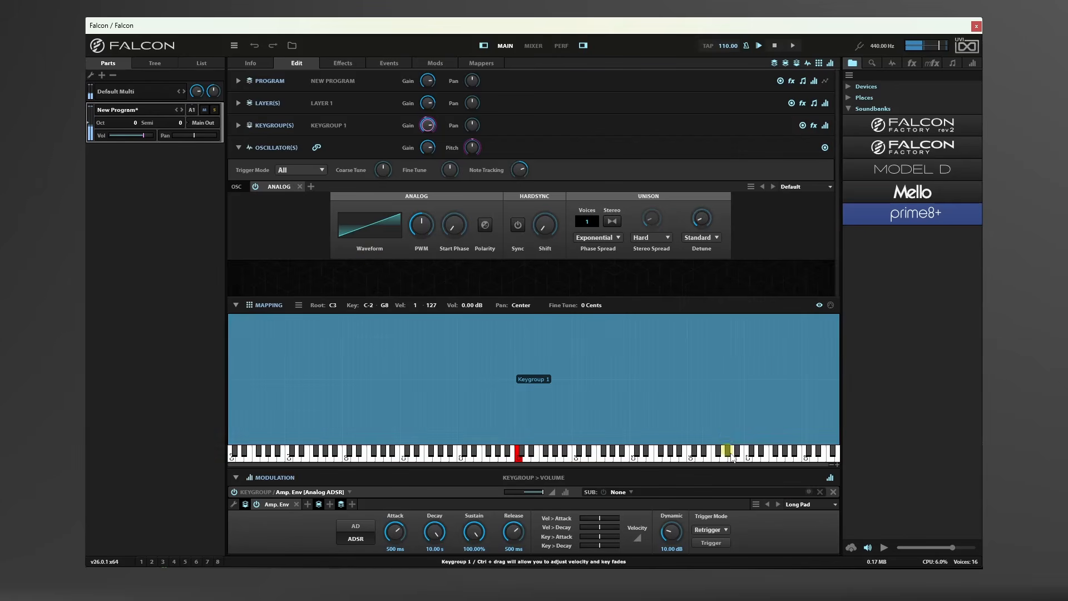
Load the amp envelope's Pop Corn preset, and change the Analog oscillator's waveform to Sine.
click(778, 503)
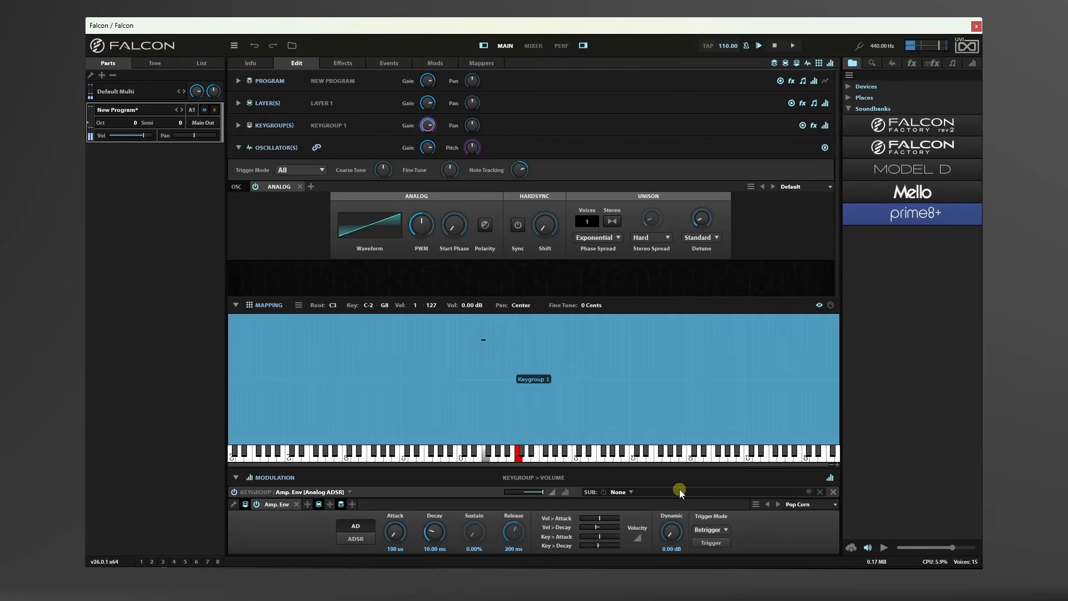
click(350, 223)
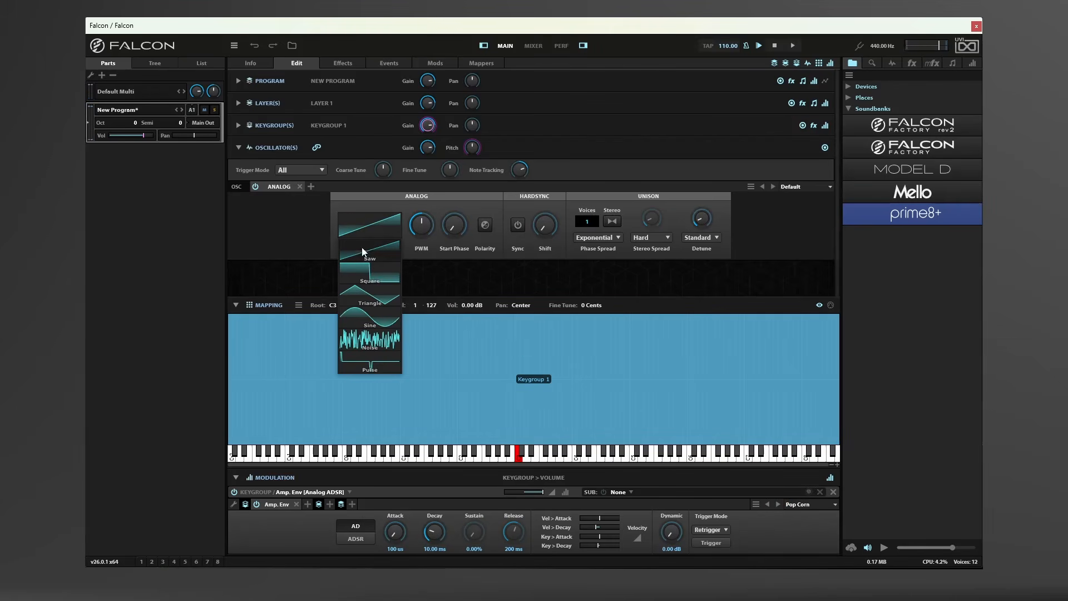
click(360, 317)
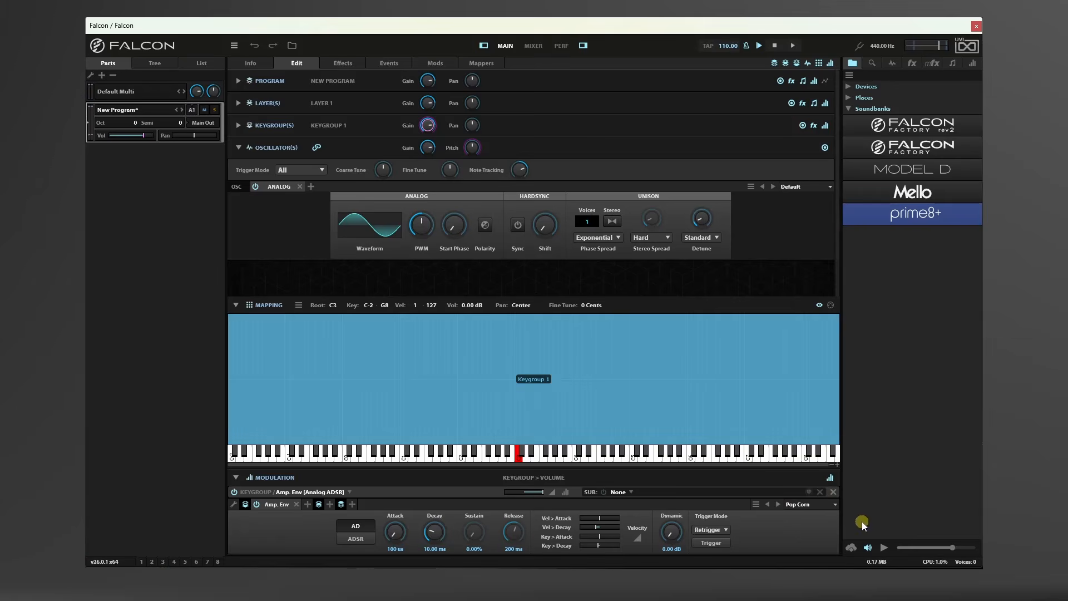
Load the Xtra Punch preset for the amp envelope, and return the Analog oscillator's waveform to Saw.
click(800, 506)
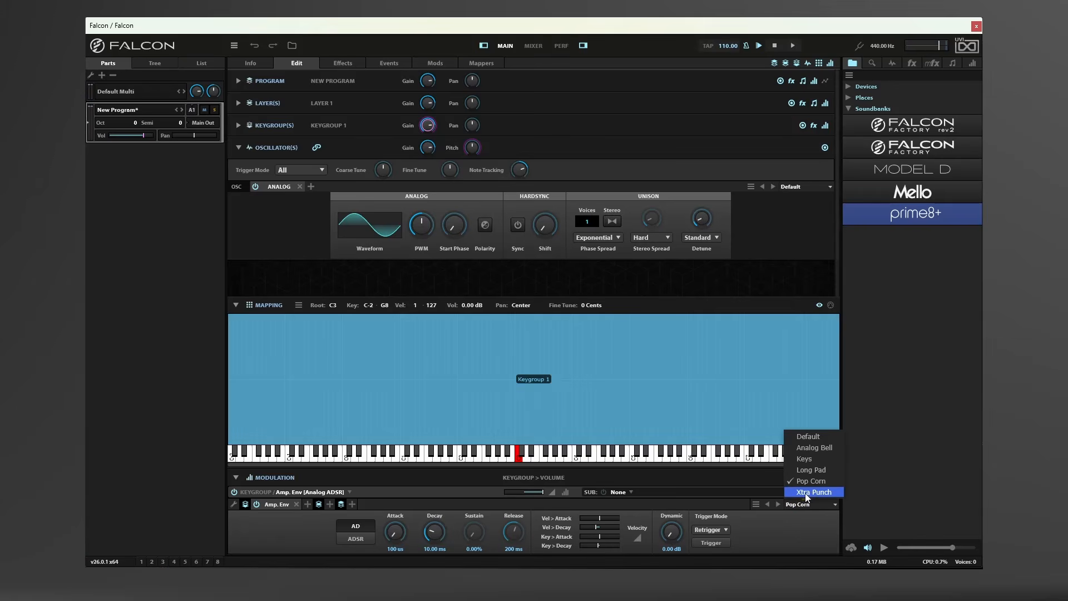
click(807, 489)
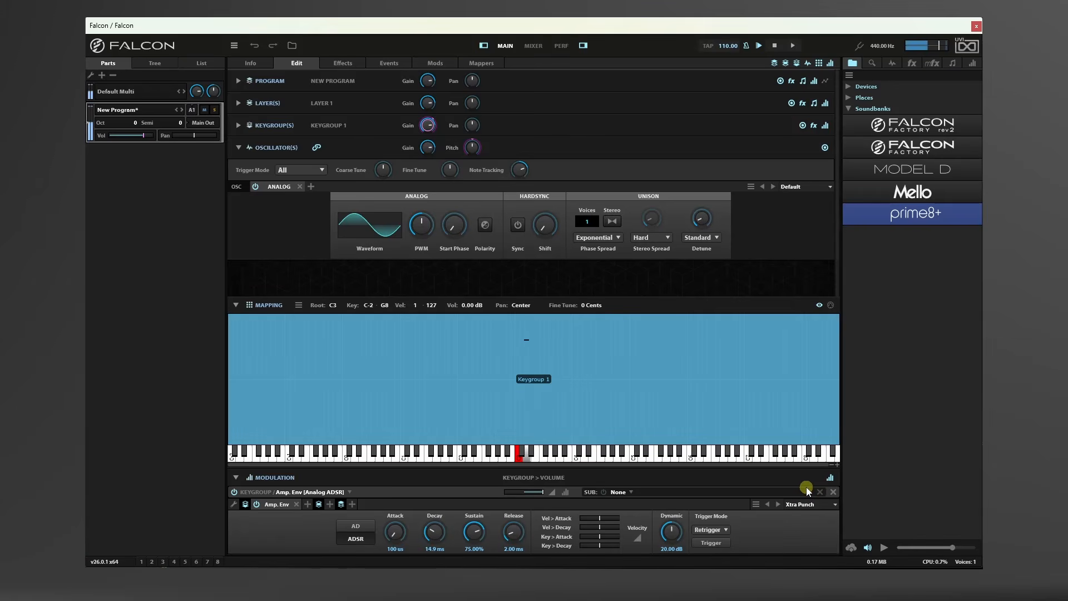
click(350, 224)
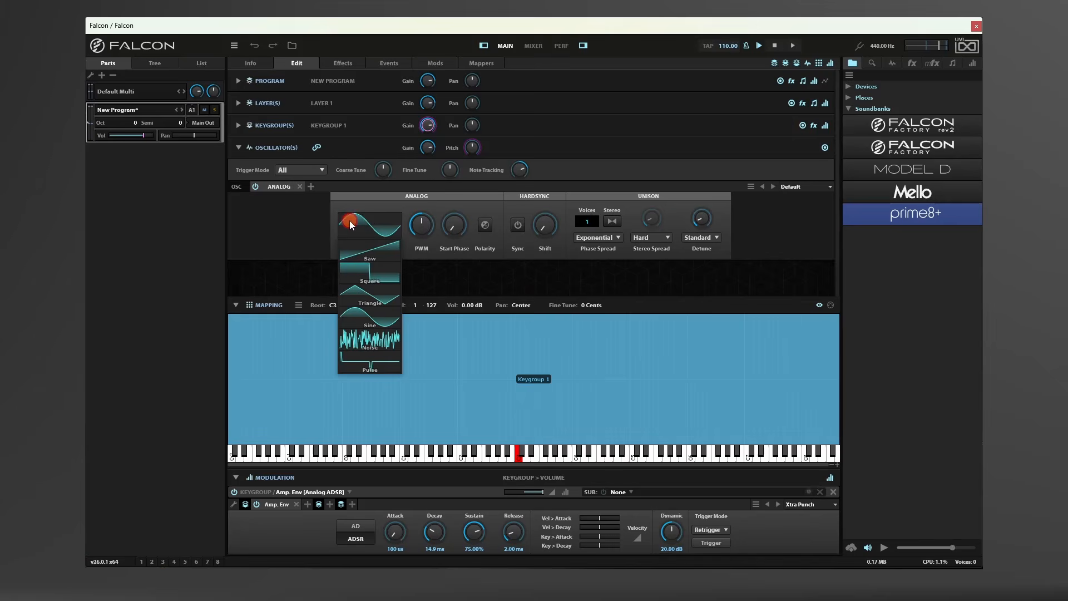
click(360, 252)
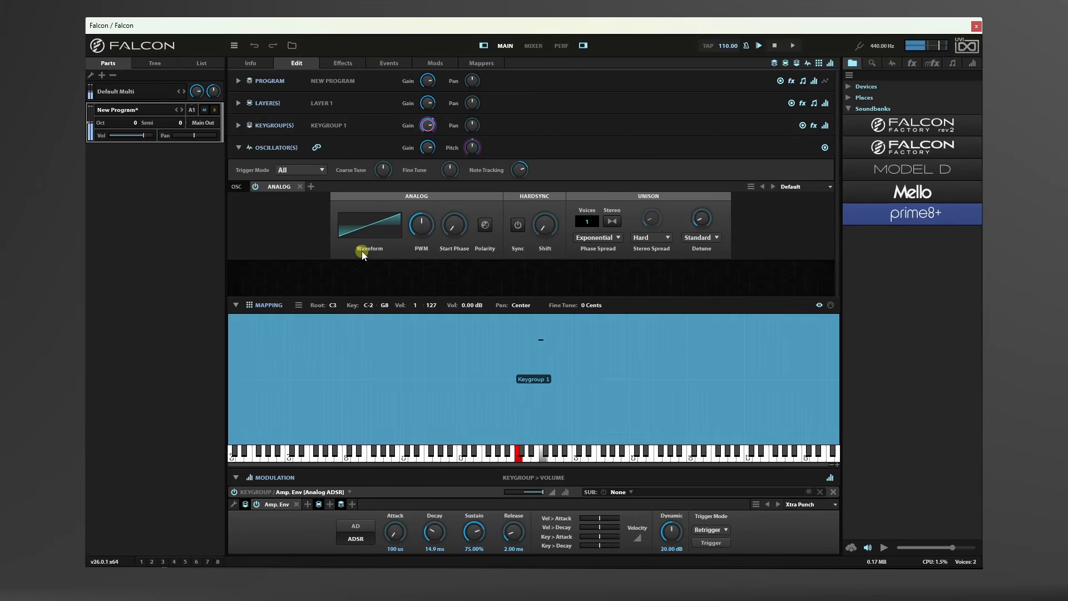
click(805, 505)
click(789, 529)
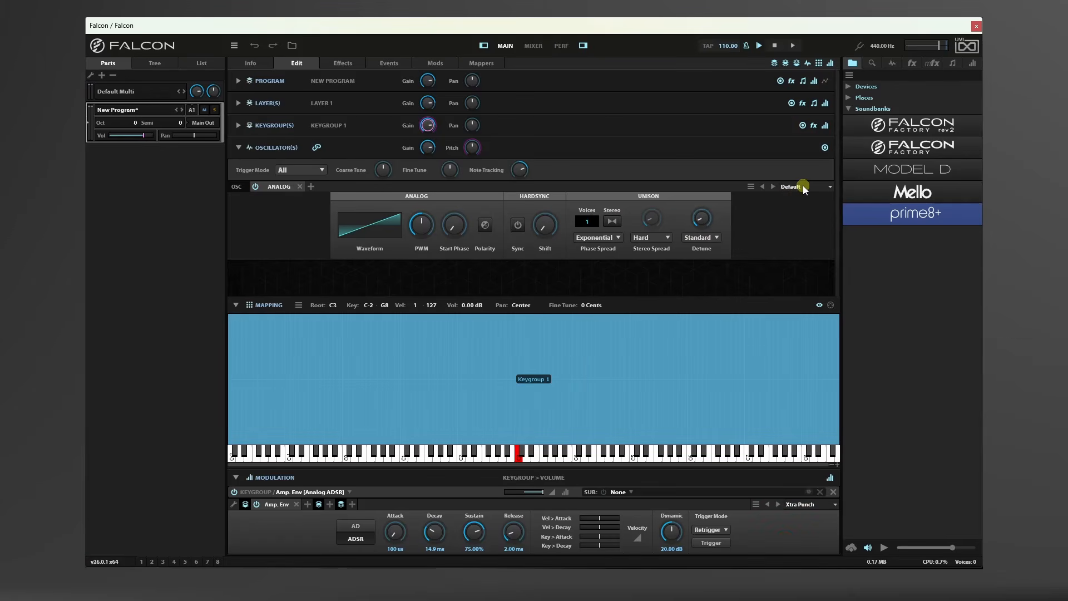
Load the Analog oscillator's Basic Saw preset, and step through the following presets one by one up to Phat Uni.
click(801, 185)
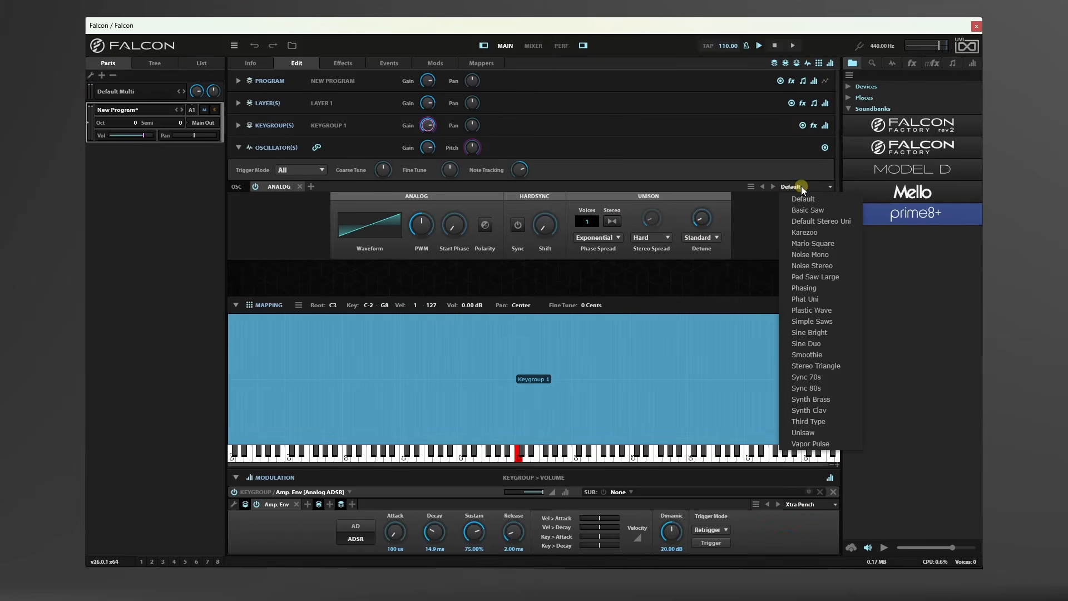
click(812, 210)
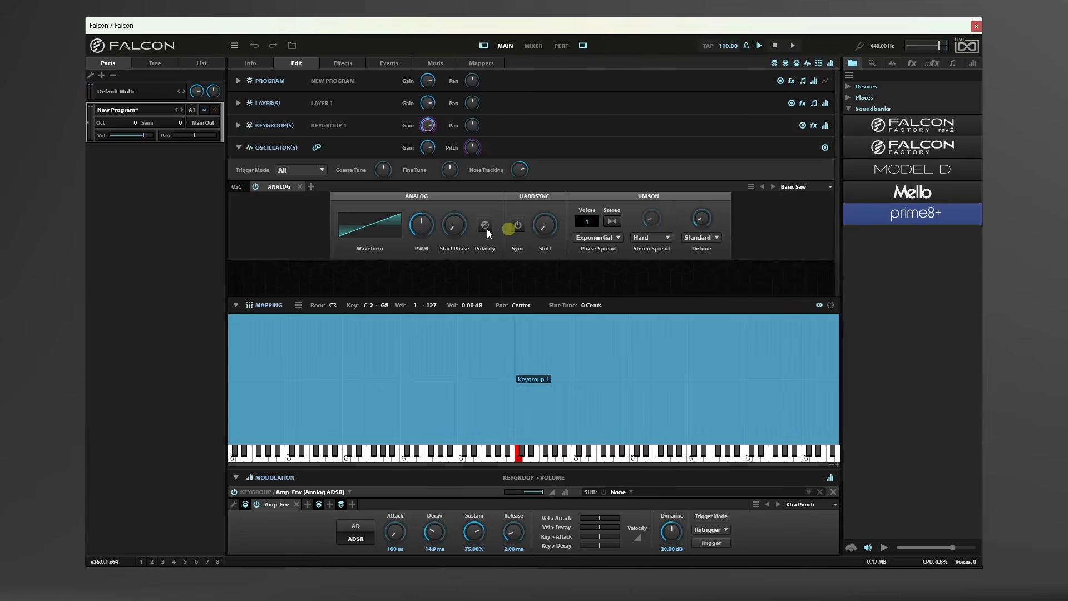
mouse_move(691, 223)
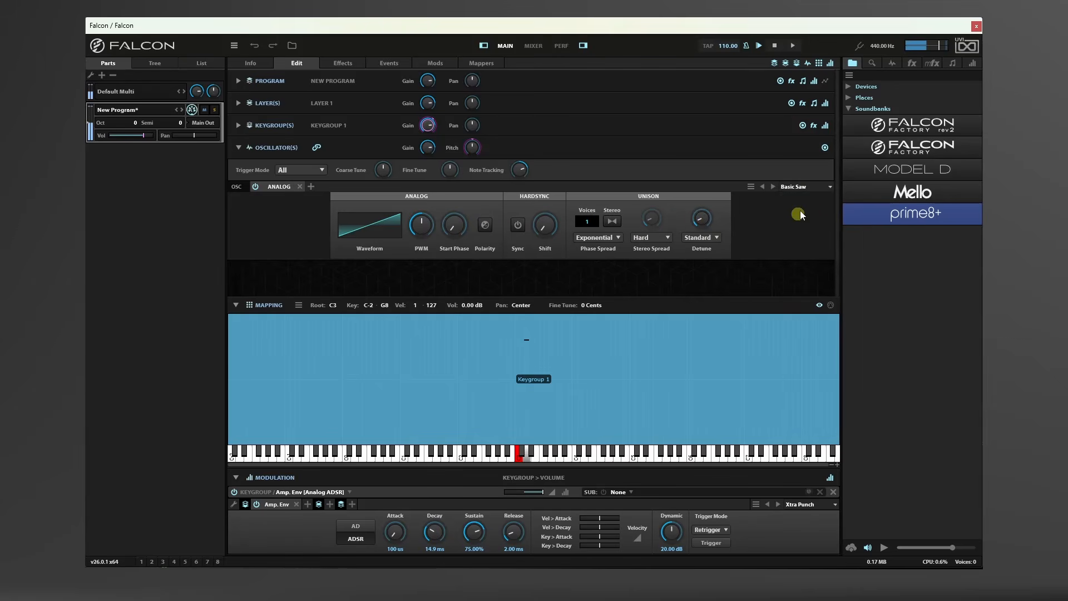
click(773, 186)
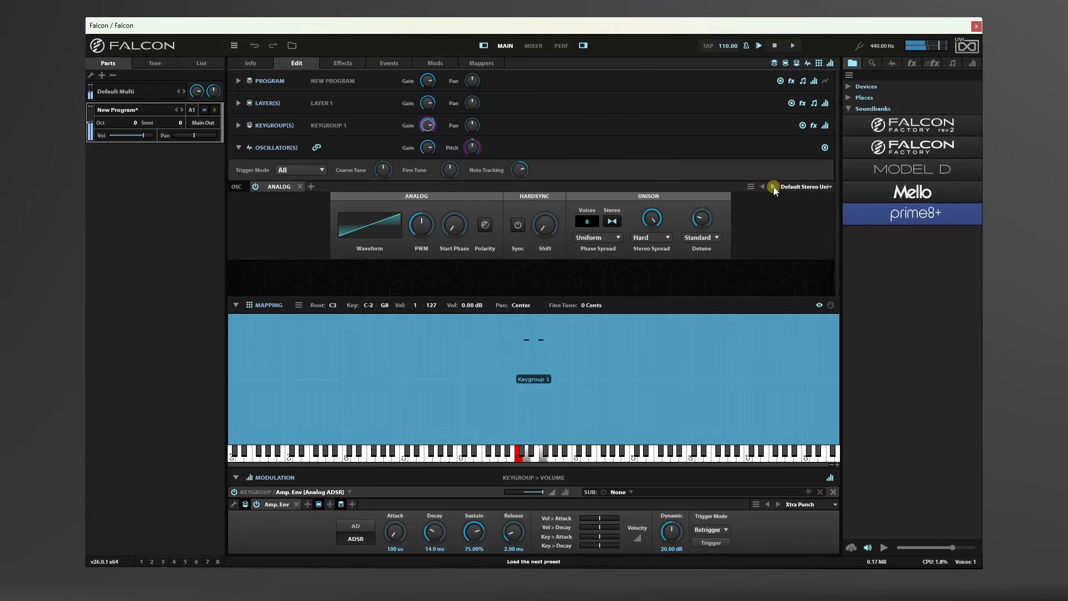
click(773, 185)
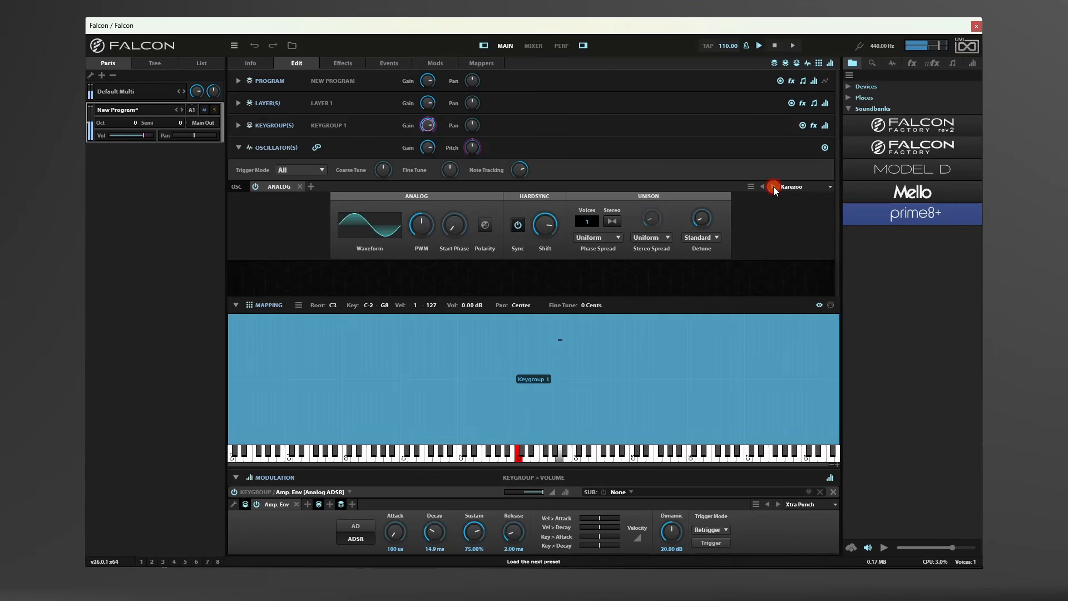
click(773, 186)
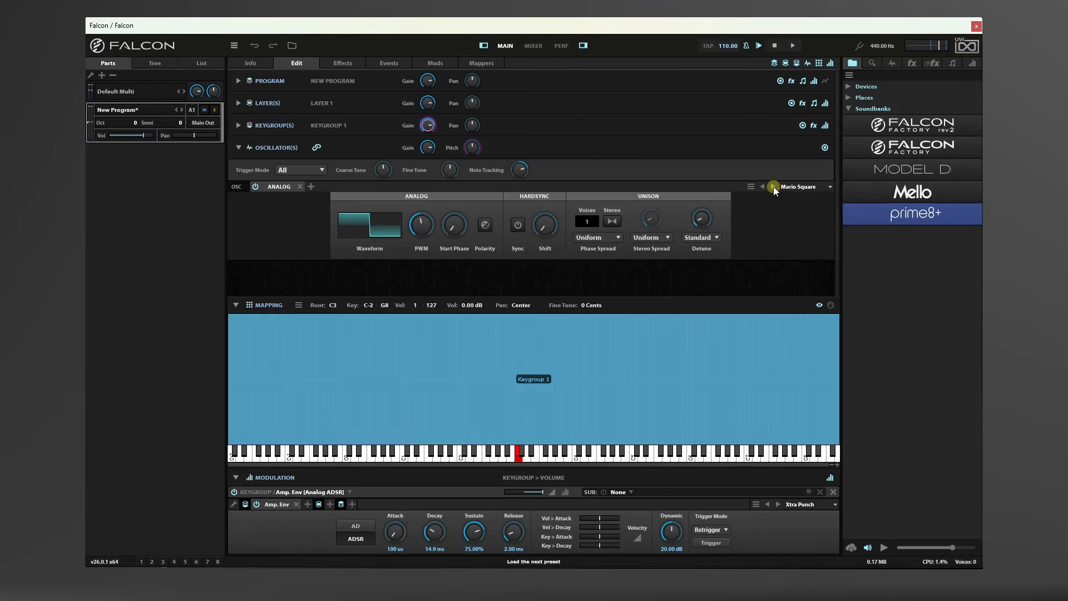
click(773, 185)
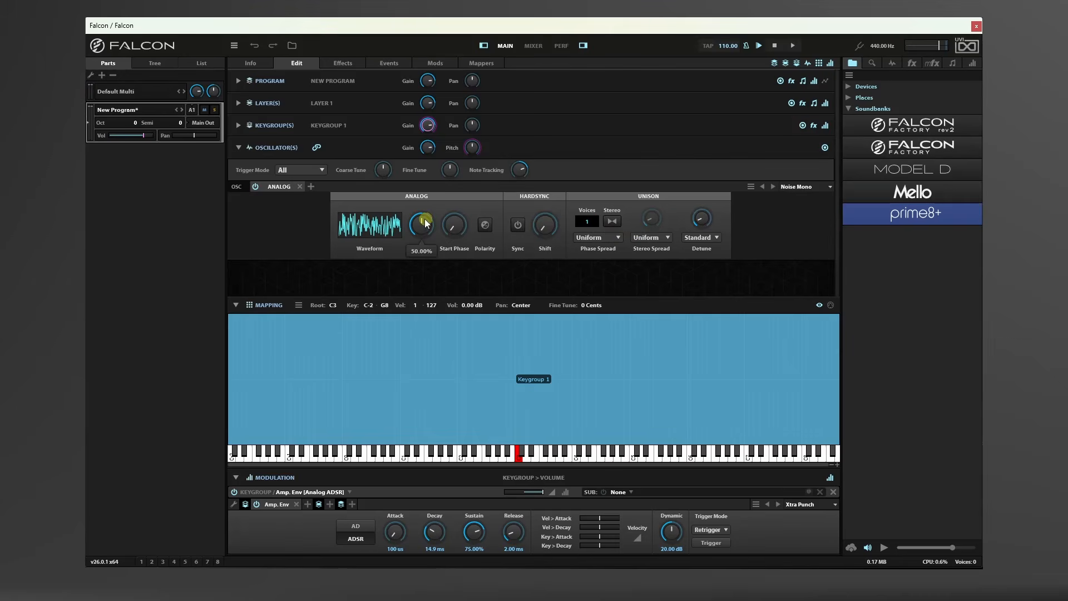
click(773, 187)
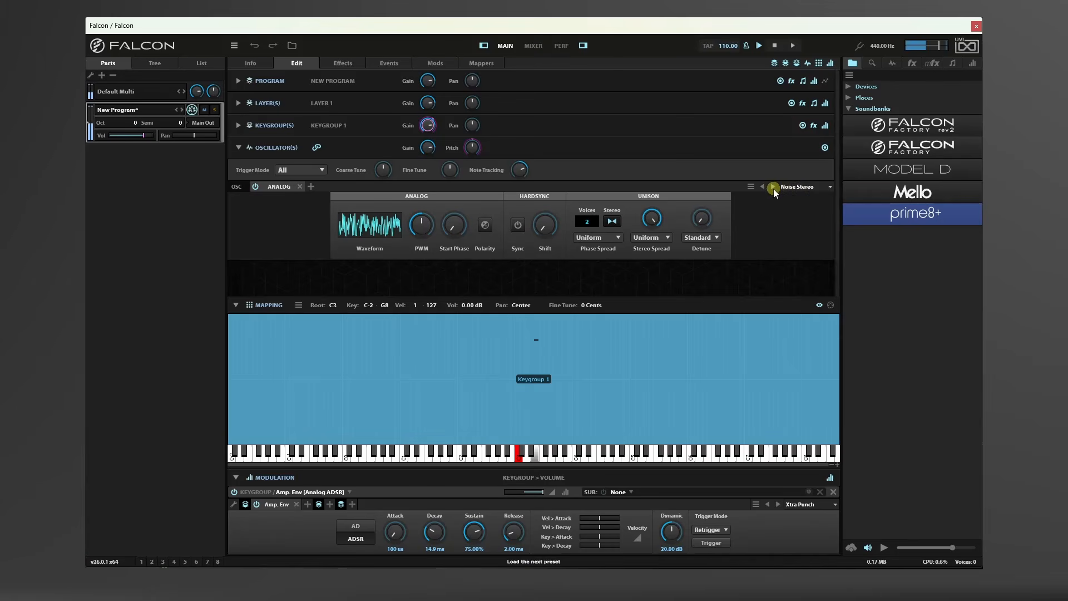
click(774, 187)
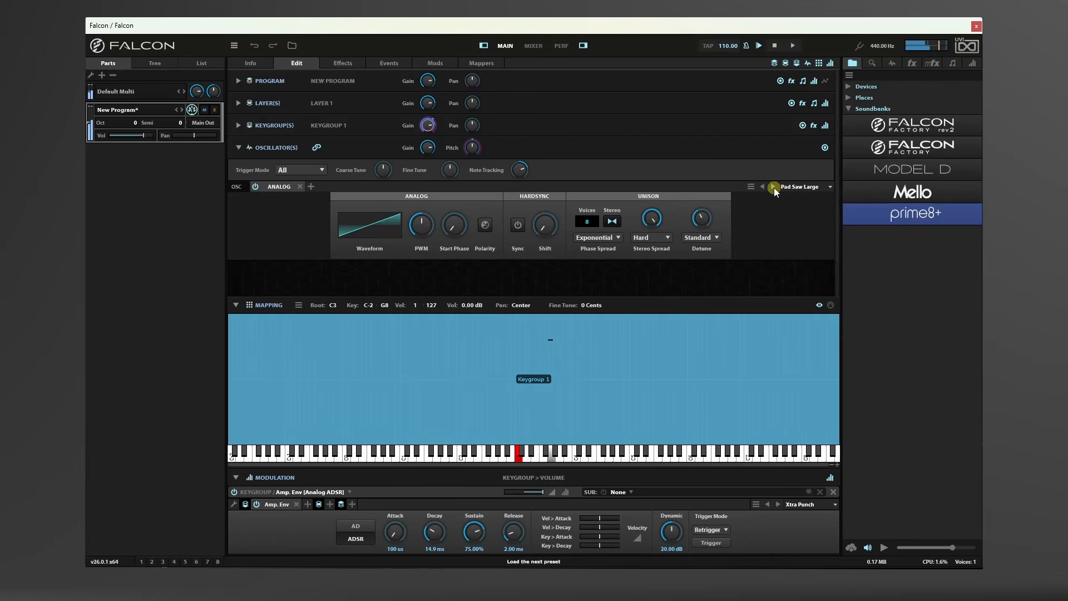
click(773, 187)
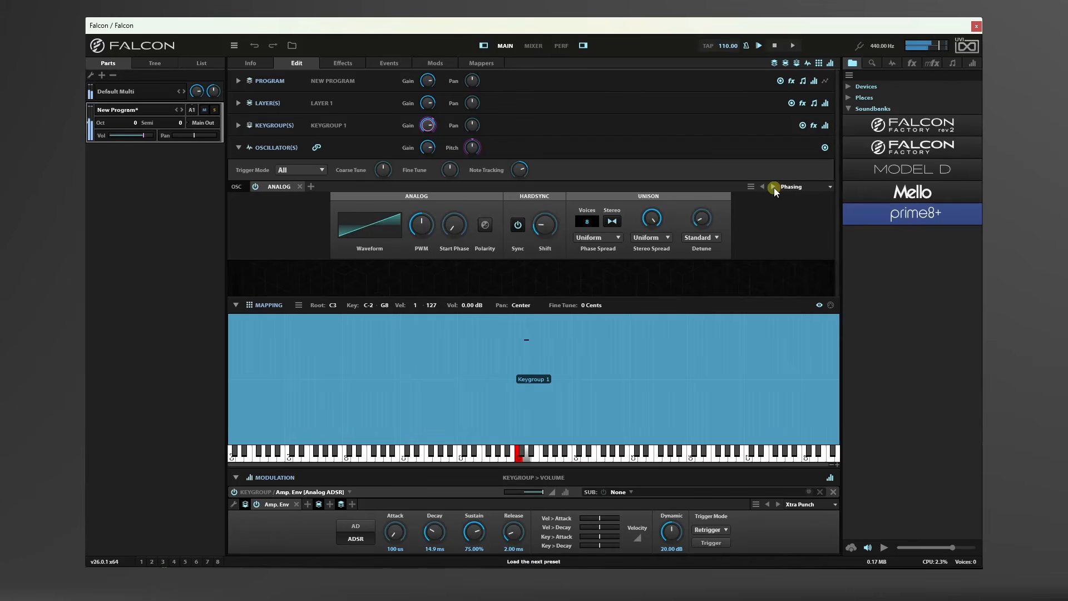
click(773, 187)
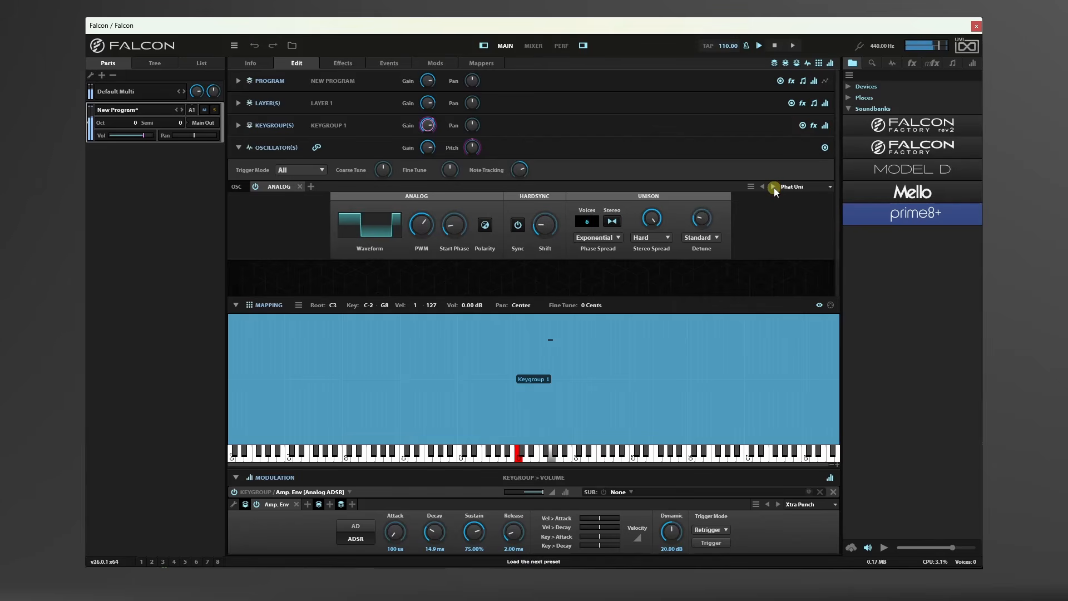
Audition the Analog oscillator's presets one after another from Phat Uni through to Synth Brass.
click(773, 187)
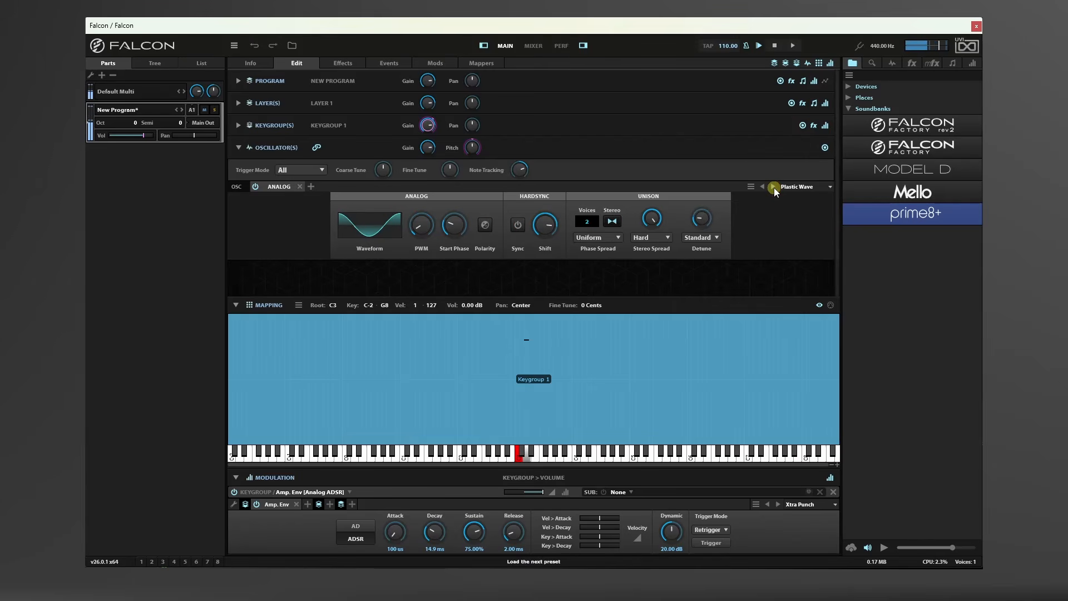
click(773, 187)
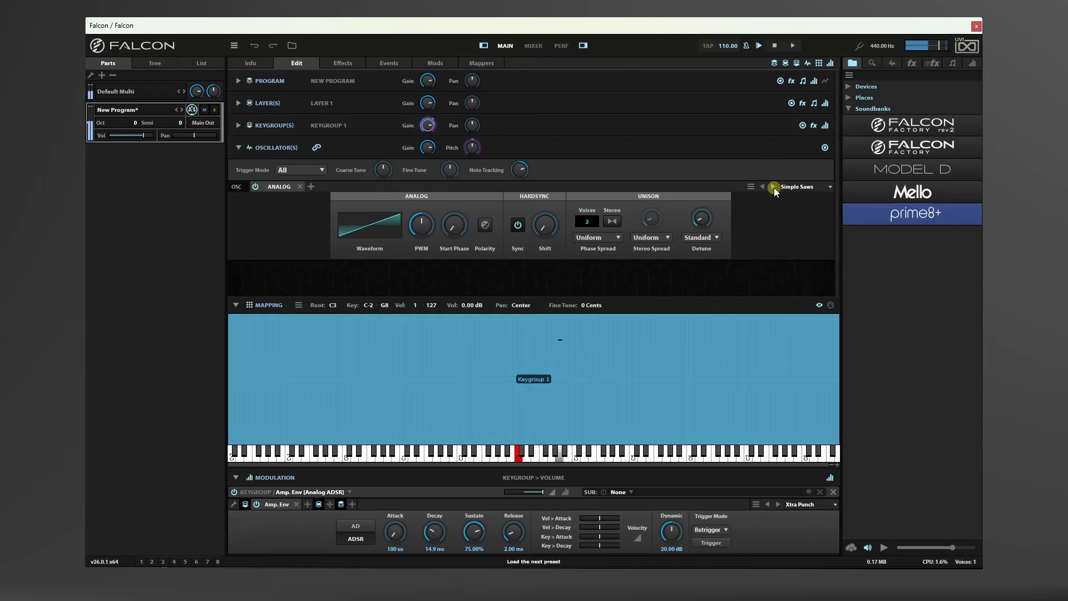
click(773, 188)
click(773, 187)
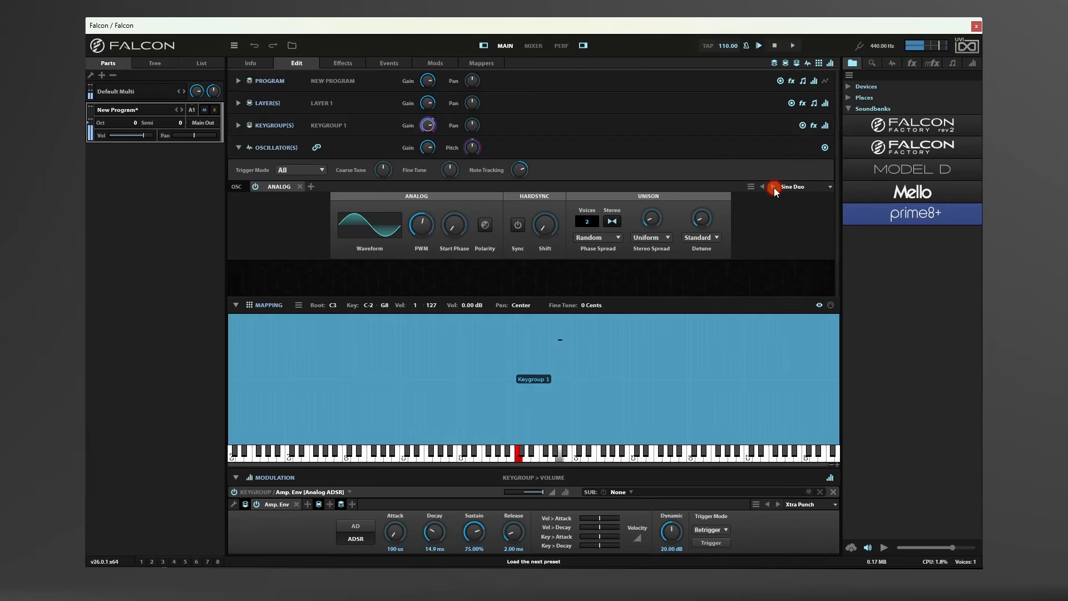
click(774, 188)
click(773, 188)
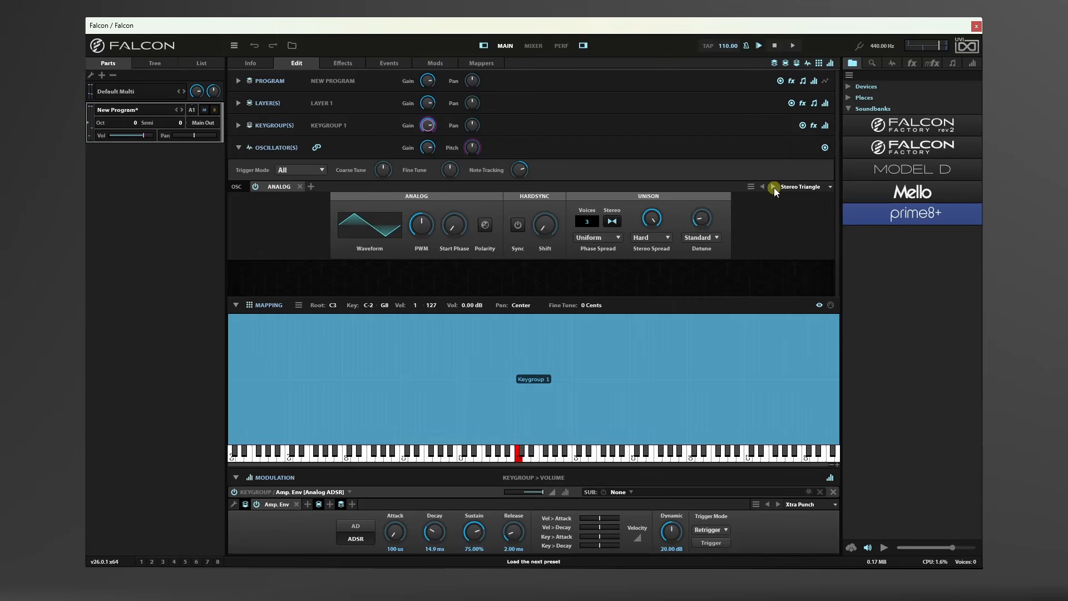
click(773, 187)
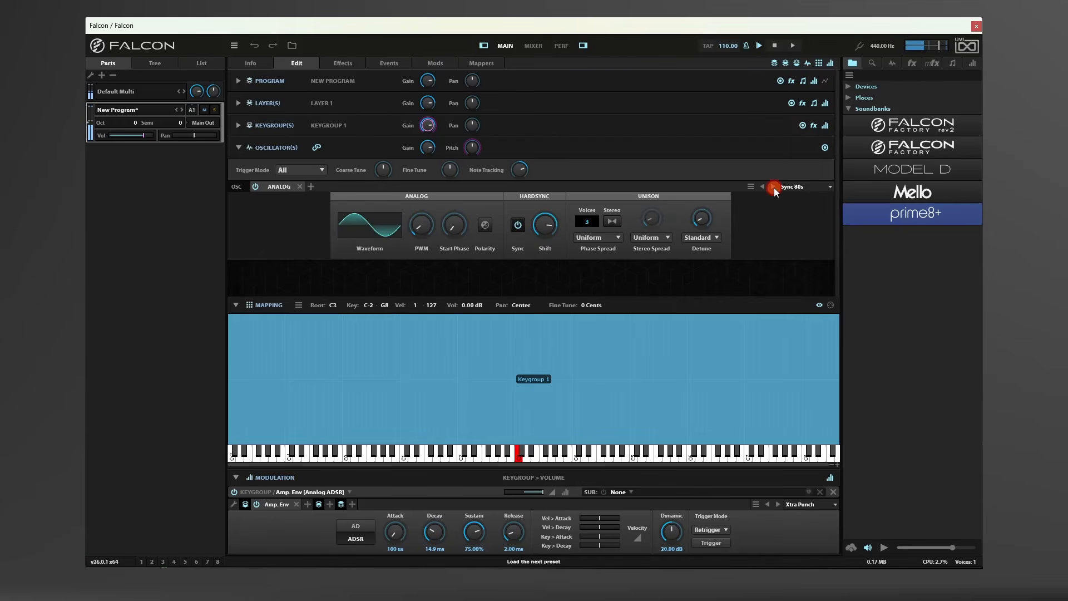
click(773, 187)
mouse_move(700, 227)
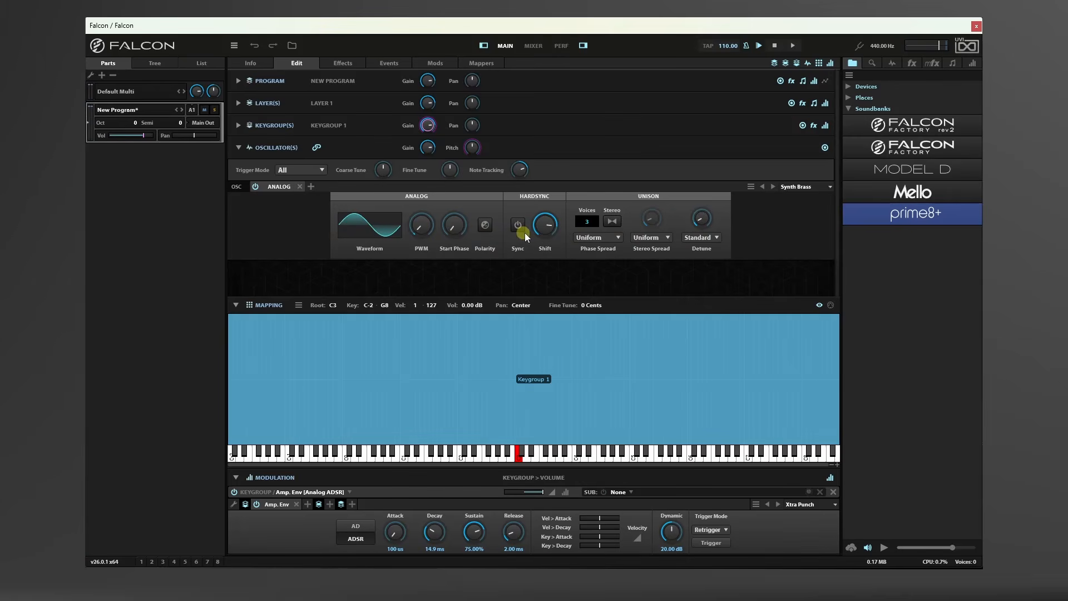
Replace the Analog oscillator with an Additive oscillator and collapse the mapping section to show its full controls.
click(279, 187)
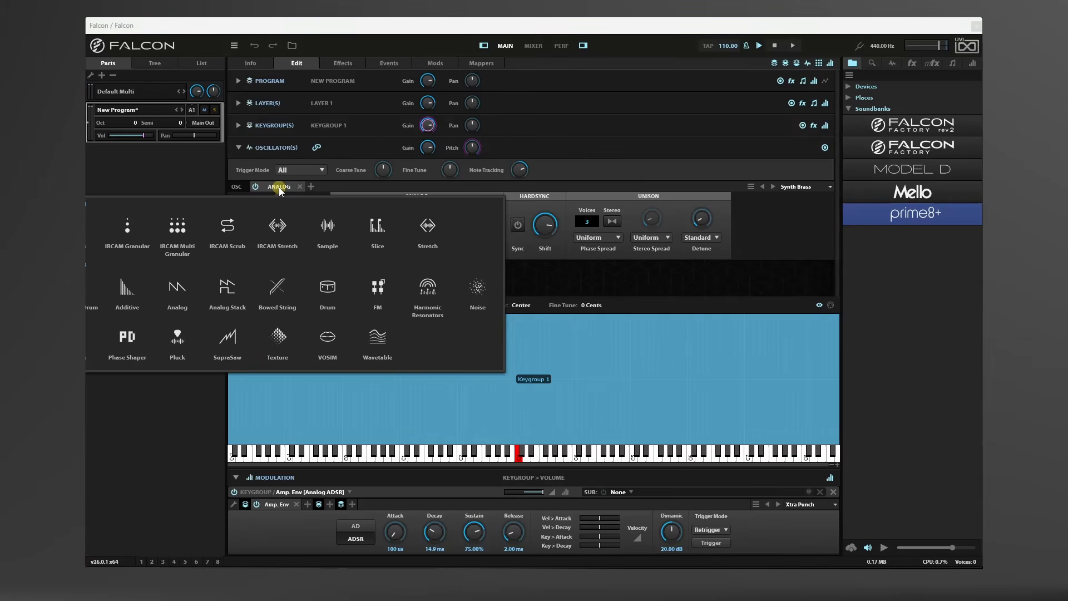
click(175, 172)
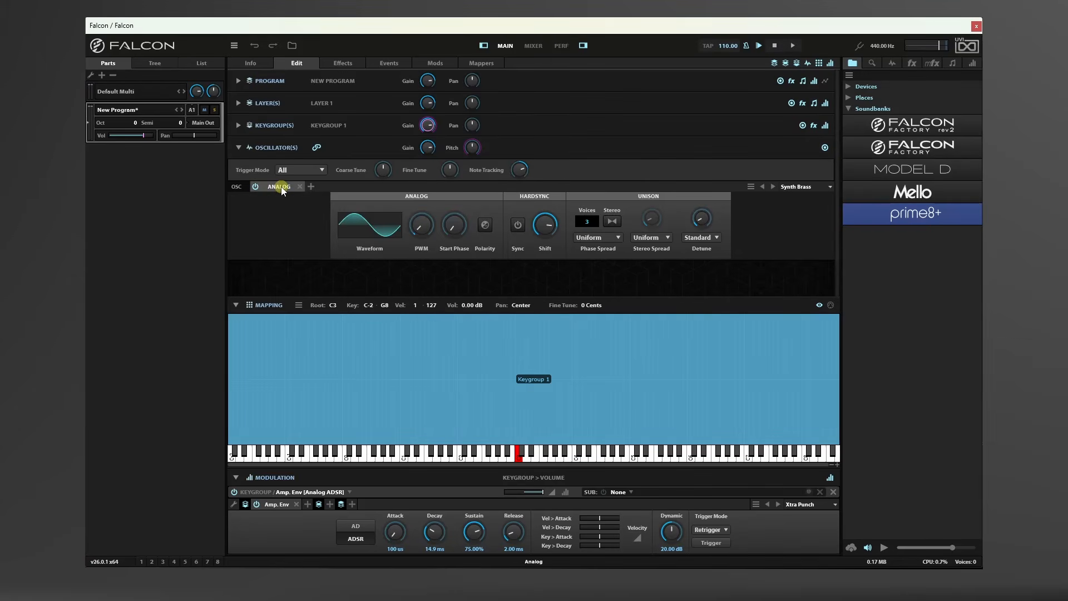
click(280, 188)
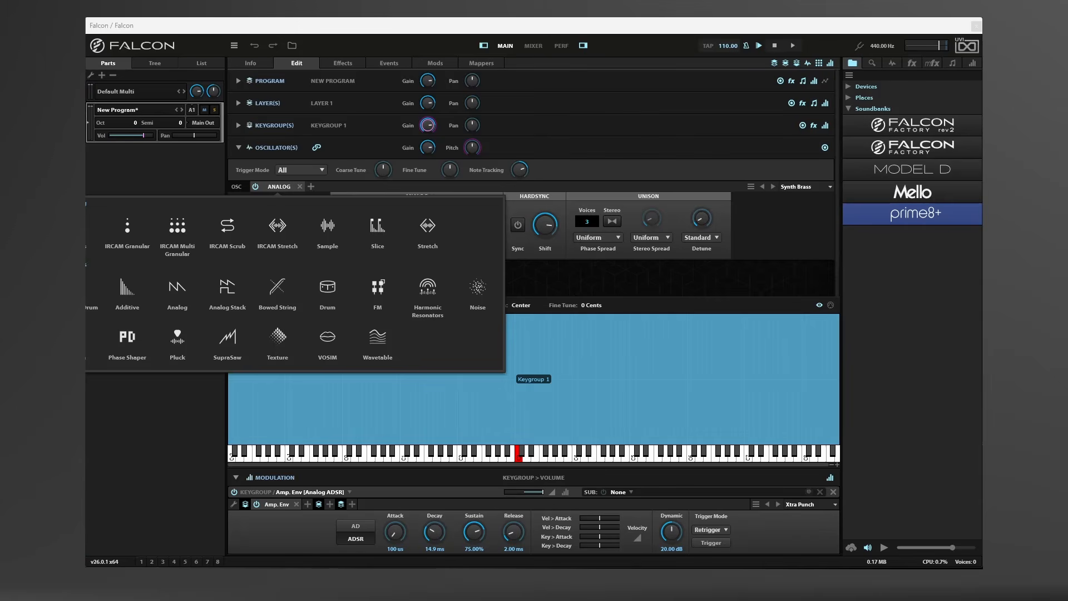
click(128, 290)
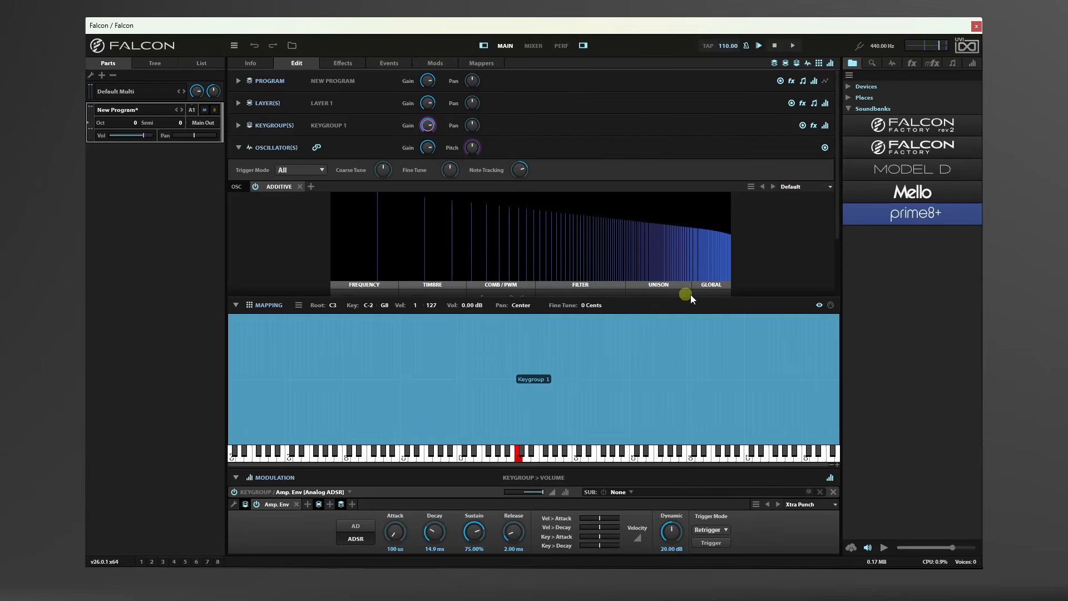
click(235, 305)
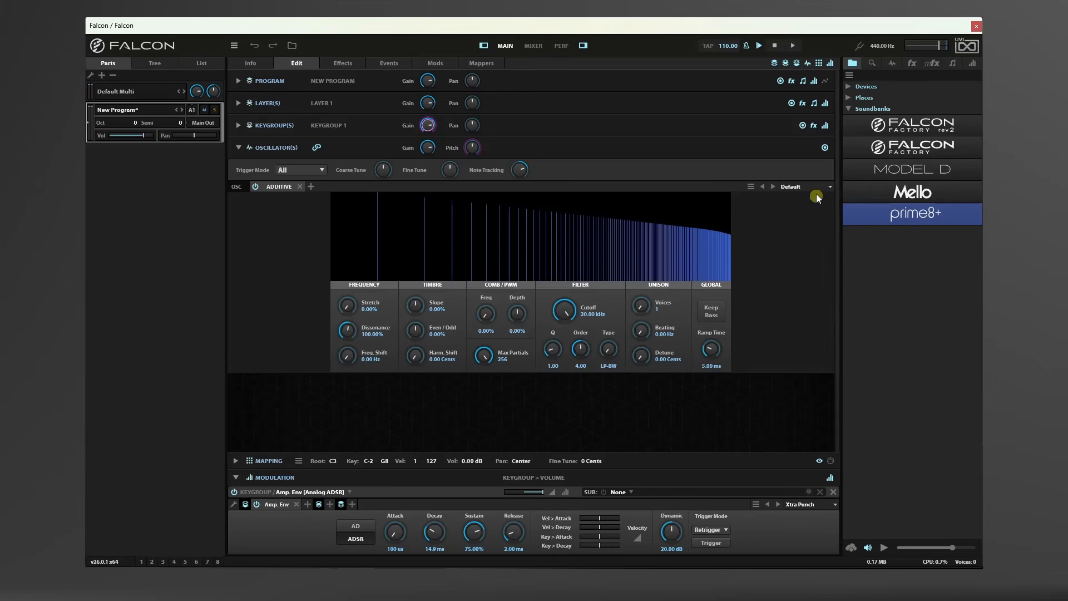
Look through the Additive oscillator's preset list and audition the presets in order from Basic Sine to Dissonant 1.
click(800, 186)
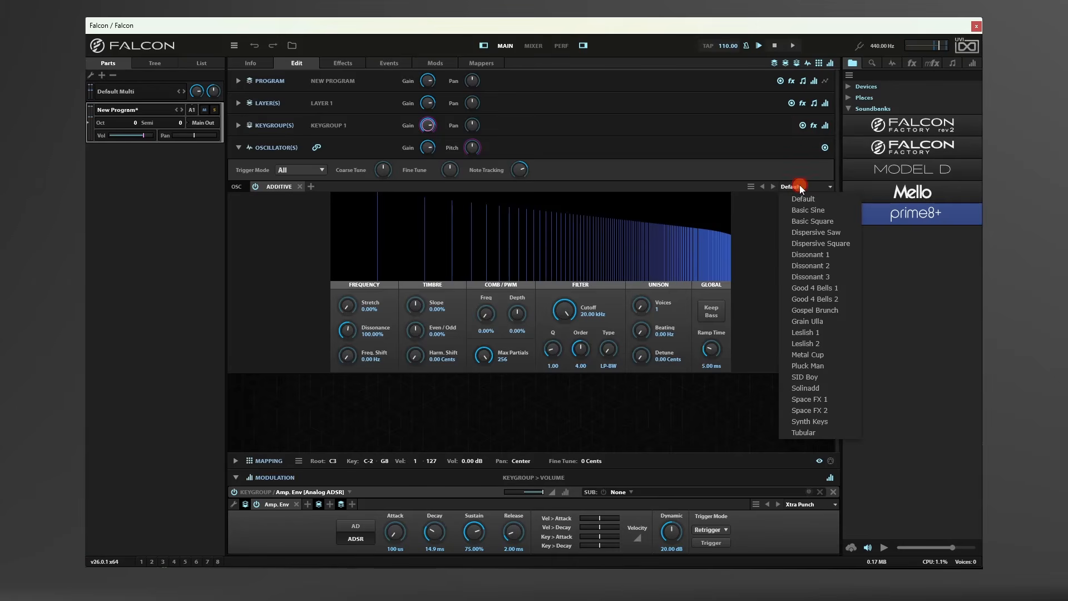
click(752, 255)
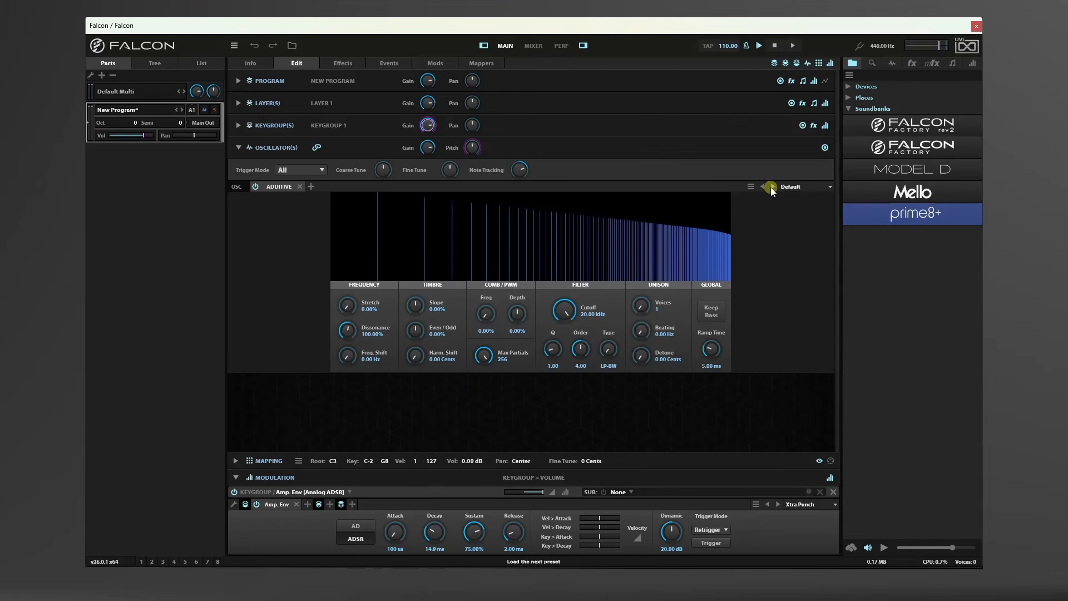
click(773, 186)
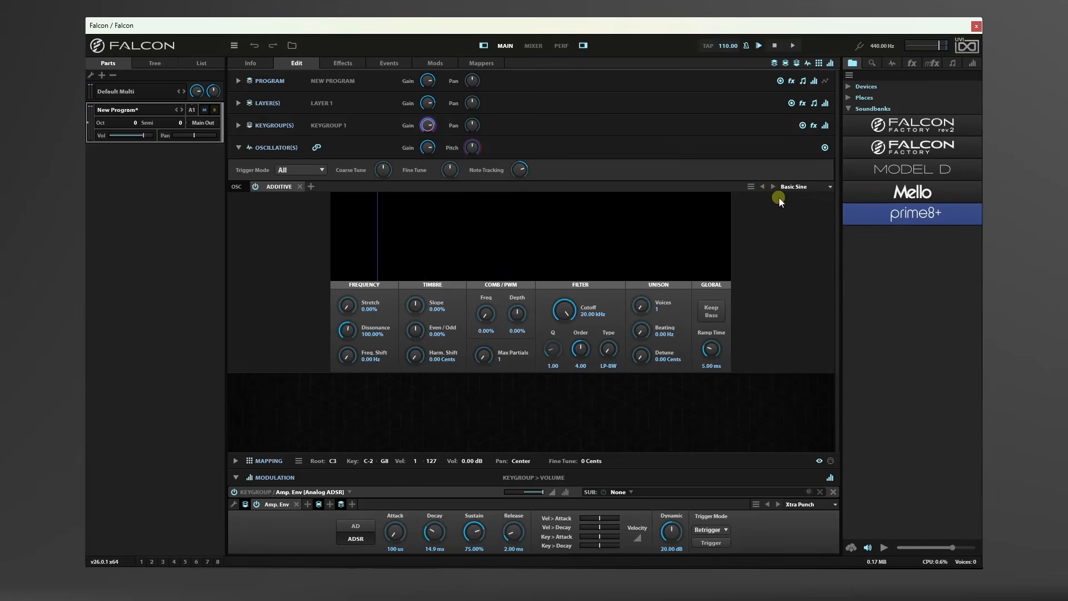
click(773, 185)
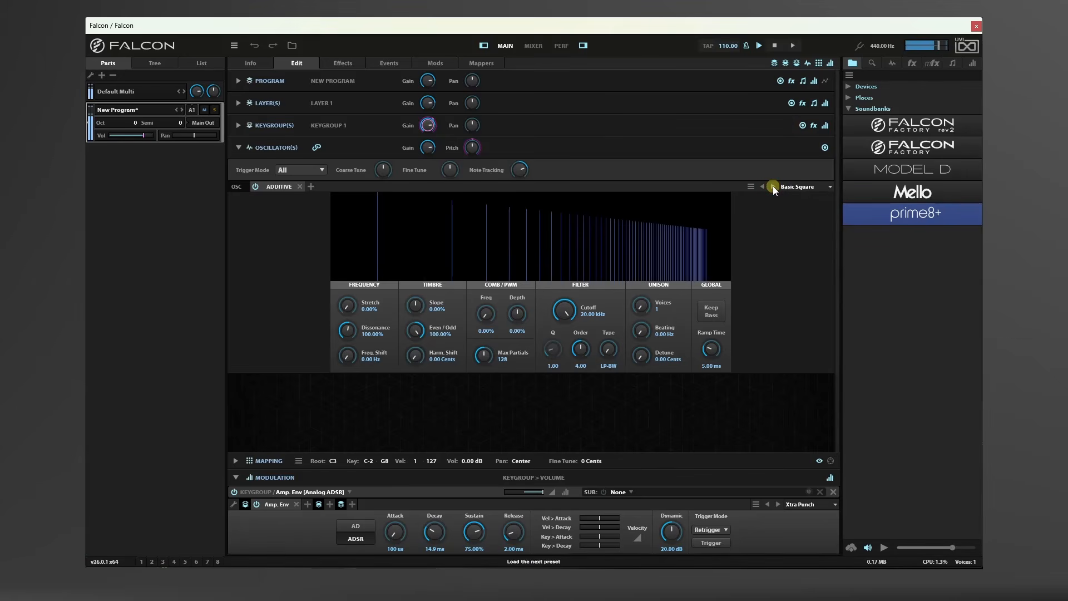
click(773, 186)
click(773, 186)
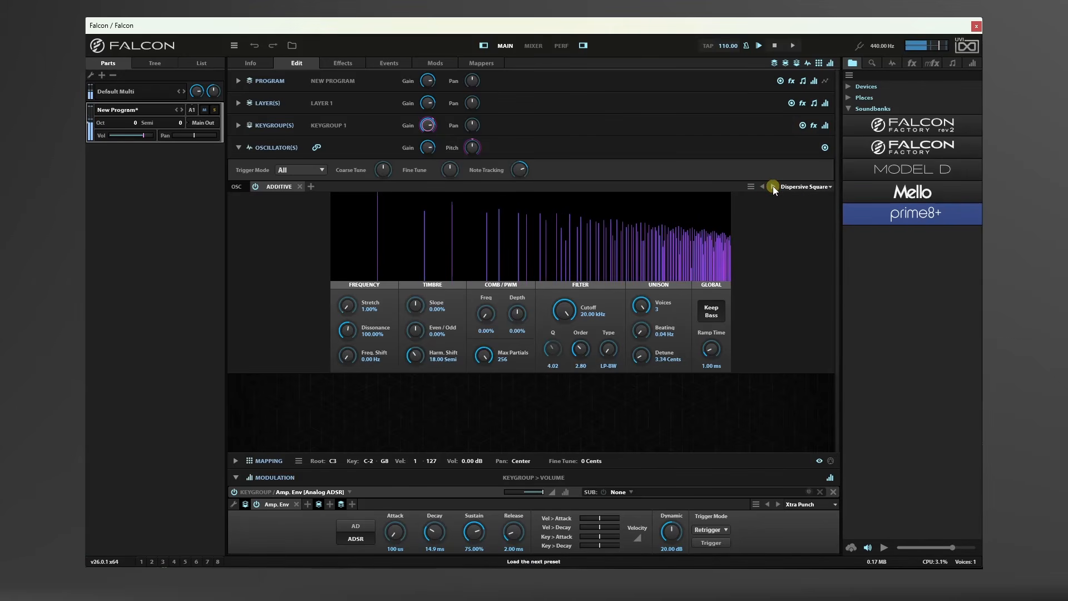
click(773, 186)
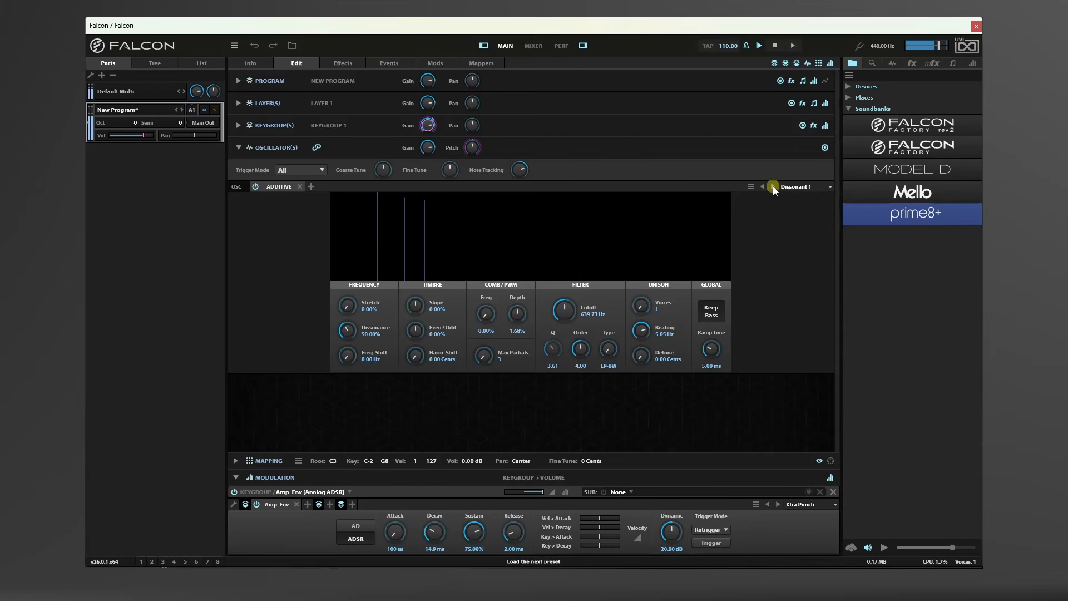
Replace the Additive oscillator with an Analog Stack oscillator and load its Pad Sus2 preset.
click(279, 188)
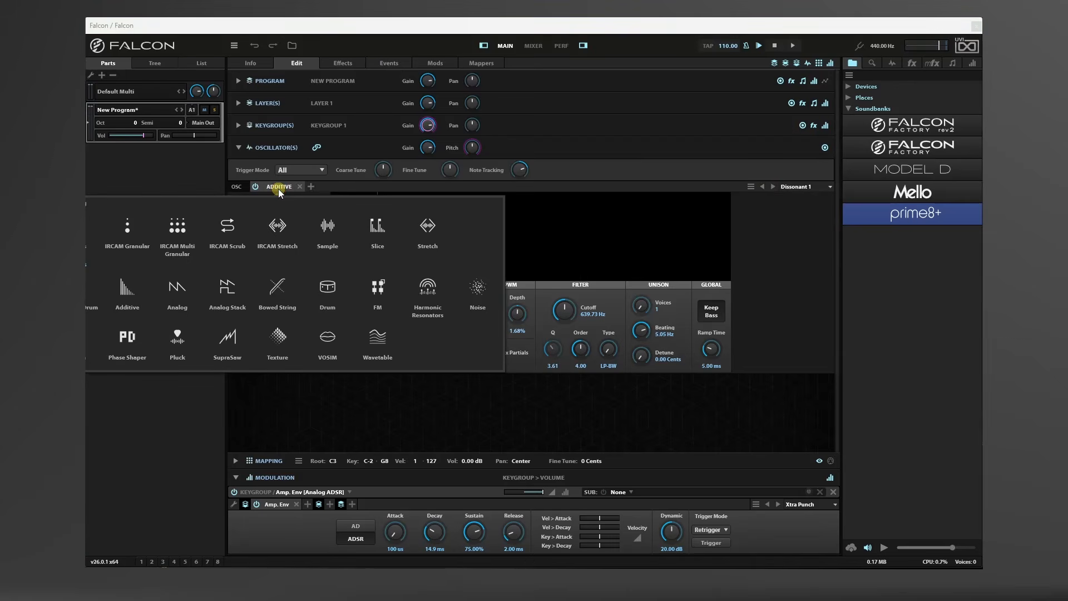
click(227, 288)
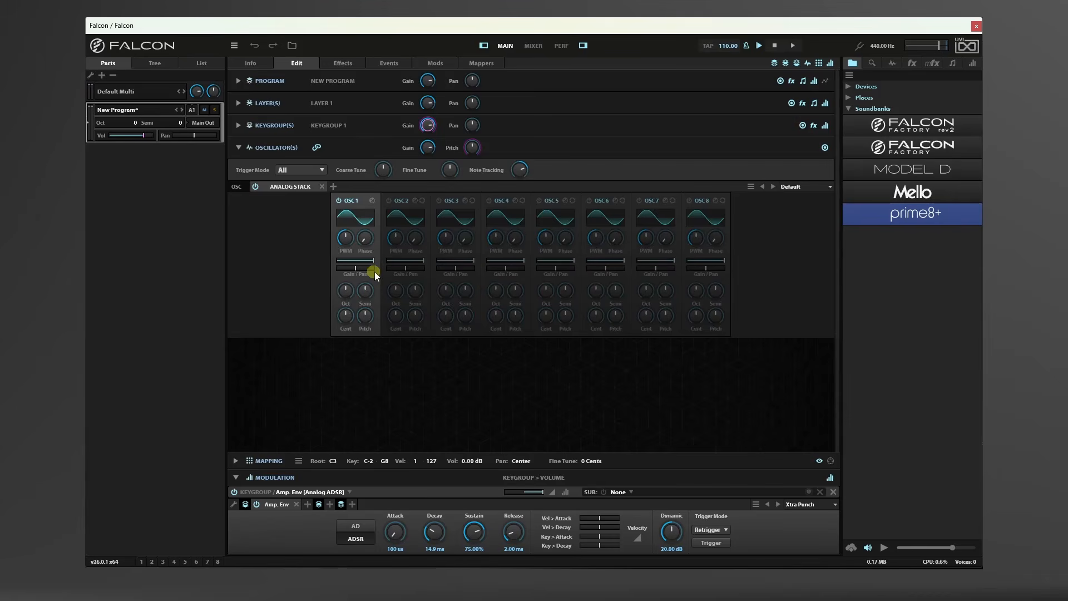
click(798, 188)
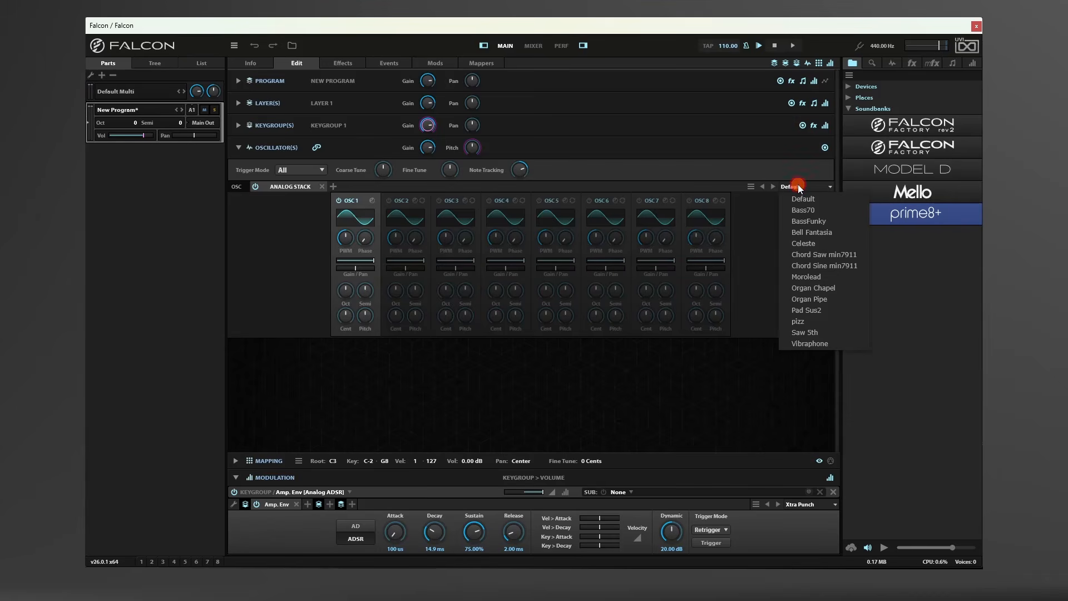
click(815, 310)
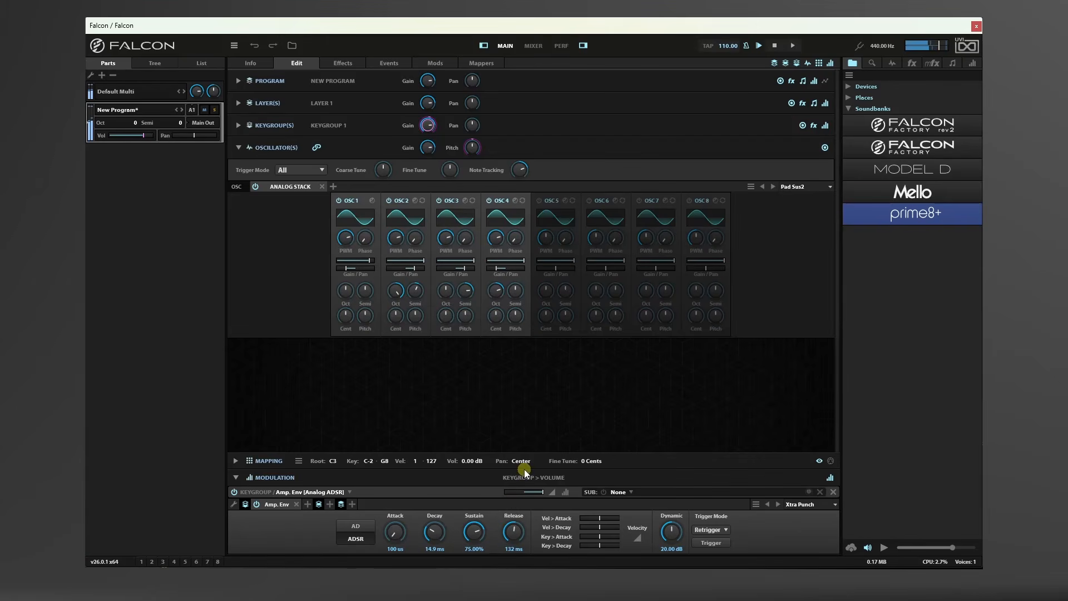
Set the amp envelope's release to 307 ms and its attack to 30.5 ms.
drag(516, 533, 516, 521)
drag(394, 532, 392, 491)
Add a Dual Delay X effect to Layer 1 using the Dark Little Room preset from the 04 Reverb category.
click(238, 103)
click(257, 141)
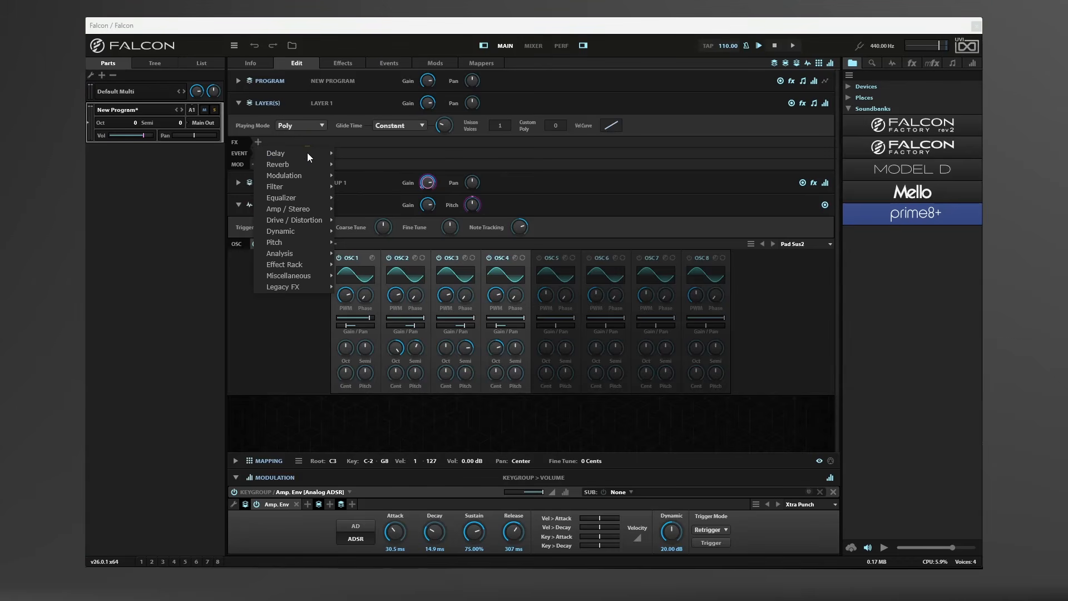
mouse_move(309, 152)
mouse_move(369, 169)
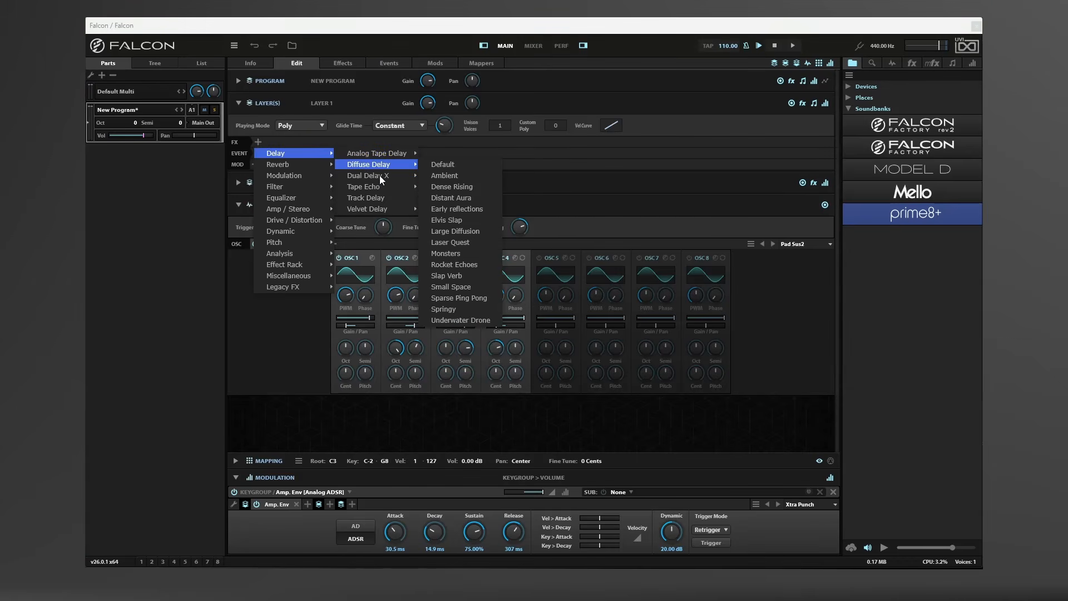
mouse_move(386, 176)
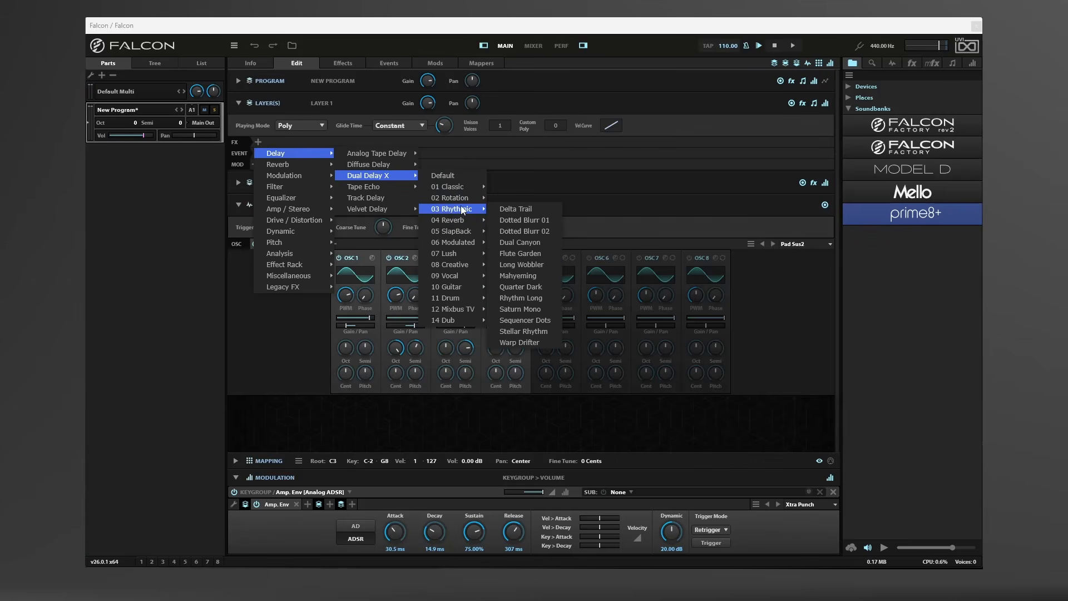
mouse_move(461, 218)
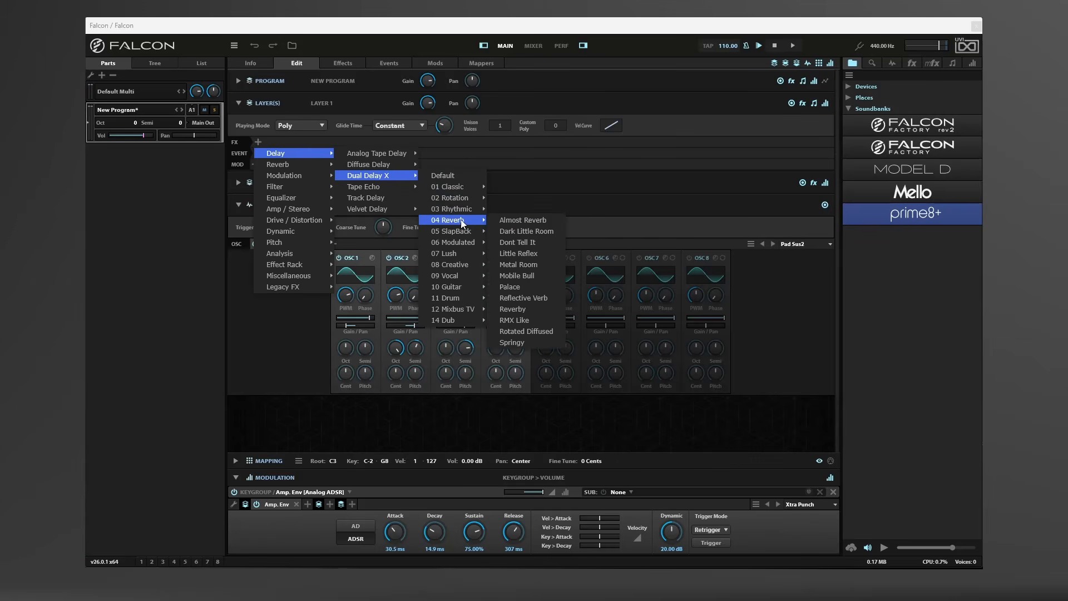
click(515, 231)
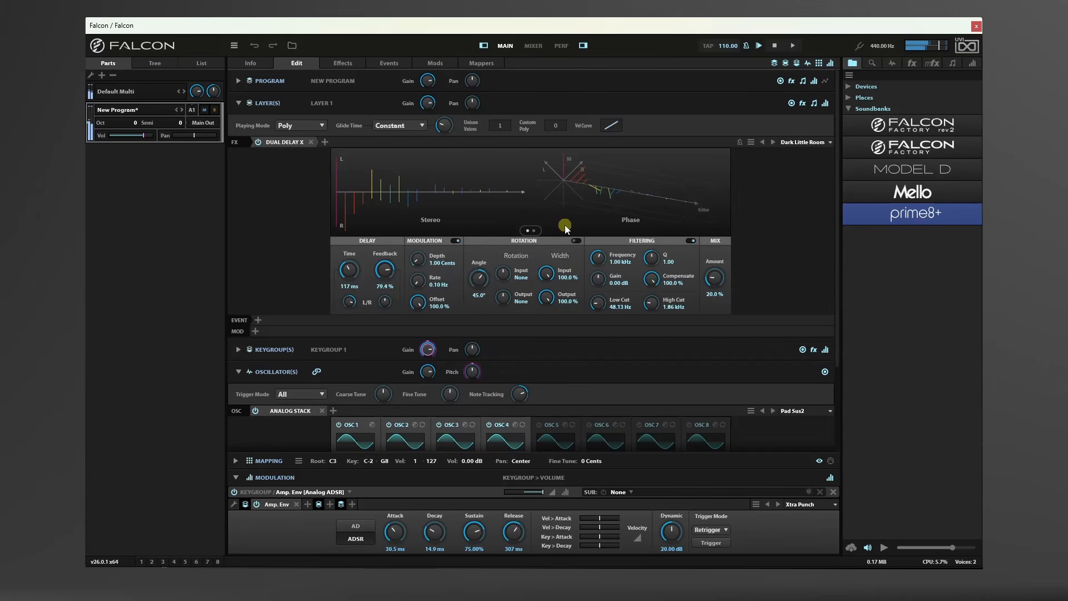
Add an IReverb effect after the delay using the 01 480 Plate Large preset from the L-FortyEighty hardware plates.
click(325, 143)
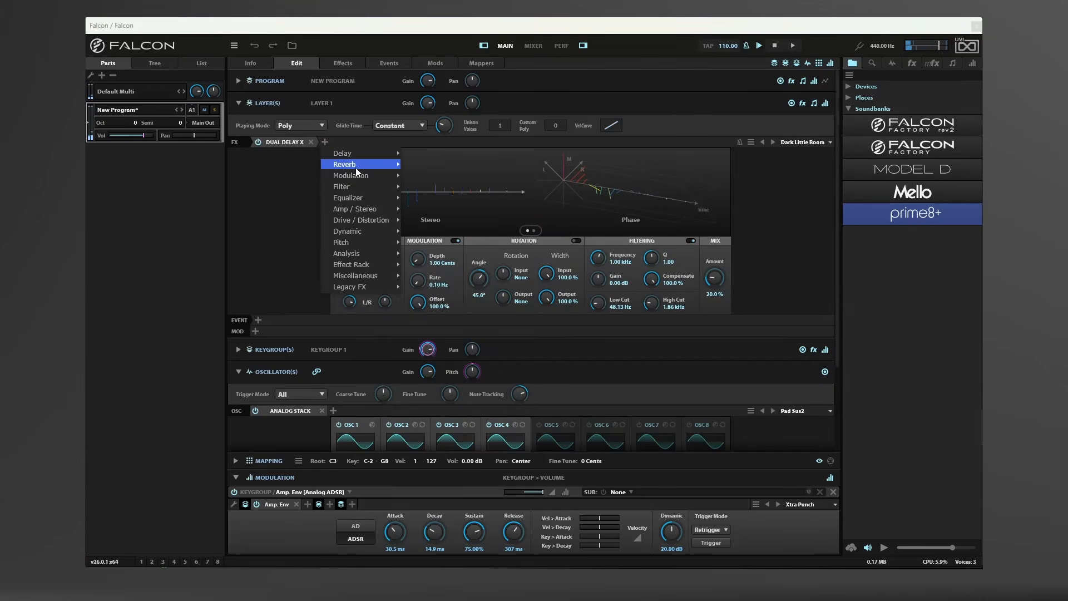
mouse_move(356, 168)
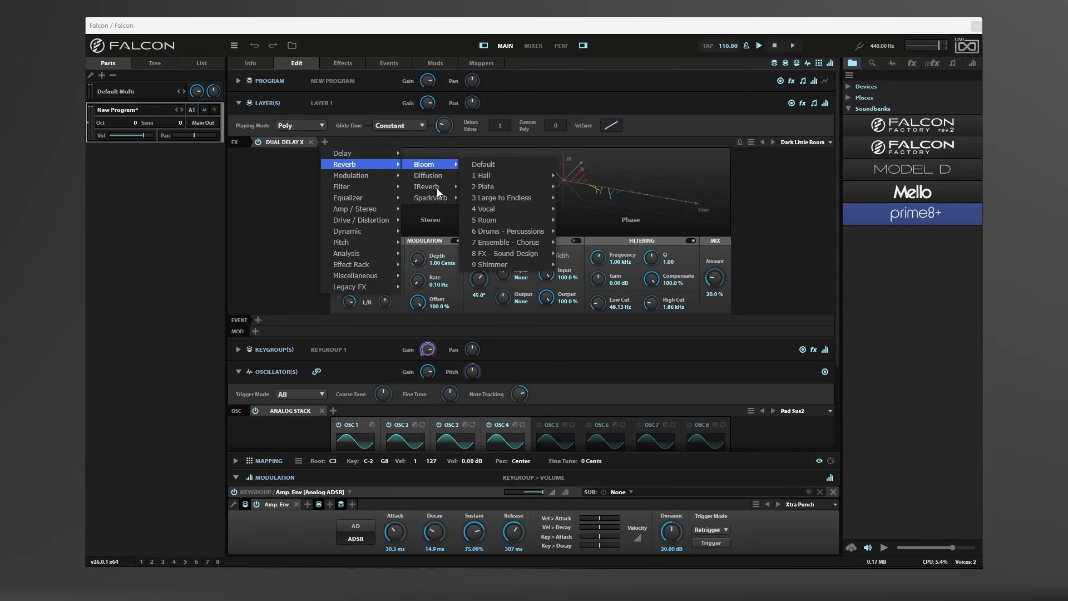
mouse_move(437, 189)
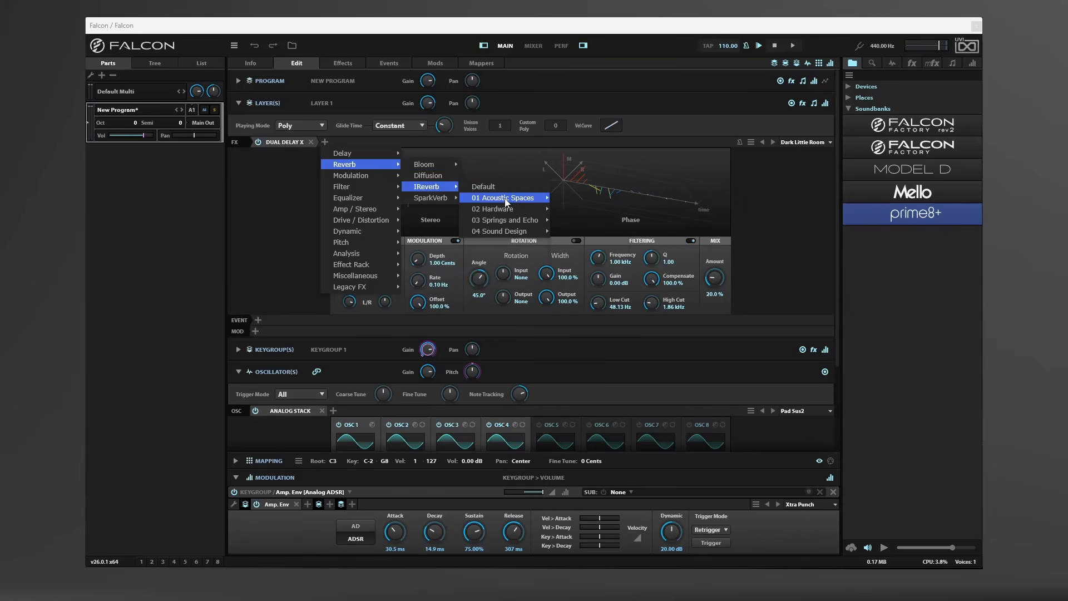
mouse_move(507, 200)
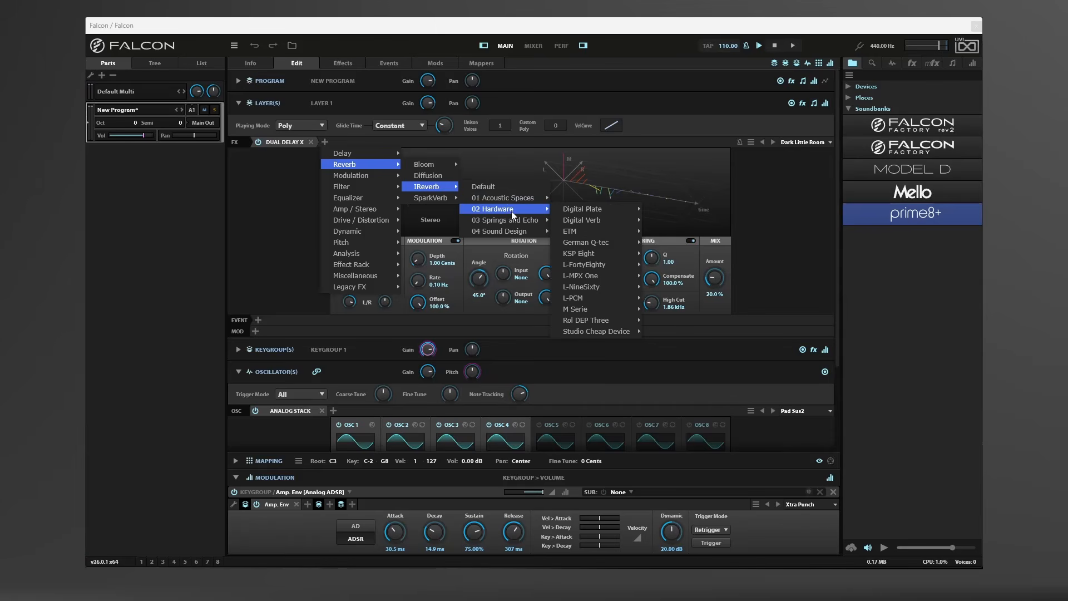
mouse_move(605, 265)
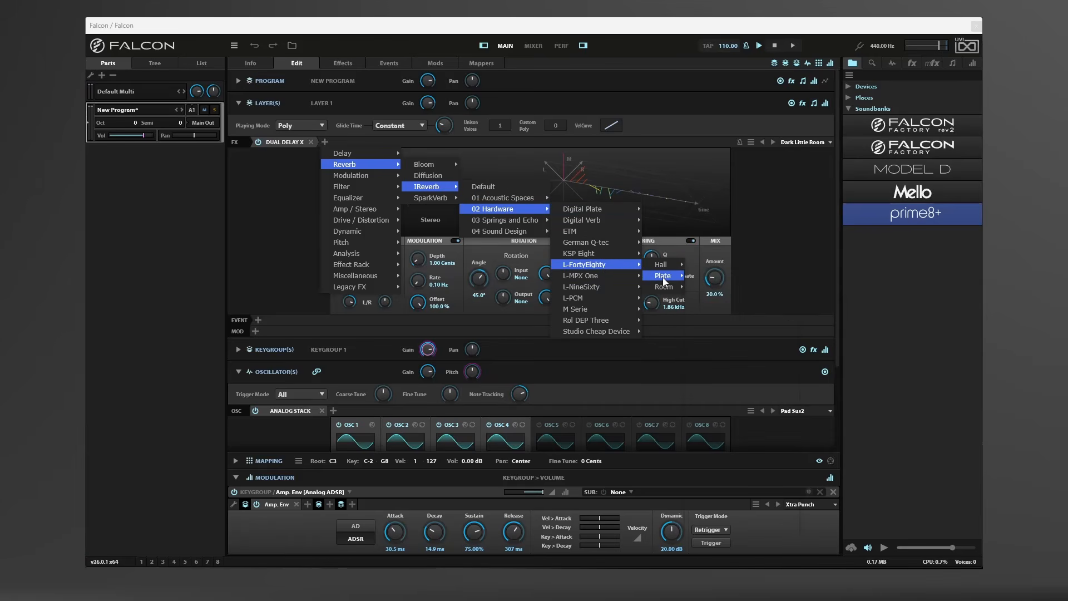
click(693, 276)
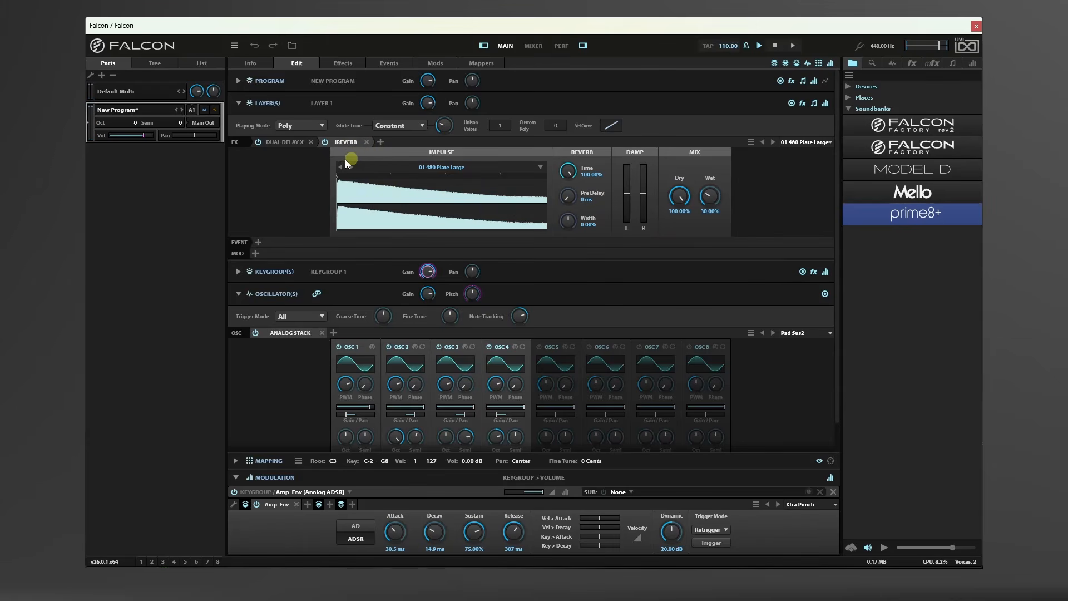
Remove the IReverb and Dual Delay X effects from Layer 1 and collapse the layer section.
click(366, 141)
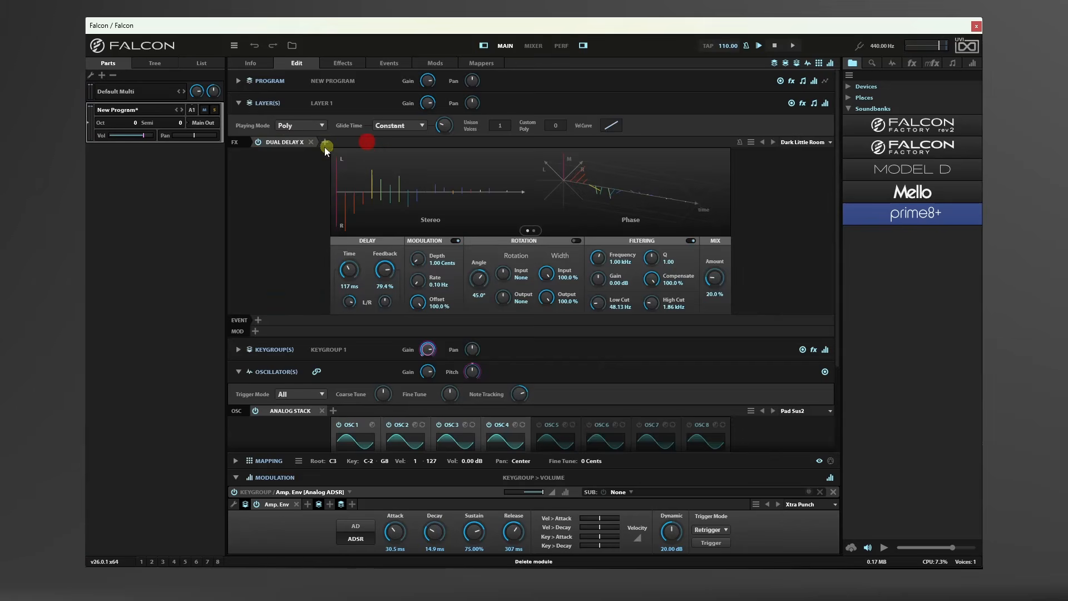
click(310, 142)
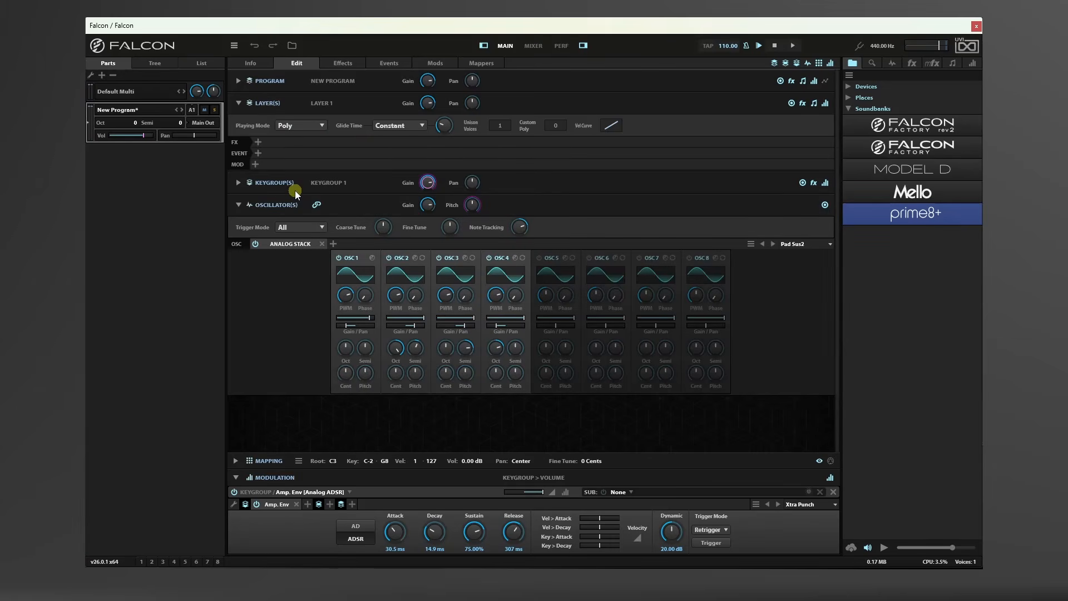
click(238, 103)
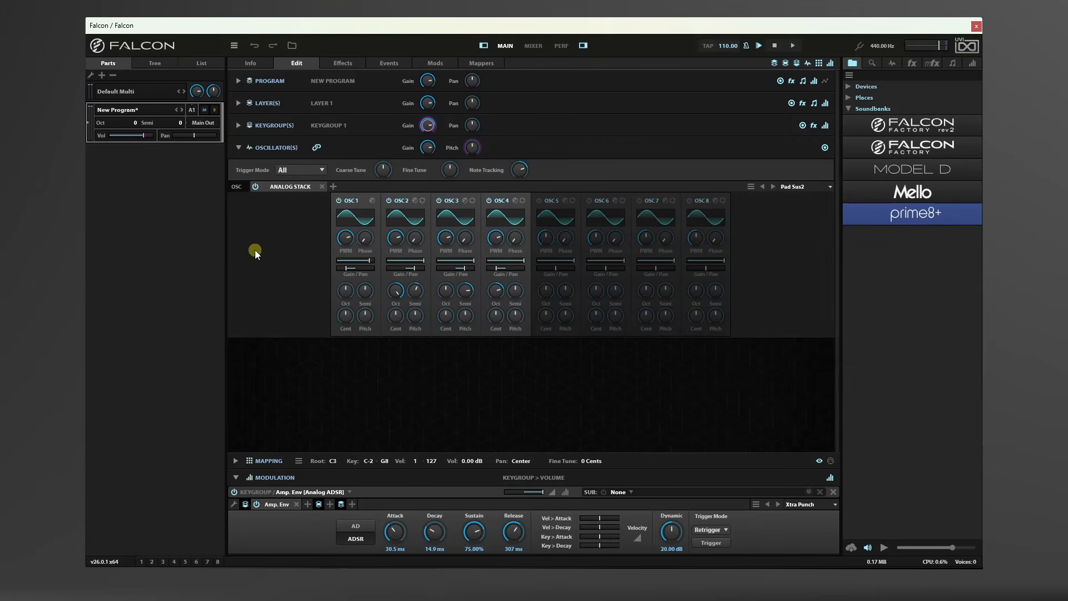
Replace the Analog Stack oscillator with Noise, and swap that for the Wavetable oscillator.
click(291, 187)
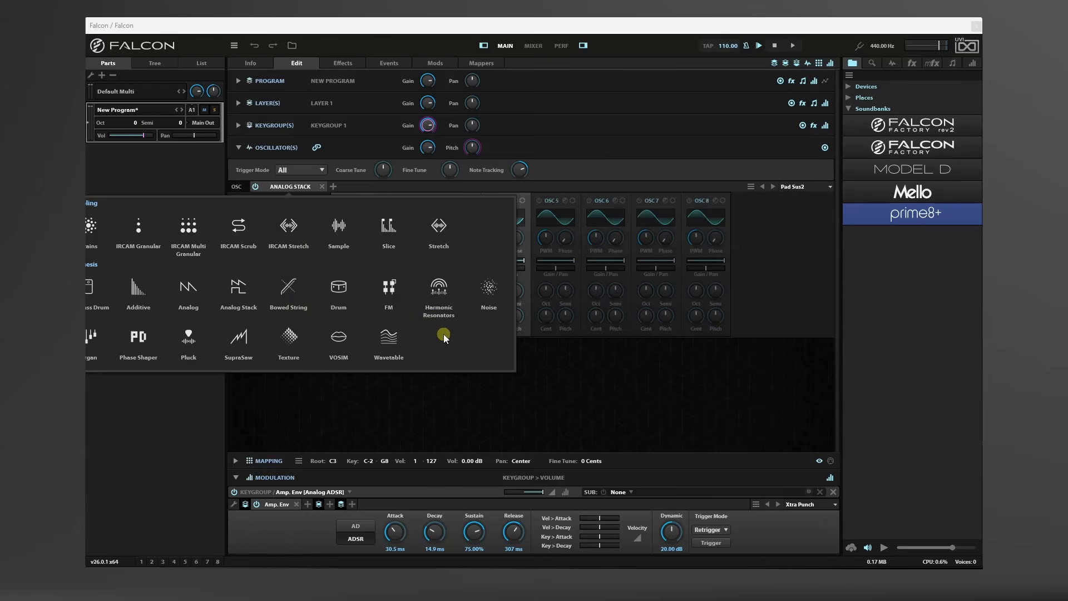
click(487, 290)
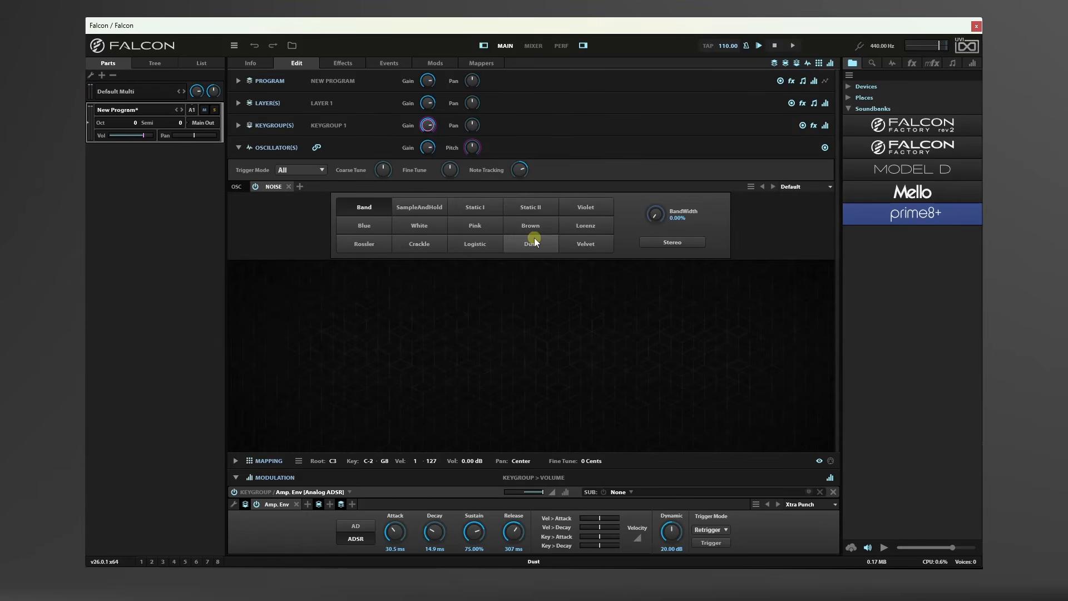
click(273, 186)
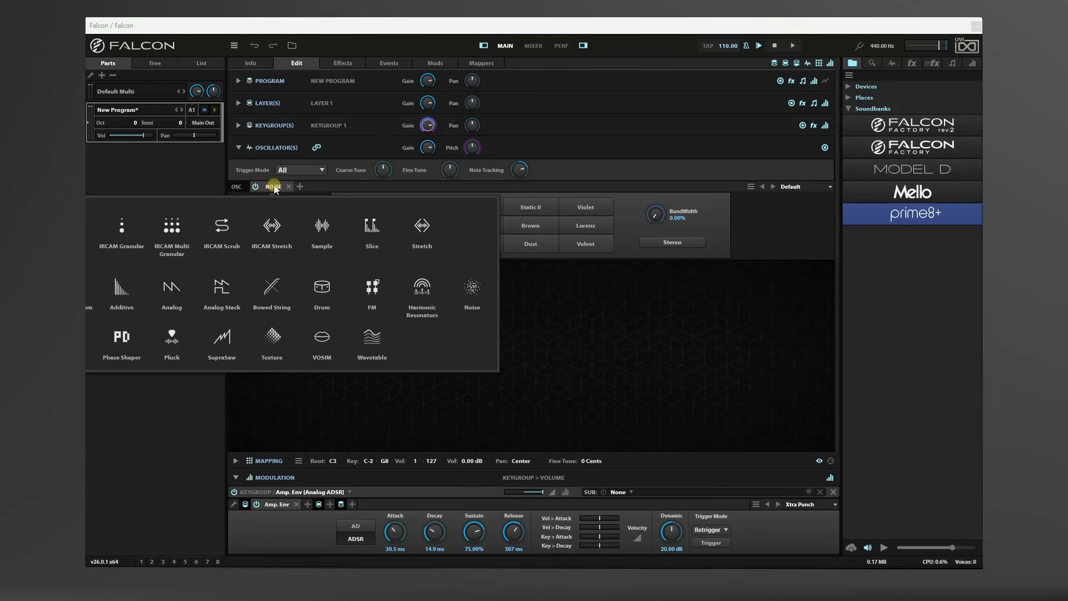
click(373, 356)
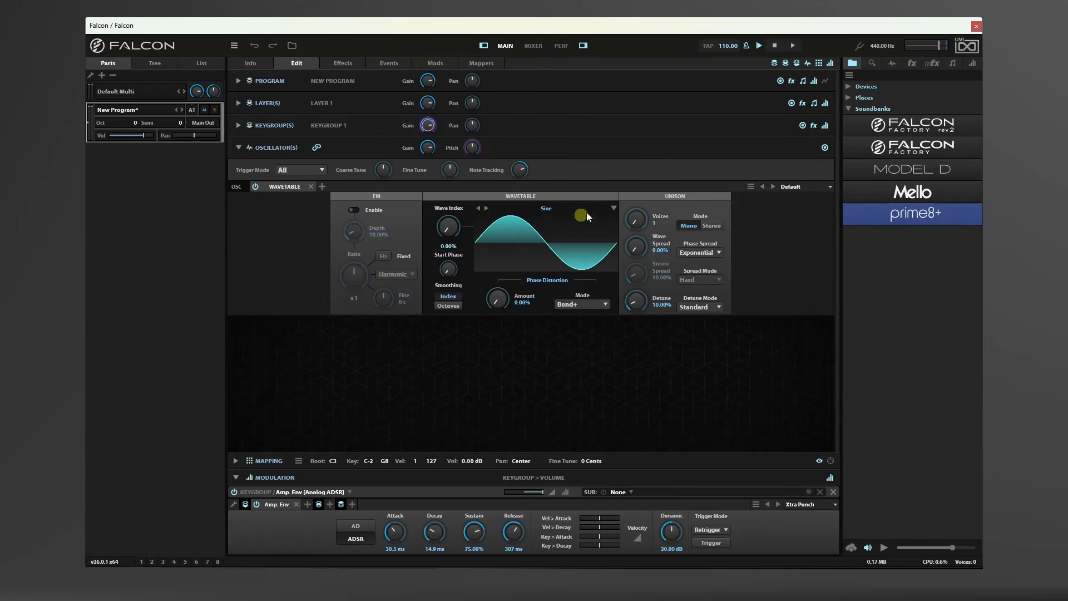
Load the String waveform from the single-cycle Acoustic group into the wavetable oscillator.
click(613, 209)
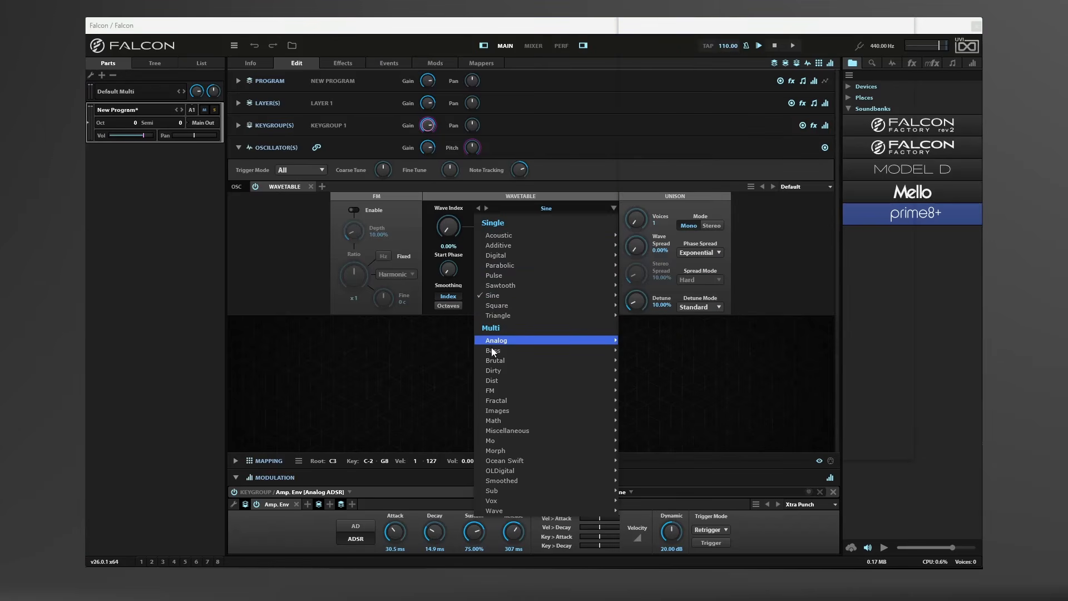
mouse_move(518, 245)
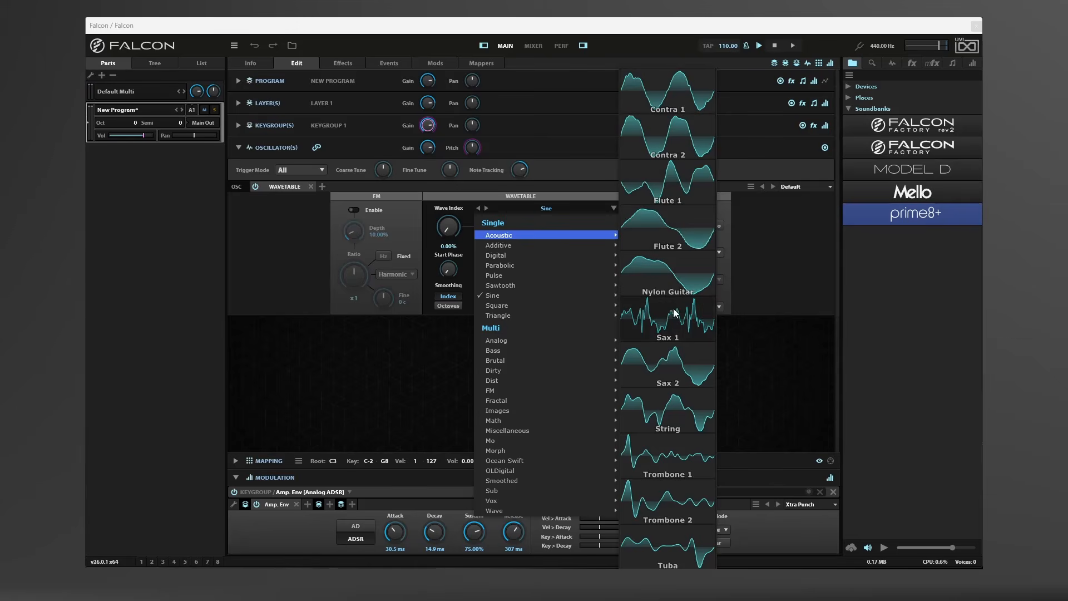
click(678, 428)
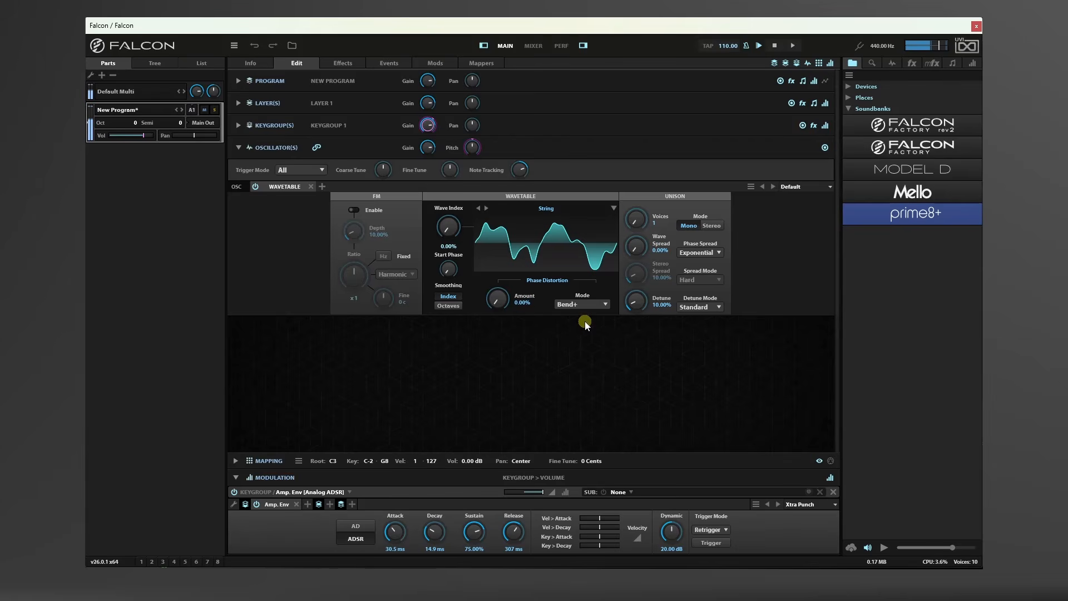
Load the Saw PM wavetable from the multi-wave Analog group and sweep its wave index, returning it to 0%.
click(558, 211)
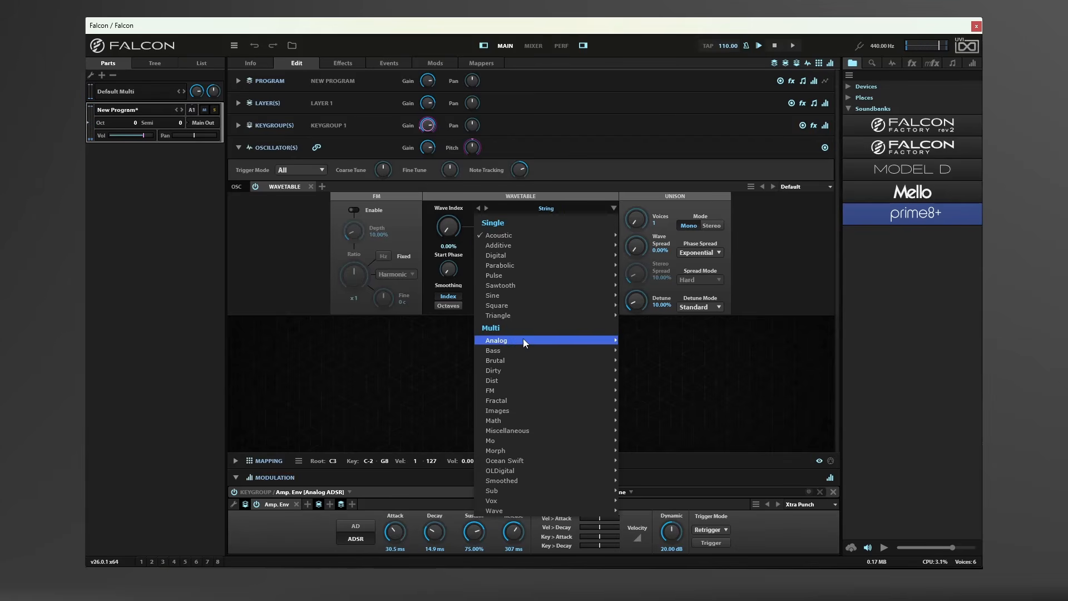
mouse_move(526, 339)
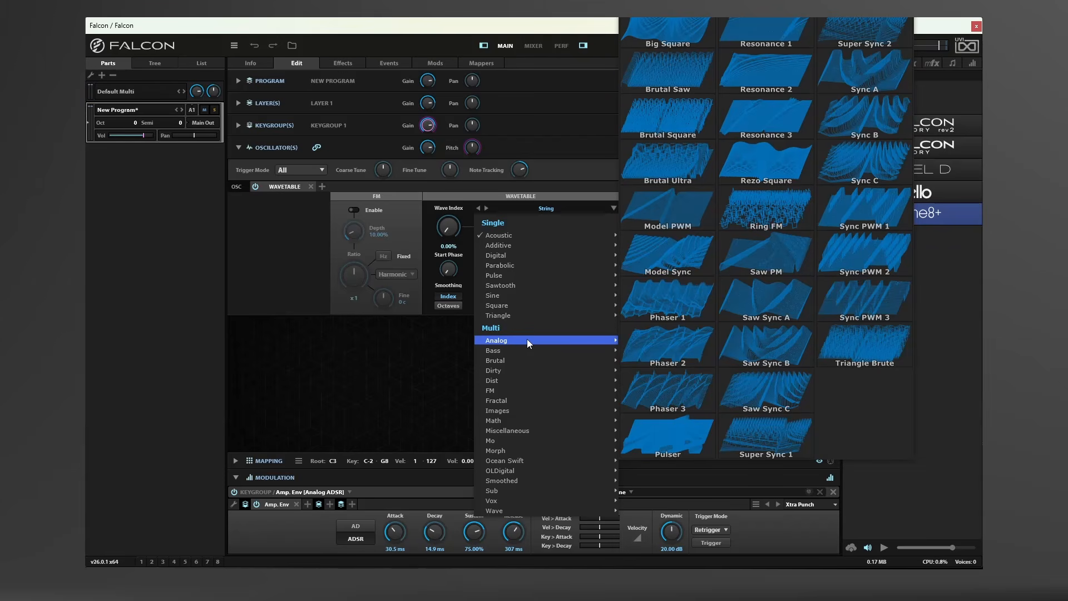
click(766, 255)
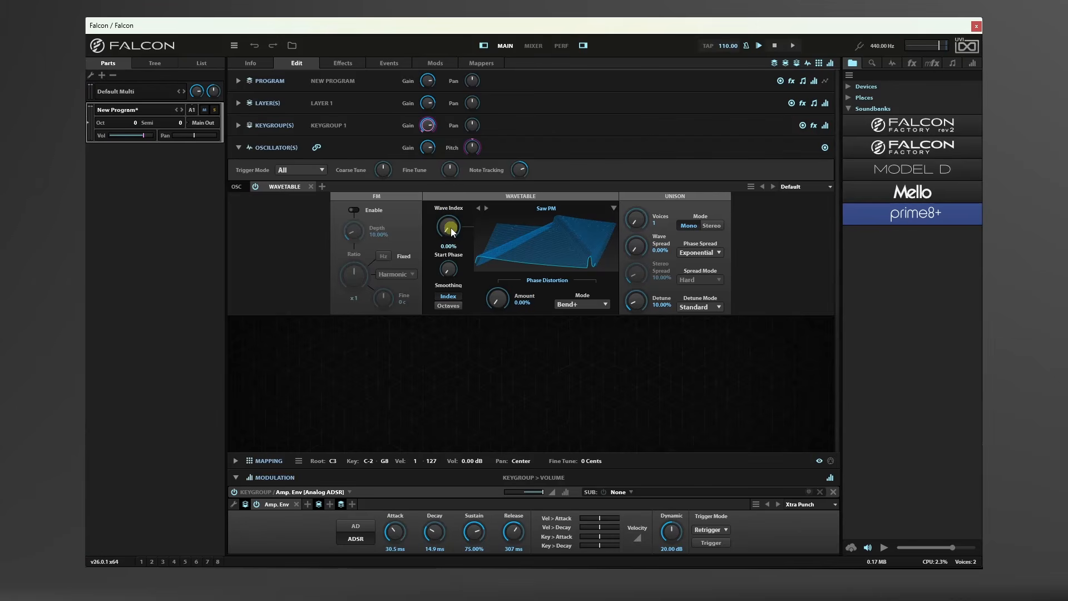
drag(451, 229, 451, 250)
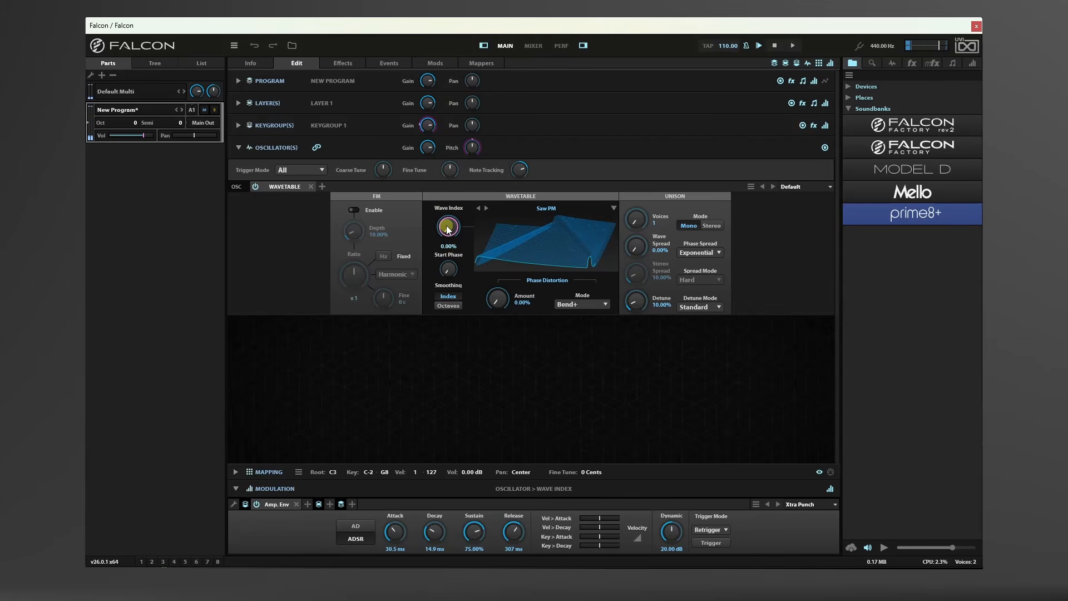
Modulate the wave index with a new keygroup LFO, set its frequency to 1.15 Hz and turn off Bipolar.
right_click(448, 228)
mouse_move(450, 229)
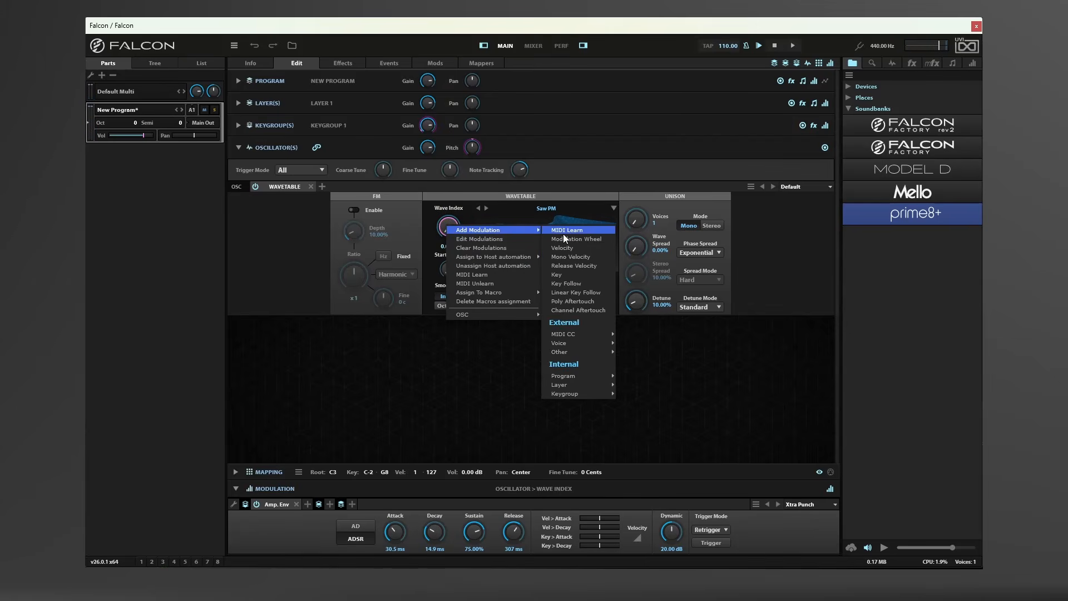
mouse_move(576, 398)
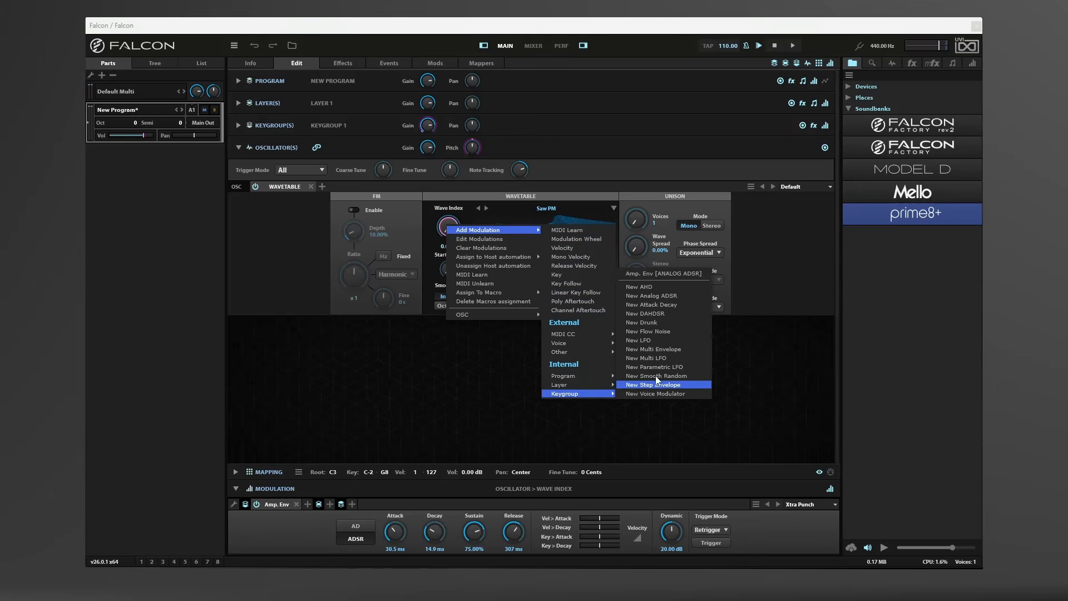
click(656, 341)
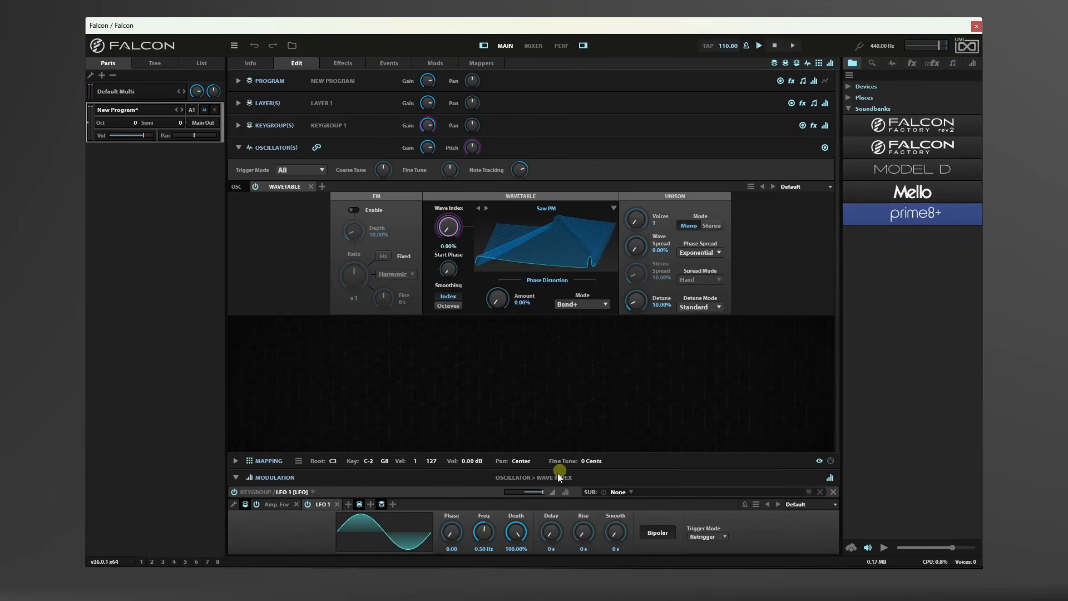
mouse_move(486, 534)
mouse_down()
mouse_move(484, 506)
mouse_move(486, 527)
mouse_up()
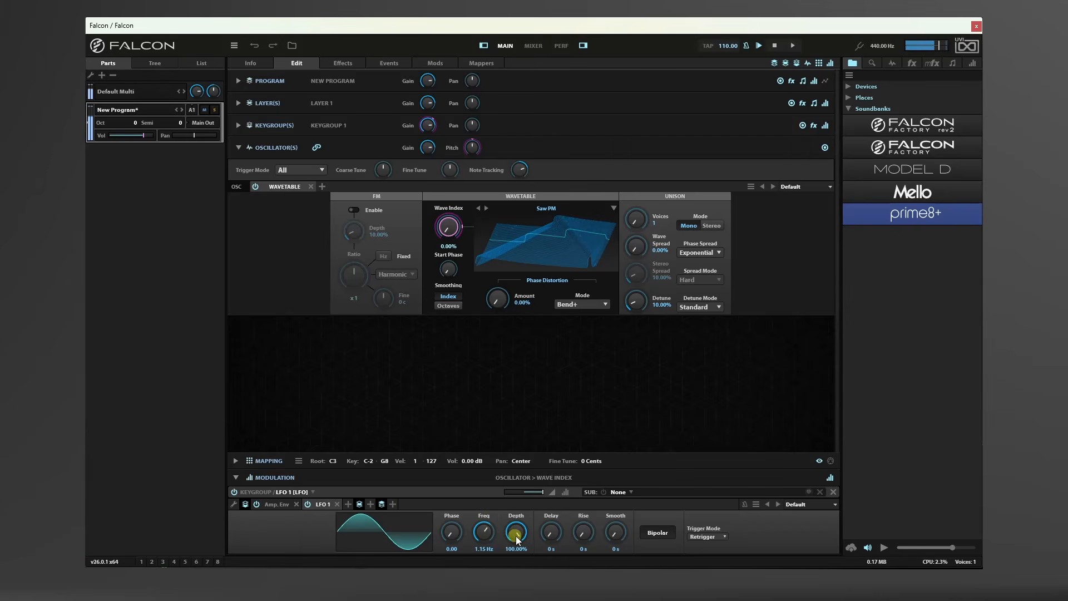
click(664, 538)
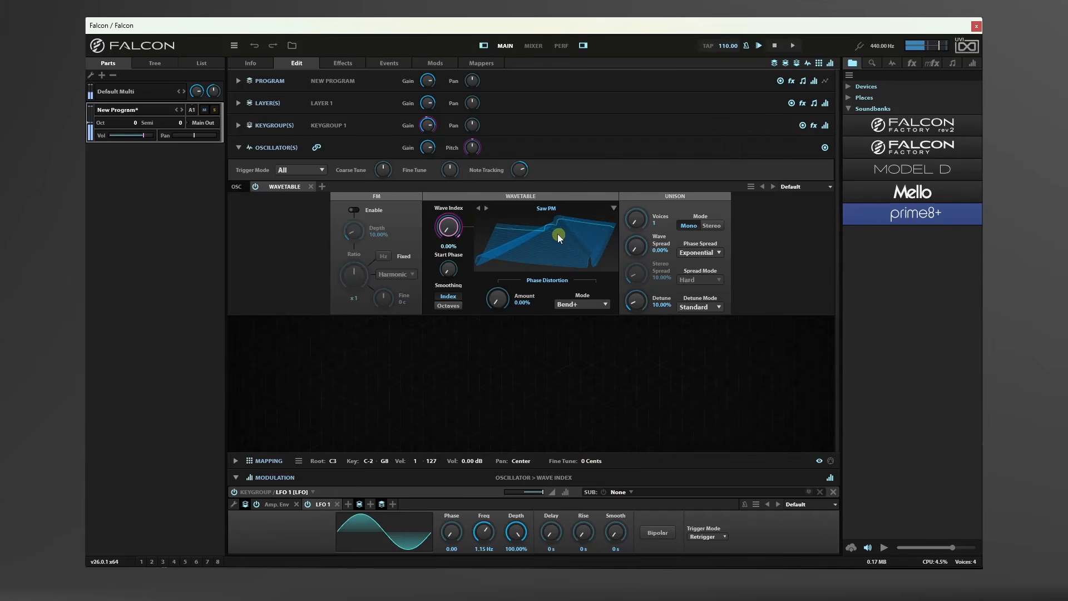
Switch the wavetable to Saw Sync B and set the LFO's frequency to 0.22 Hz and its depth to 51.60%.
click(486, 209)
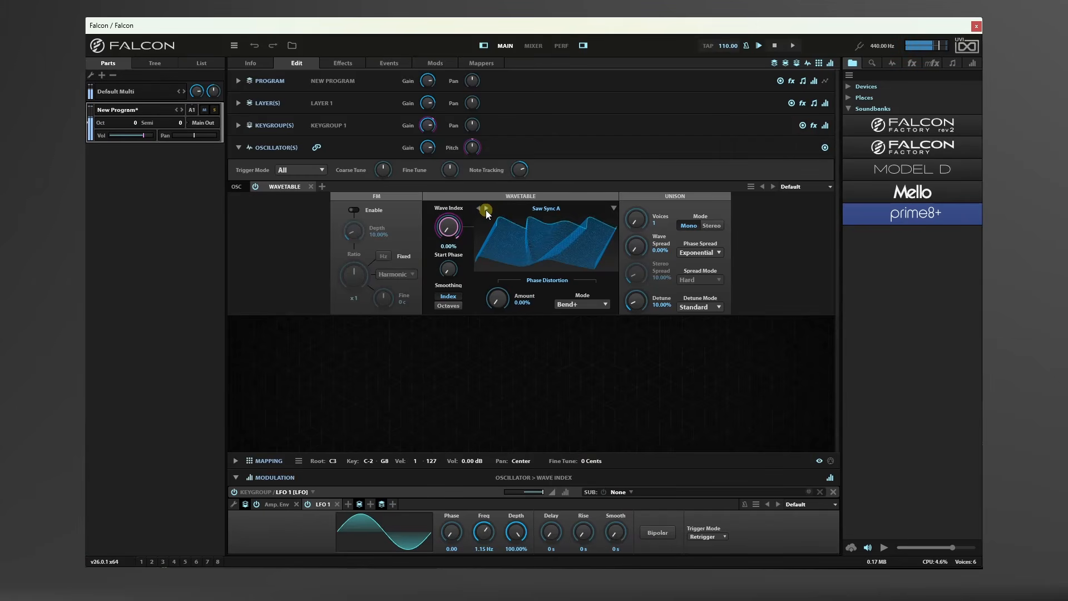
click(486, 210)
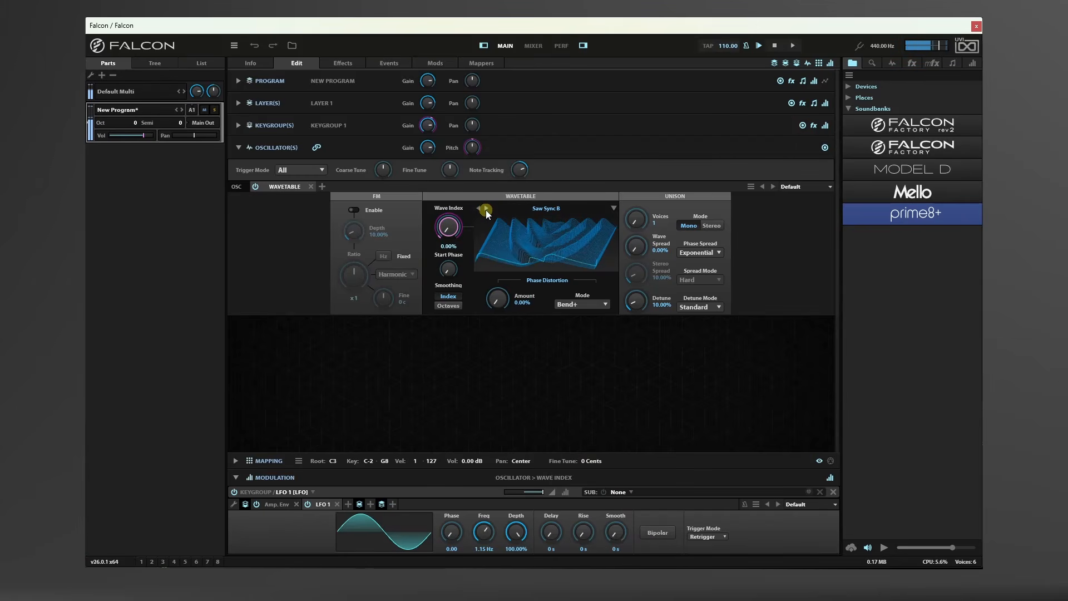
click(485, 209)
click(479, 209)
drag(493, 542, 516, 569)
click(518, 539)
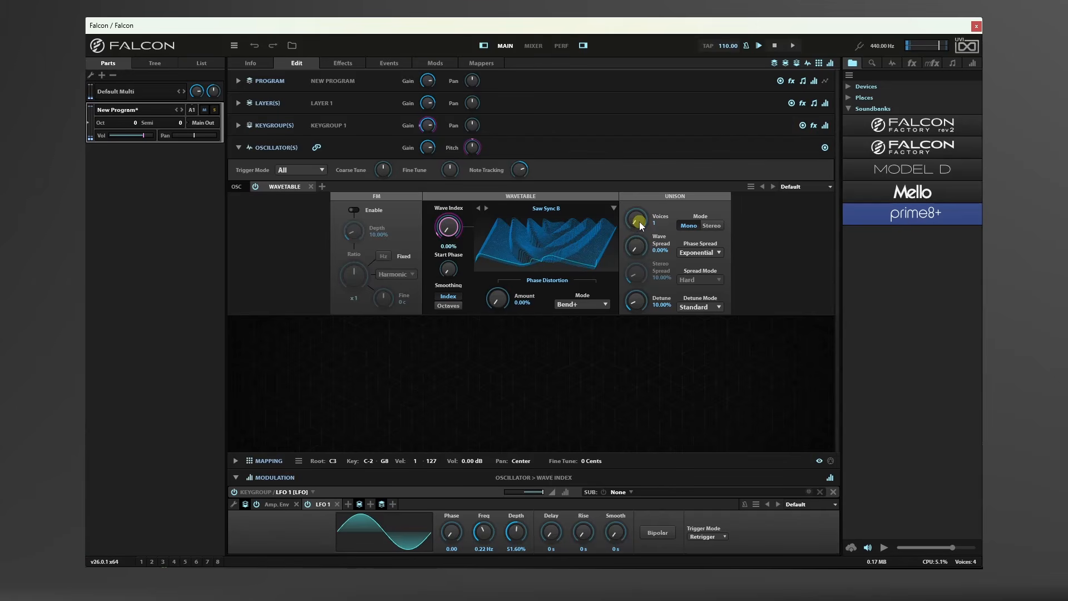
Set the unison to 3 voices in Stereo mode with 52.00% stereo spread and 40.60% detune.
drag(639, 221, 637, 217)
click(711, 226)
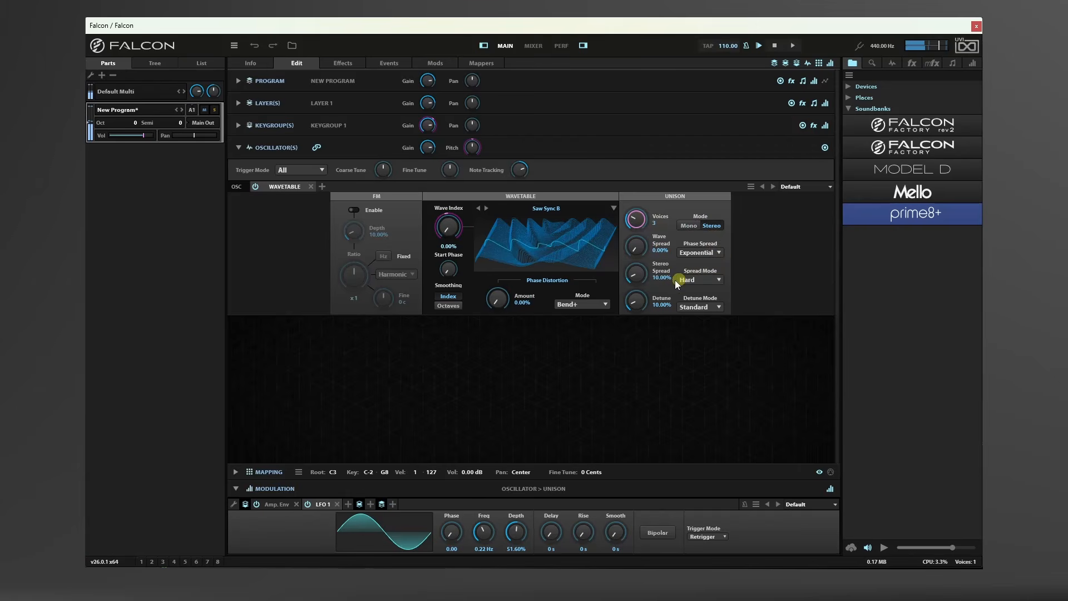
drag(636, 275, 636, 220)
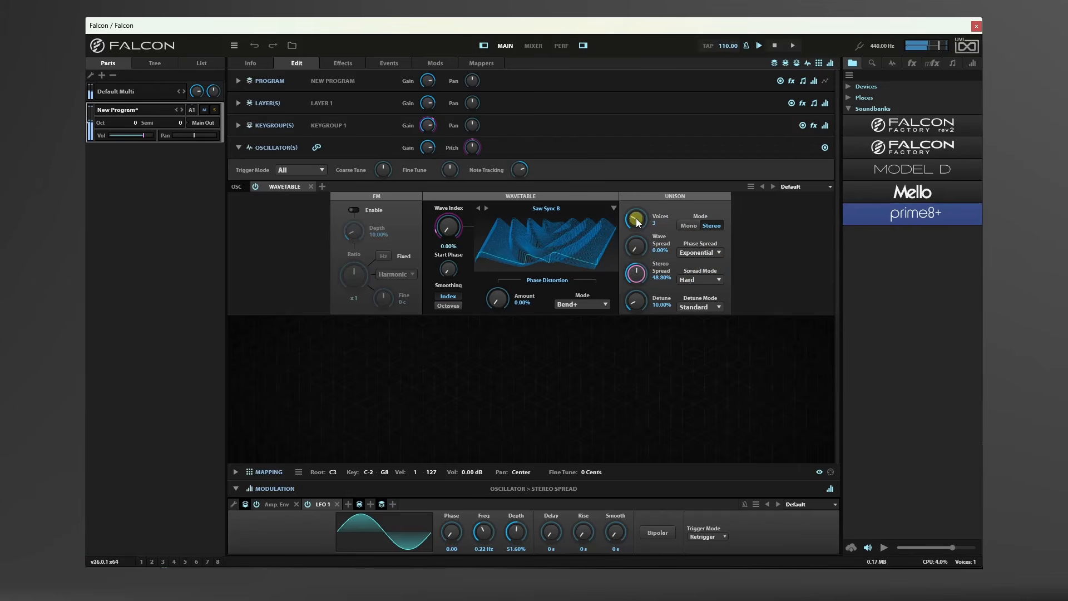
click(636, 301)
drag(638, 302, 637, 249)
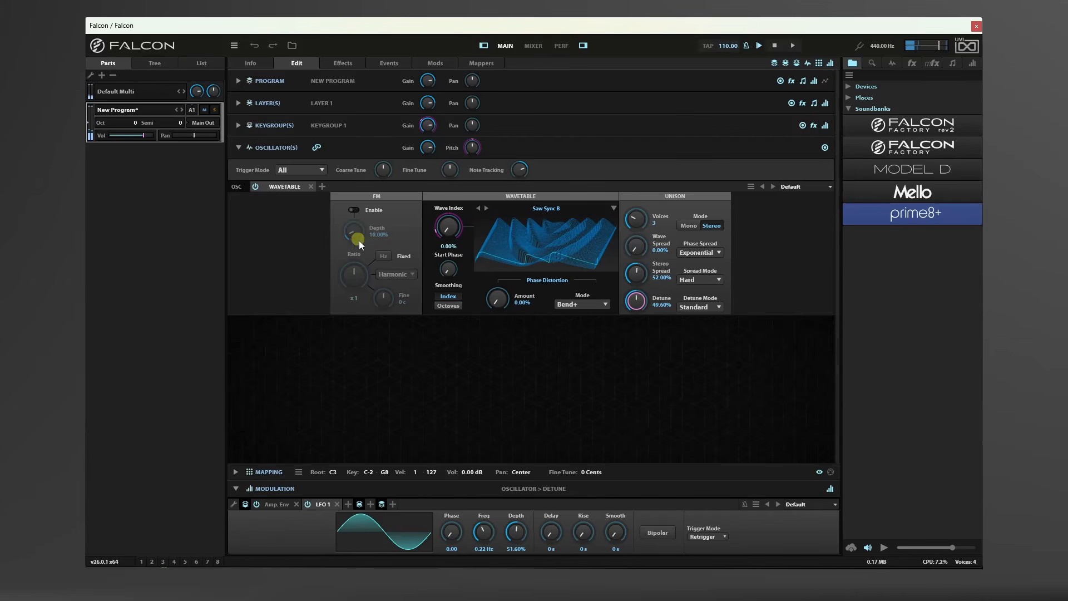
Enable FM on the wavetable oscillator, try a higher depth and other ratios, and disable FM again.
click(359, 210)
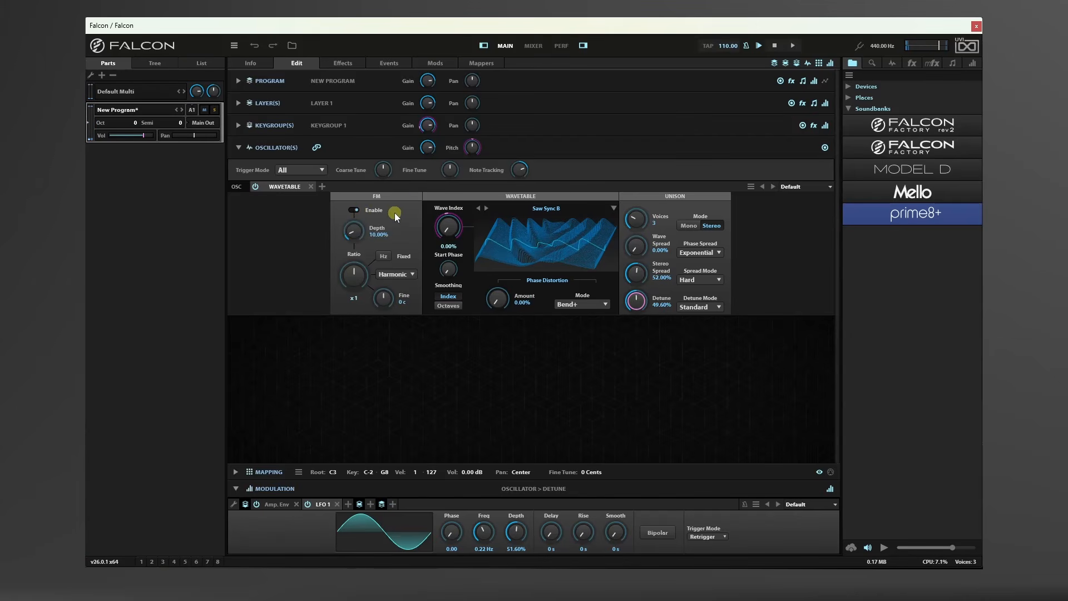
drag(355, 235, 363, 156)
click(352, 283)
mouse_move(351, 284)
mouse_down()
mouse_move(352, 298)
mouse_move(359, 264)
mouse_move(359, 279)
mouse_up()
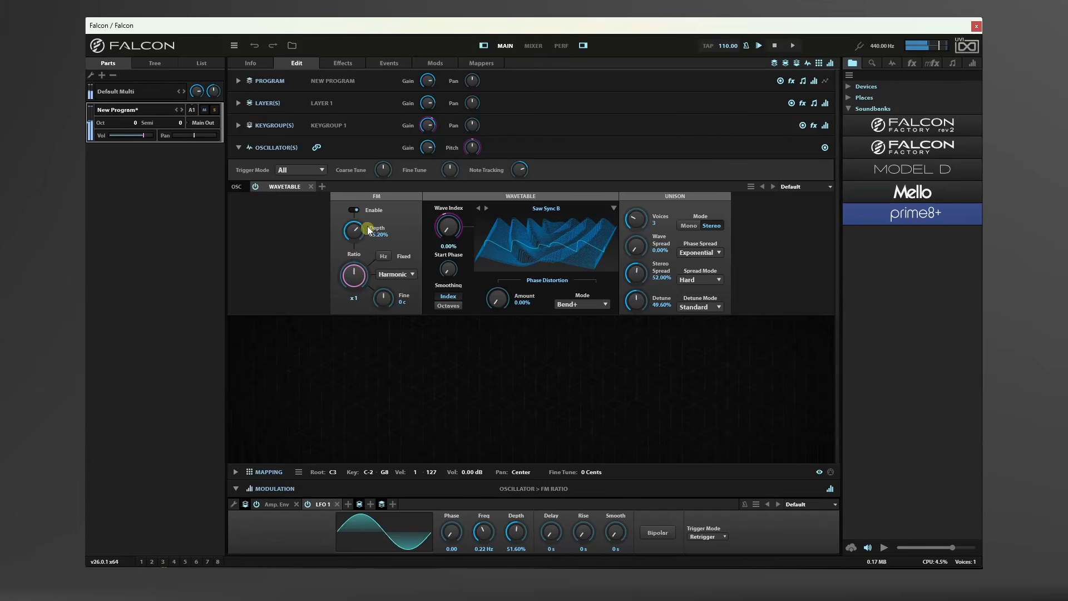
click(352, 210)
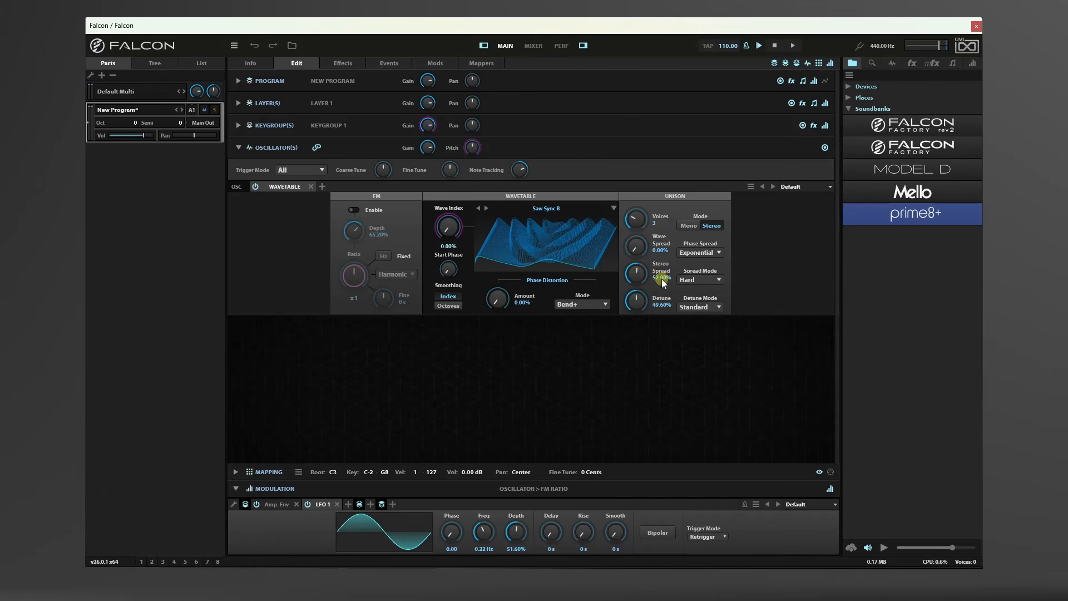
Replace the Wavetable oscillator with SupraSaw and audition its Analog Bass, Eight Virus and Japanese Saw presets.
click(277, 188)
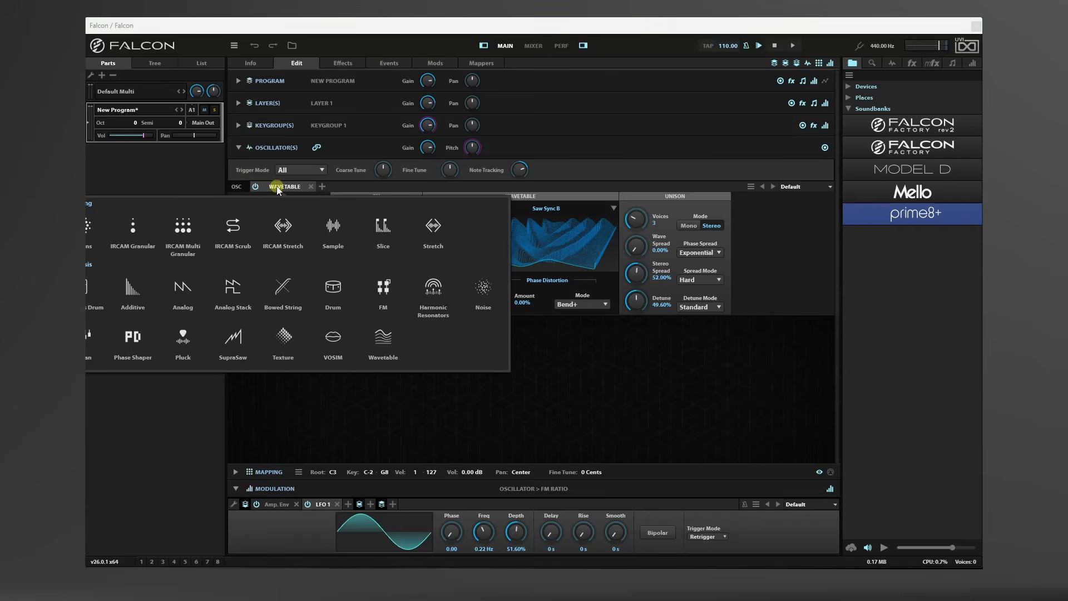
click(233, 341)
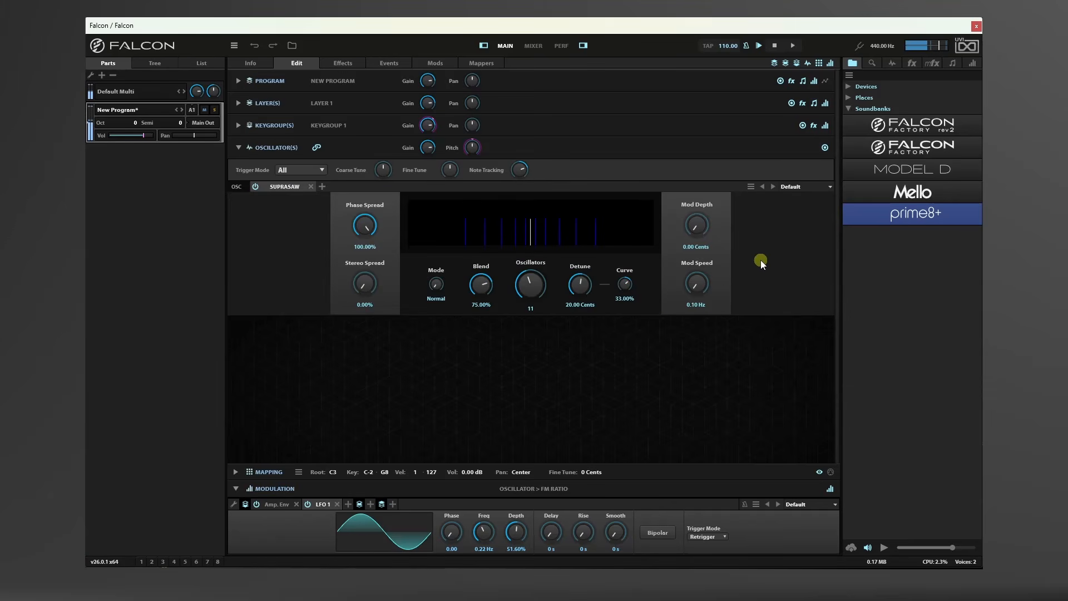
click(803, 186)
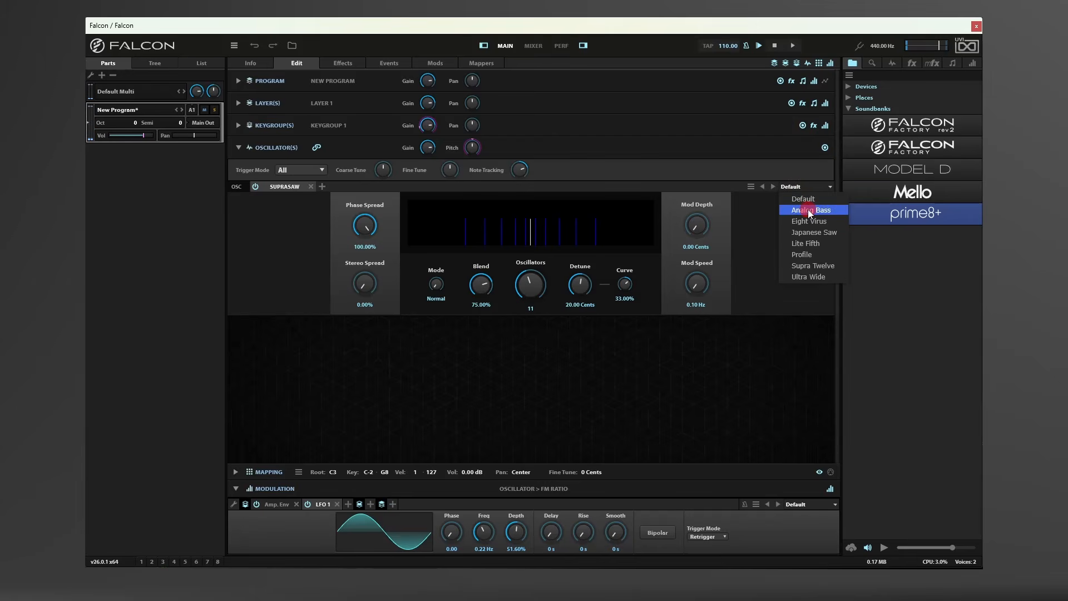
click(808, 209)
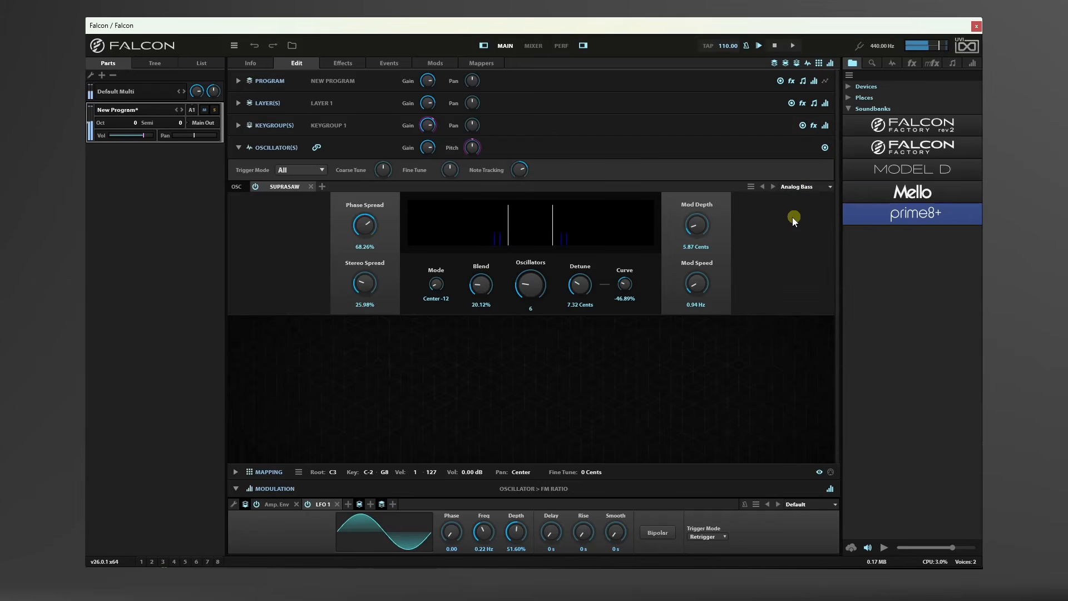
click(771, 187)
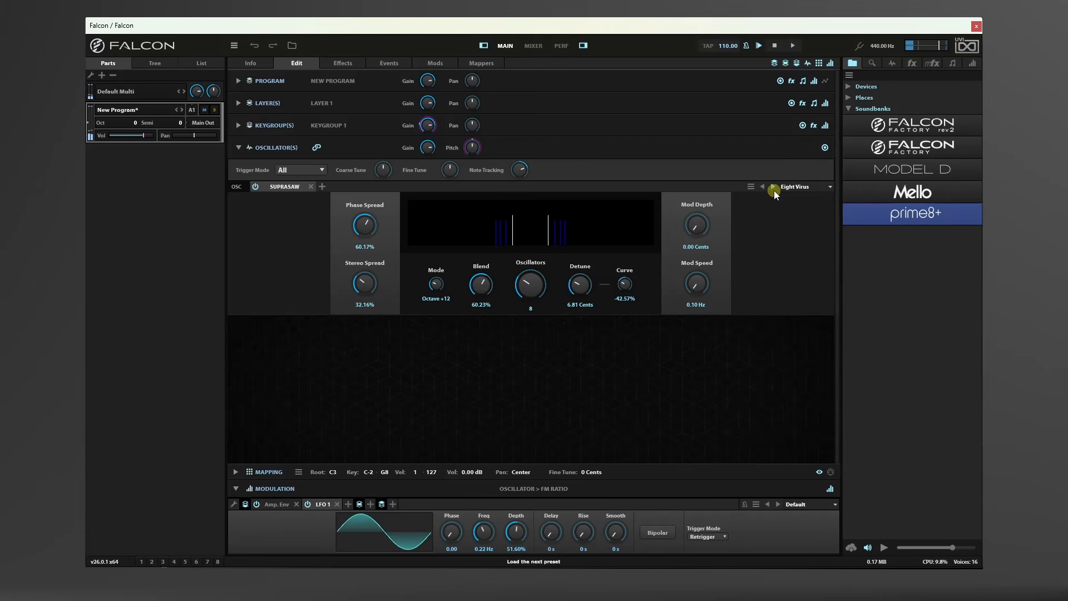
click(775, 190)
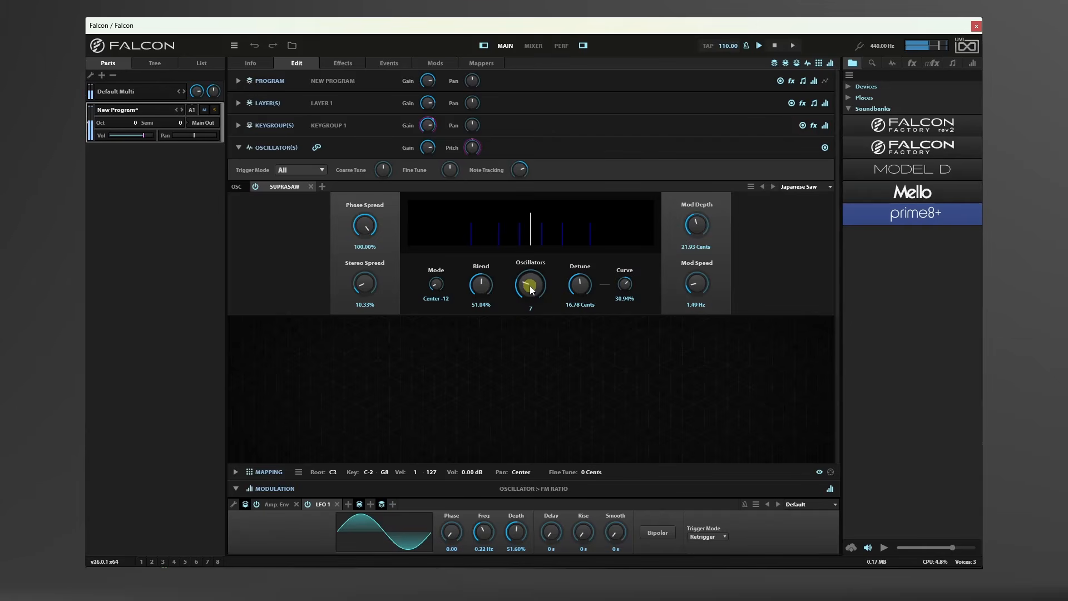
Set the SupraSaw to 15 oscillators with a detune of 57.09 cents and a blend of 51.44%.
scroll(530, 288, up, 4)
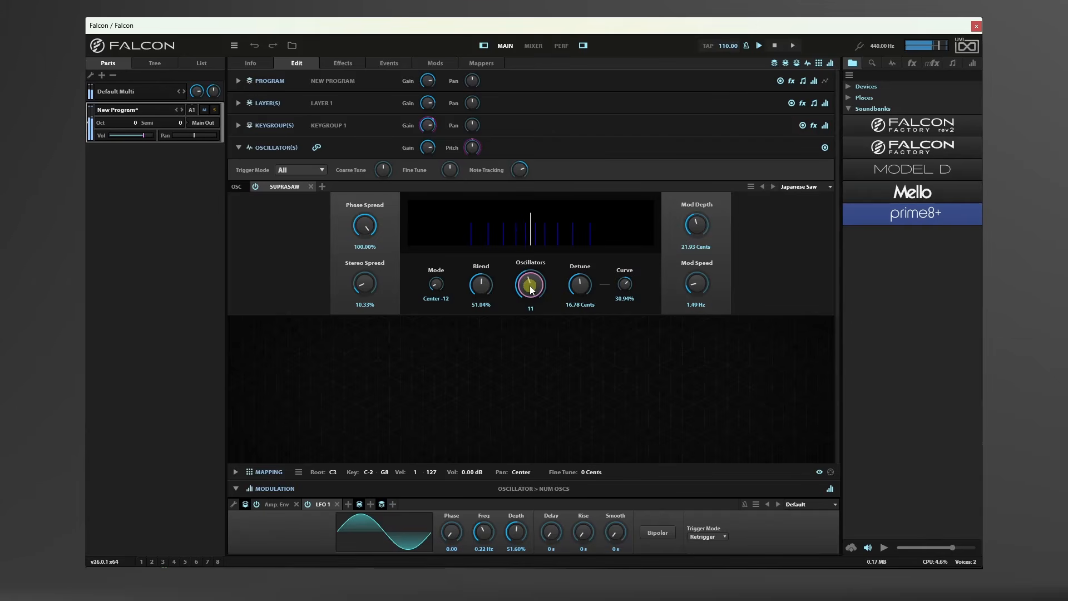
scroll(530, 288, up, 4)
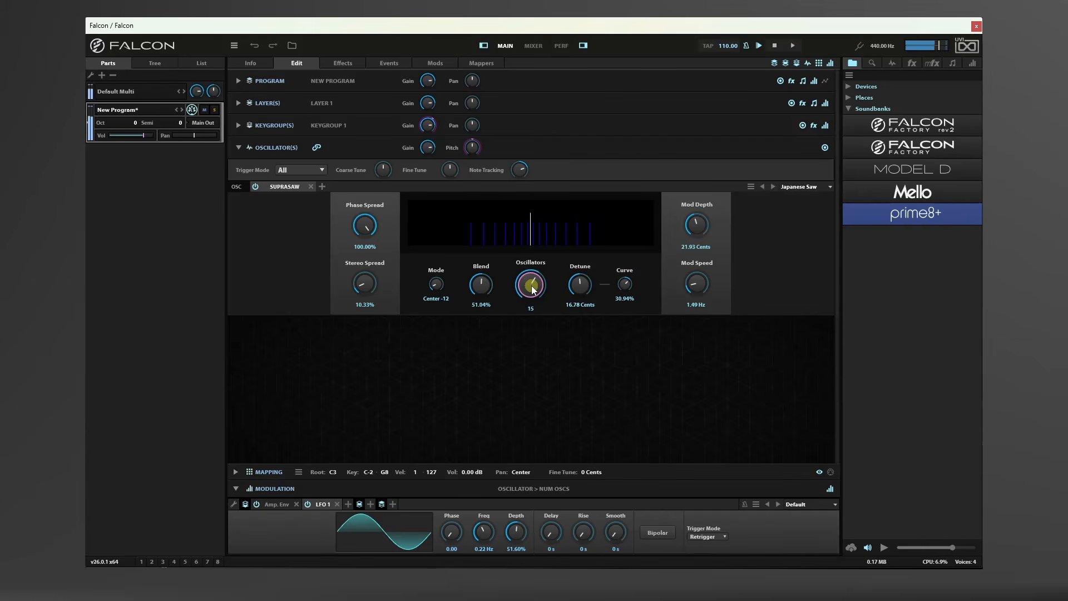
click(583, 287)
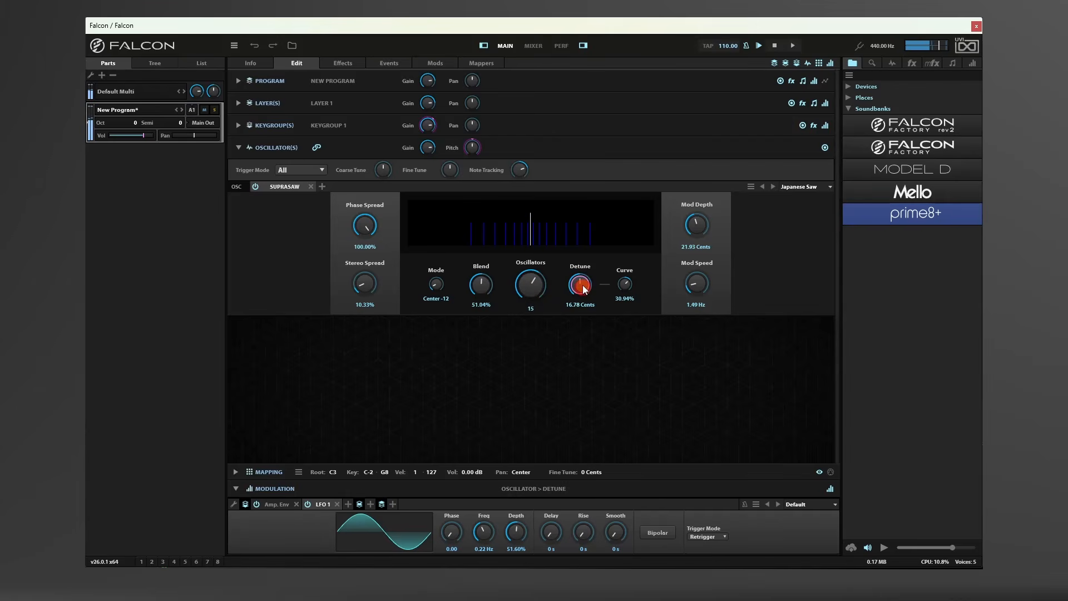
drag(583, 287, 584, 229)
mouse_move(481, 284)
mouse_down()
mouse_move(479, 238)
mouse_move(479, 324)
mouse_move(483, 279)
mouse_move(502, 286)
mouse_up()
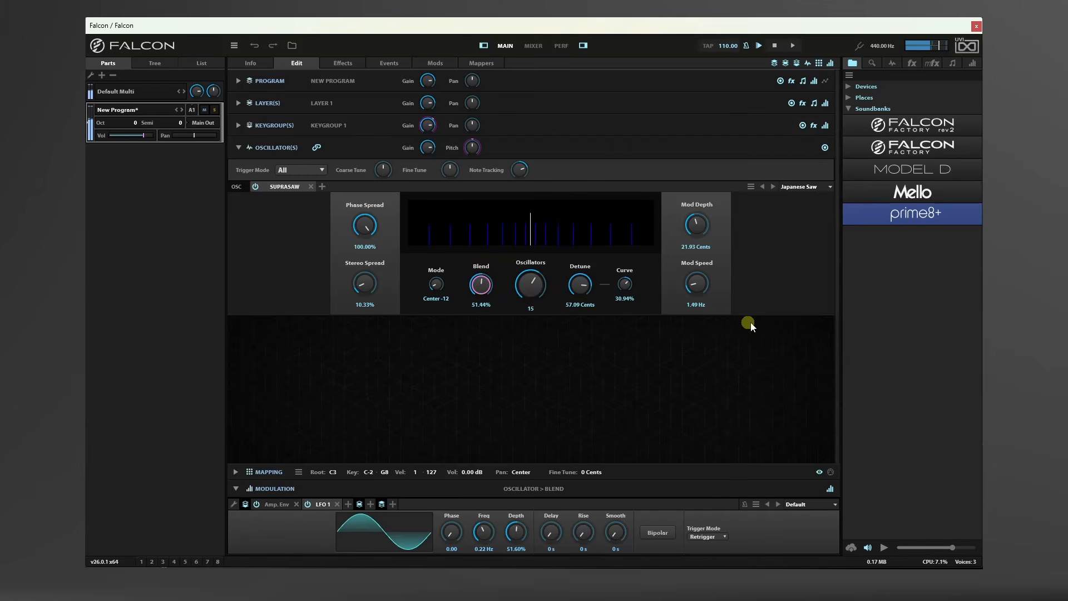
Set the SupraSaw's mod speed to 2.32 Hz, mod depth to 43.93 cents and stereo spread to 87.53%.
drag(696, 283, 702, 363)
drag(696, 231, 696, 165)
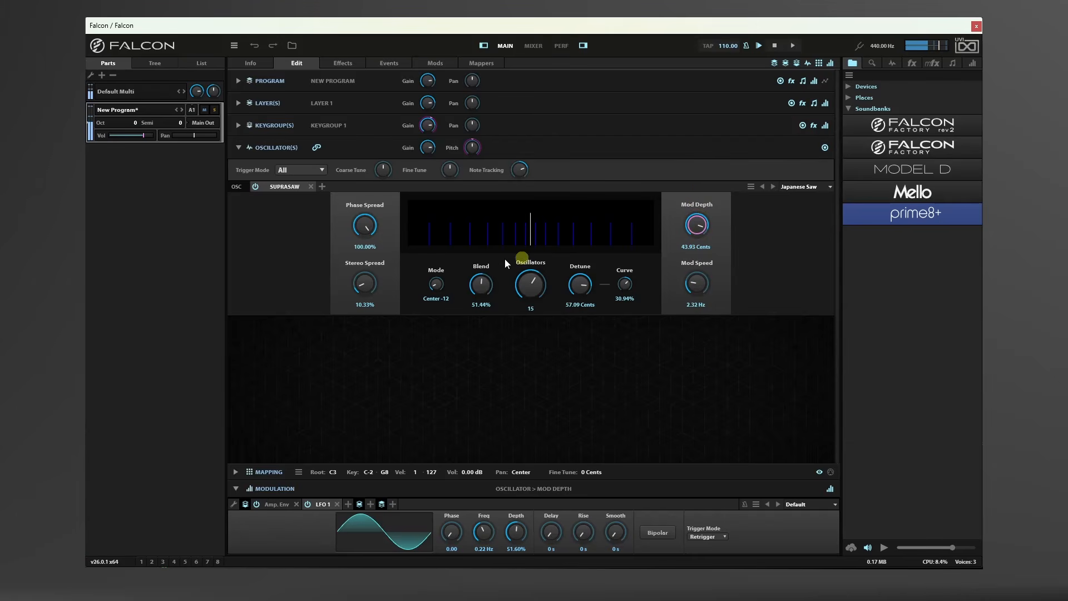
drag(366, 295, 367, 281)
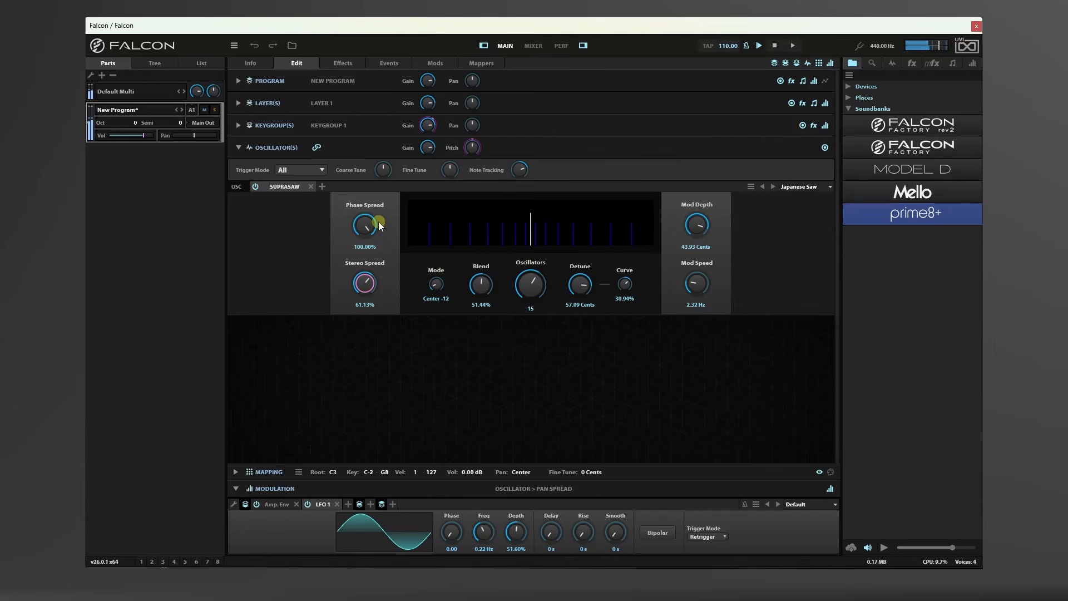
drag(384, 197, 388, 187)
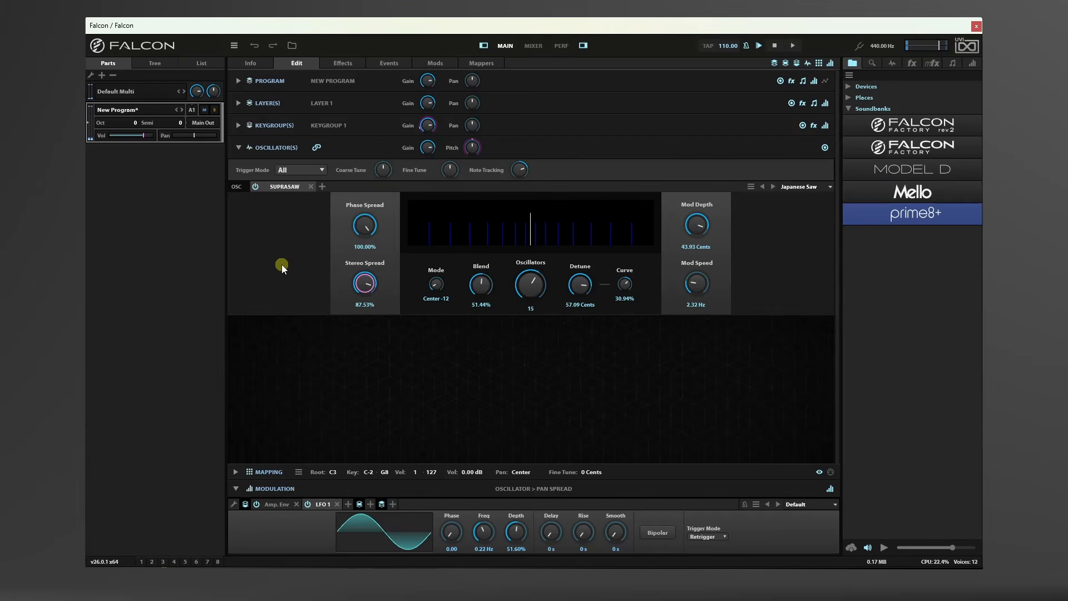
Replace the SupraSaw with an empty Sample oscillator.
click(286, 187)
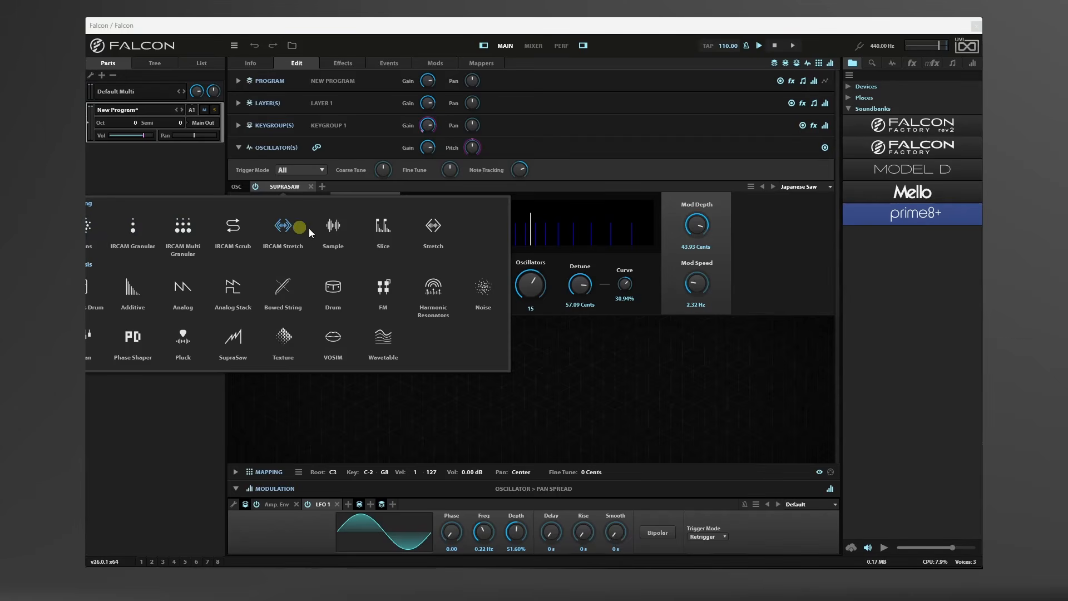
click(430, 234)
click(300, 204)
click(333, 225)
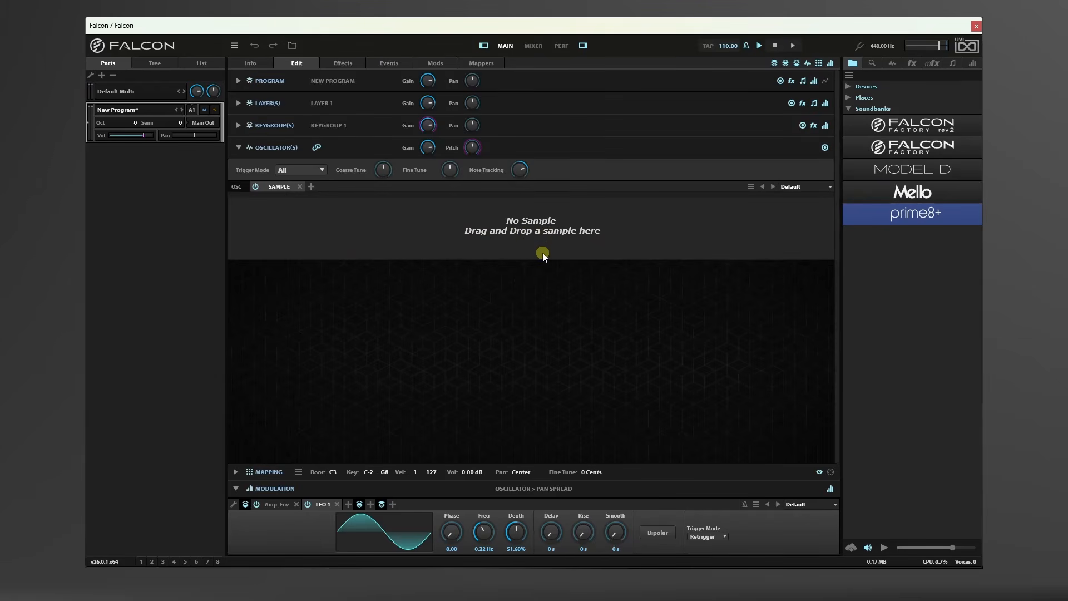
Load "Powder - Have You Ever Seen.wav" from the Sample Library's Movie Samples folder into the Sample oscillator and toggle its preview.
click(850, 98)
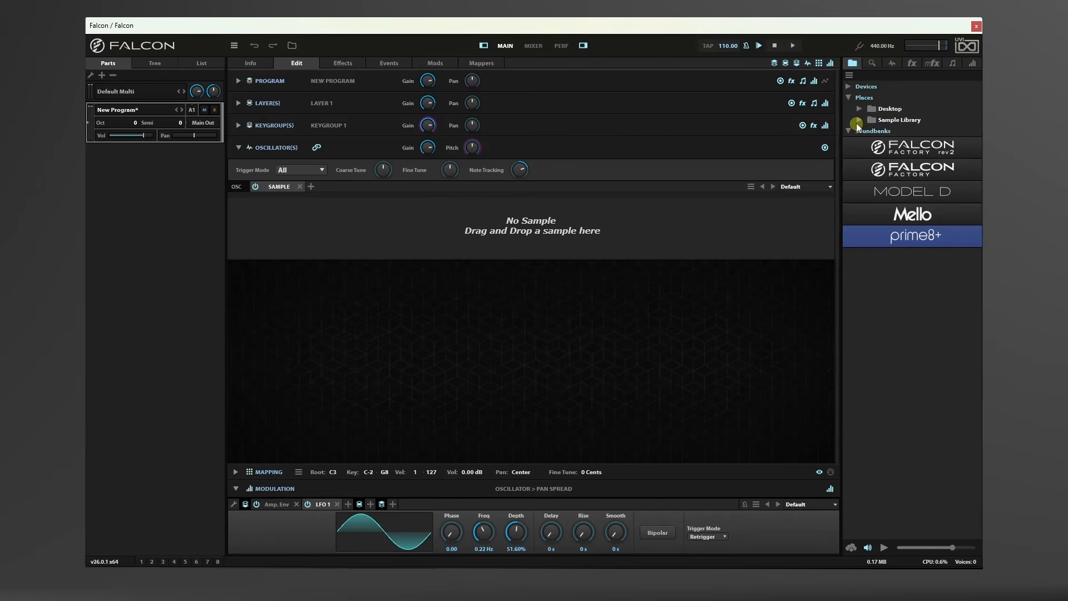
click(857, 123)
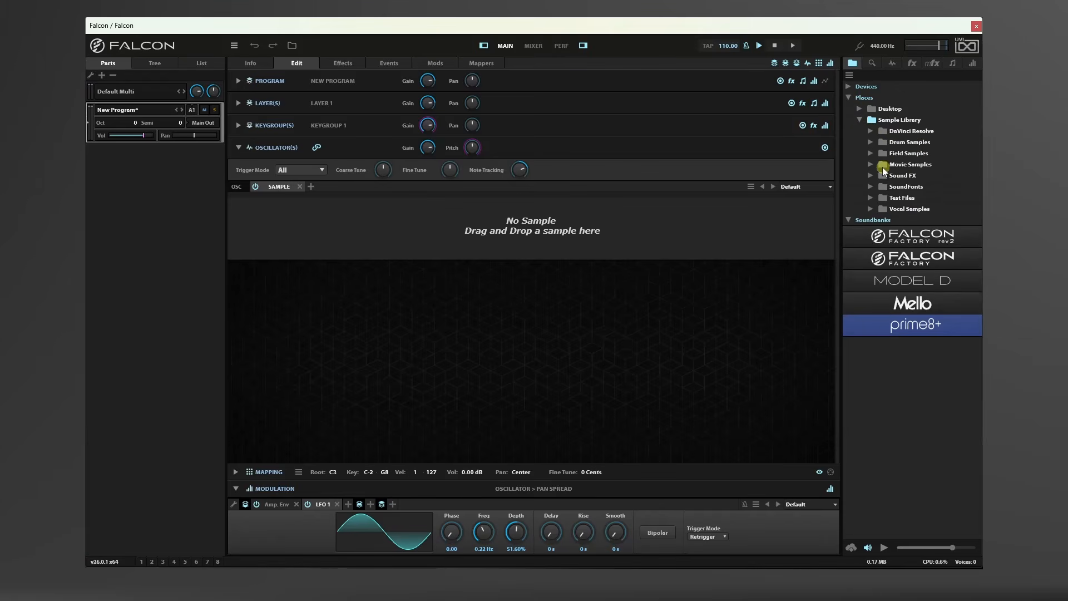
click(871, 165)
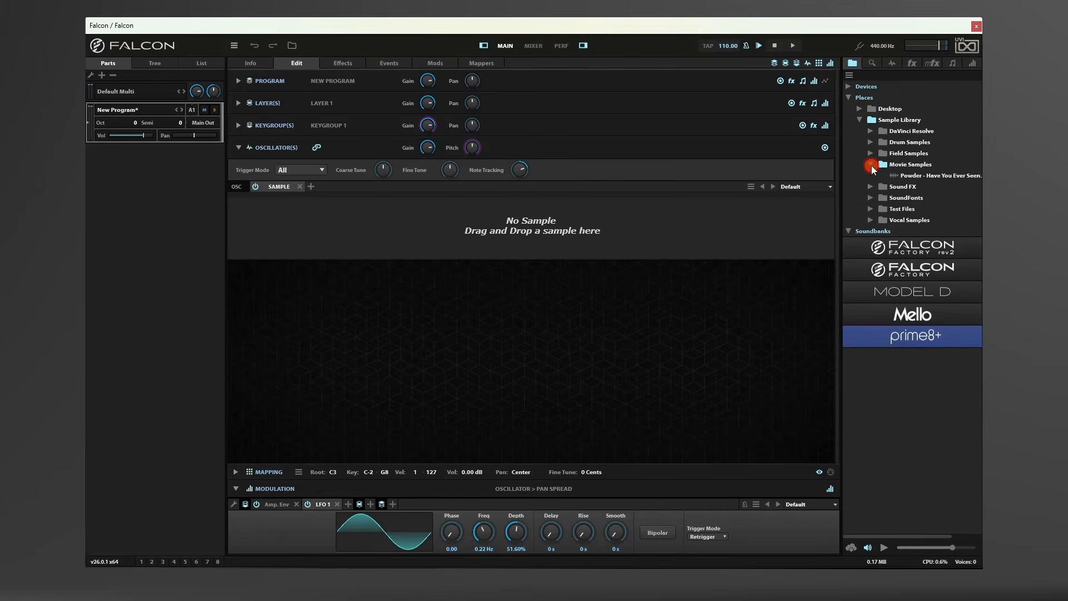
double_click(939, 174)
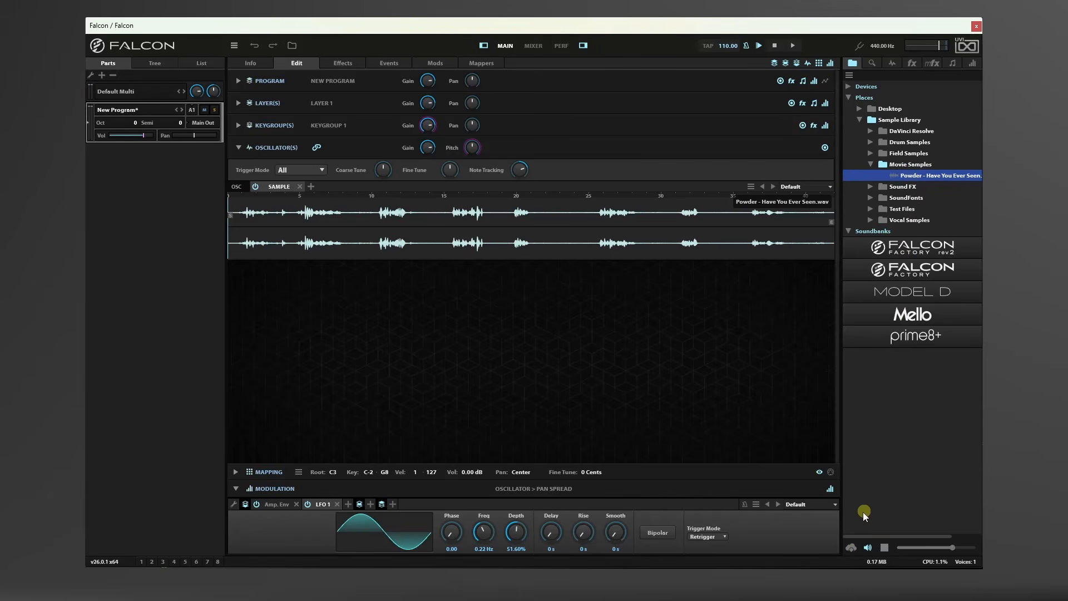
click(885, 548)
click(883, 547)
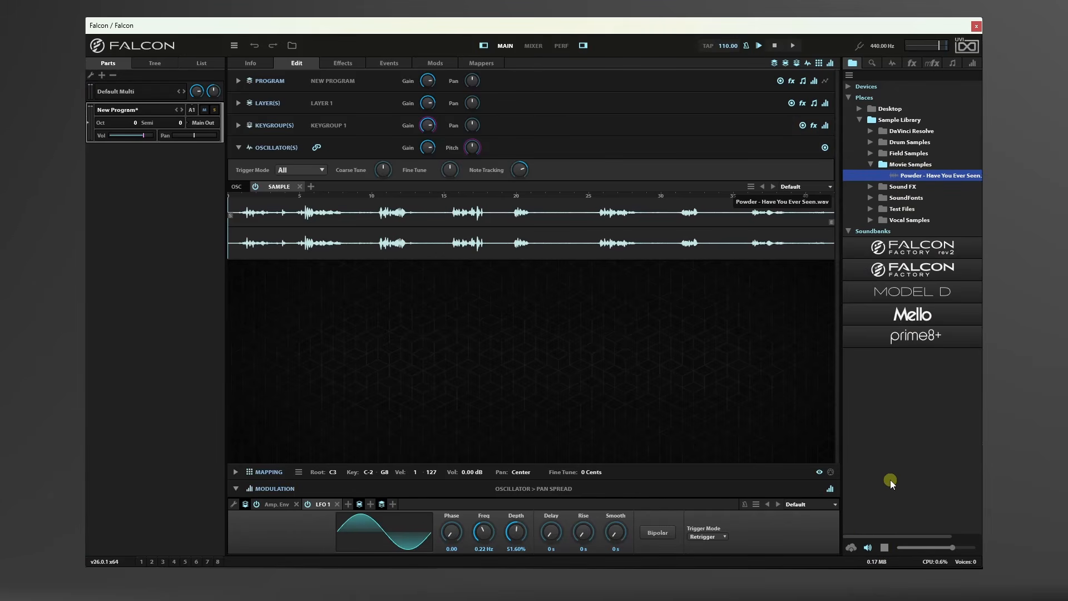
click(885, 548)
mouse_move(956, 550)
Show the keygroup mapping, play the sample from its keyboard, and collapse the mapping again.
click(236, 471)
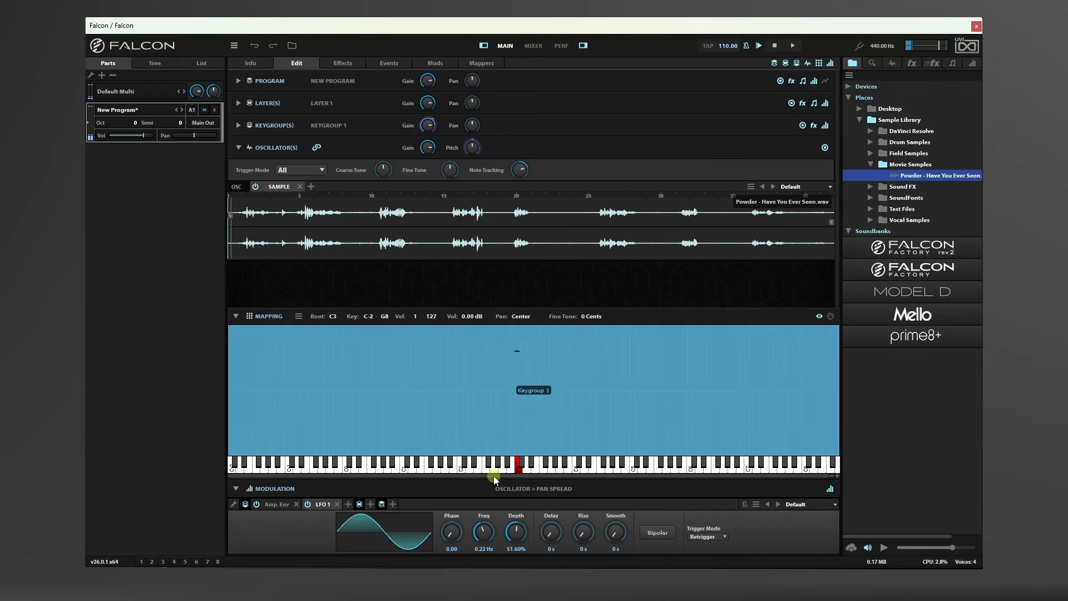
click(532, 465)
click(235, 317)
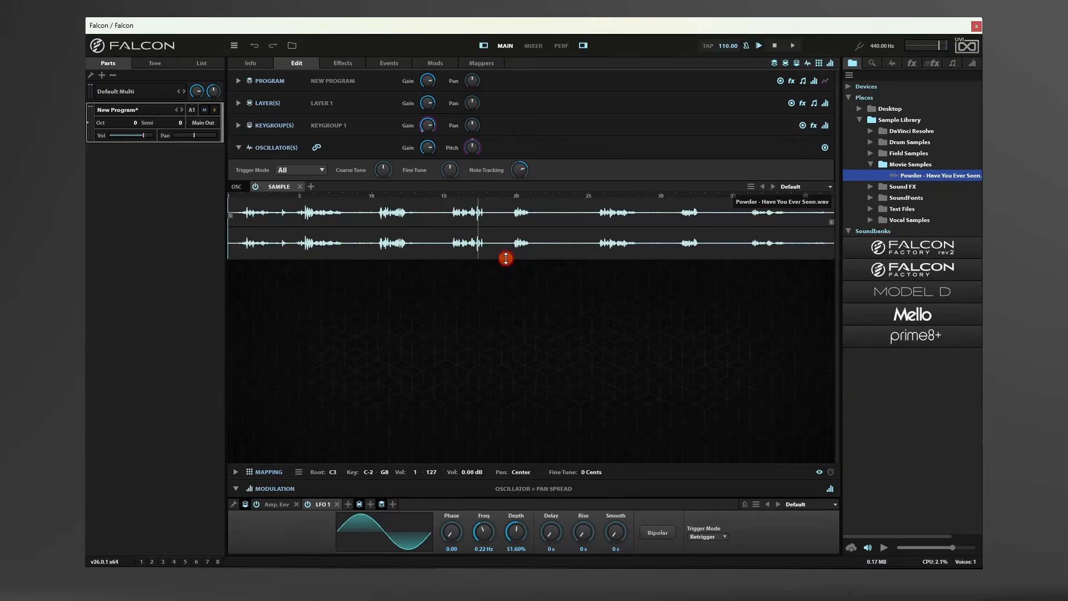
Enlarge the waveform display and trim the sample's playback range to about 5 s through 18 s.
drag(506, 259, 506, 319)
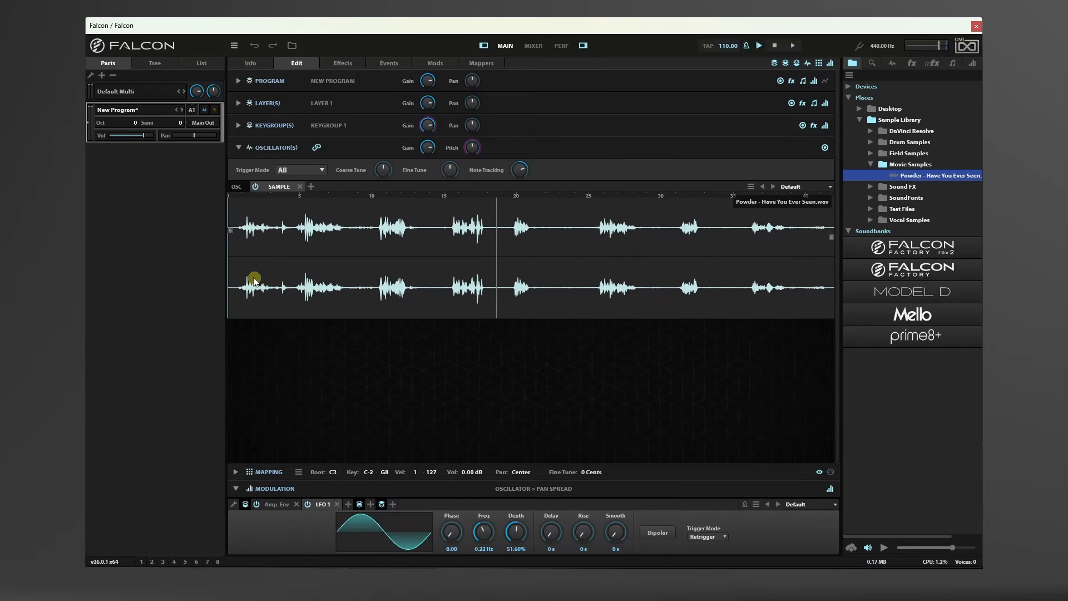
drag(230, 256, 298, 269)
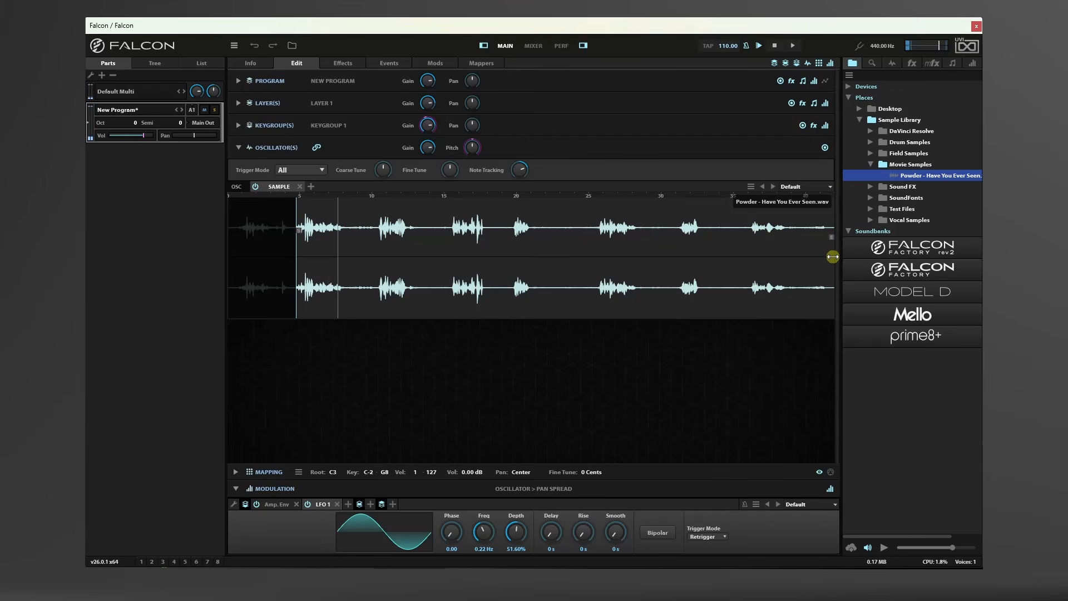
drag(832, 256, 483, 251)
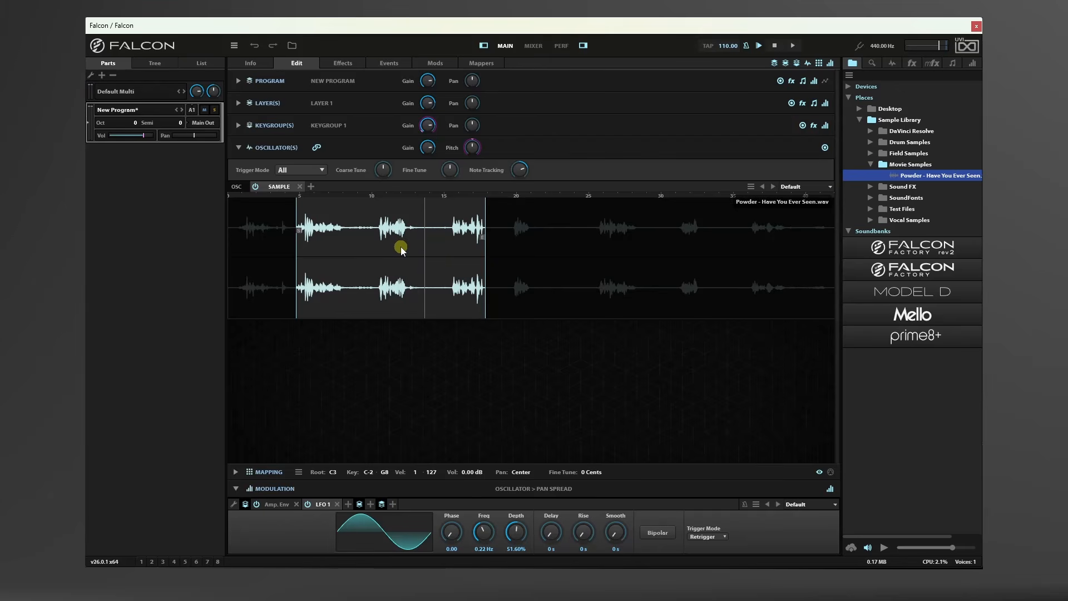
Replace the Sample oscillator with Grains and move its position to the first phrase near the sample's beginning.
click(274, 188)
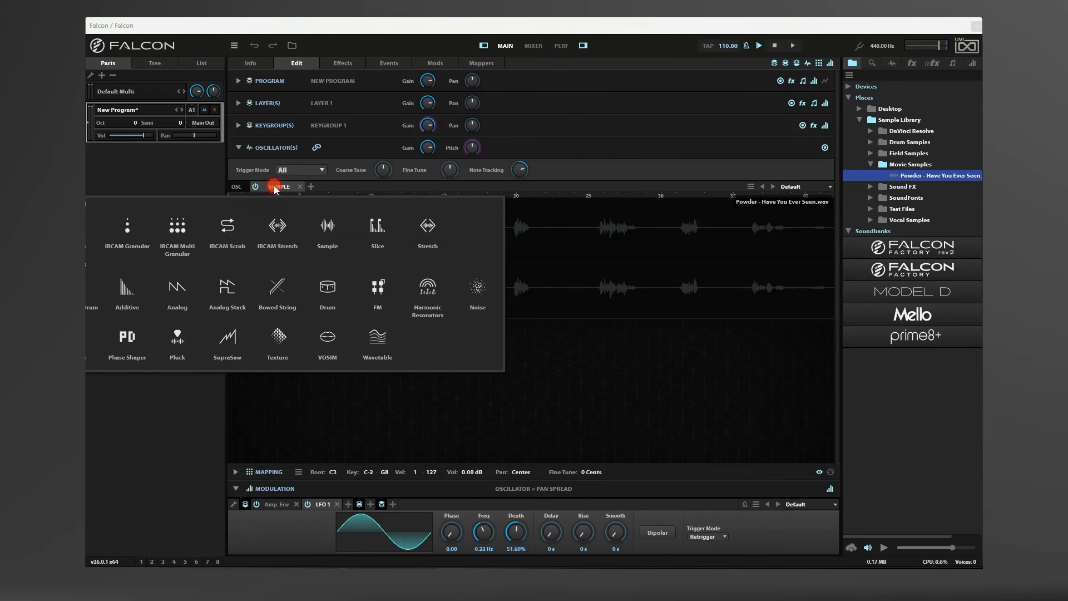
click(87, 232)
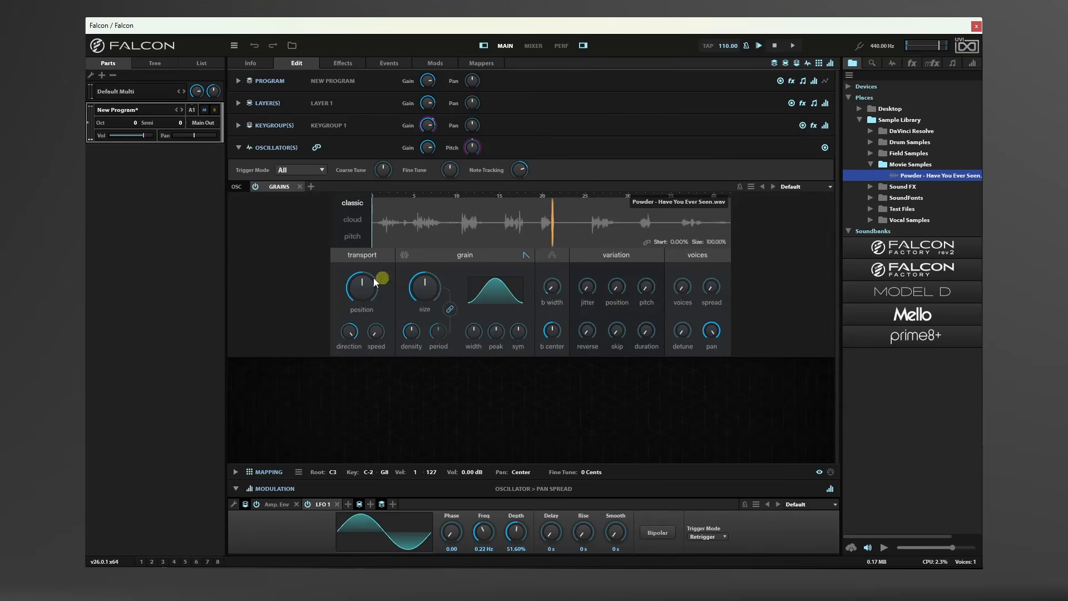
mouse_move(357, 288)
drag(357, 288, 373, 354)
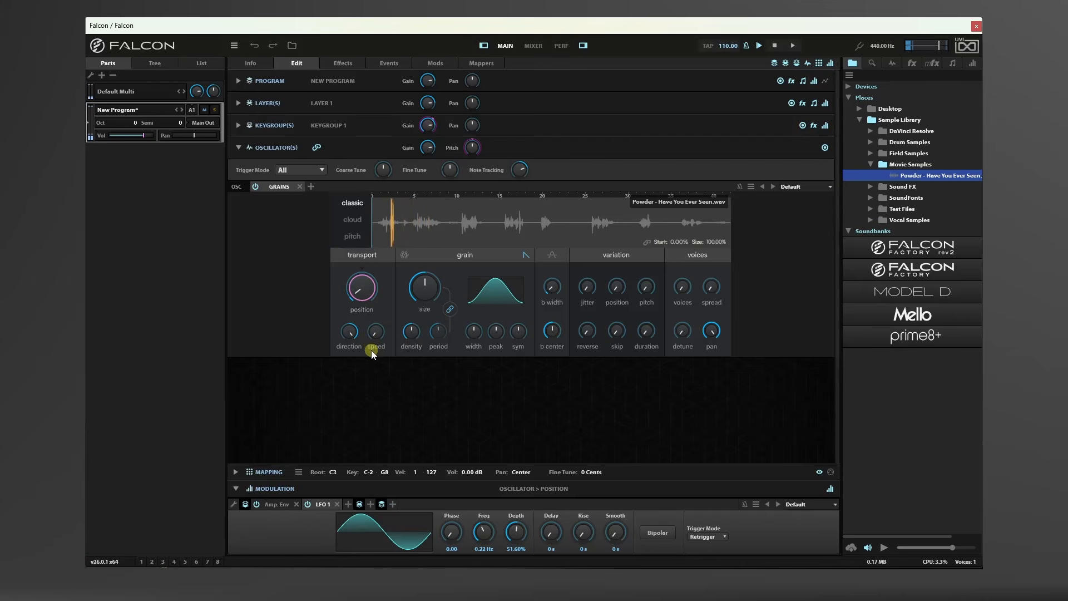
Increase the grain size, raise the playback speed slightly and adjust the playback direction.
click(440, 289)
mouse_move(440, 289)
mouse_down()
mouse_move(428, 292)
mouse_move(436, 273)
mouse_up()
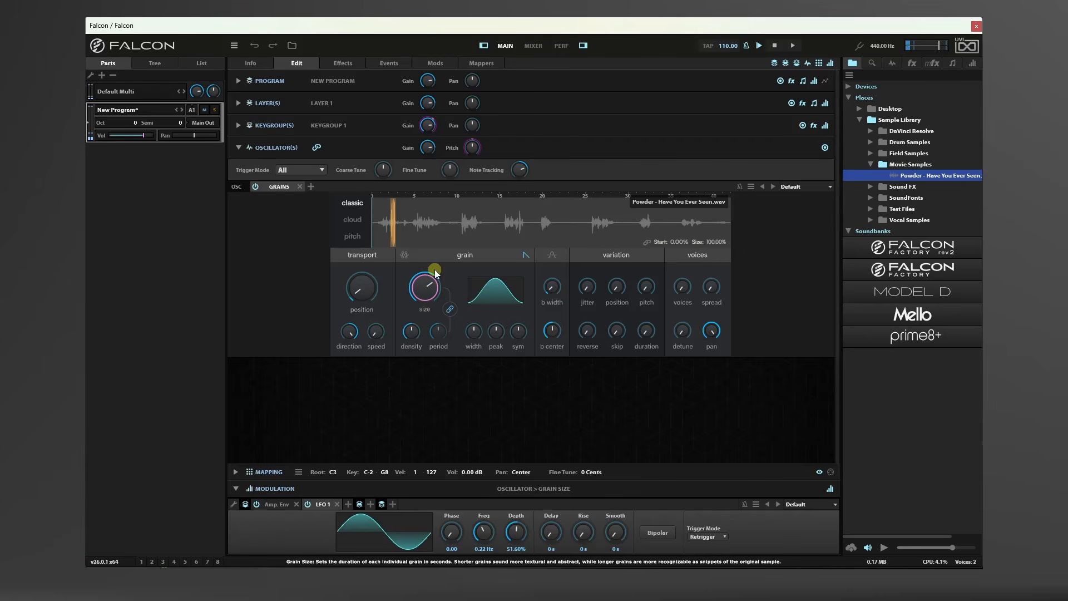
click(377, 339)
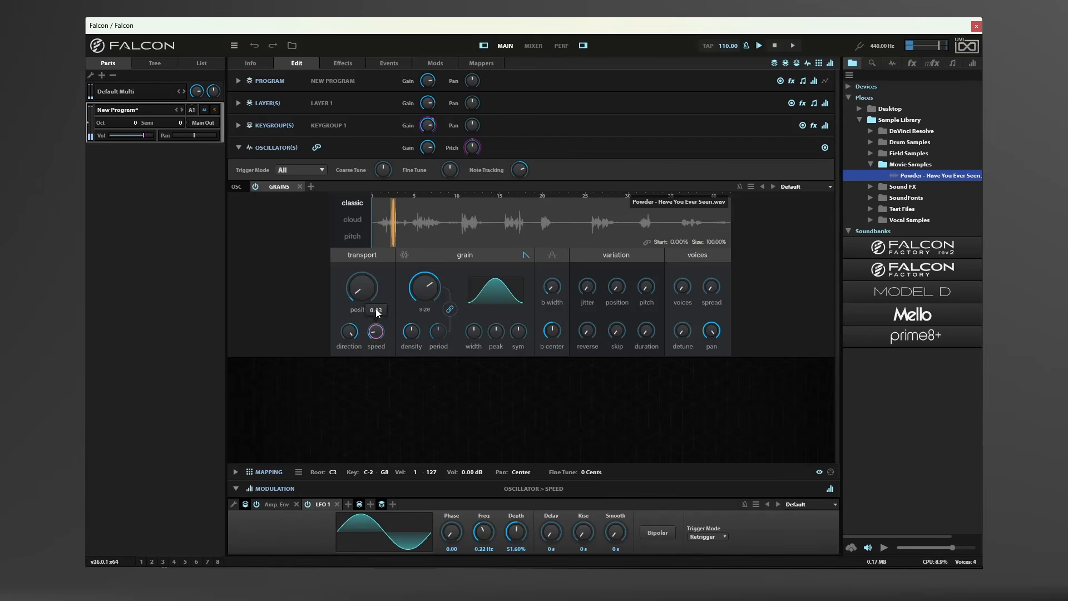
click(349, 331)
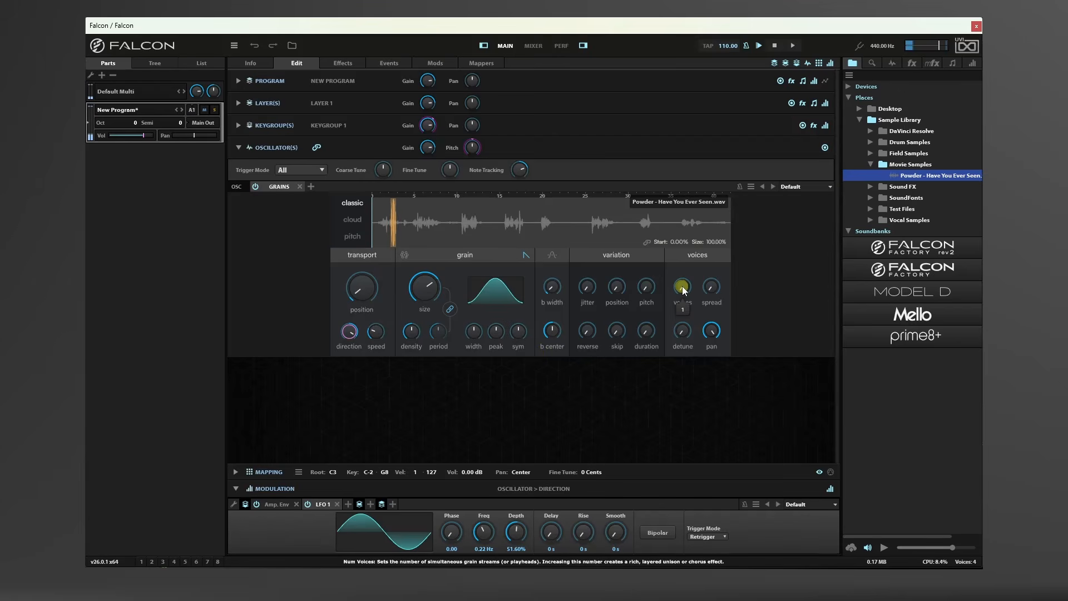
Set the Grains oscillator to 4 voices with more spread and detune, a longer grain size, 44.40% position and a faster speed.
drag(682, 287, 680, 236)
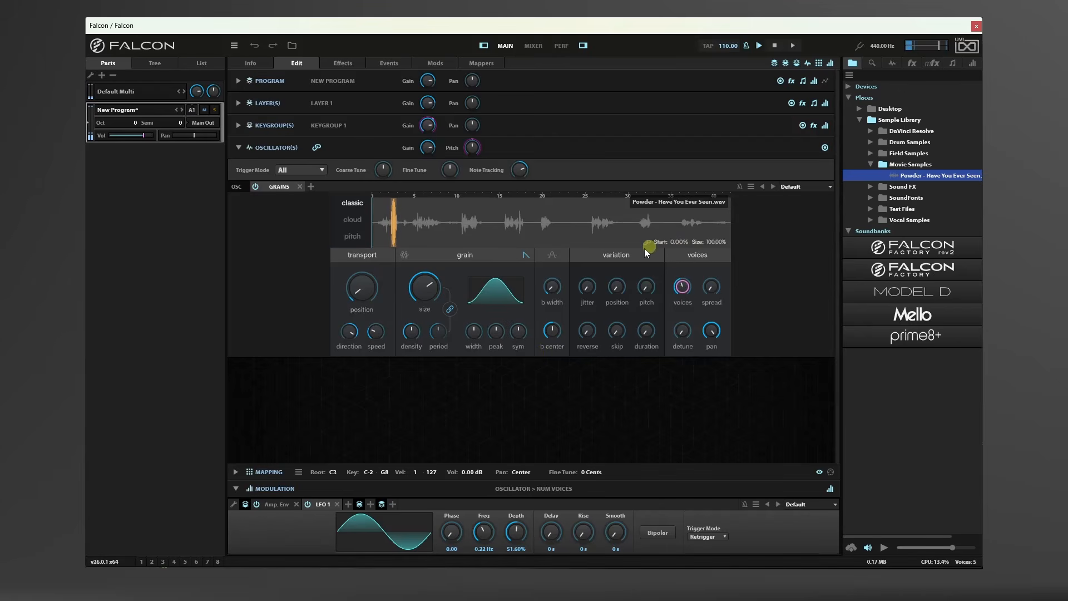
drag(420, 299, 418, 278)
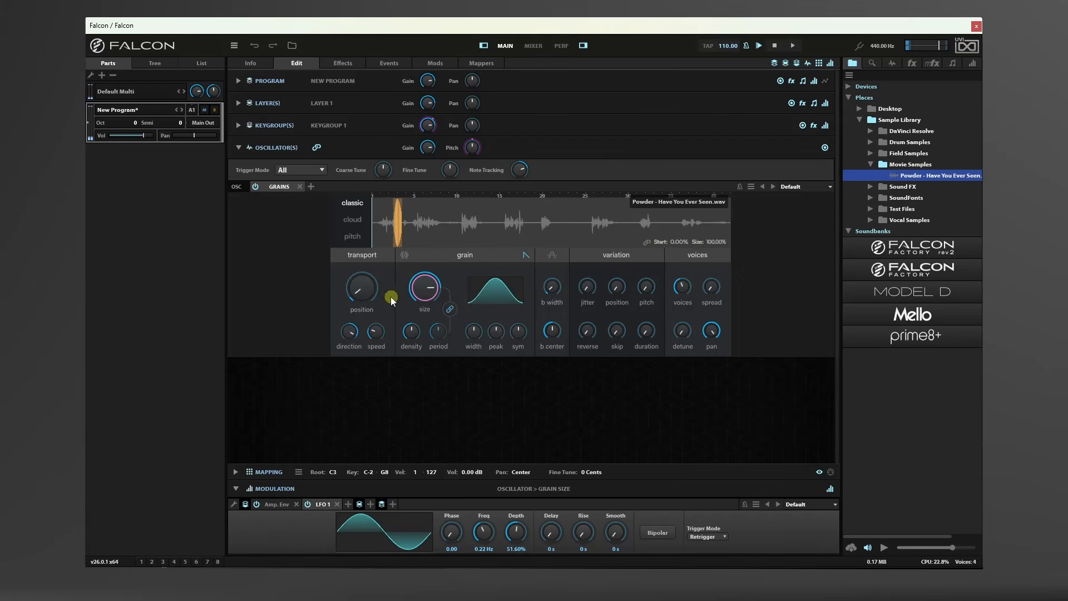
drag(363, 295, 362, 263)
click(376, 332)
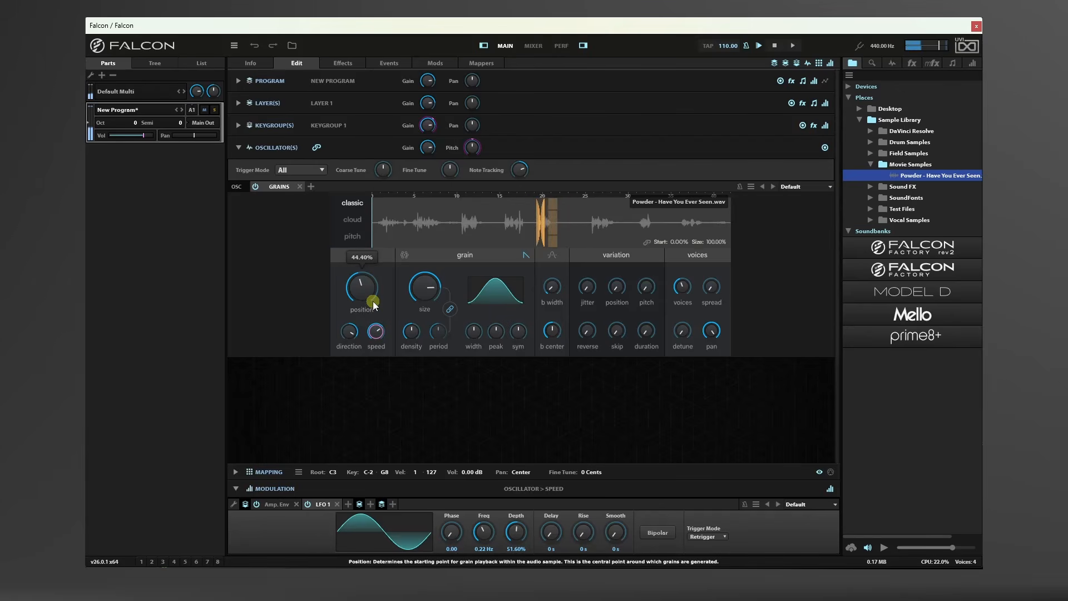
click(711, 287)
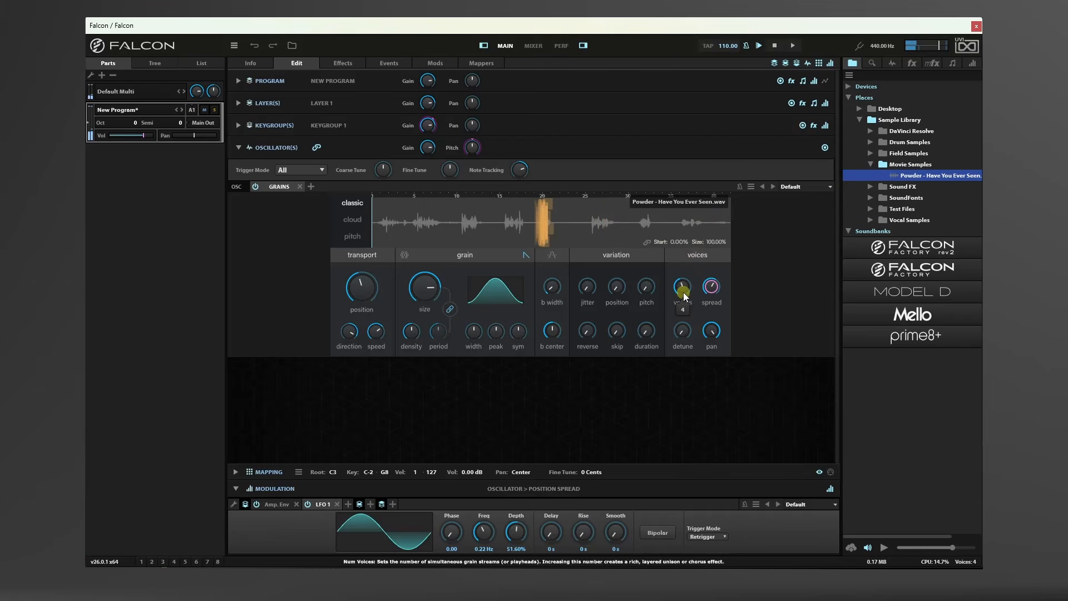
drag(689, 336, 683, 285)
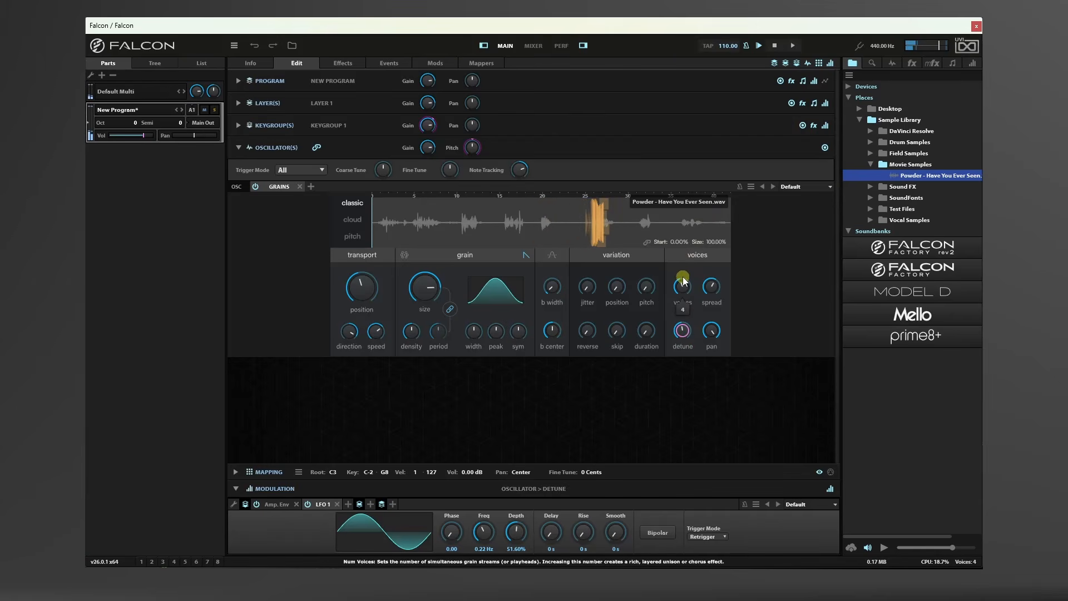
Move the grain position back to about 6 s, centre the playback direction and shorten the grain size to 358 ms.
mouse_move(362, 299)
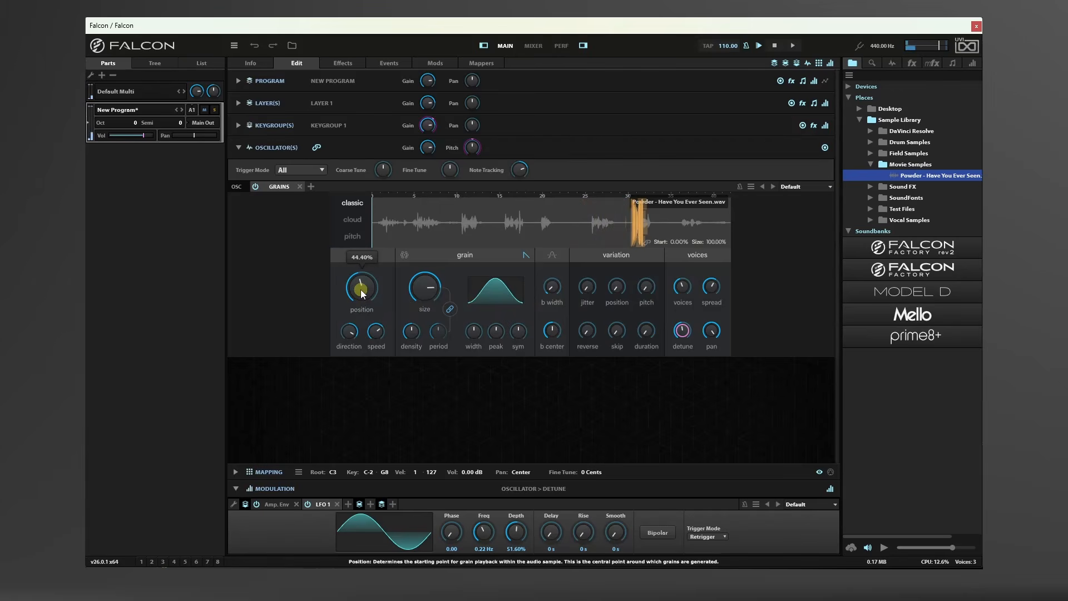
drag(360, 288, 350, 378)
click(350, 335)
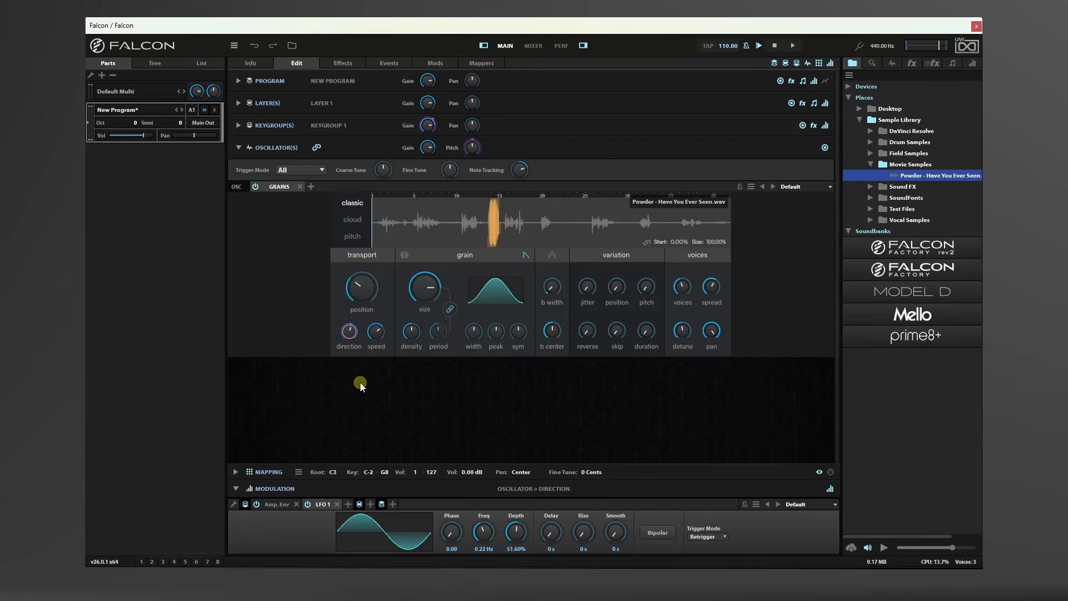
double_click(351, 335)
drag(360, 290, 359, 313)
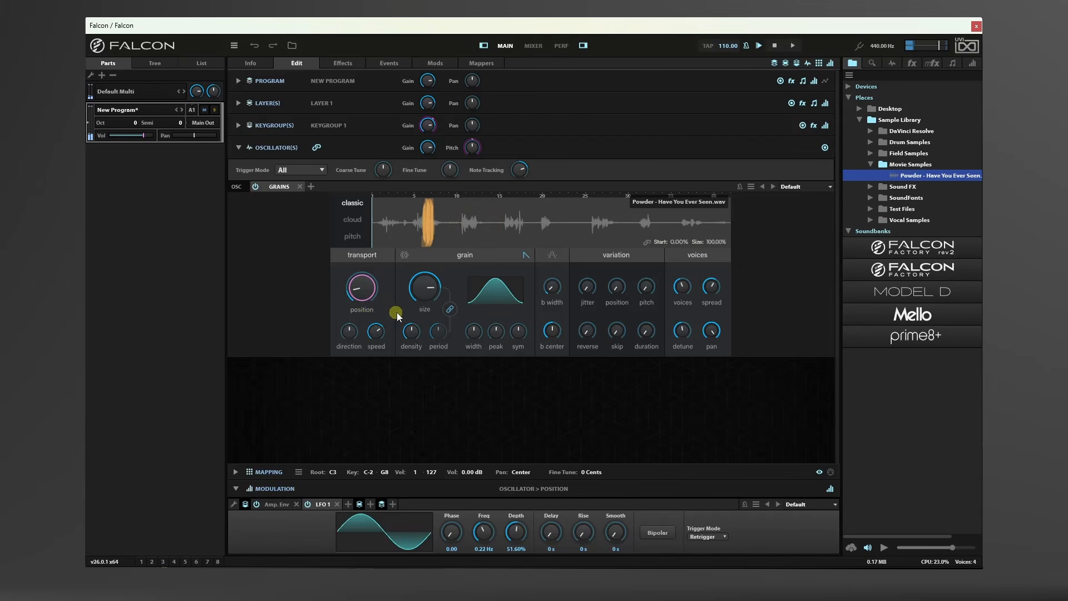
mouse_move(425, 306)
mouse_move(425, 309)
mouse_down()
mouse_move(427, 279)
mouse_move(427, 329)
mouse_up()
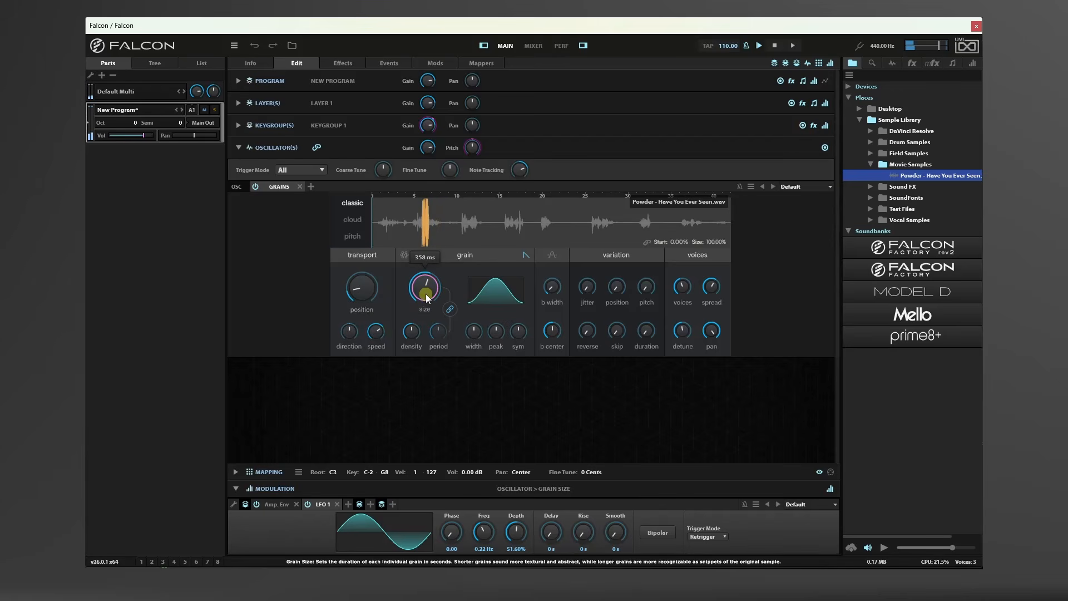
Add a Bloom reverb with the Big and Diffuse preset from Large to Endless to Layer 1's effects.
click(238, 103)
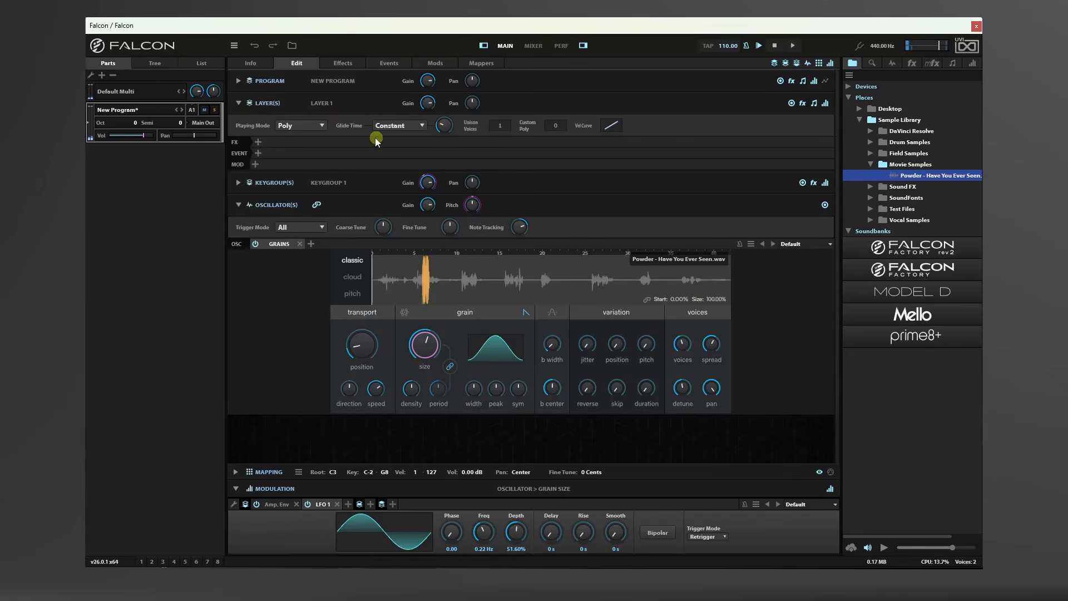
click(258, 143)
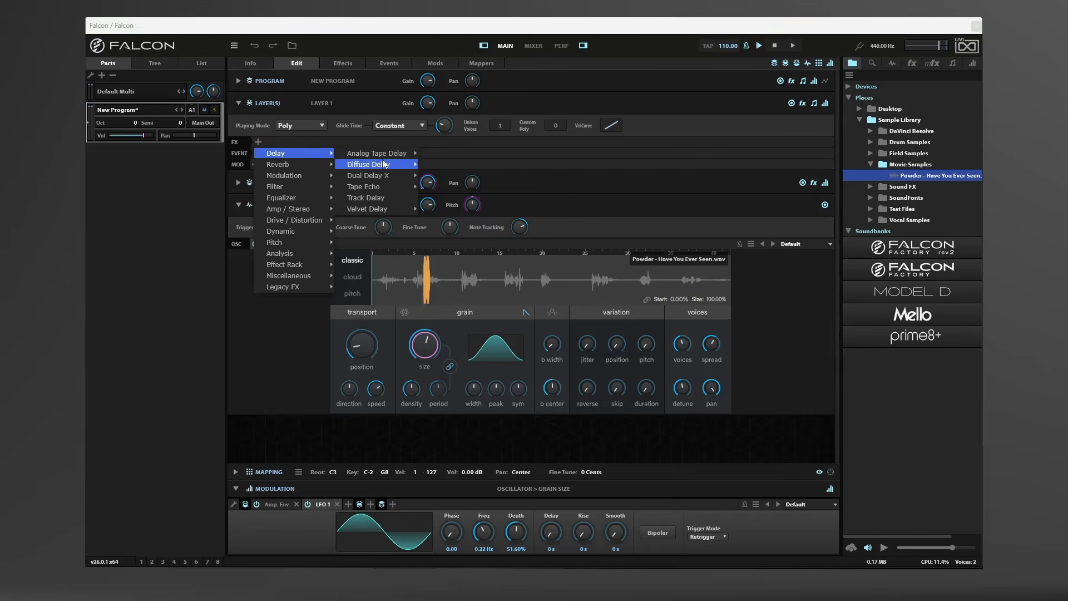
mouse_move(301, 164)
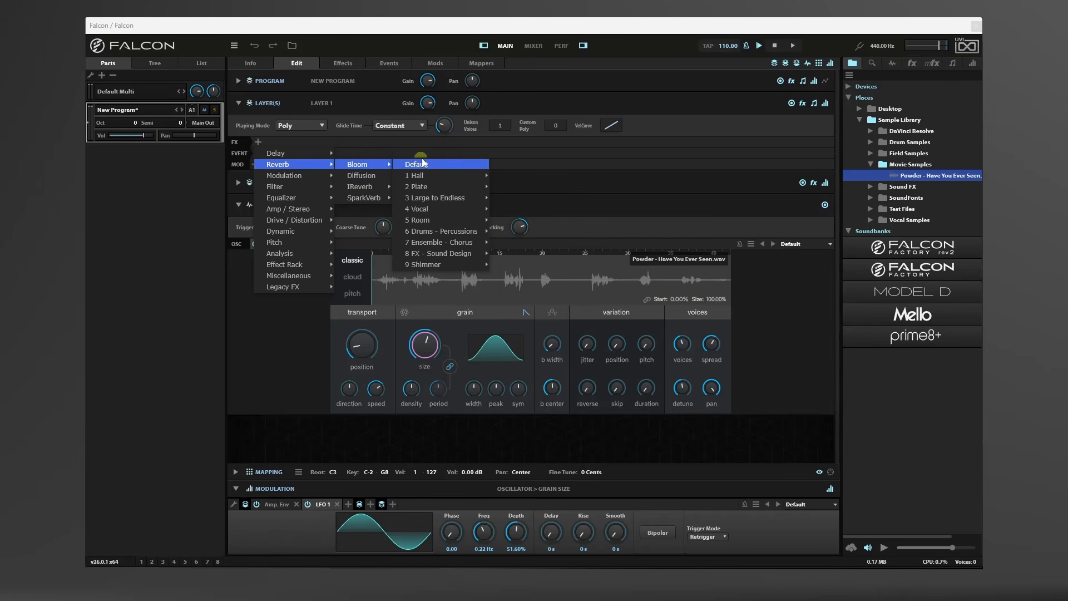
mouse_move(445, 200)
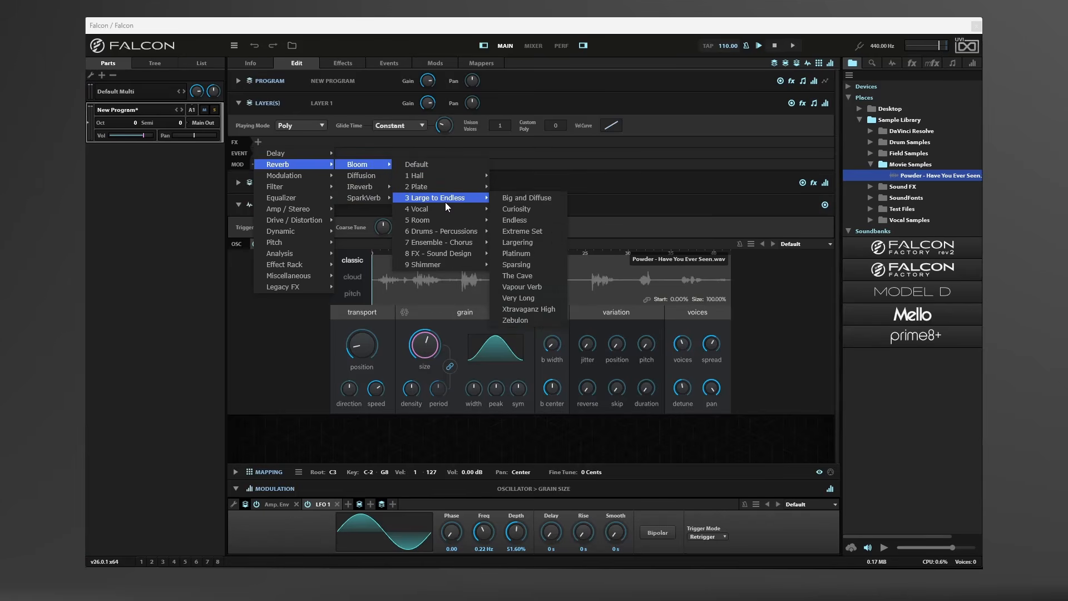
click(526, 198)
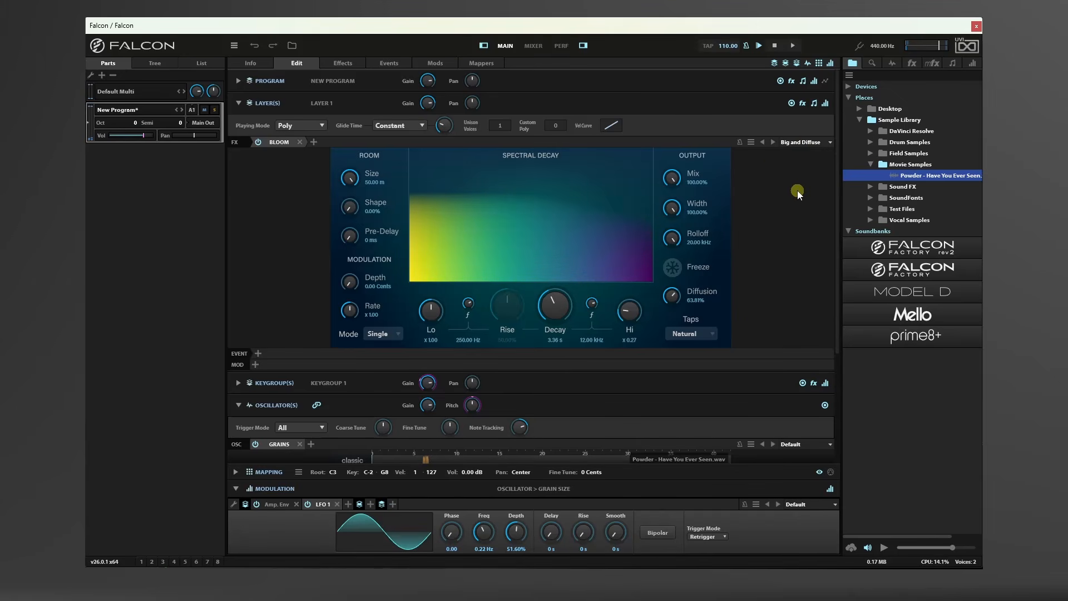
Audition the Large to Endless presets Curiosity, Endless, Extreme Set, Largering and Platinum on the Bloom reverb.
click(814, 143)
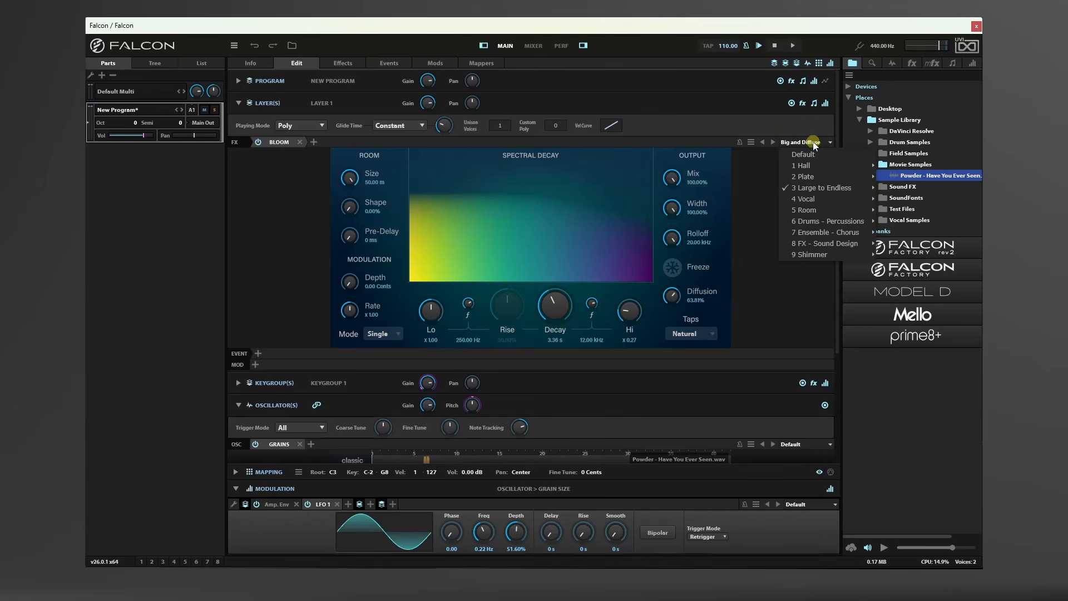
mouse_move(805, 191)
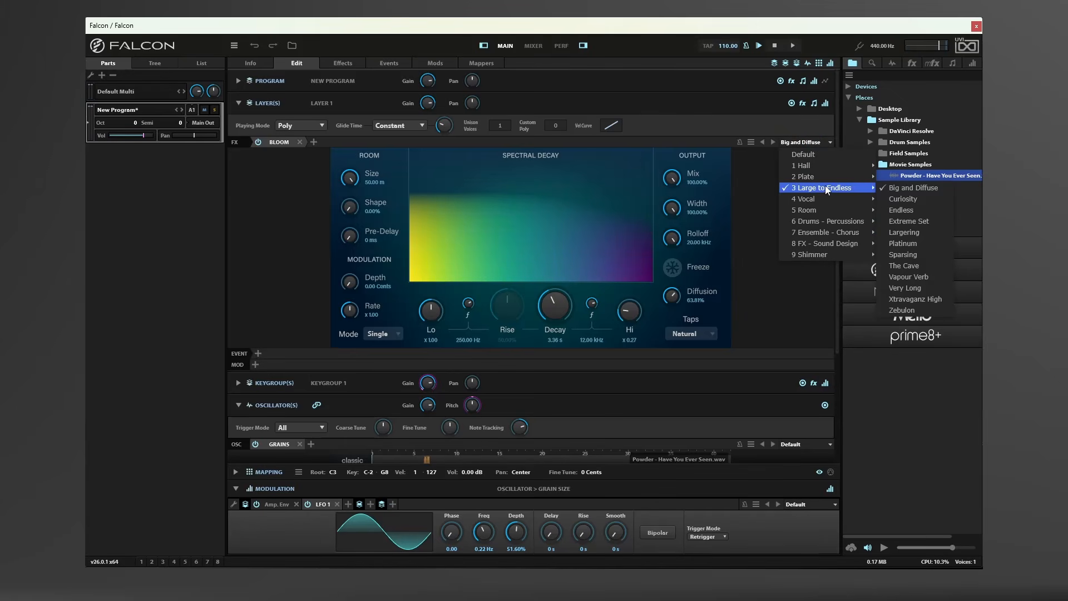
click(762, 192)
click(772, 141)
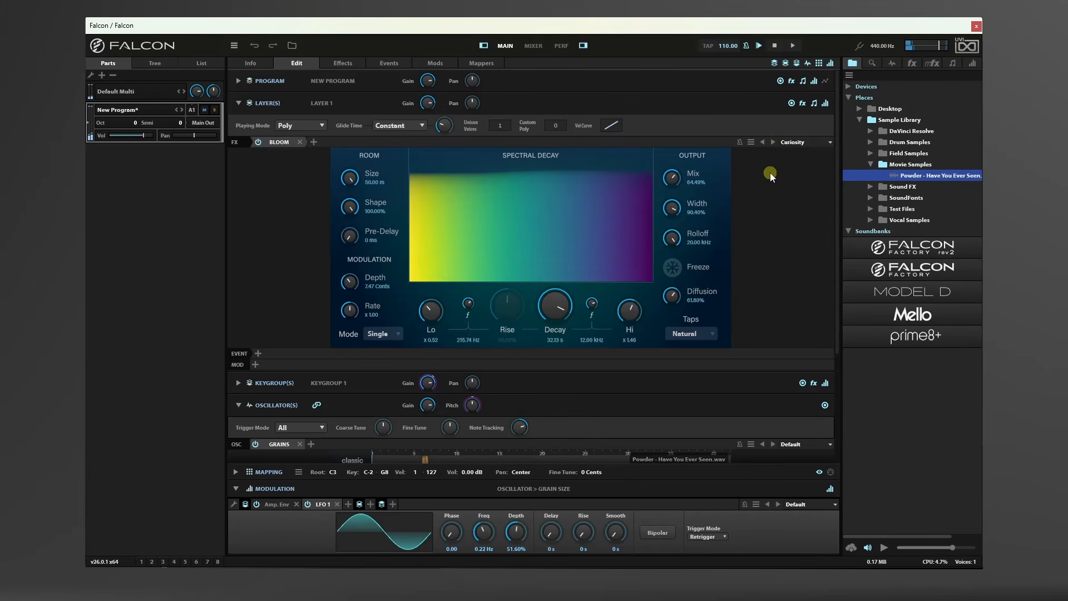
click(772, 142)
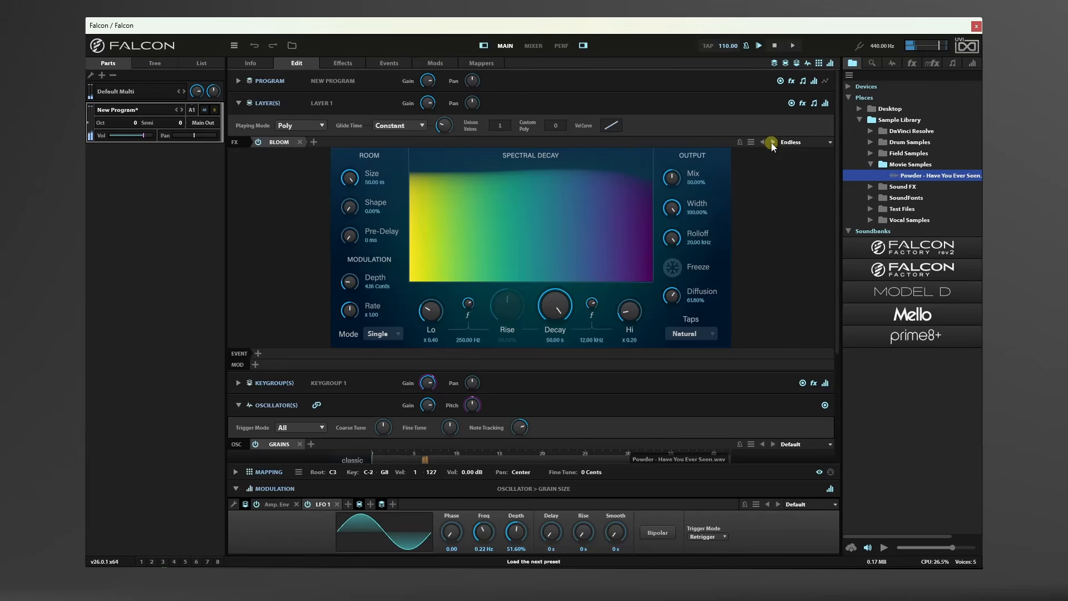
click(772, 142)
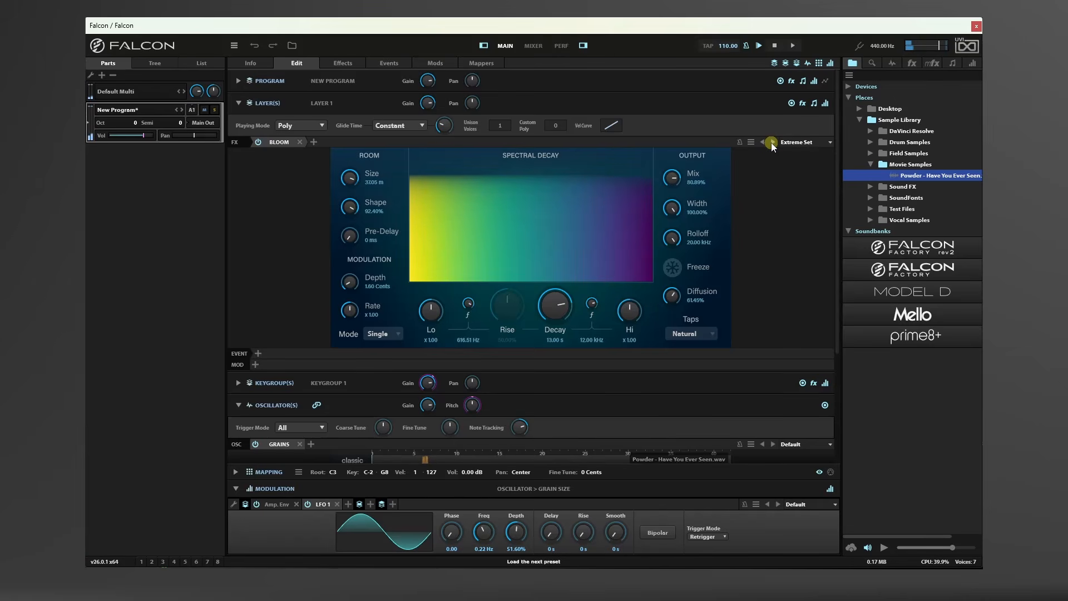
click(773, 143)
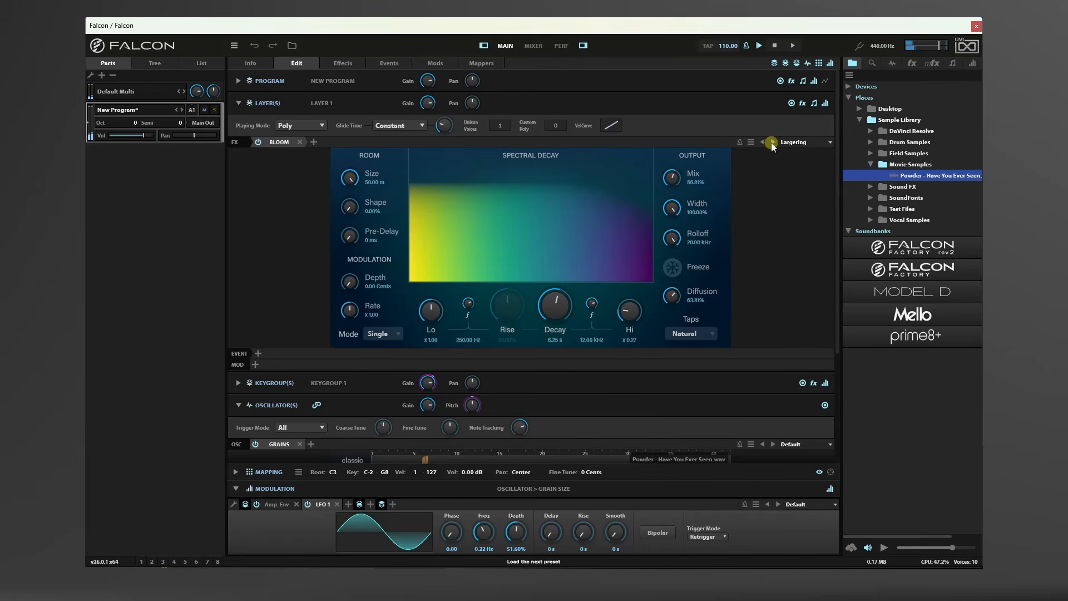
click(772, 142)
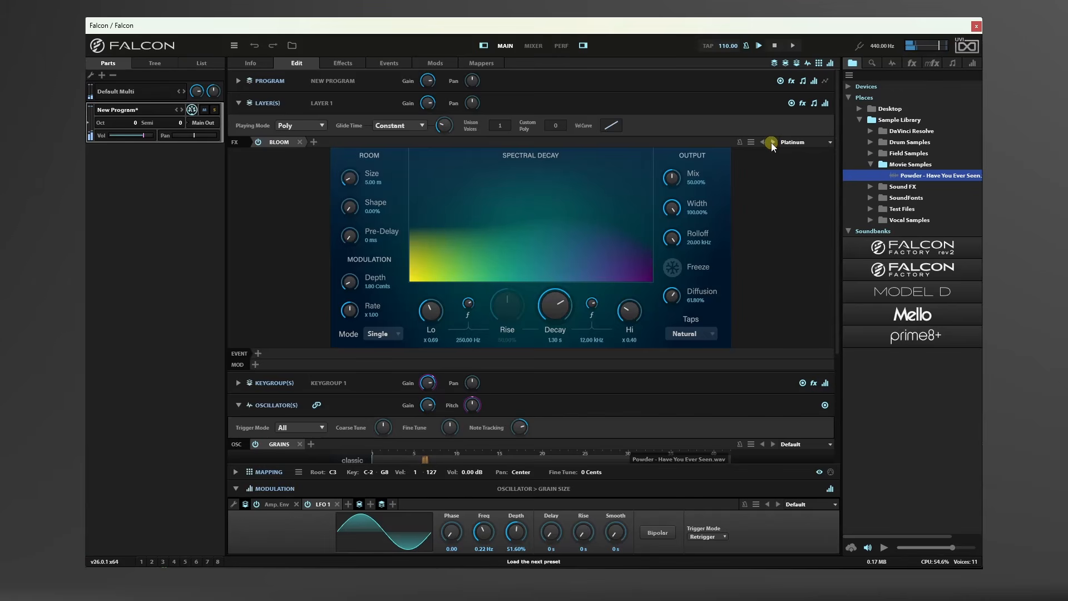
Load Bloom's Final Countdown preset from the Shimmer category and advance through the following presets to Lost in Spark.
click(787, 143)
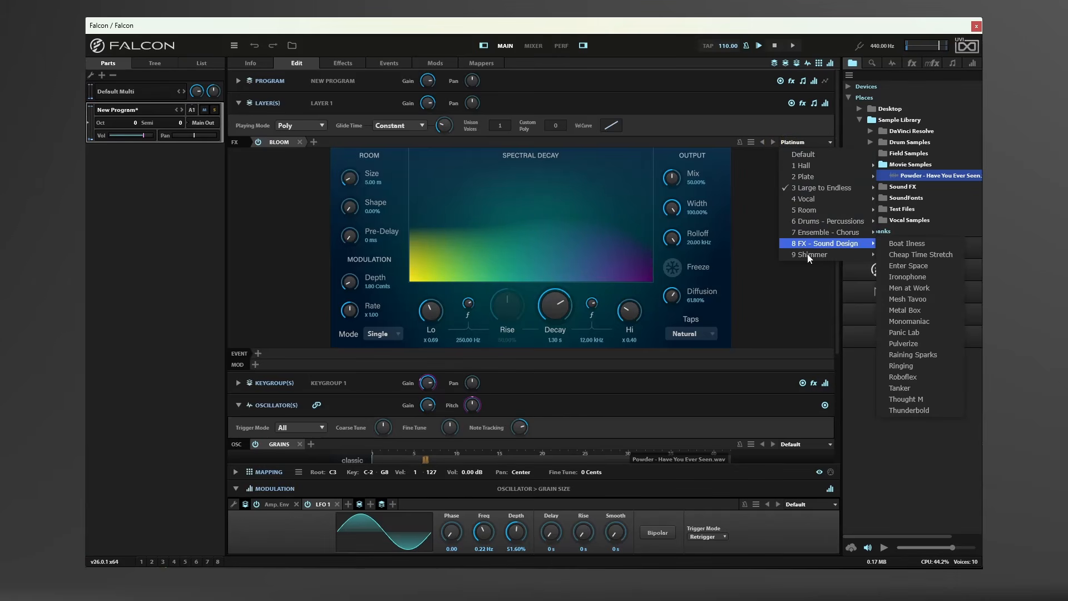
mouse_move(833, 256)
click(904, 255)
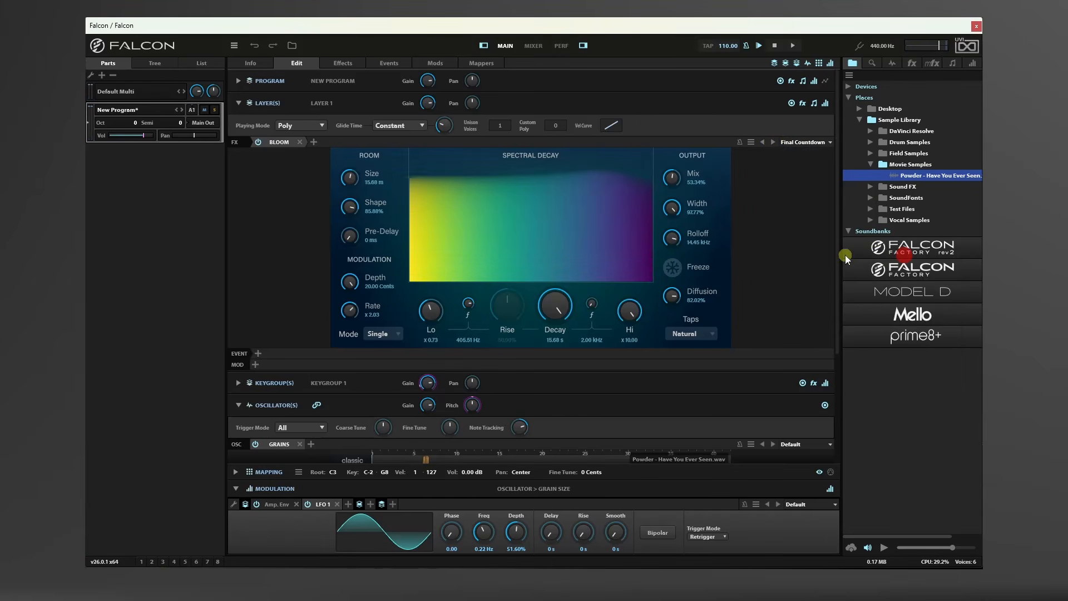
click(773, 141)
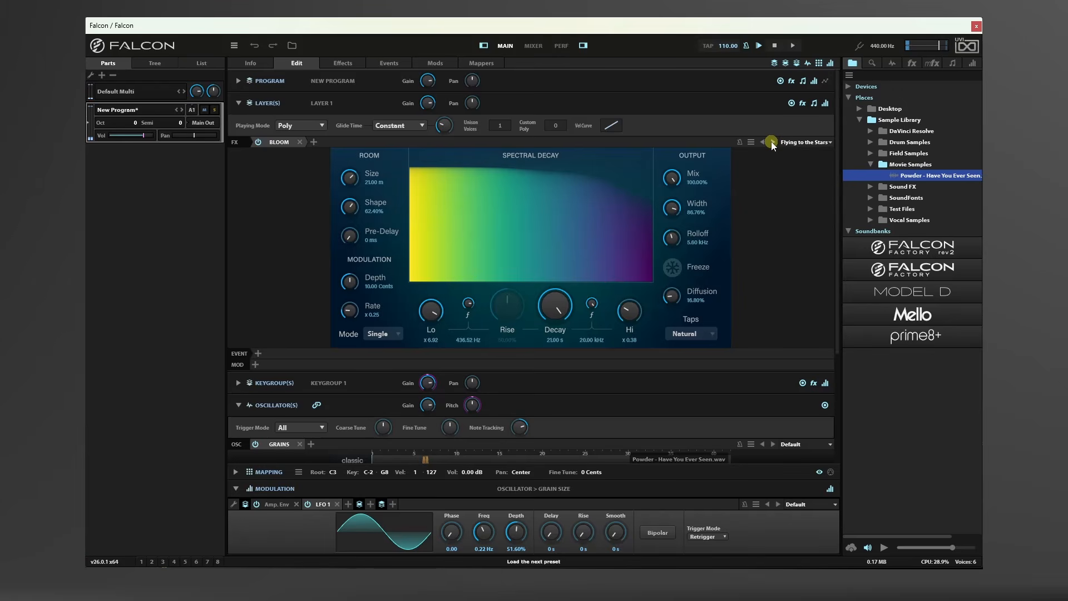
click(773, 142)
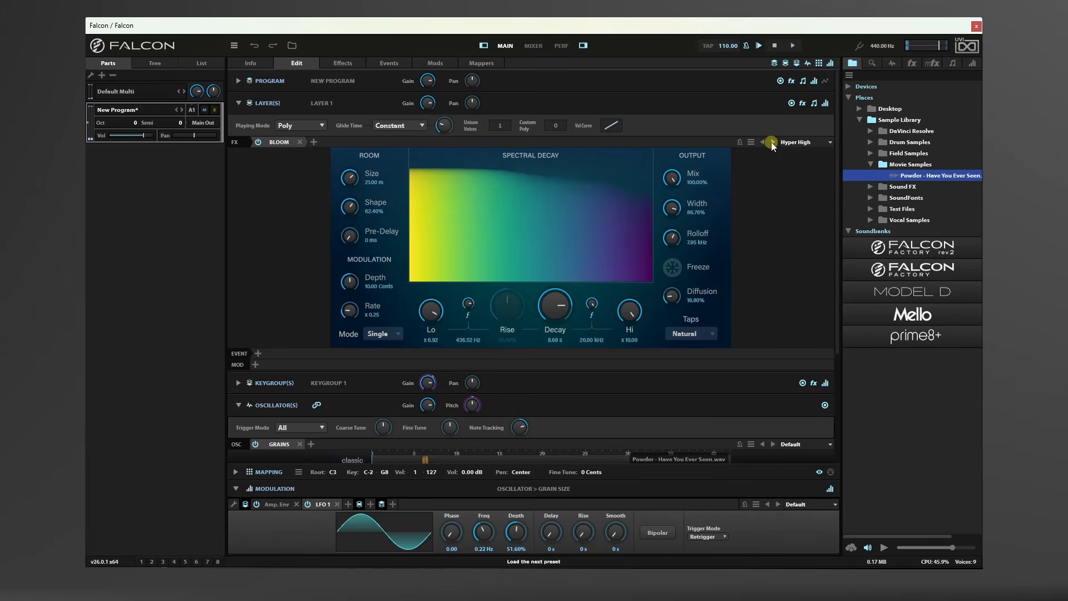
click(771, 142)
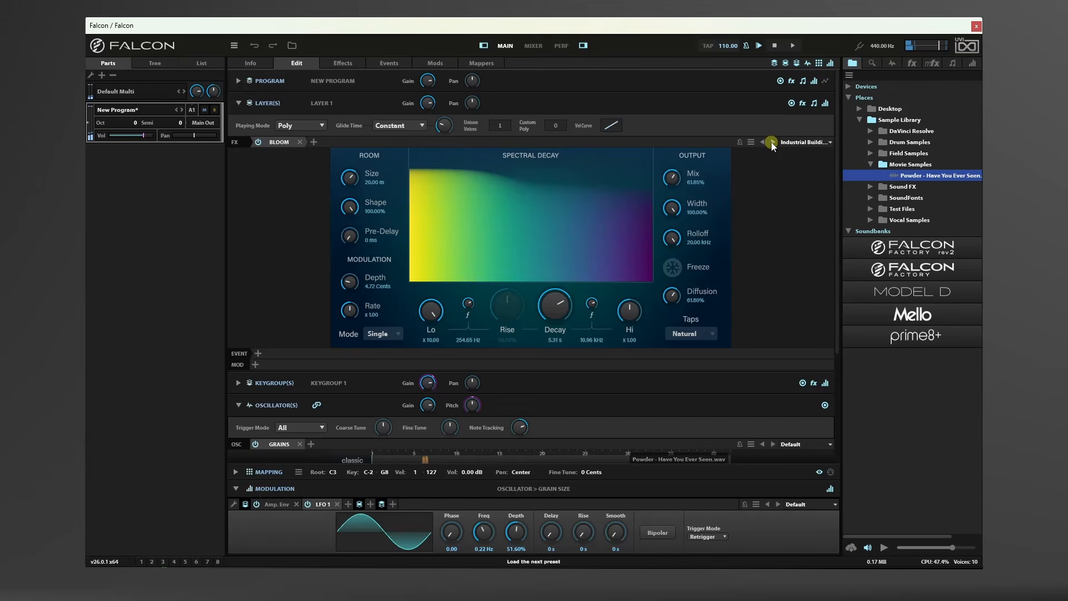
click(773, 143)
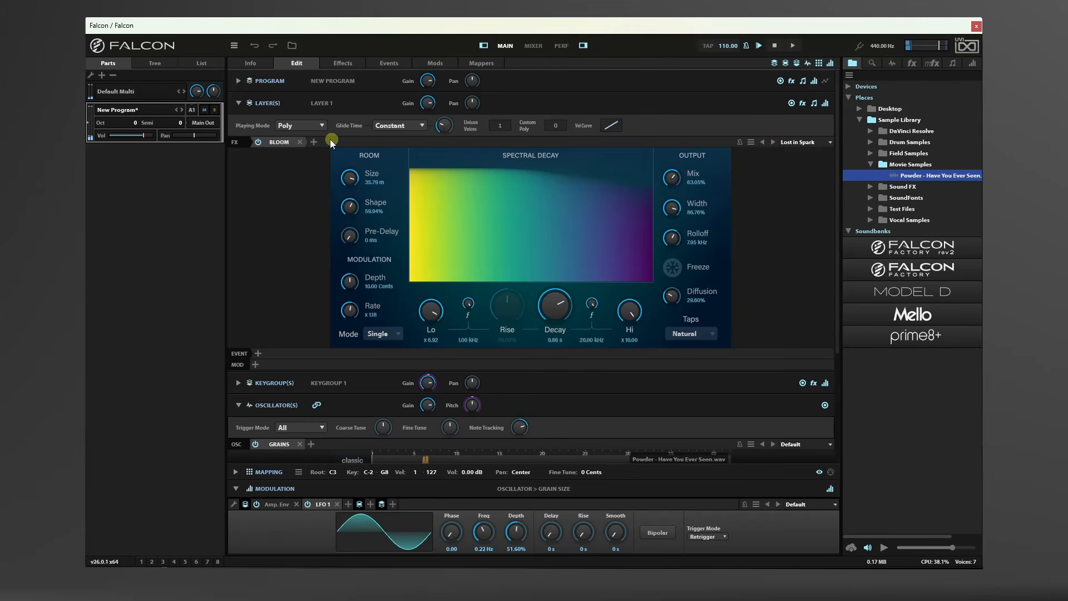
Add a default Diffuse Delay to Layer 1's effects, place it ahead of Bloom and bypass Bloom.
click(313, 142)
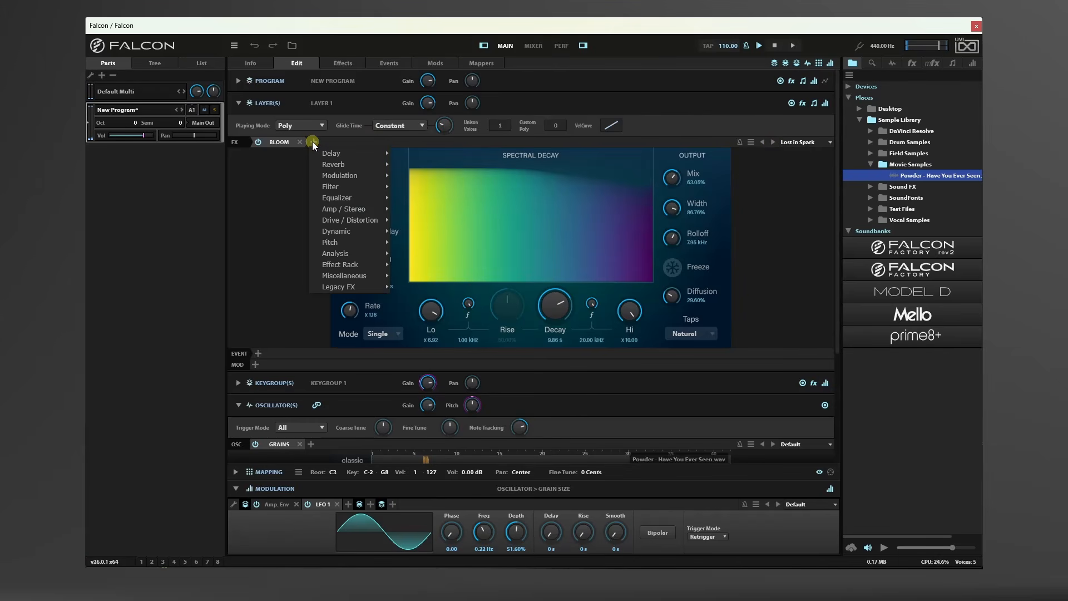
mouse_move(330, 155)
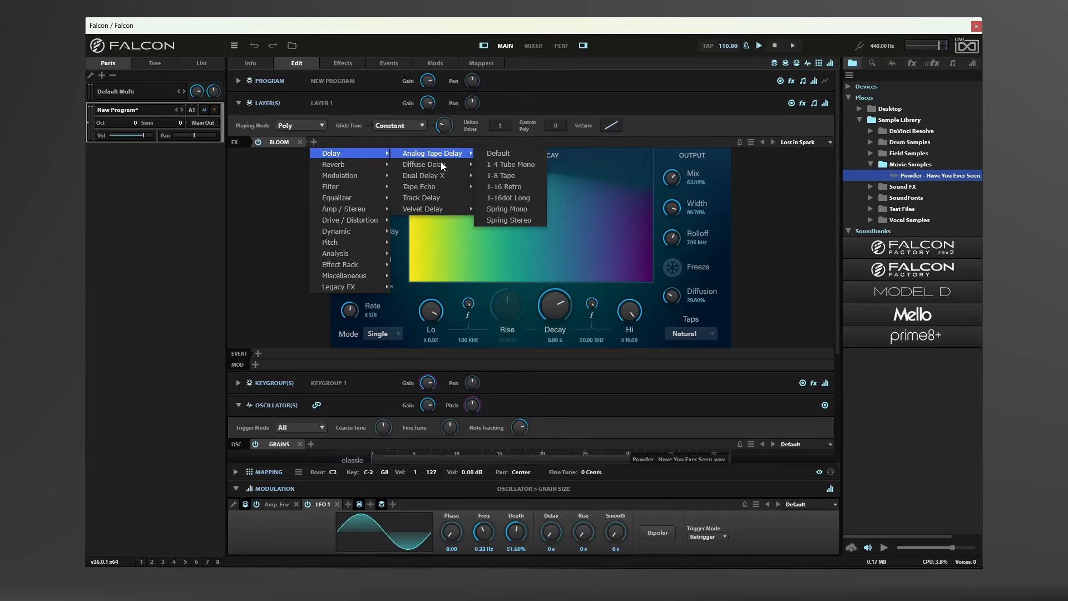
mouse_move(434, 164)
click(499, 164)
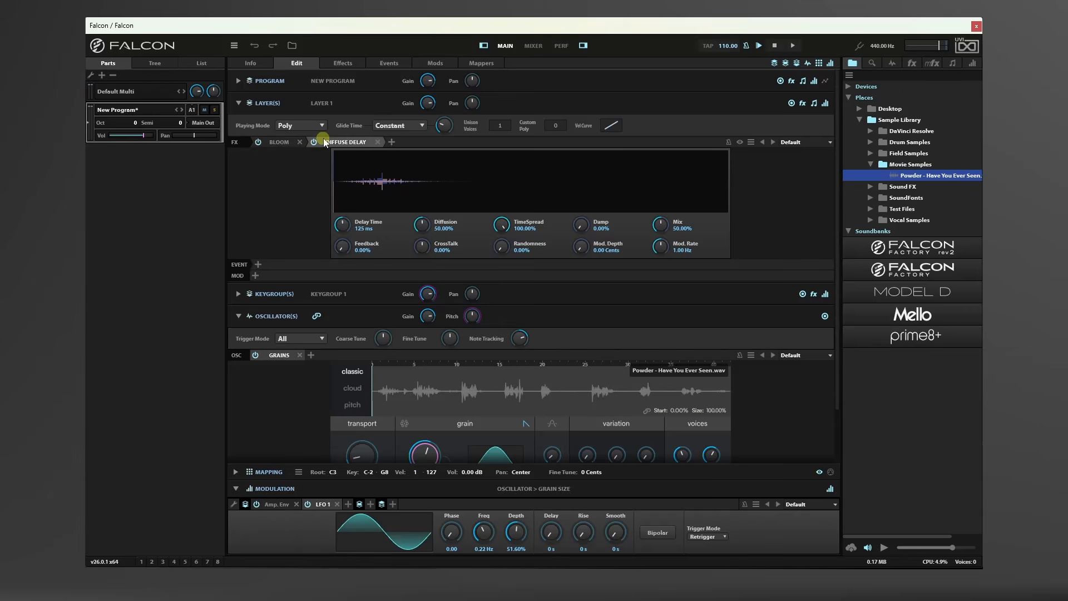
drag(277, 144, 402, 145)
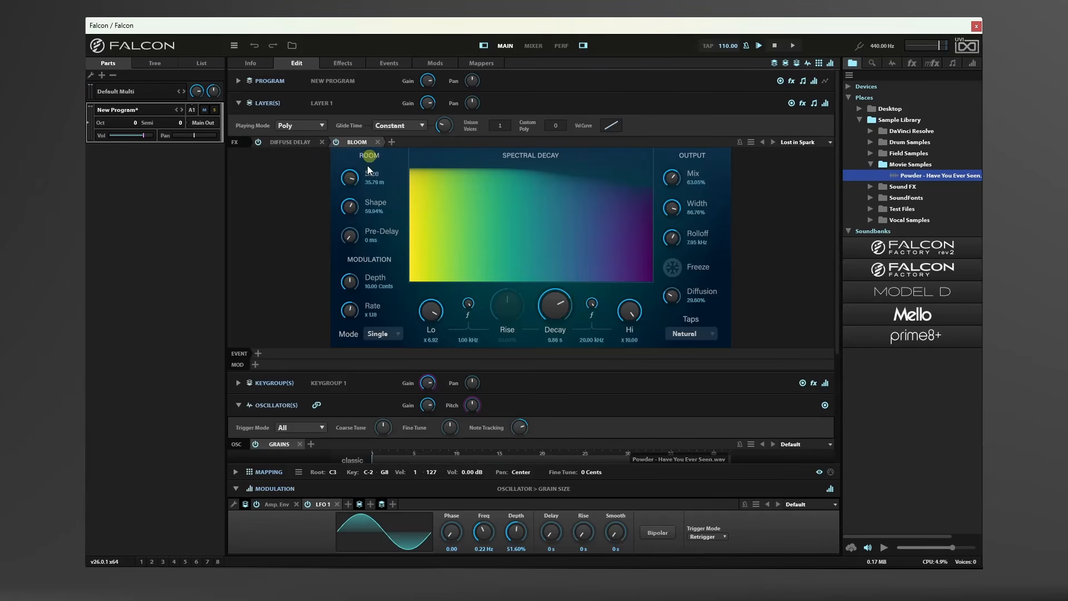
click(336, 142)
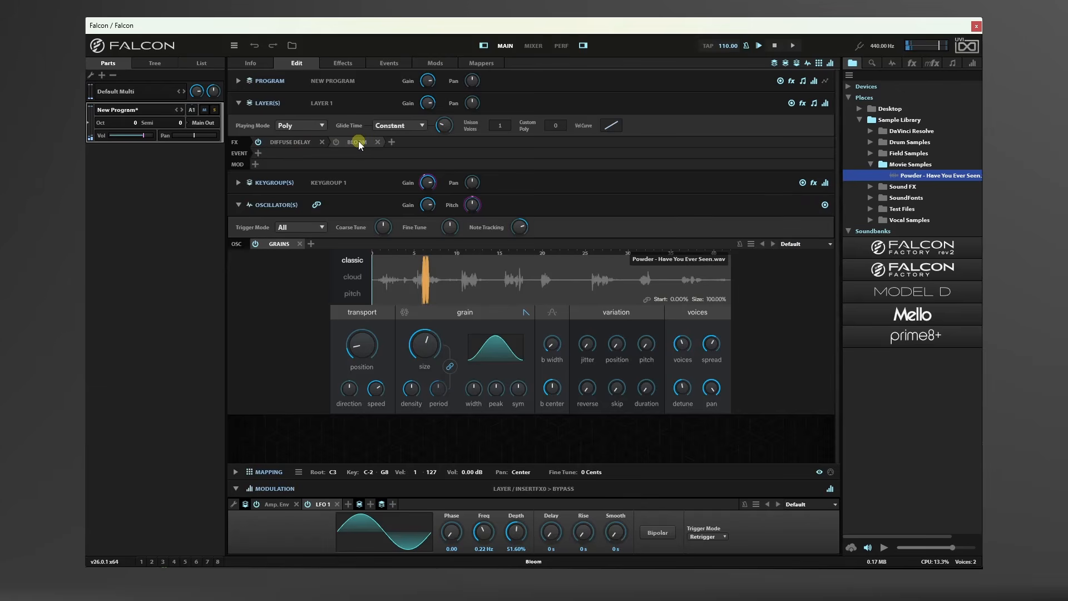
Audition the Diffuse Delay presets, including Dense Rising, Distant Aura and Large Diffusion, up to Monsters.
click(285, 143)
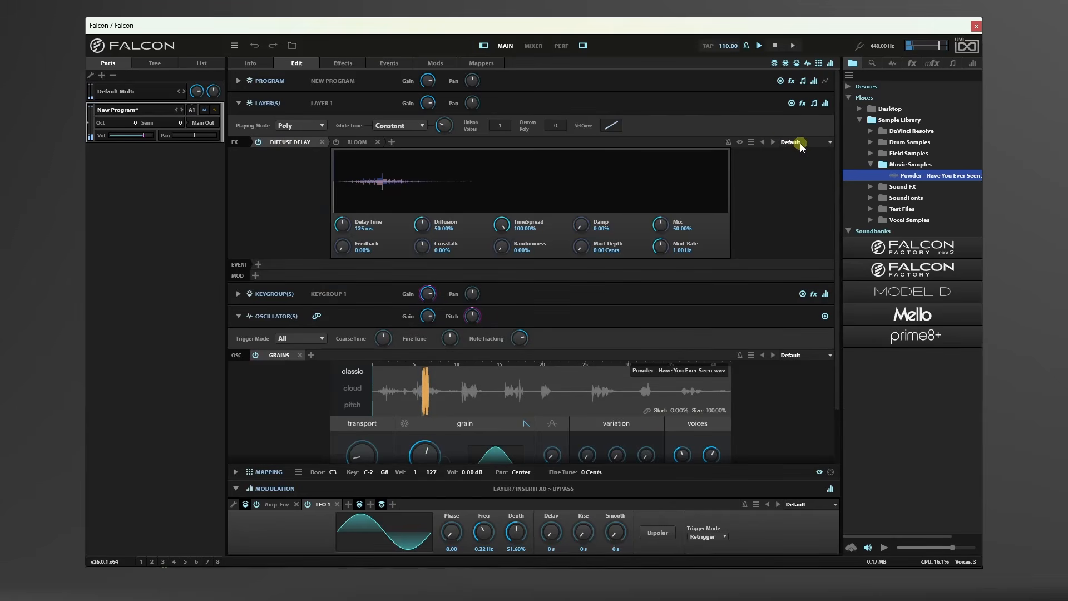
click(773, 143)
click(773, 143)
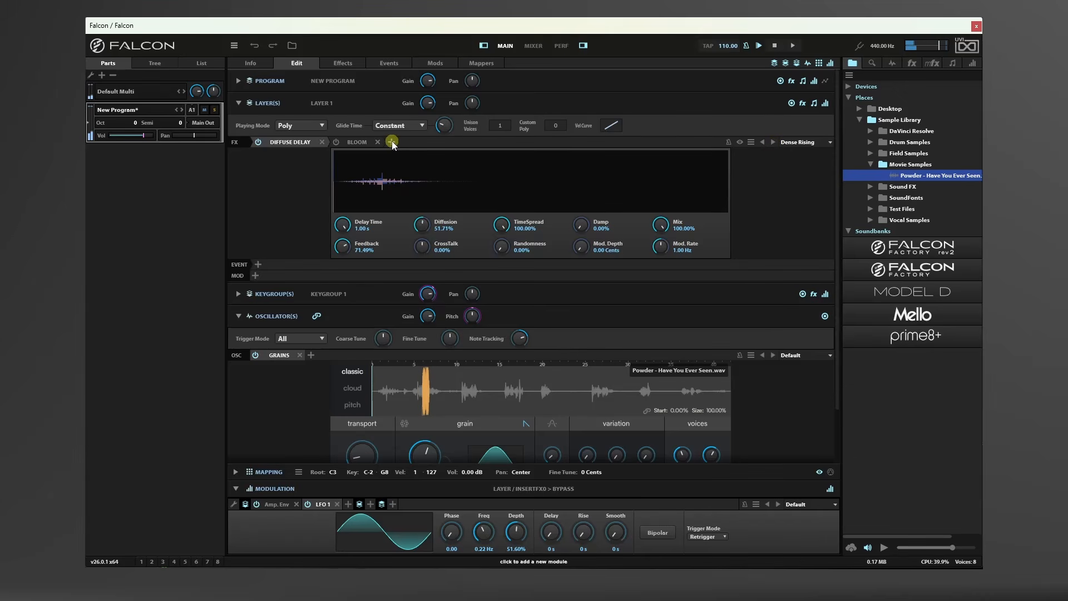
click(774, 143)
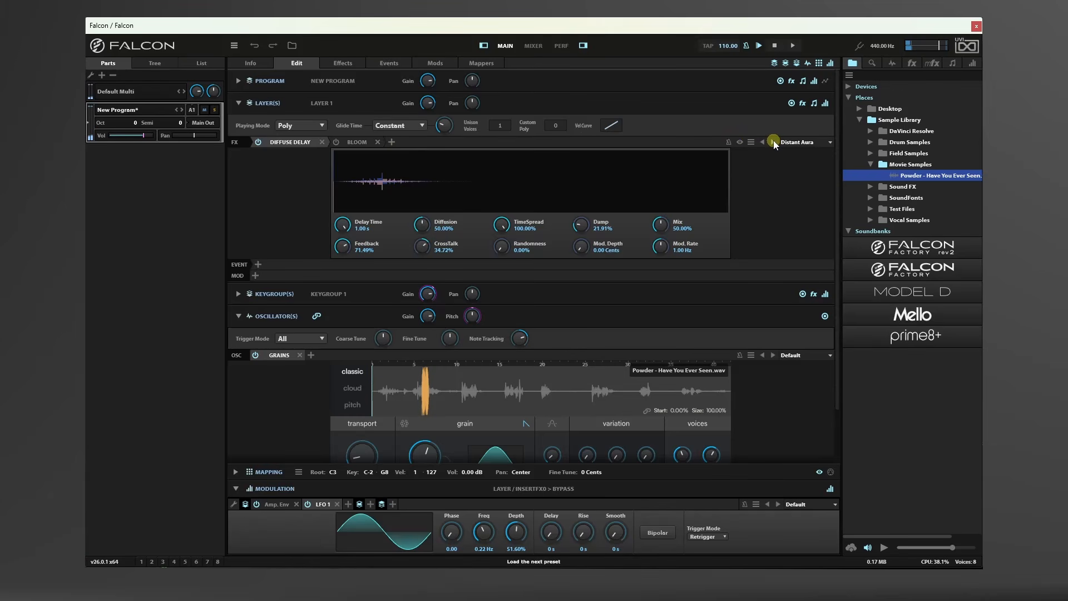
click(774, 142)
click(774, 143)
click(773, 142)
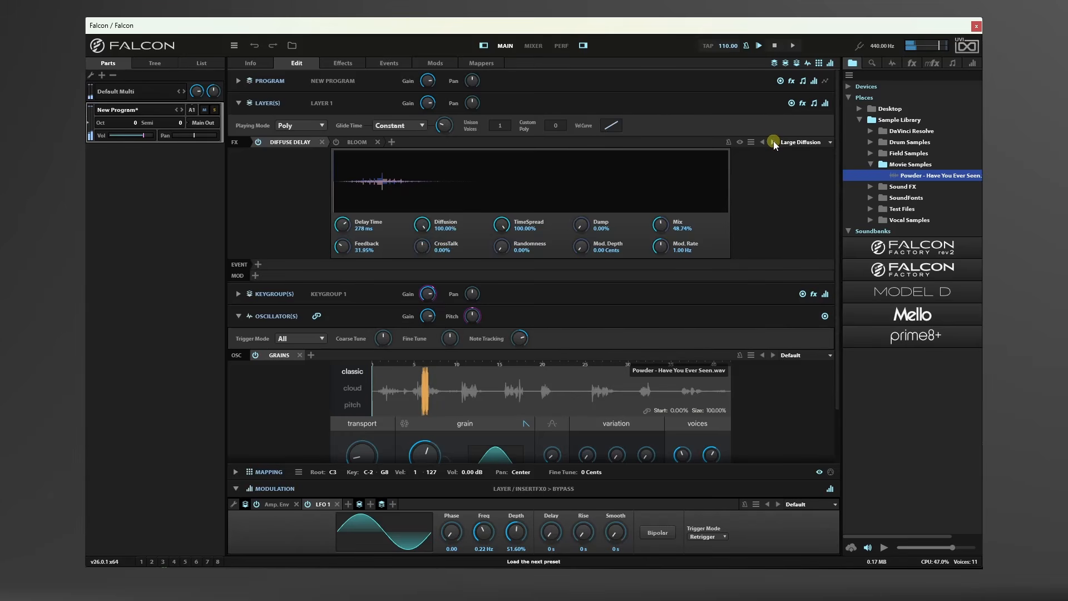
click(774, 143)
click(773, 142)
Replace the Diffuse Delay in Layer 1's effects with a default Velvet Delay.
click(280, 143)
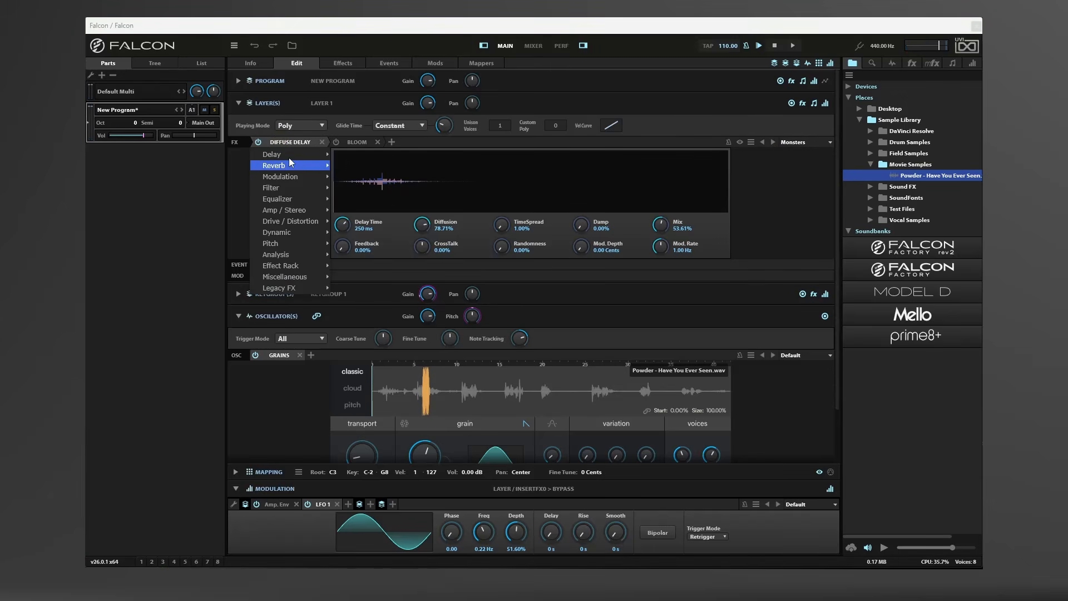
mouse_move(291, 155)
mouse_move(384, 210)
click(442, 208)
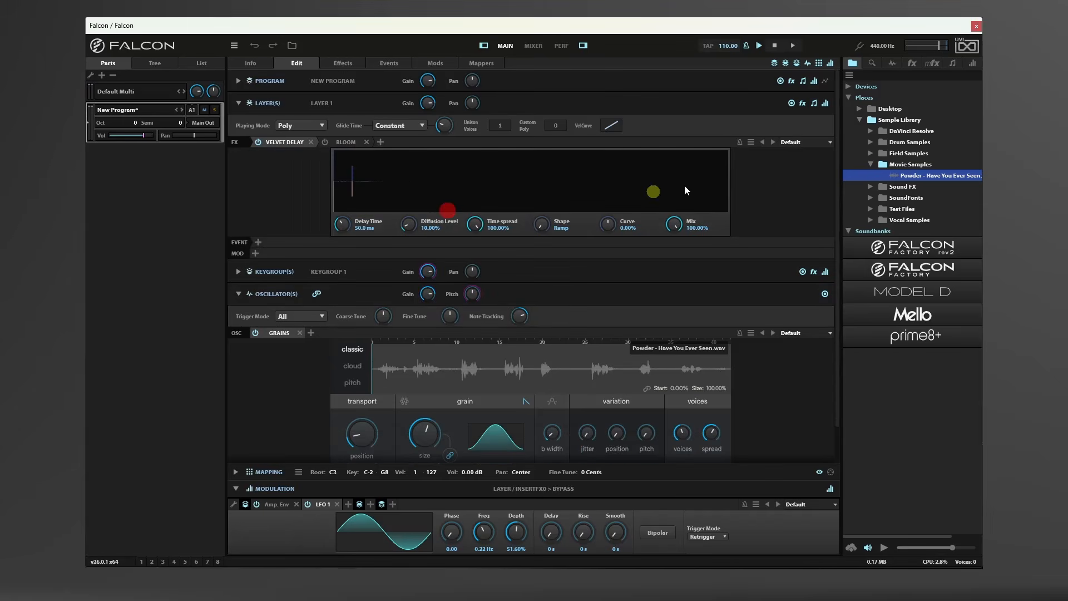
Audition the Velvet Delay presets, including Diffuse Canyon and Presence, up to Reminiscence.
click(772, 142)
click(773, 142)
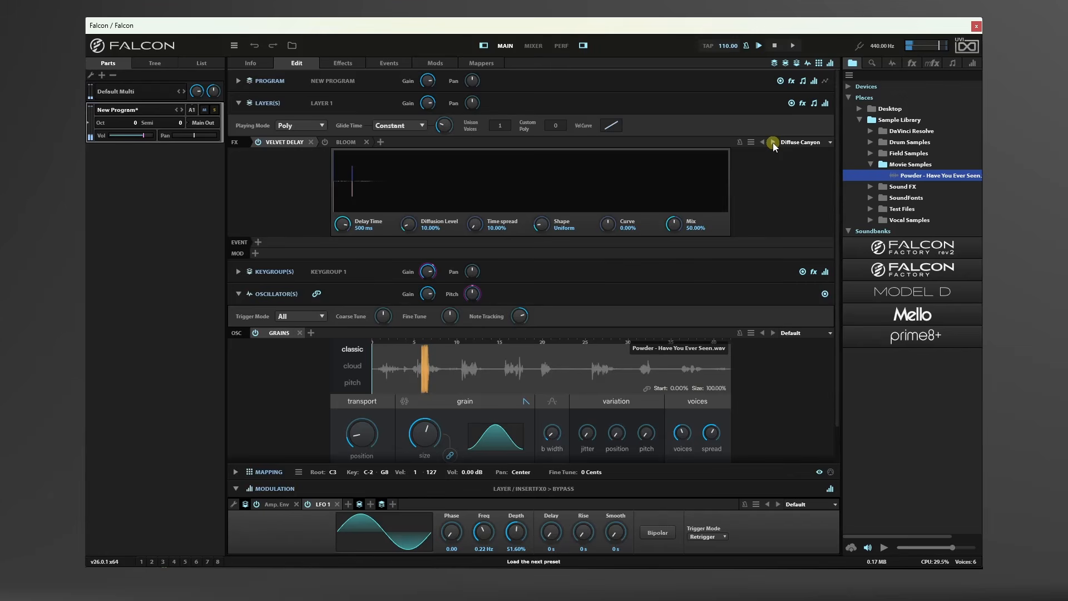
click(773, 142)
click(773, 142)
click(773, 143)
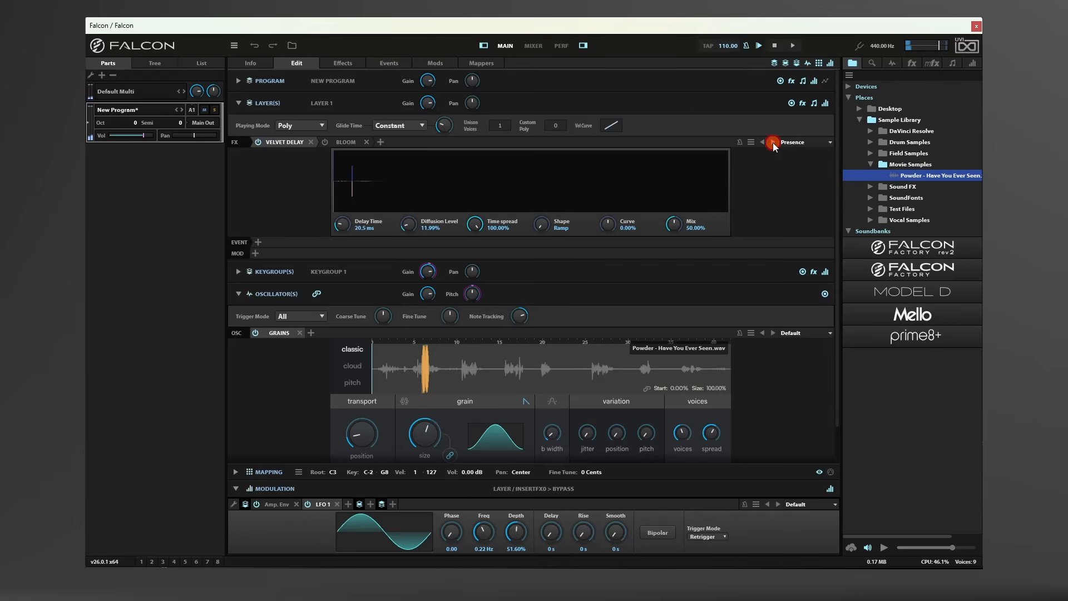
click(773, 143)
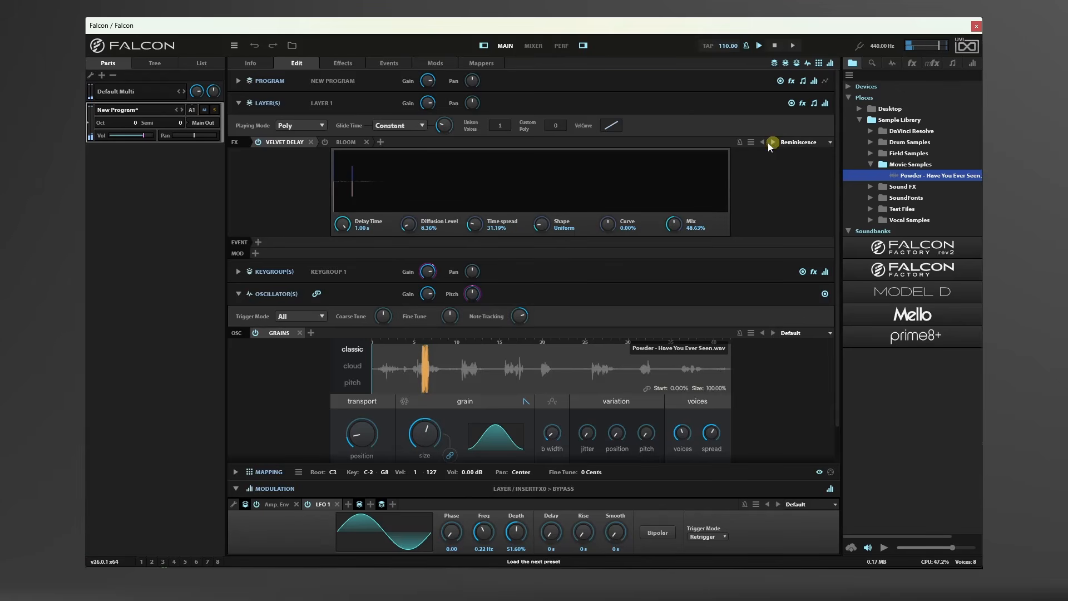
Replace the Velvet Delay with a default Thorus from the Modulation effects.
right_click(295, 148)
mouse_move(295, 179)
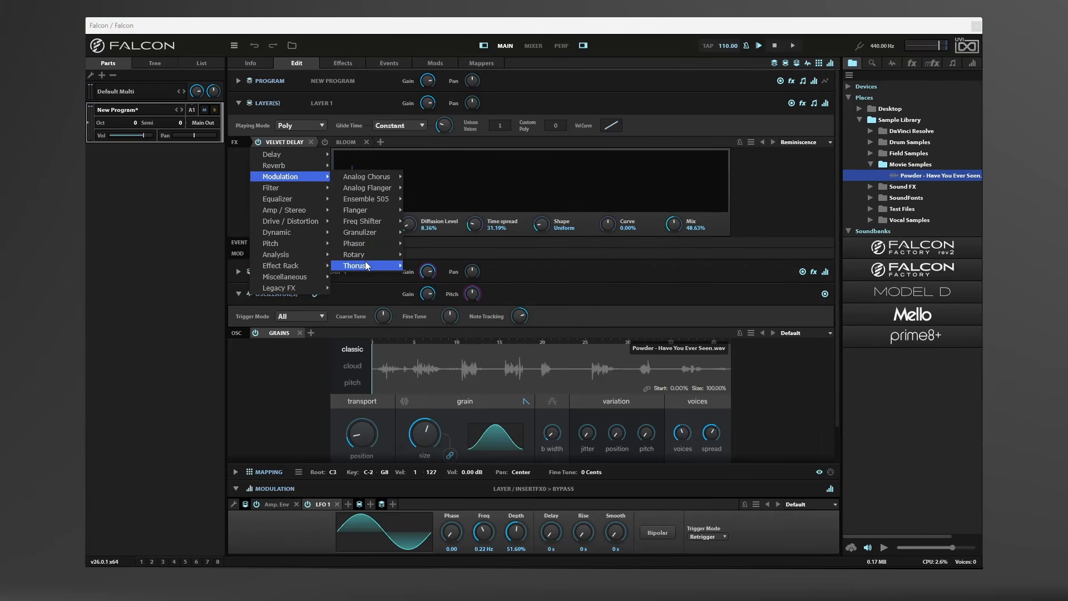
mouse_move(365, 263)
click(451, 265)
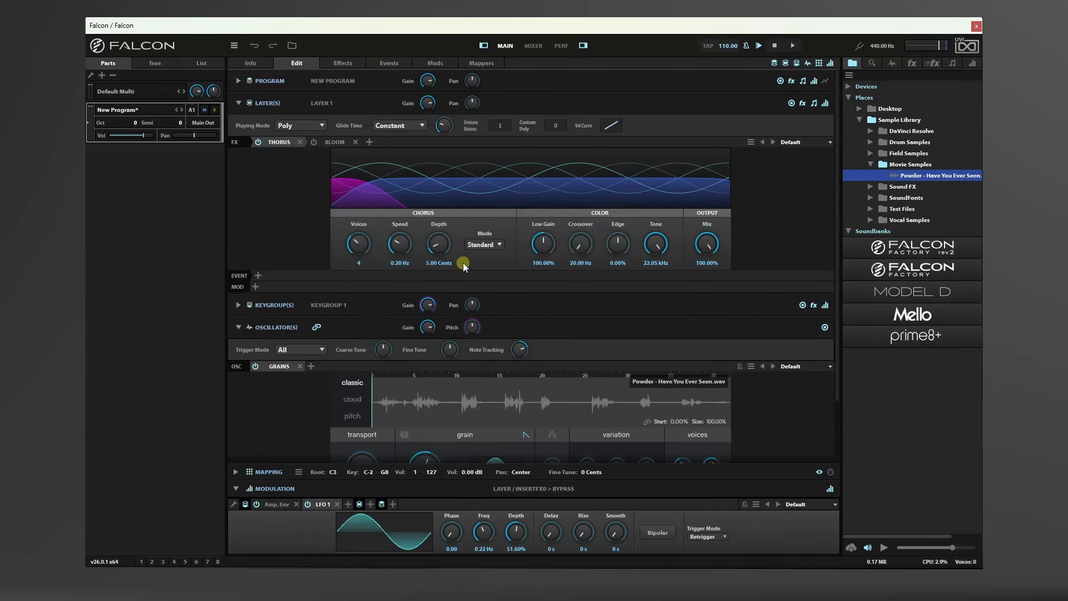
Audition the Thorus presets from Bright and Large to Full 8 Voices, raising the mix on For Bass along the way.
click(773, 143)
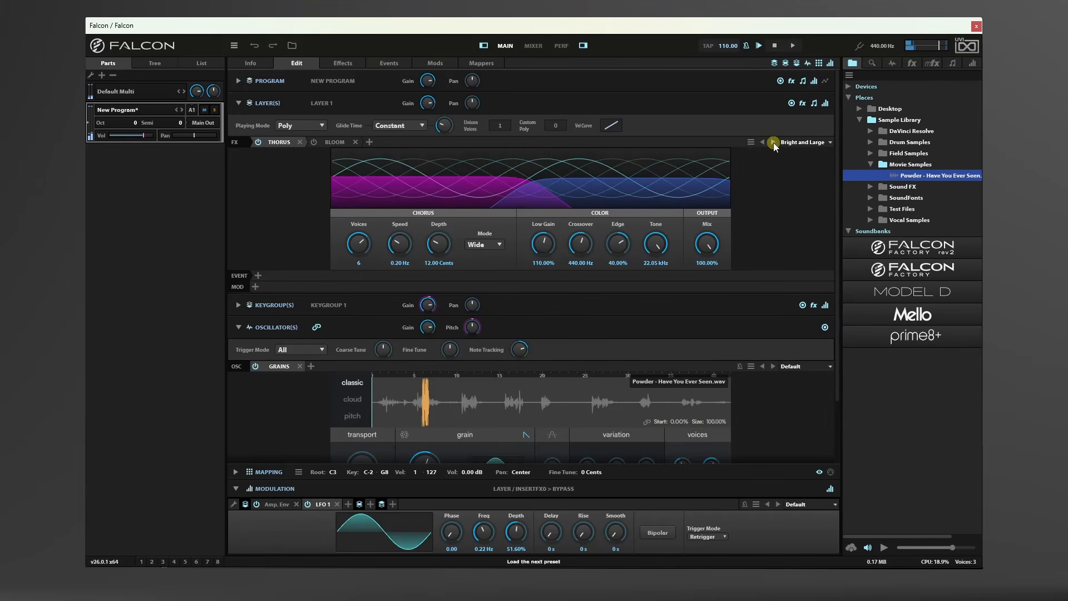
click(773, 143)
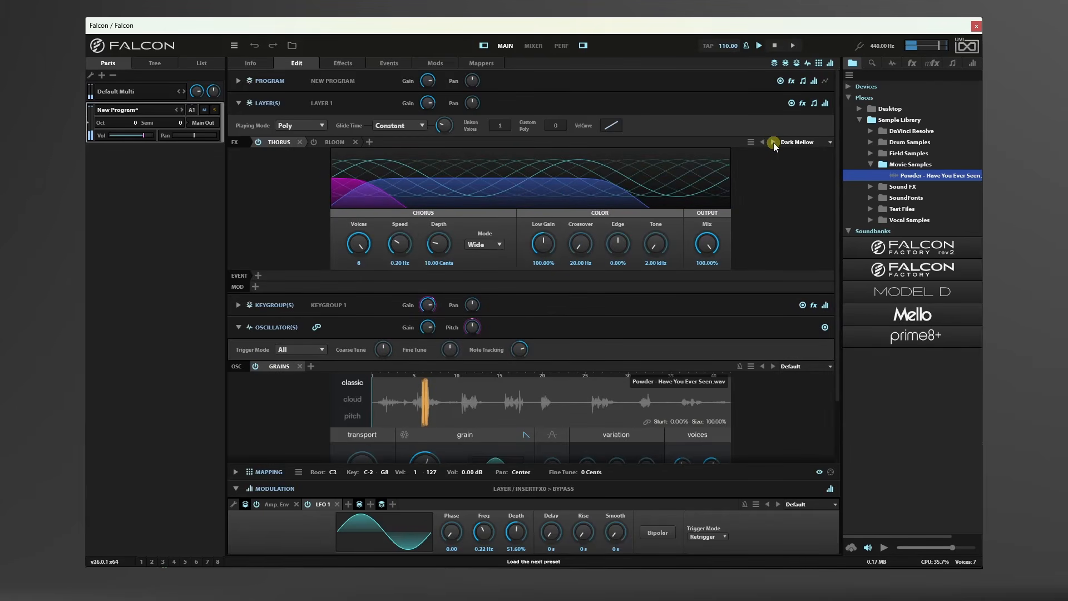
click(772, 142)
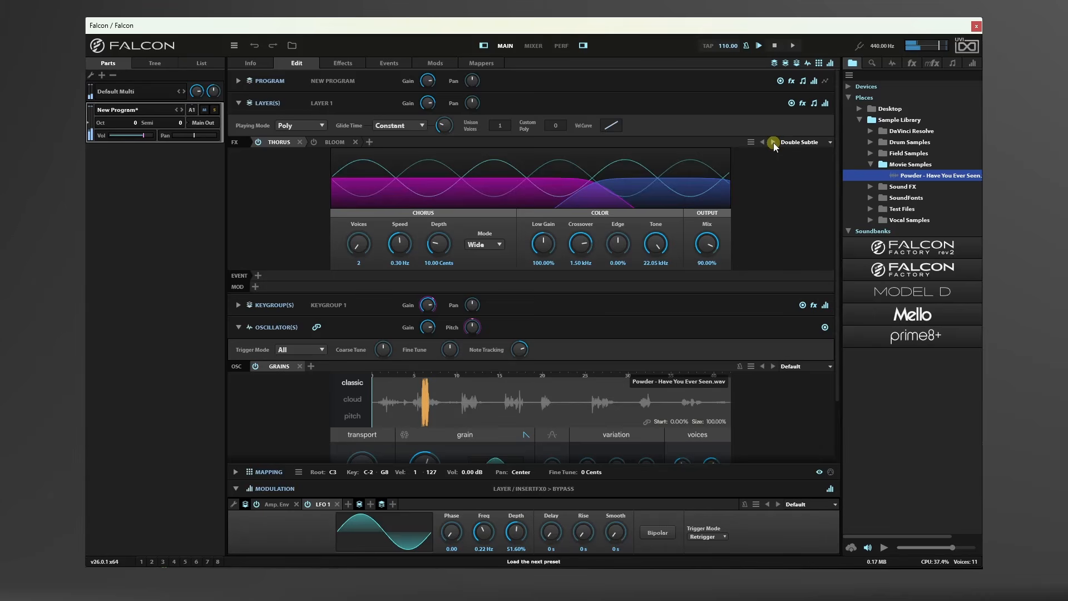
click(773, 143)
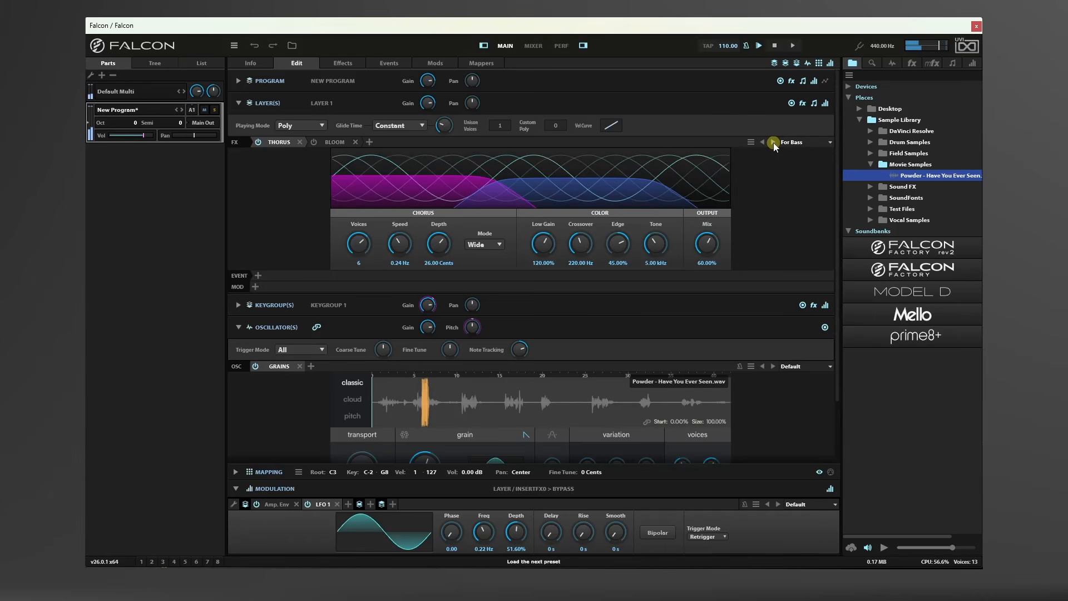
drag(707, 245, 729, 201)
click(773, 142)
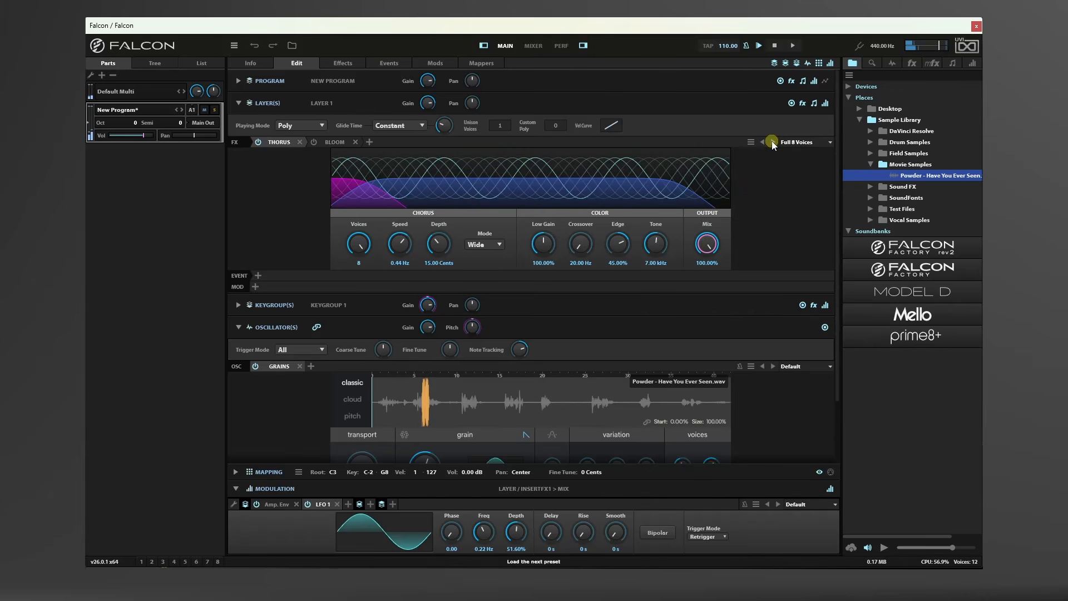
click(278, 147)
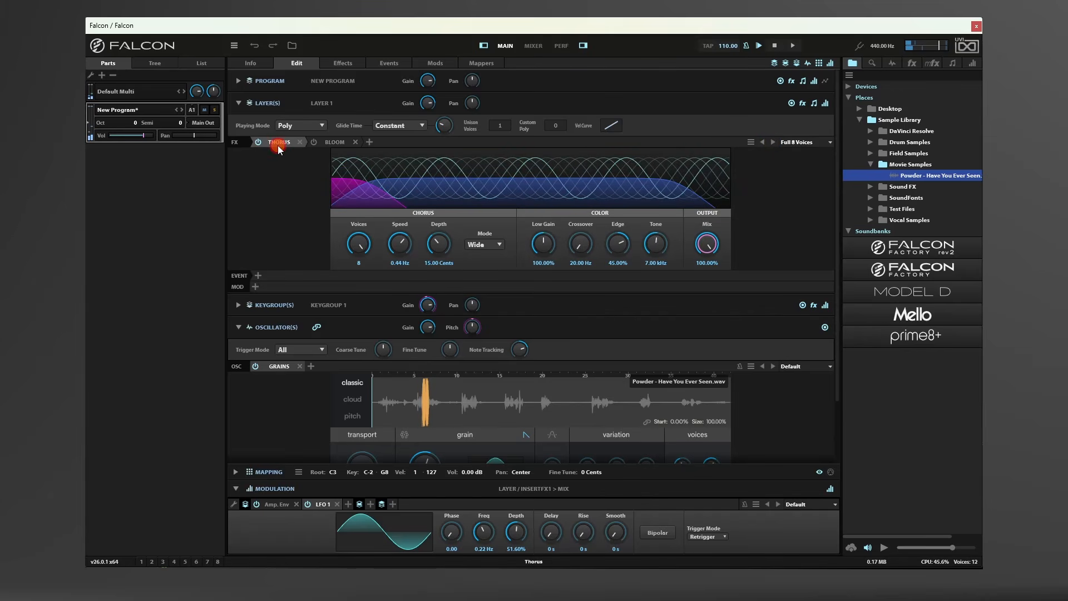
Replace the Thorus in Layer 1's effects with an Equalizer Convolver loaded with the A Toy 1 device preset.
mouse_move(278, 158)
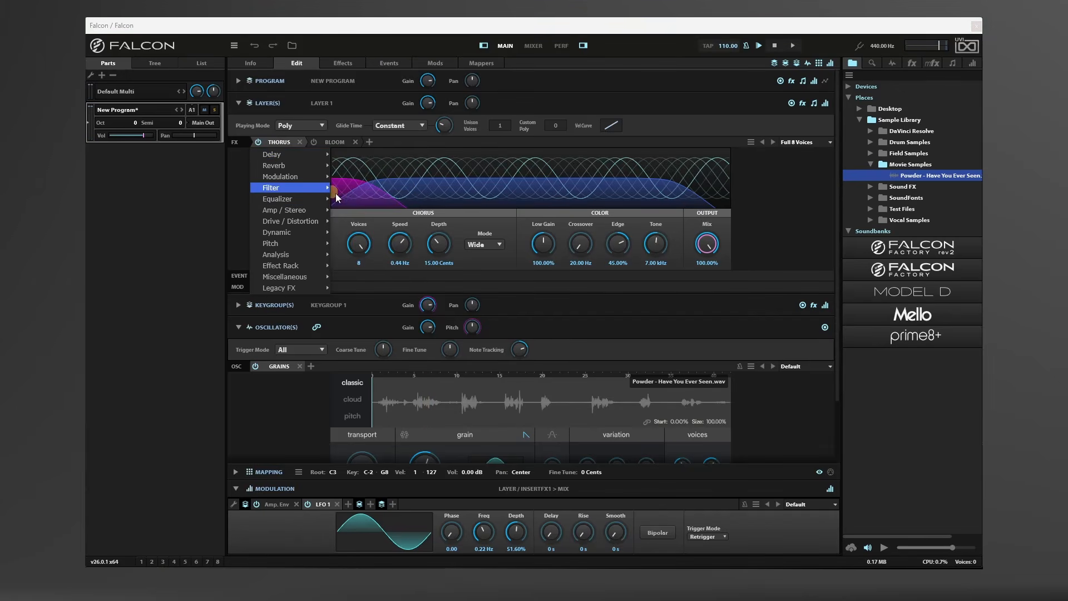
mouse_move(316, 200)
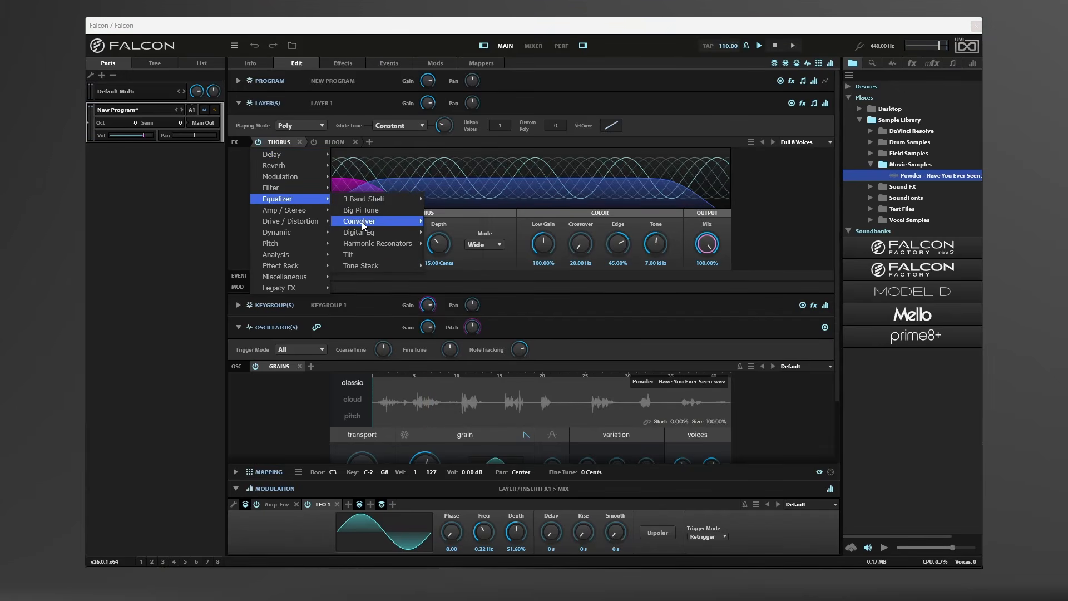
mouse_move(363, 225)
mouse_move(451, 234)
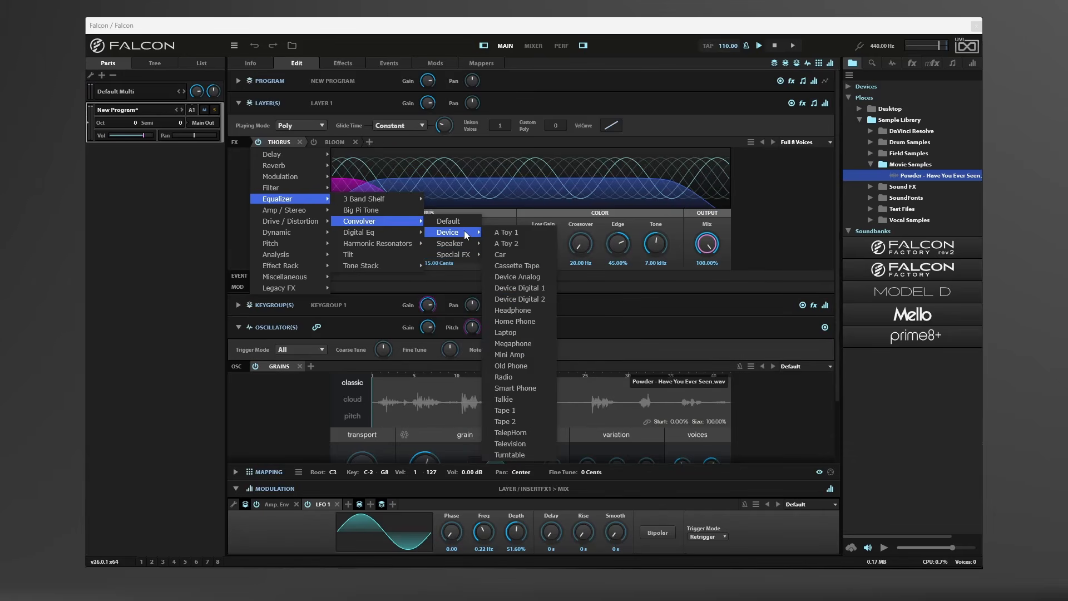
click(507, 233)
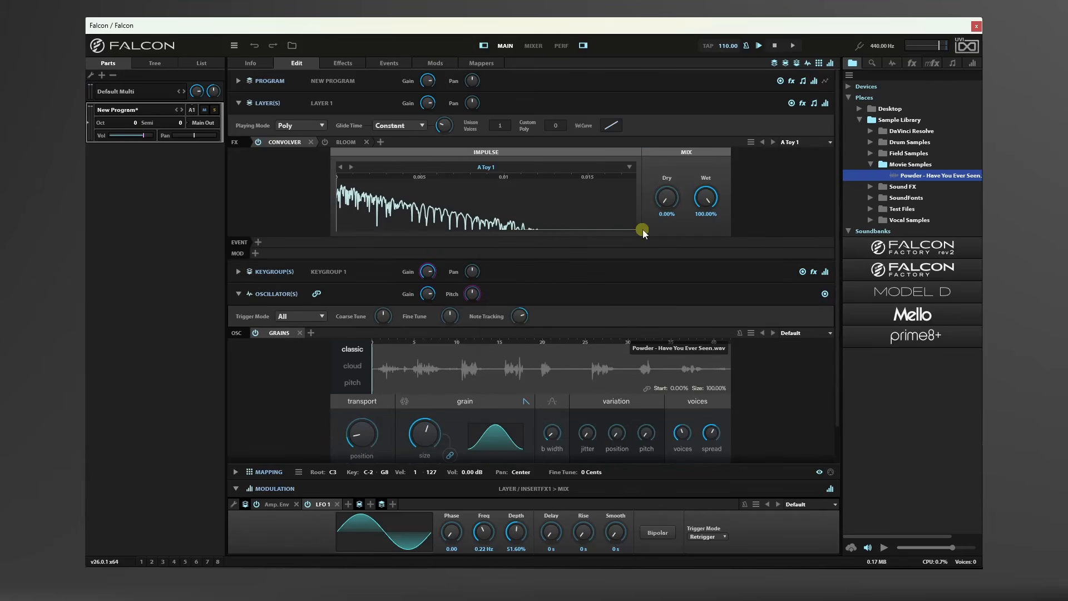
click(774, 143)
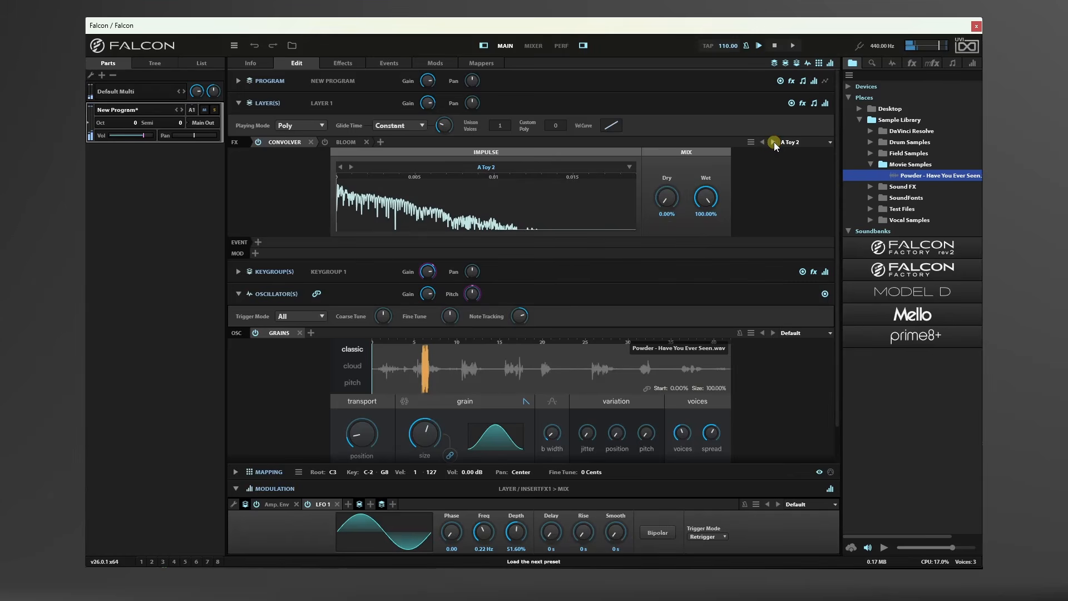
click(773, 143)
click(774, 142)
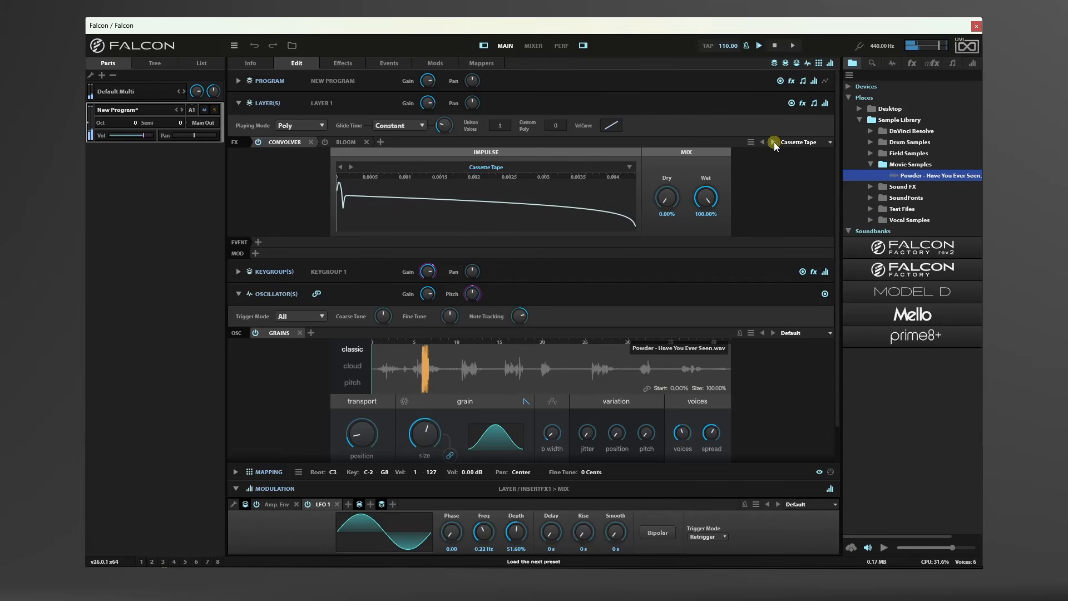
click(774, 142)
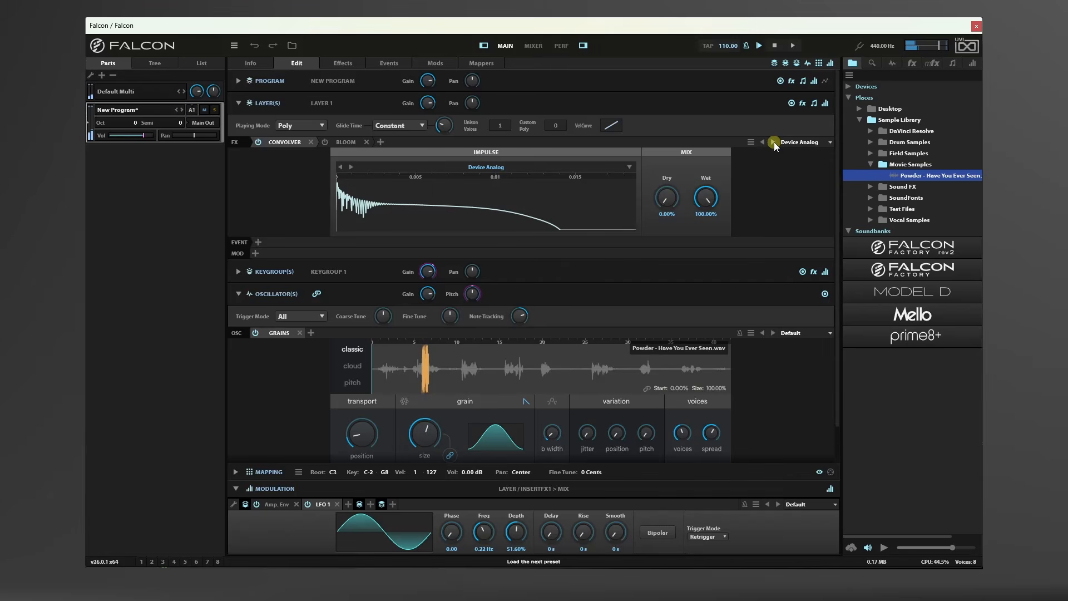
click(774, 142)
click(773, 142)
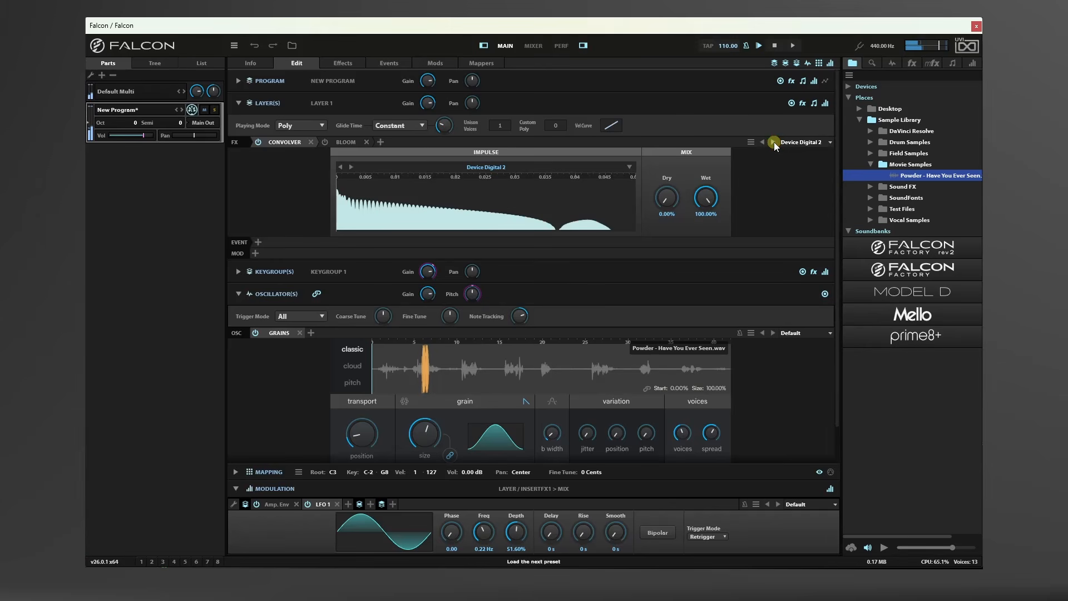
click(774, 142)
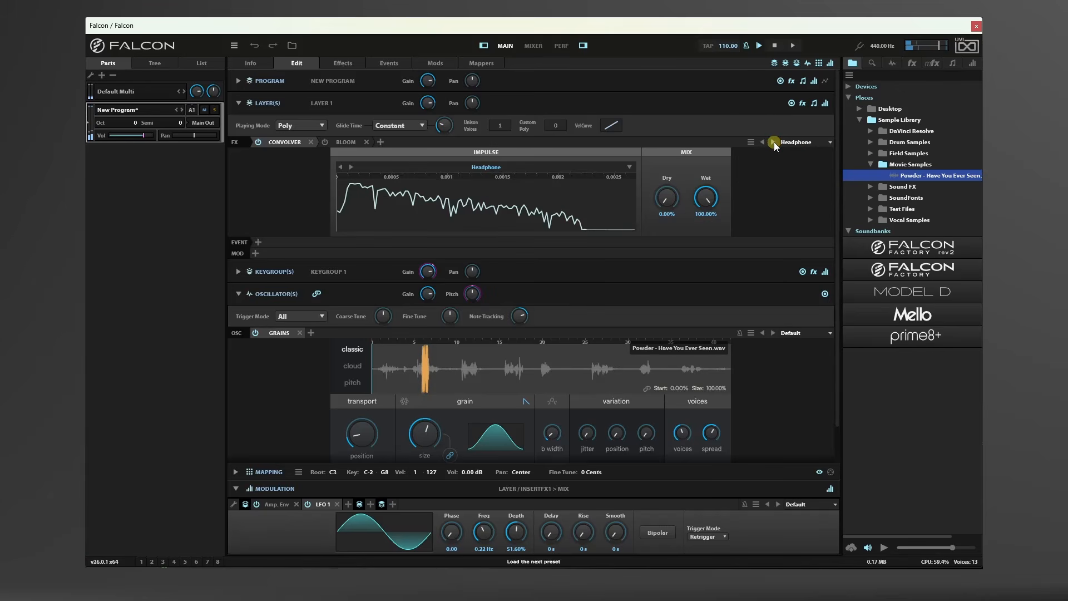
click(774, 143)
click(773, 143)
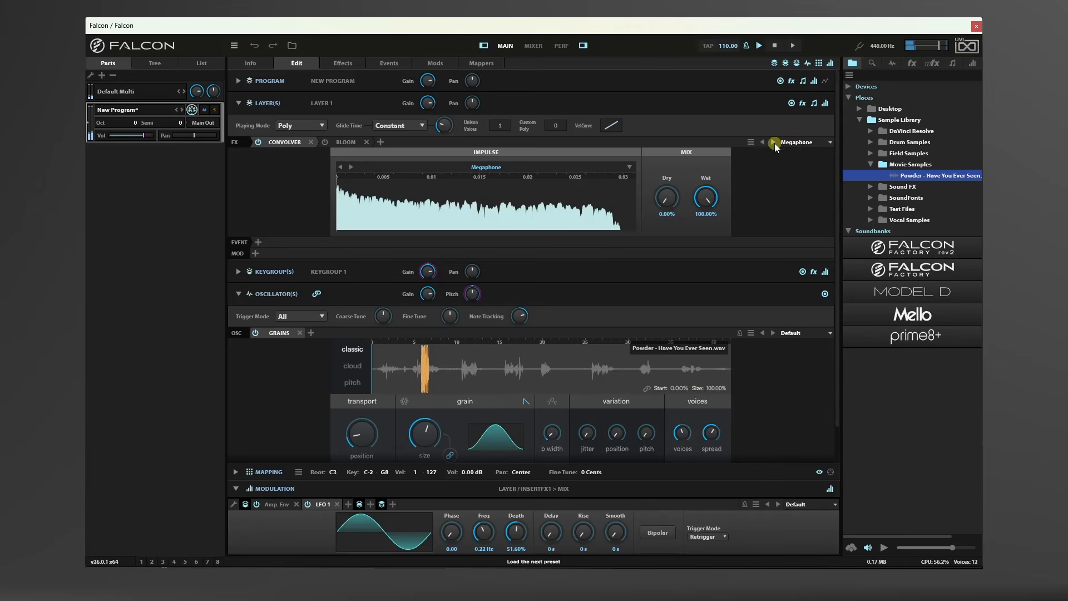
click(774, 142)
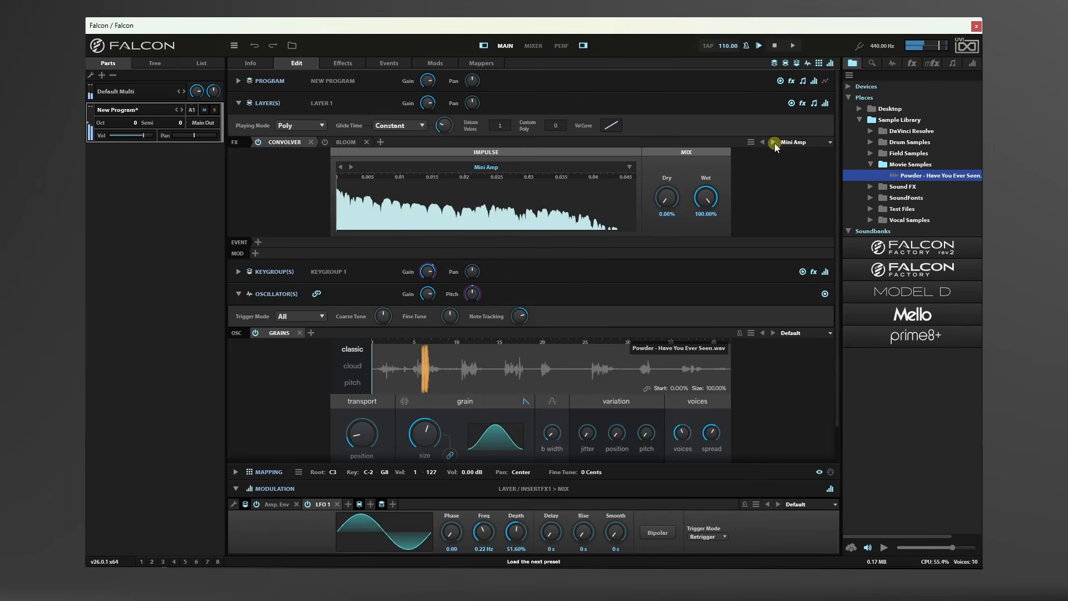
click(773, 143)
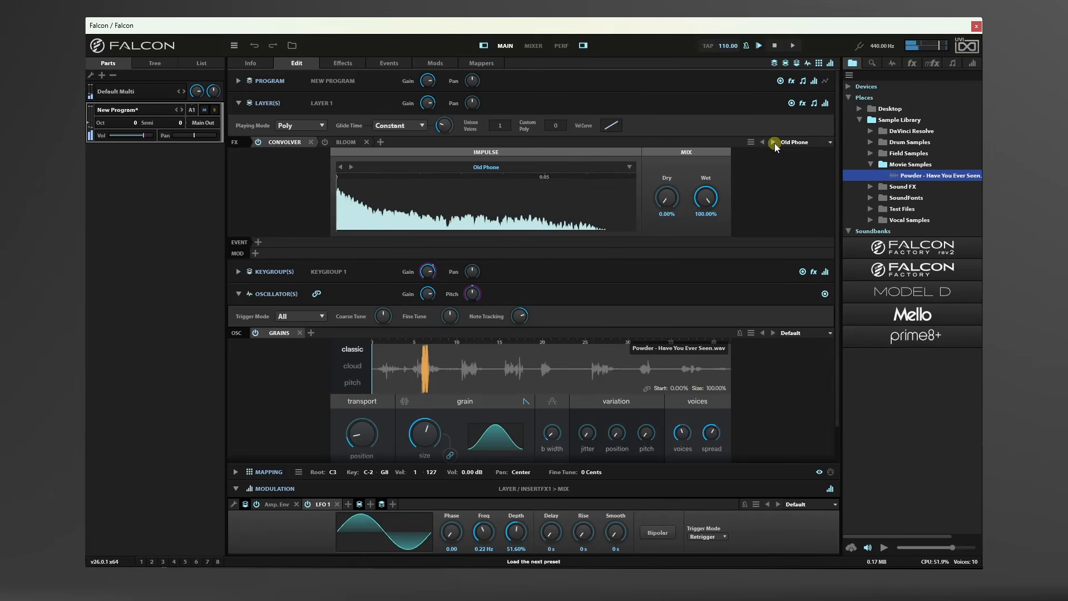
click(773, 143)
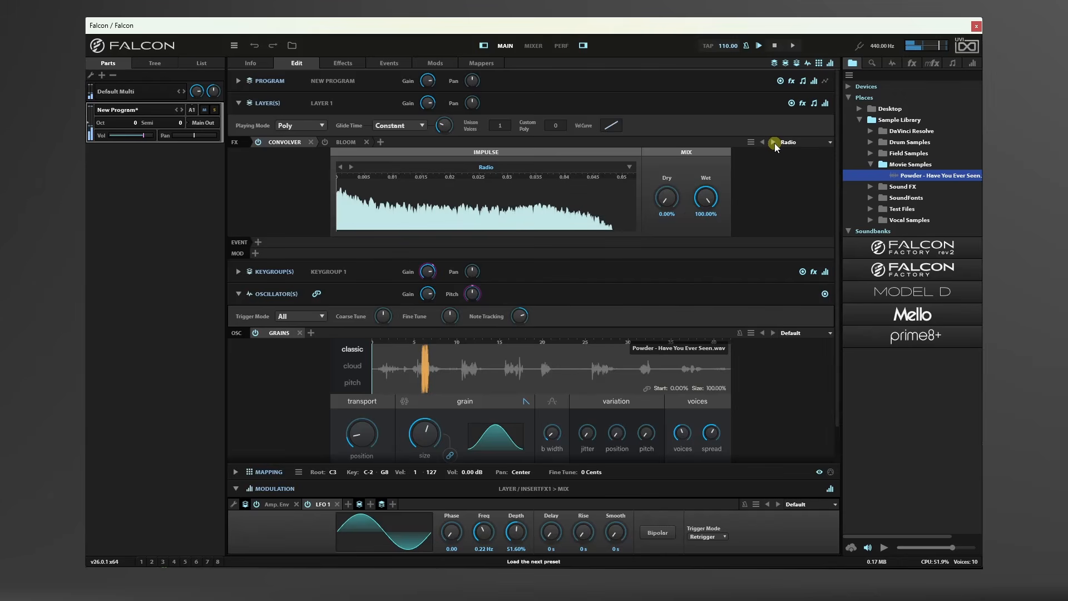
Enable the Bloom reverb and audition its Large to Endless presets Big and Diffuse and Curiosity.
click(324, 144)
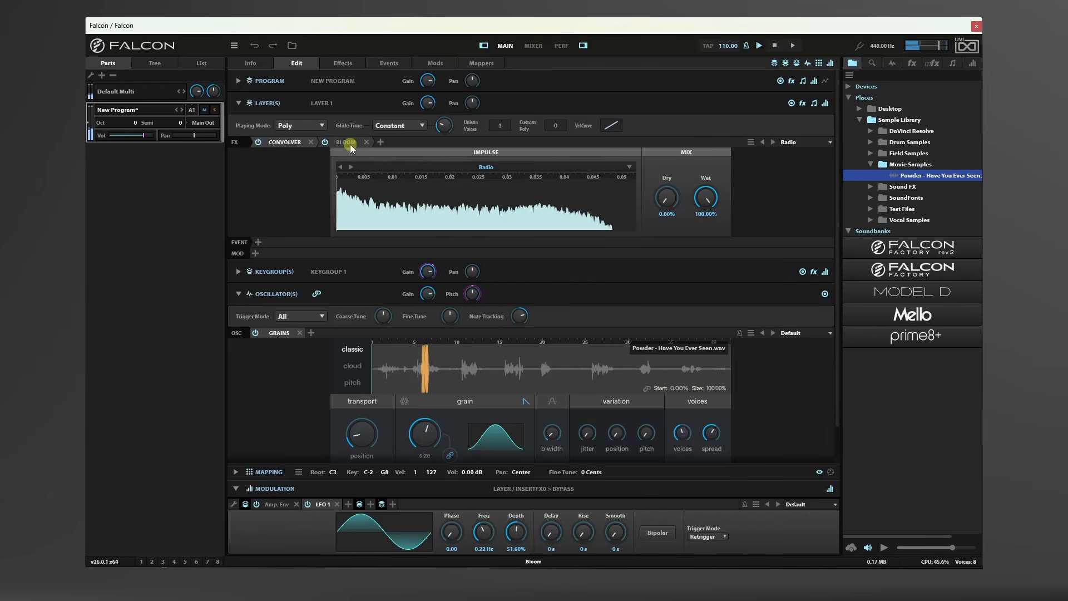
click(349, 143)
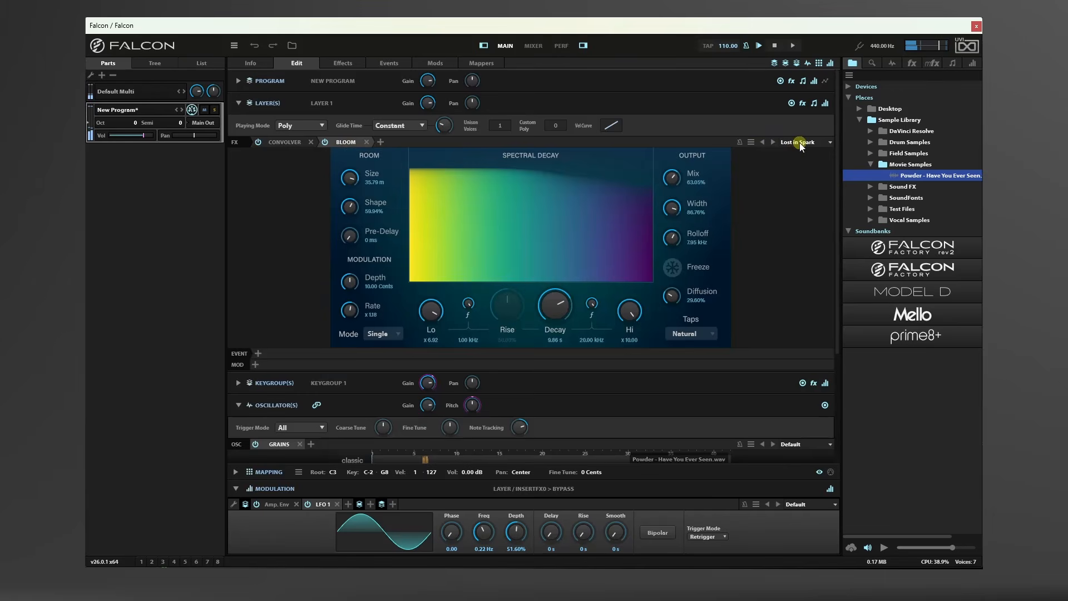
click(800, 143)
mouse_move(800, 189)
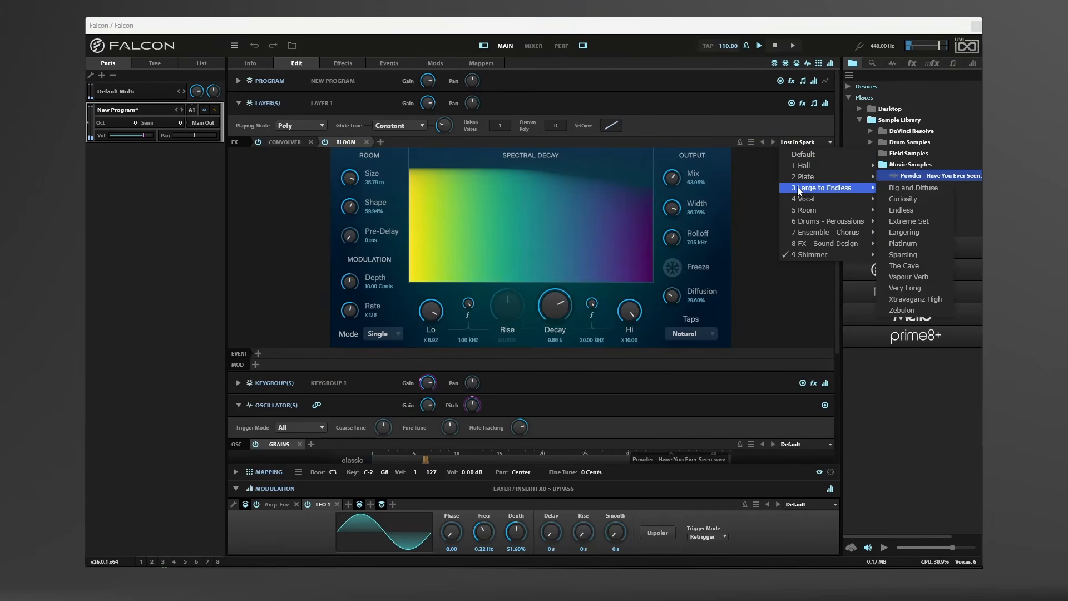
click(913, 188)
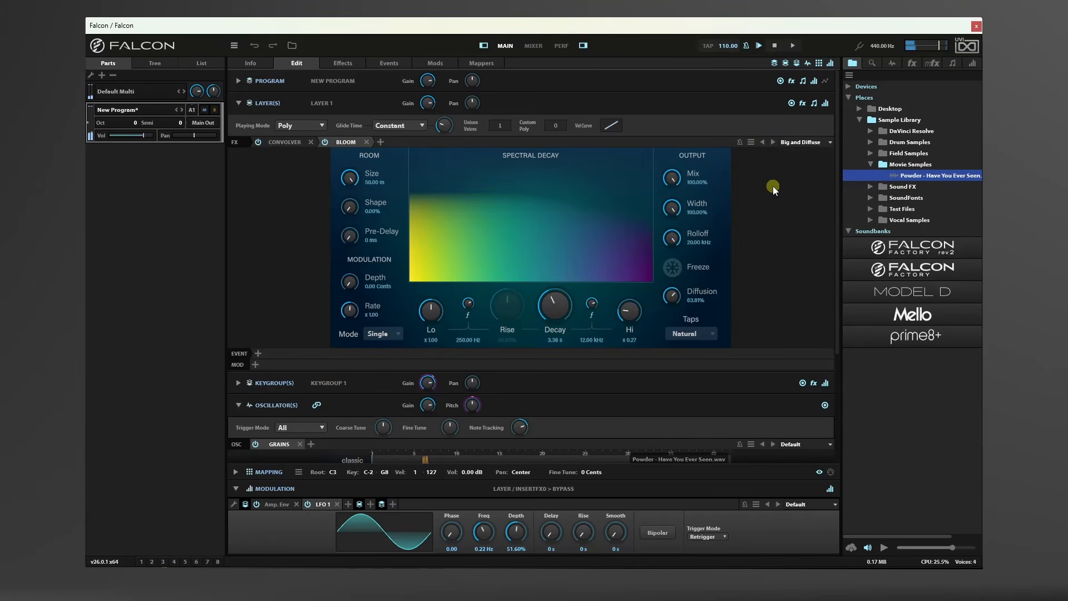
click(773, 142)
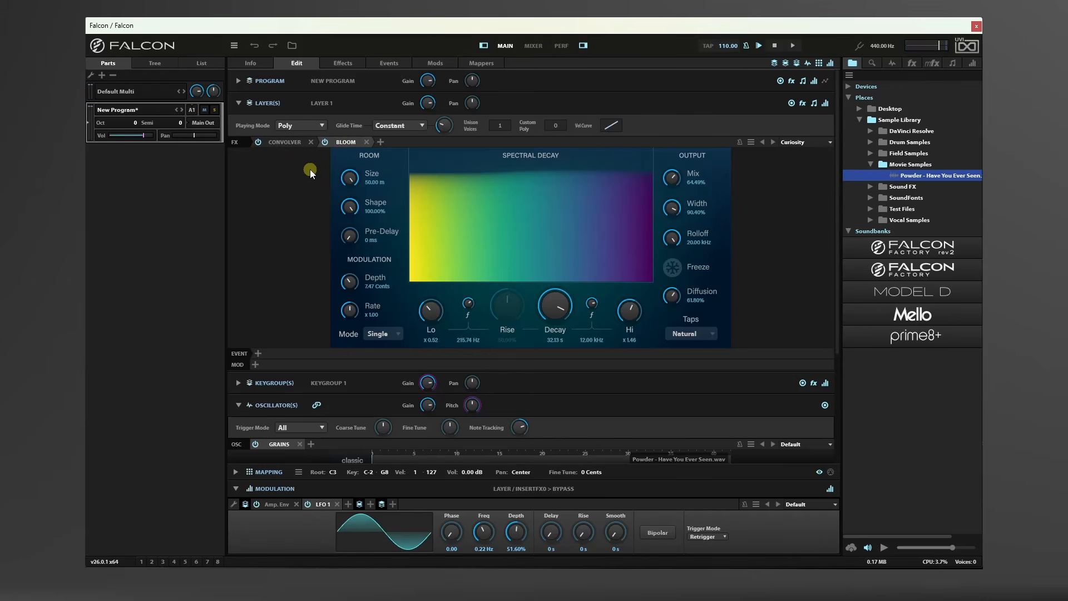
Disable both the Bloom and Convolver effects and collapse the layer section.
click(325, 142)
click(259, 142)
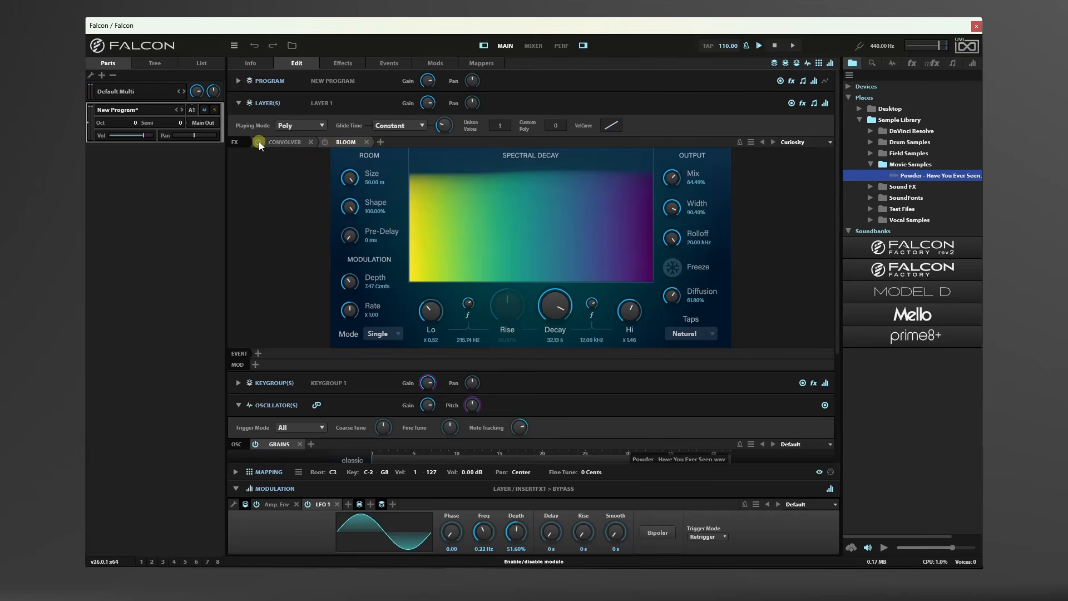
click(239, 103)
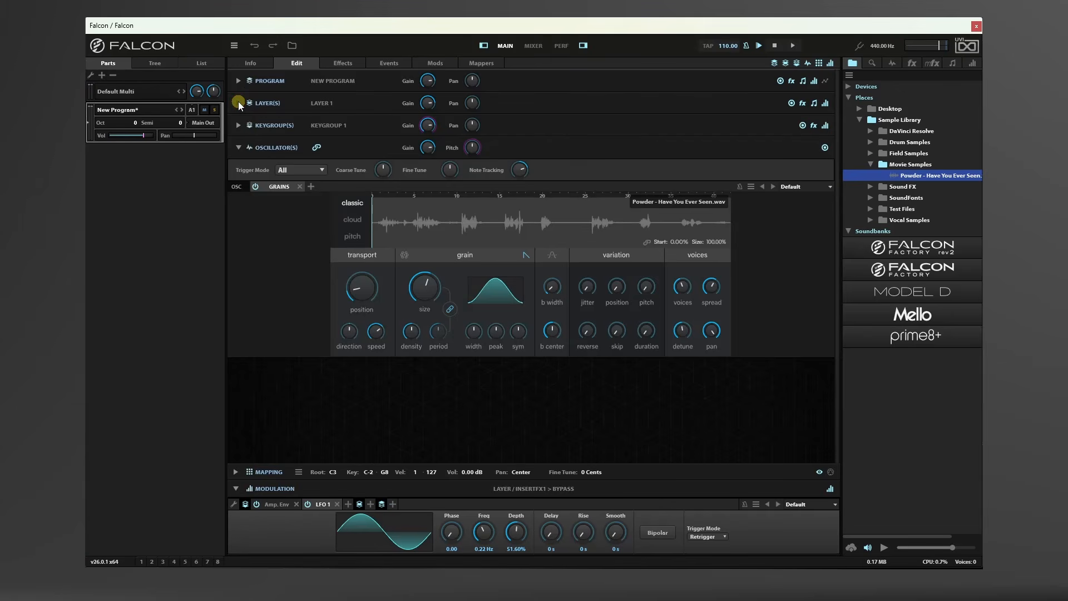
Replace the Grains oscillator with an FM oscillator.
right_click(278, 188)
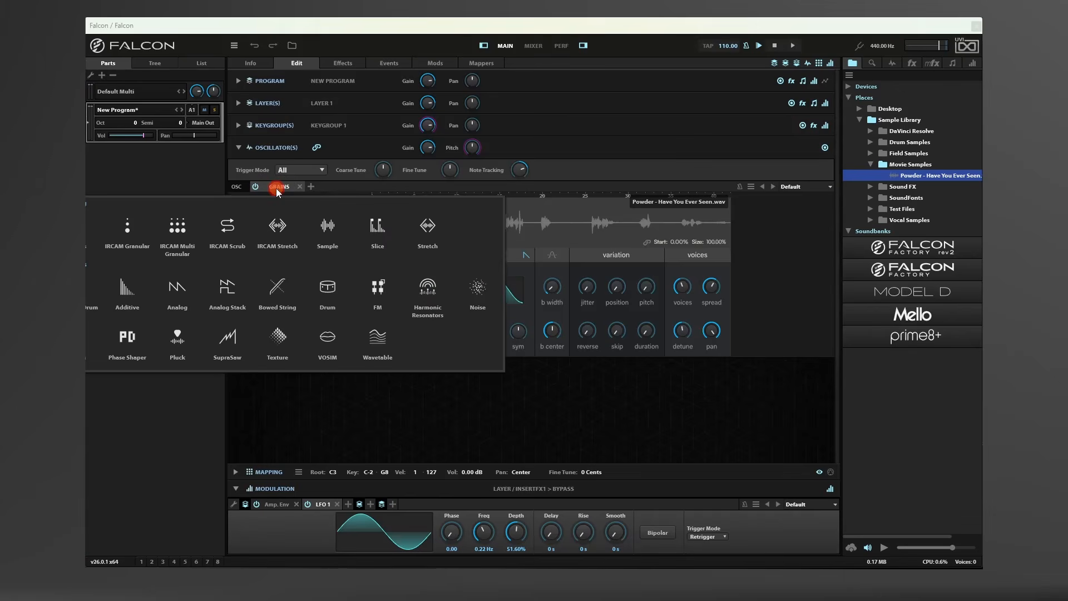
click(374, 295)
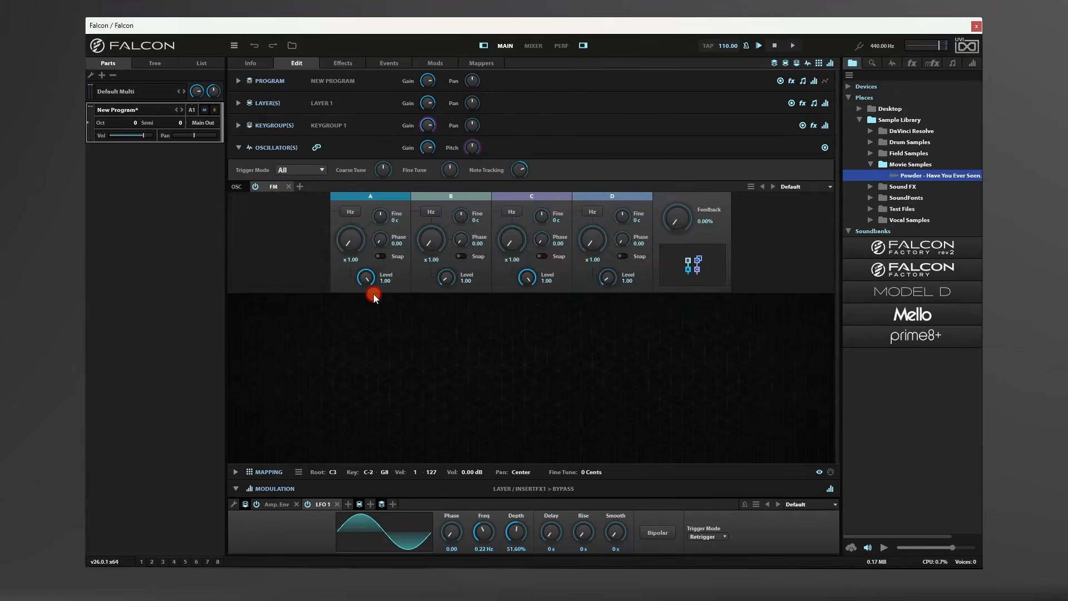
click(274, 187)
Audition the FM oscillator presets, including Marimba, Organ Reggae, Square Cute and Subtle 5th, up to Xylo.
click(777, 234)
click(802, 185)
click(804, 286)
click(774, 187)
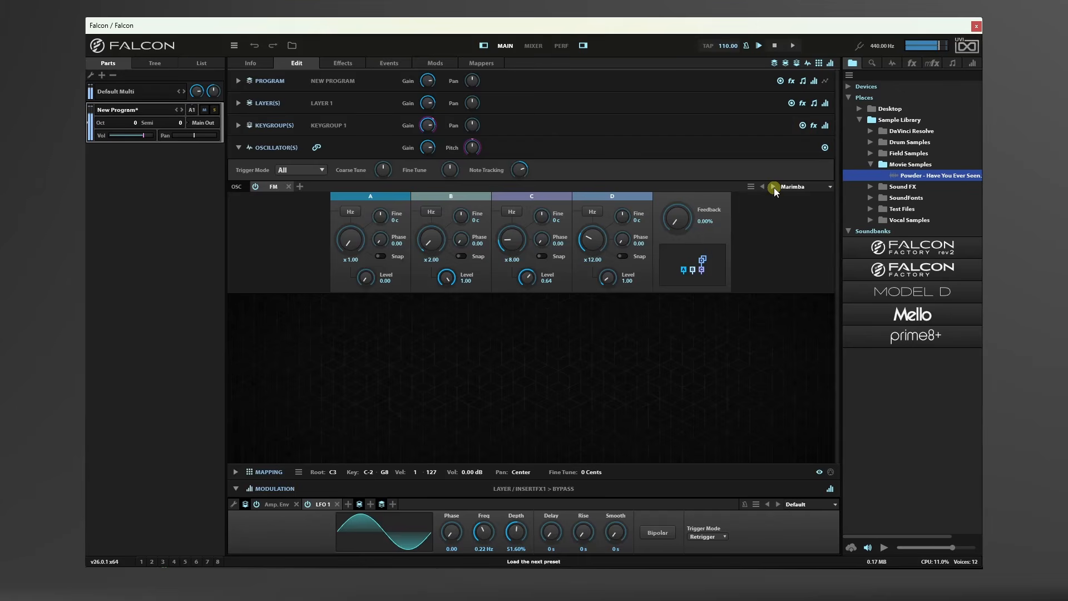
click(773, 187)
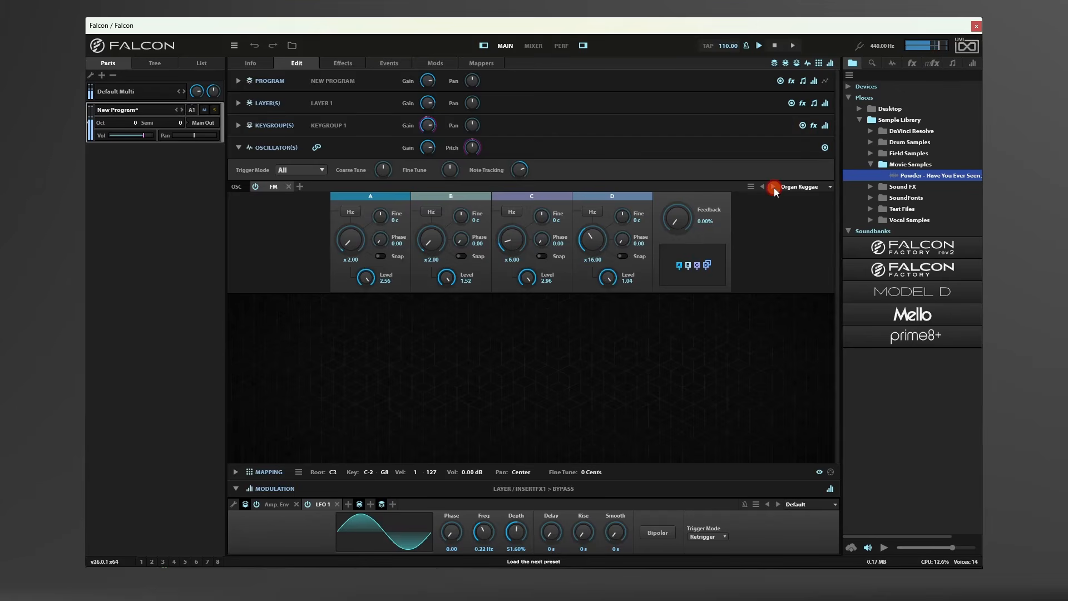
click(774, 187)
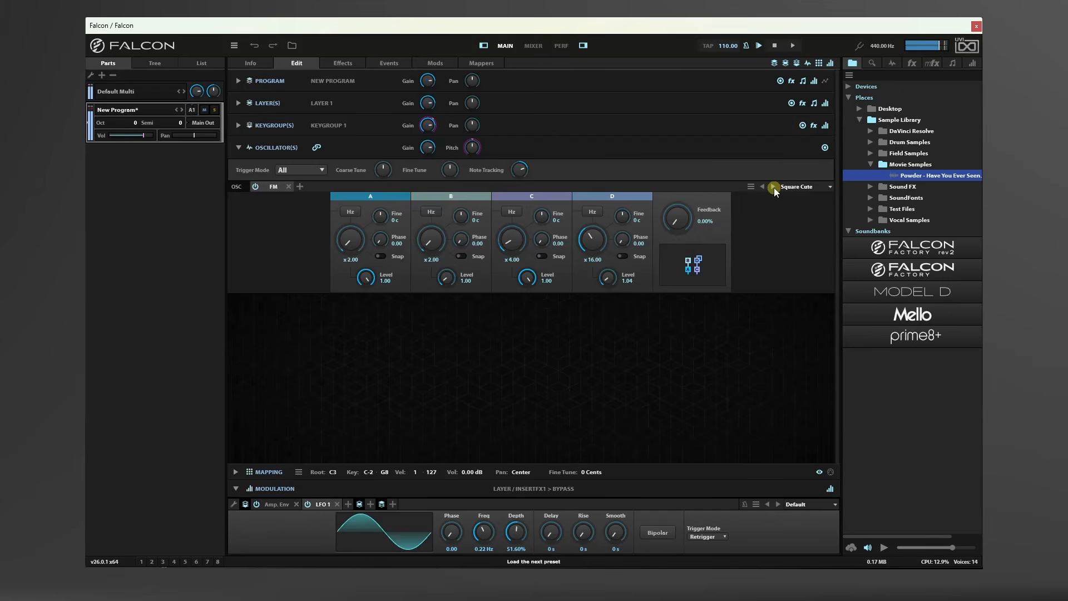
click(773, 187)
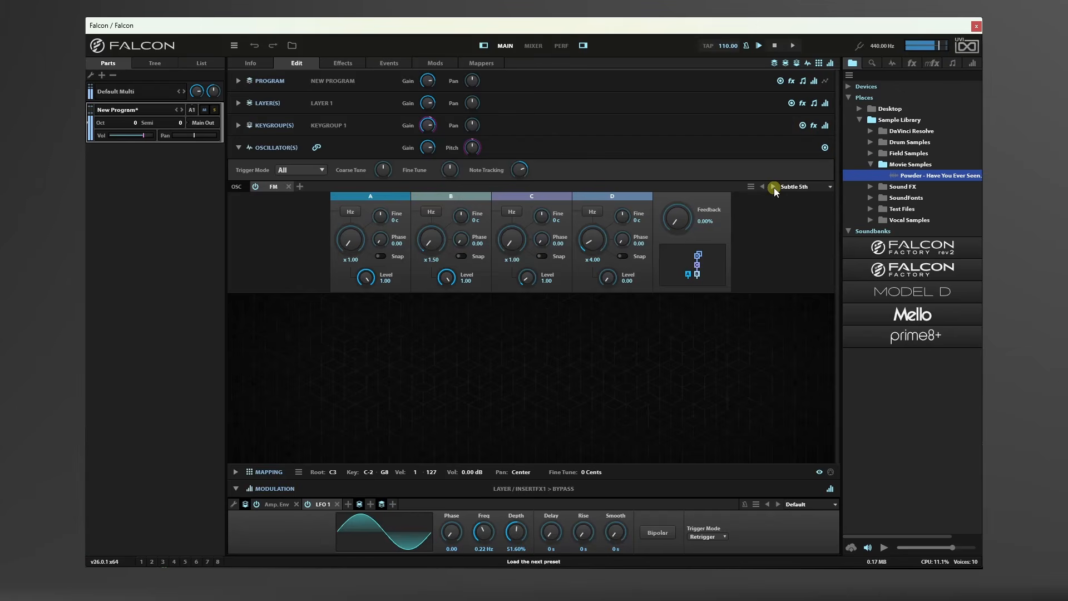
click(773, 187)
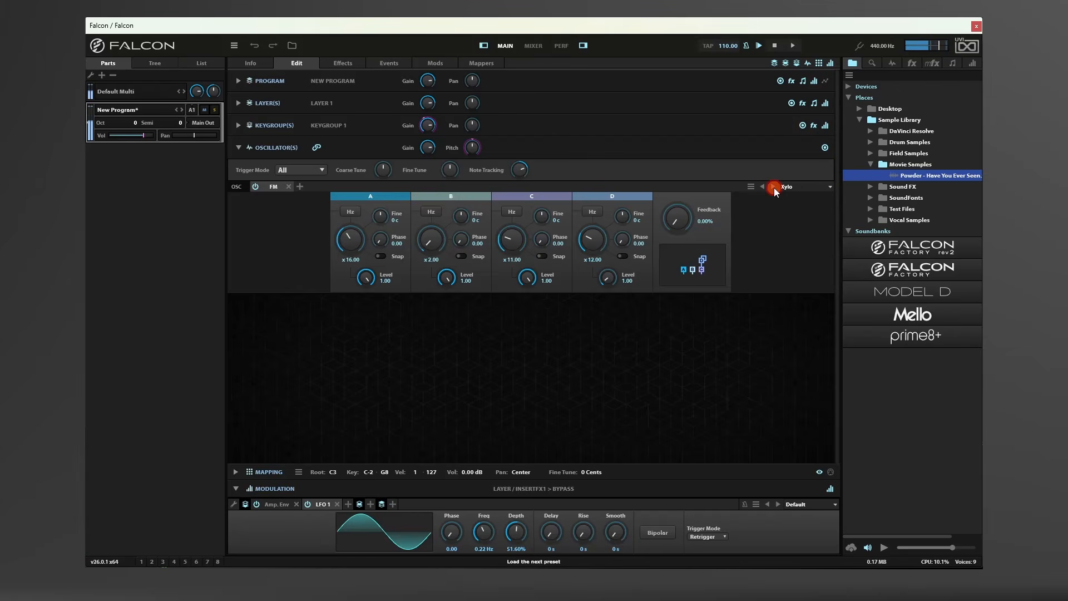
click(774, 187)
Replace the FM oscillator with an Organ oscillator.
click(269, 187)
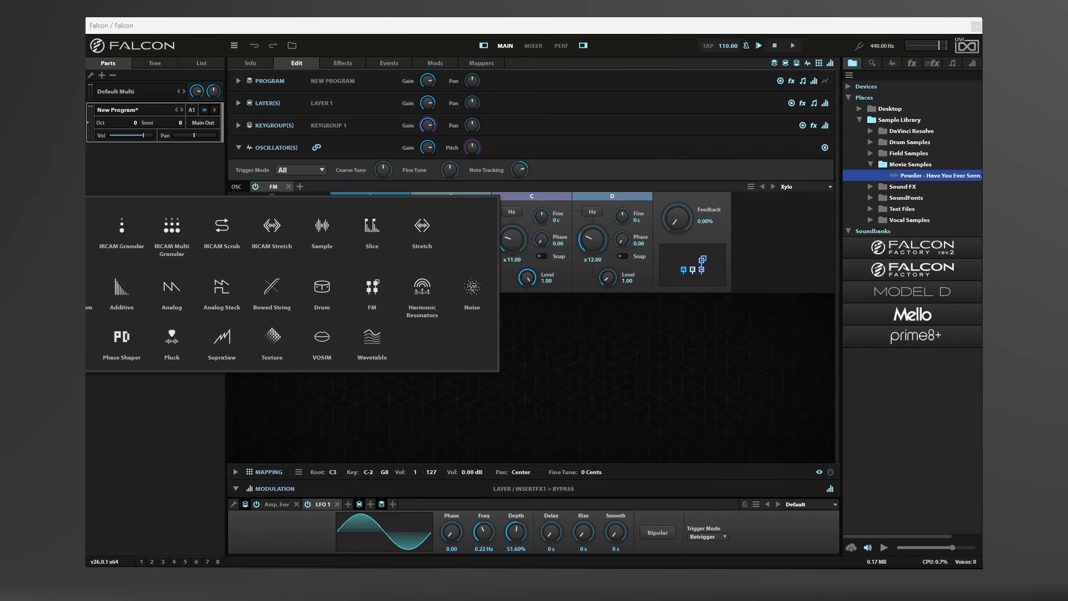
click(72, 337)
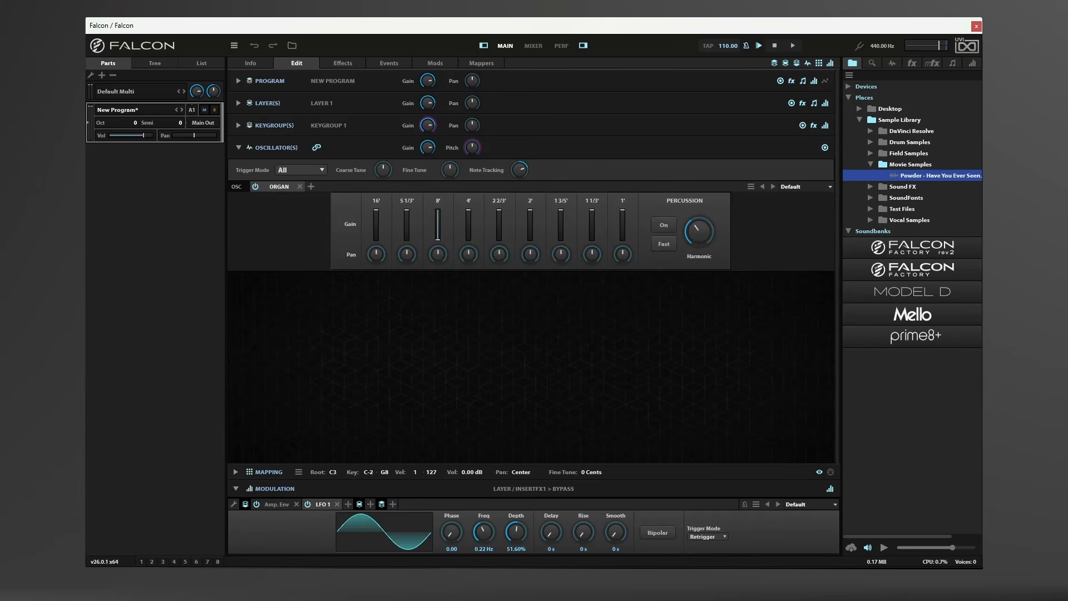
Audition the Organ oscillator presets, including Blues, Charlie and Classic 1, up to Flute.
click(772, 188)
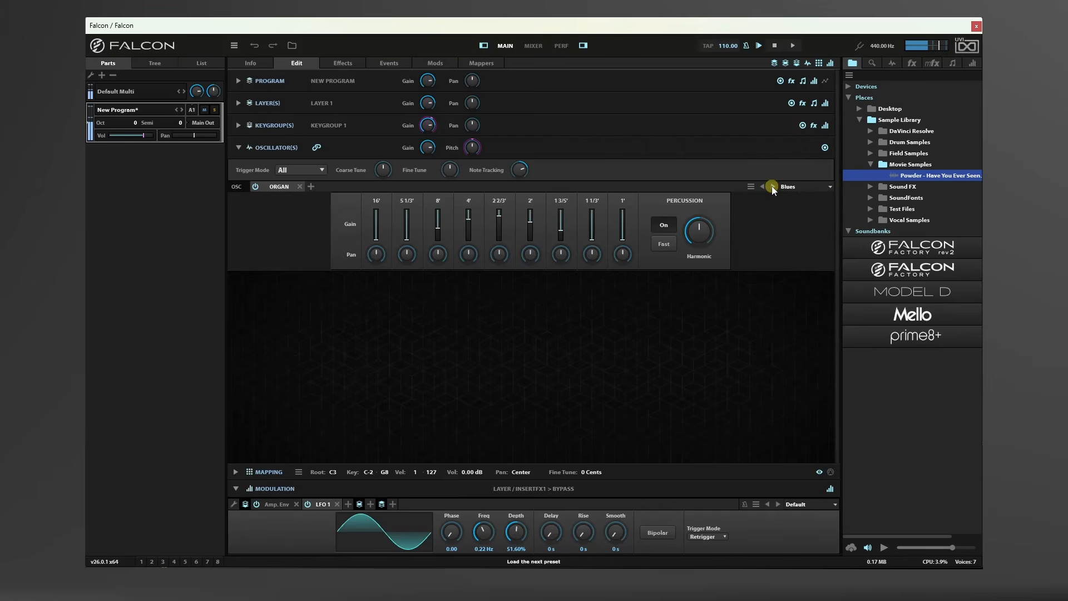
click(772, 187)
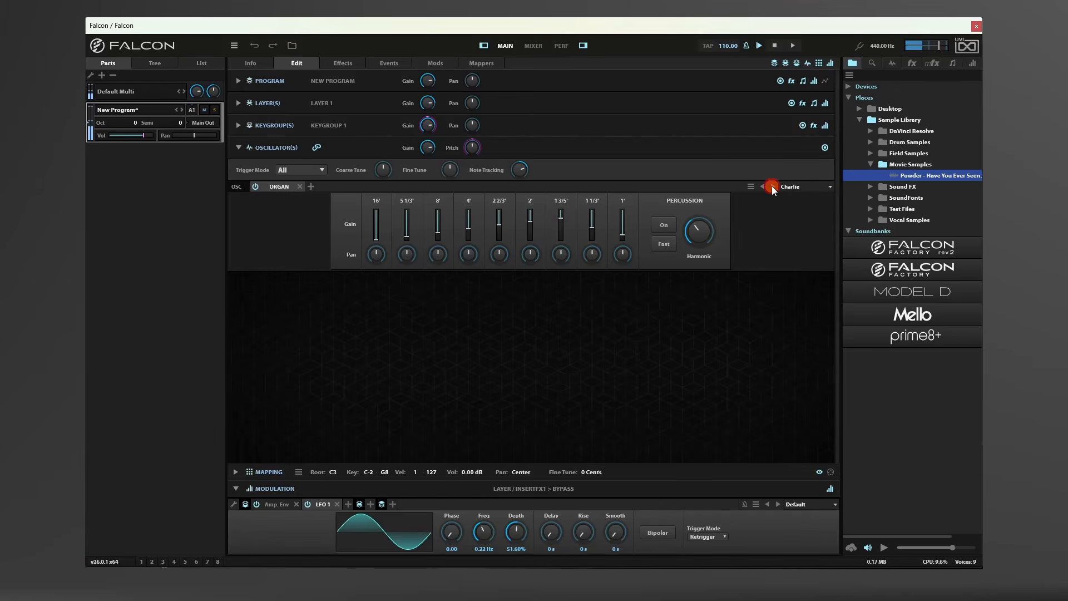
click(772, 187)
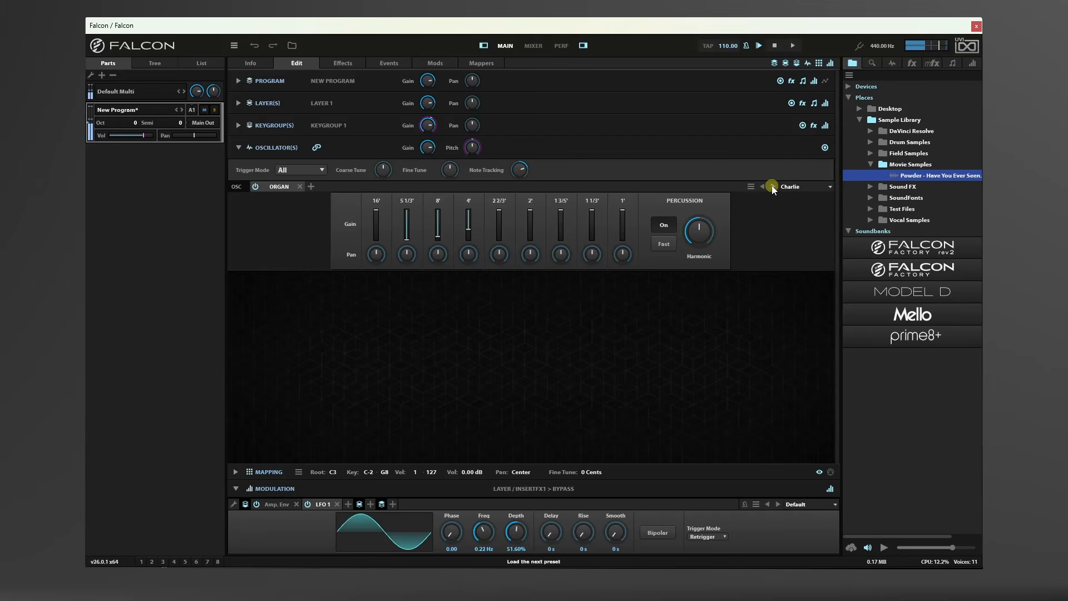
click(773, 187)
click(772, 187)
click(772, 187)
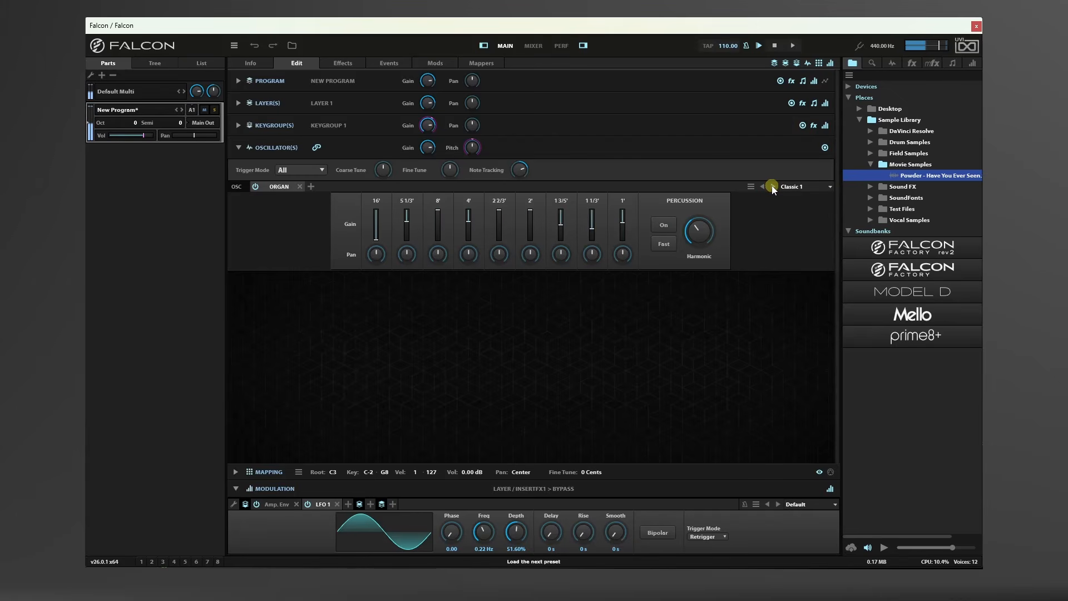
click(773, 187)
click(773, 187)
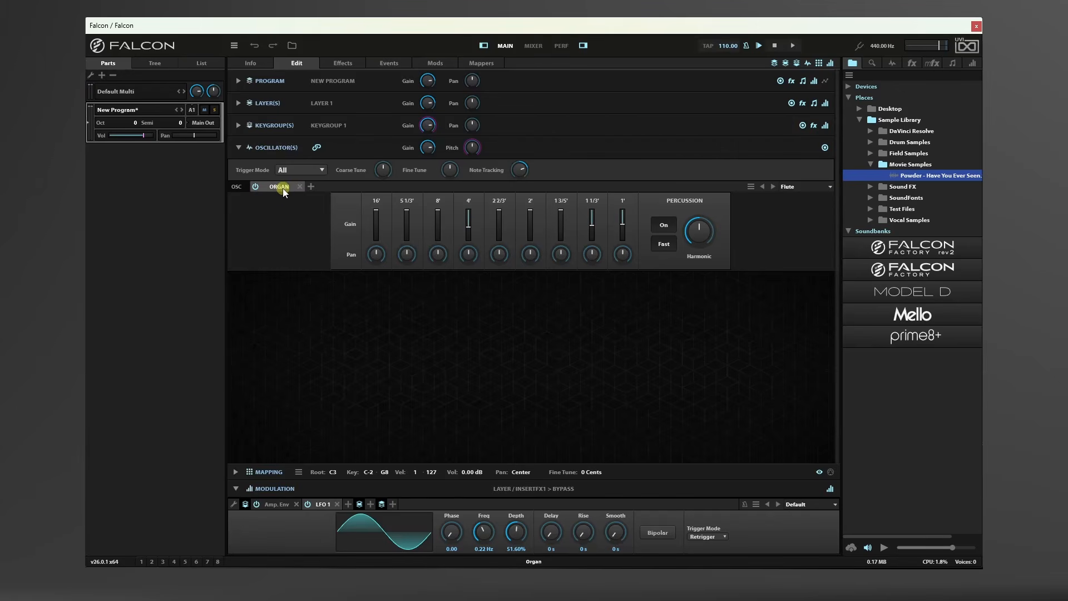
Add an empty Sample oscillator beside the Organ, compare the two oscillators, and delete the Sample oscillator.
click(311, 186)
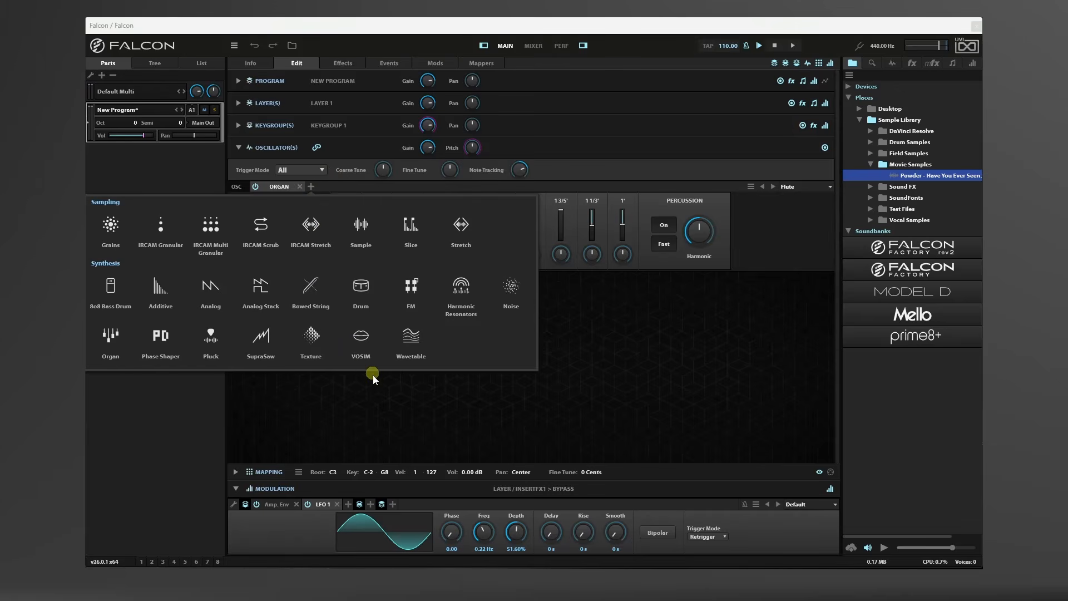
click(360, 229)
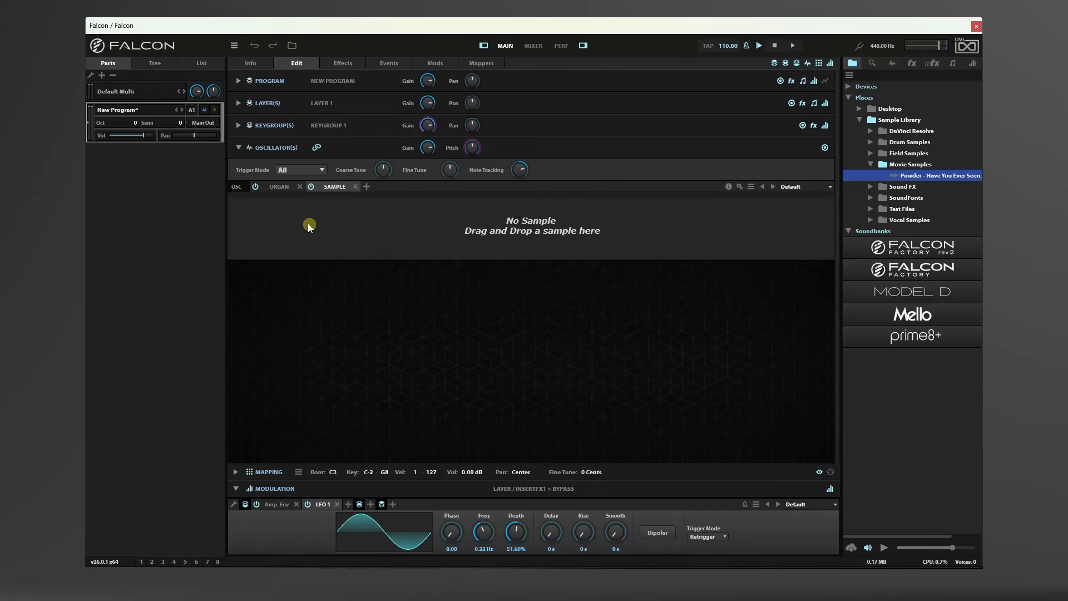
click(275, 188)
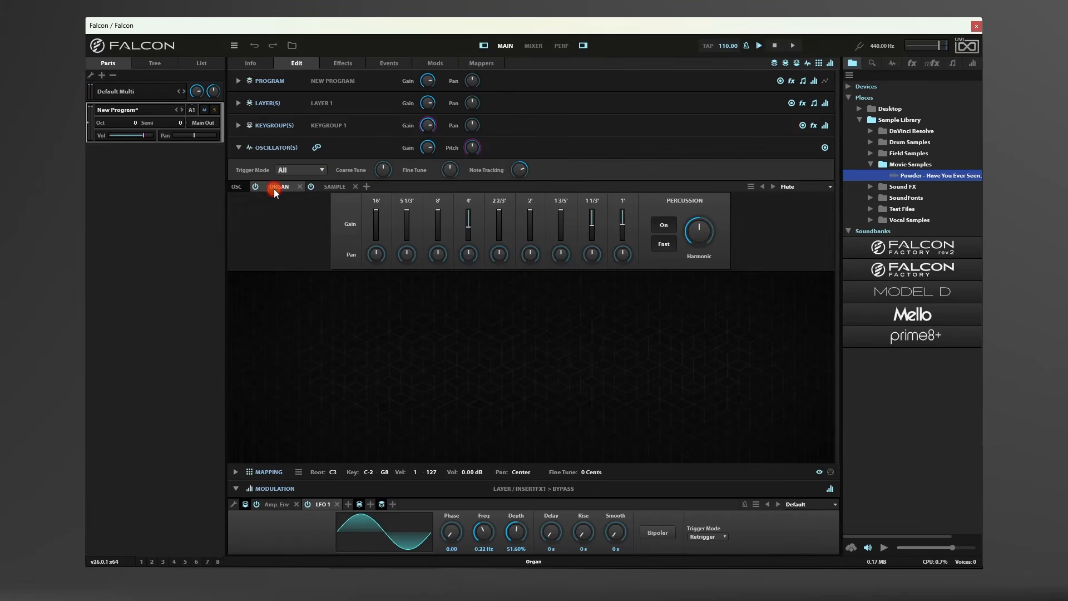
click(336, 188)
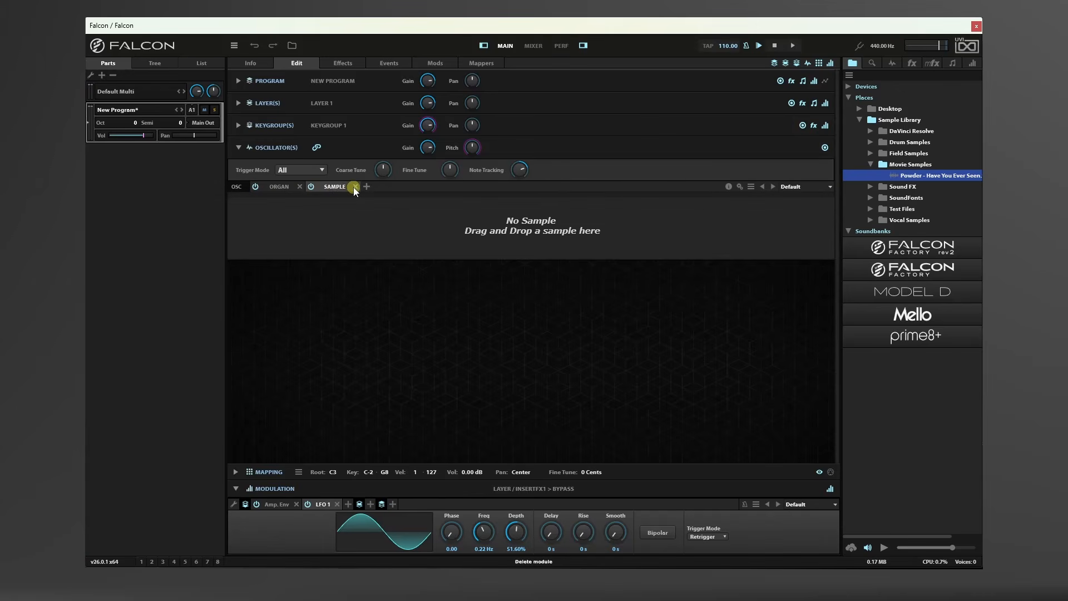
click(355, 187)
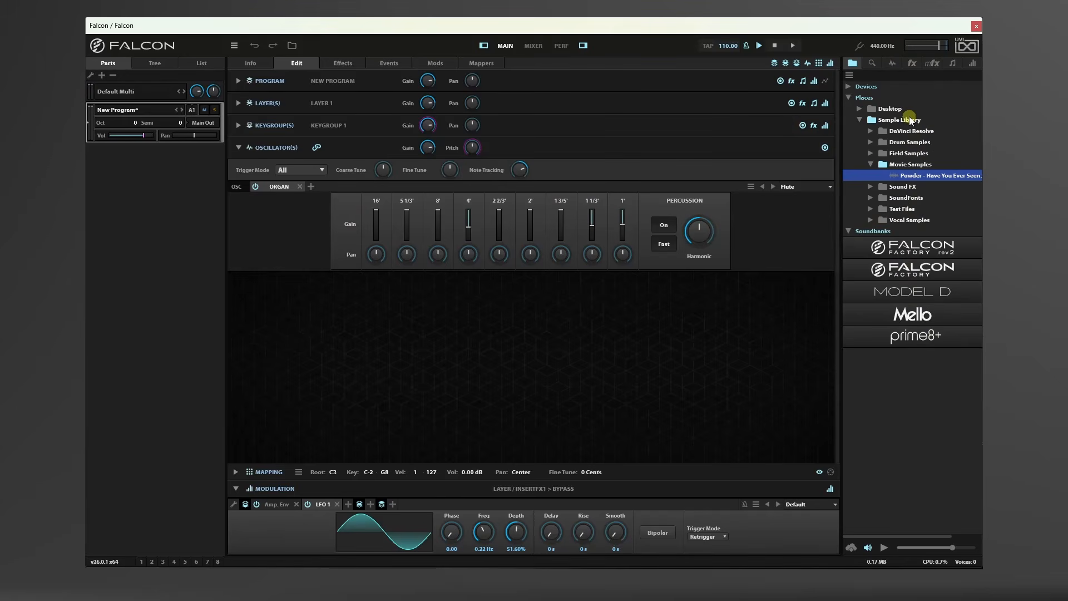
Browse the sampling and synthesis oscillators in the browser and add a Texture oscillator beside the Organ.
click(893, 63)
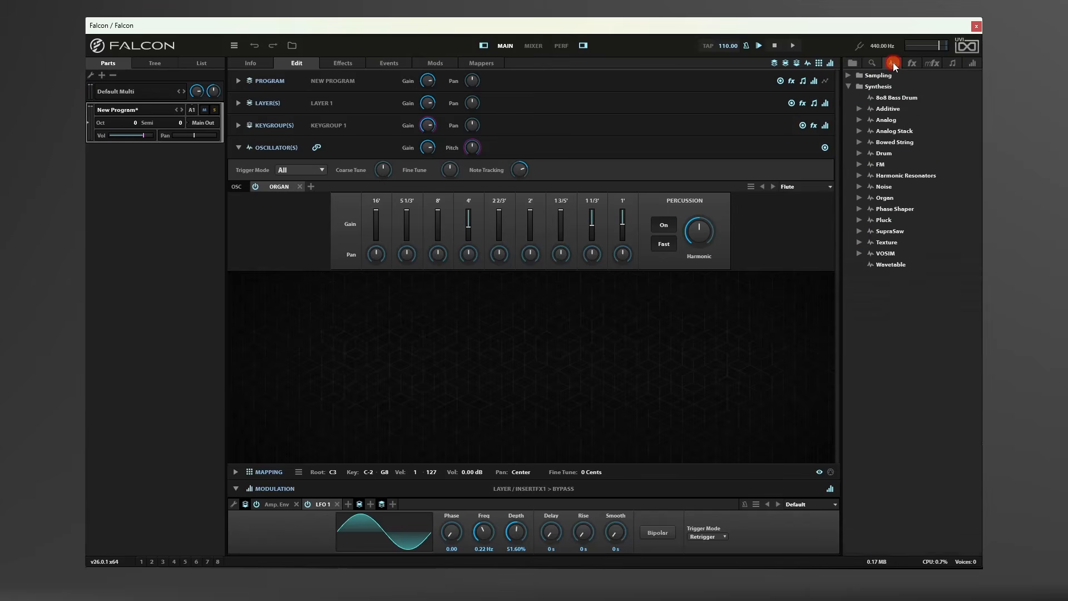
click(847, 76)
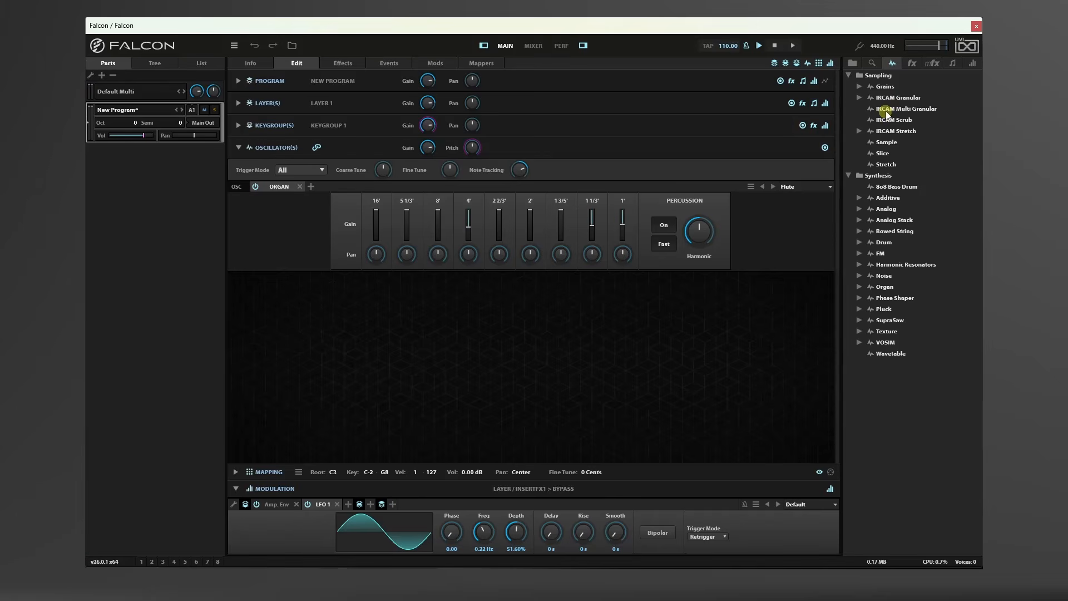
click(272, 188)
click(573, 331)
drag(888, 335, 337, 186)
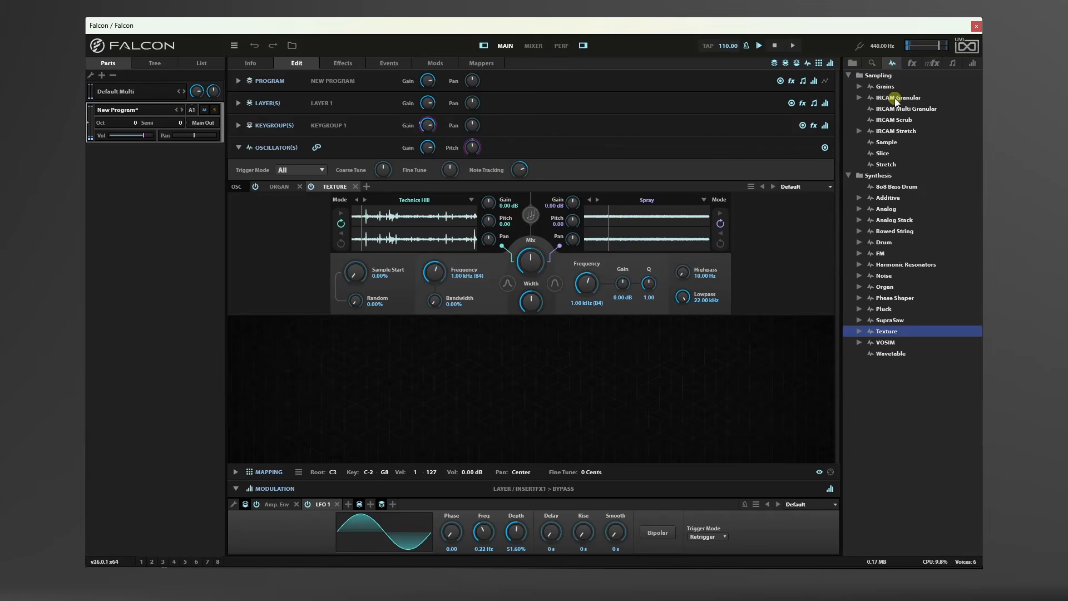
click(850, 175)
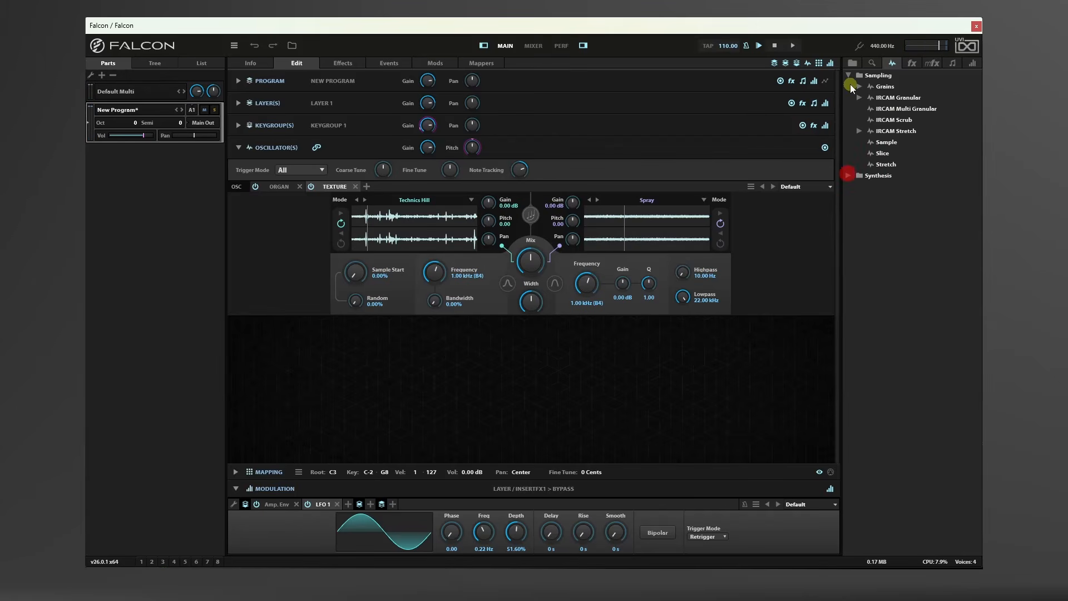
click(850, 75)
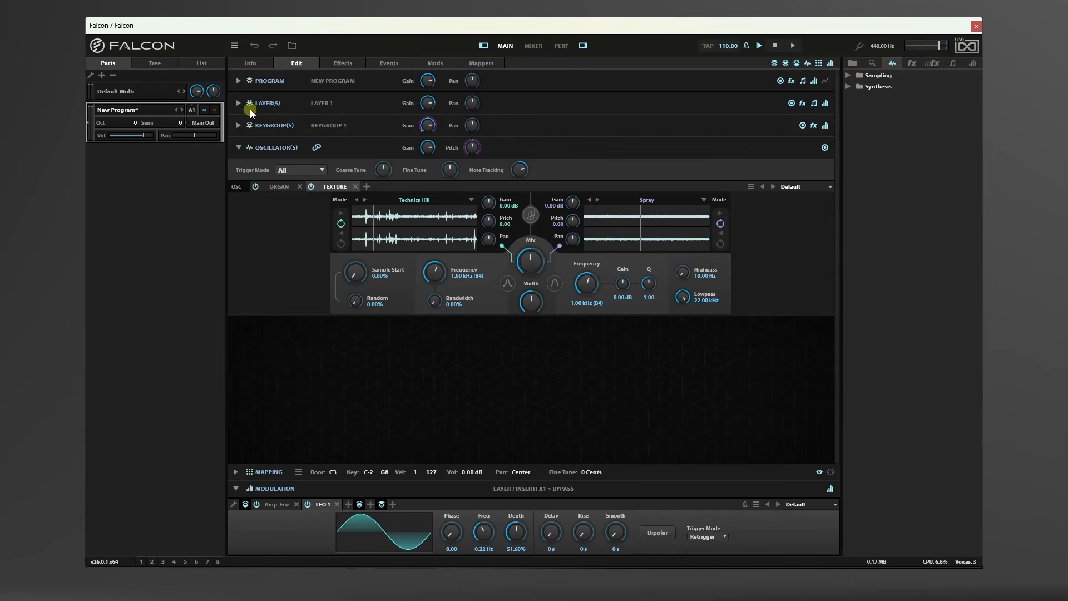
Add the Wave Shaper's Asymetric preset from the Drive / Distortion effects after Bloom on Layer 1.
click(237, 103)
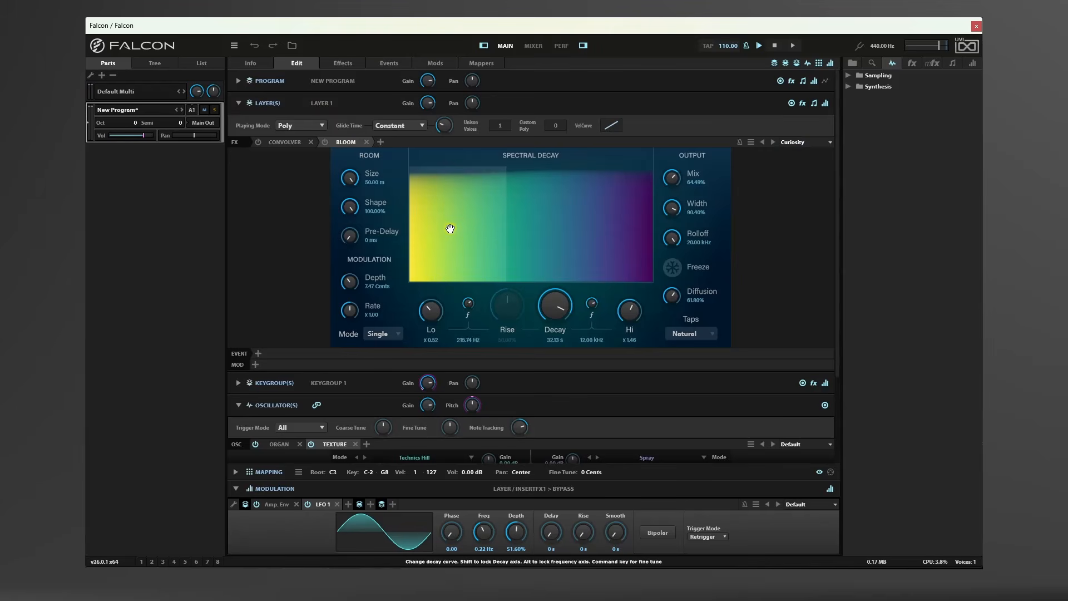
click(381, 143)
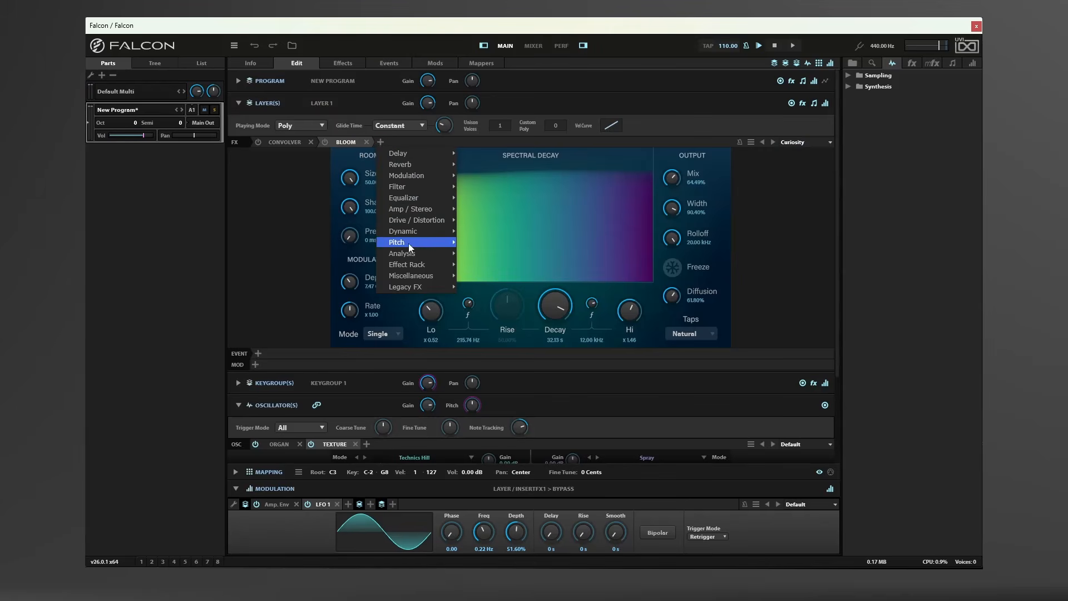
click(273, 222)
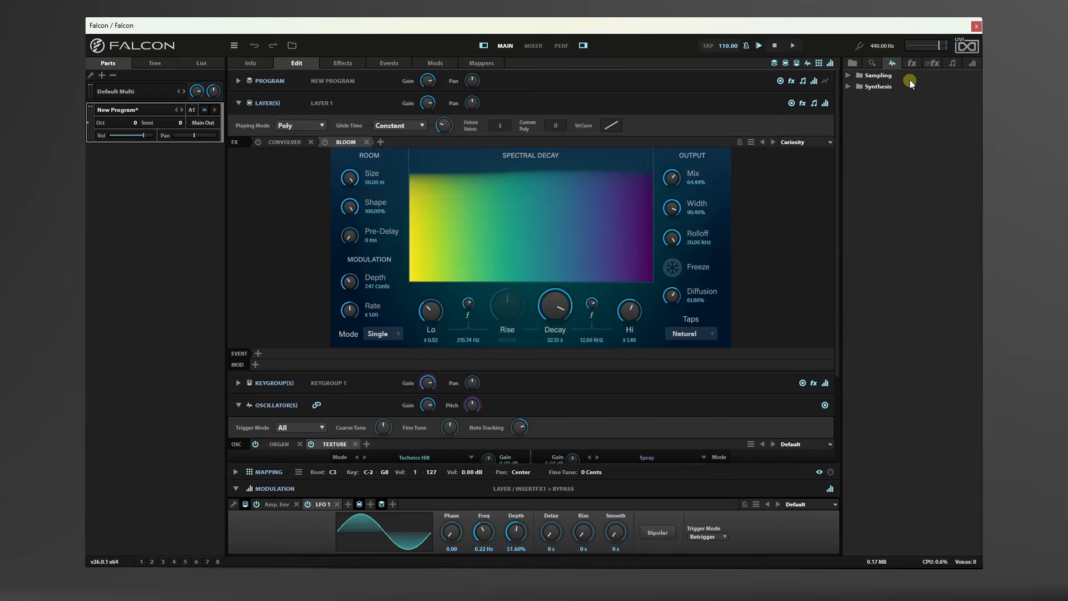
click(911, 64)
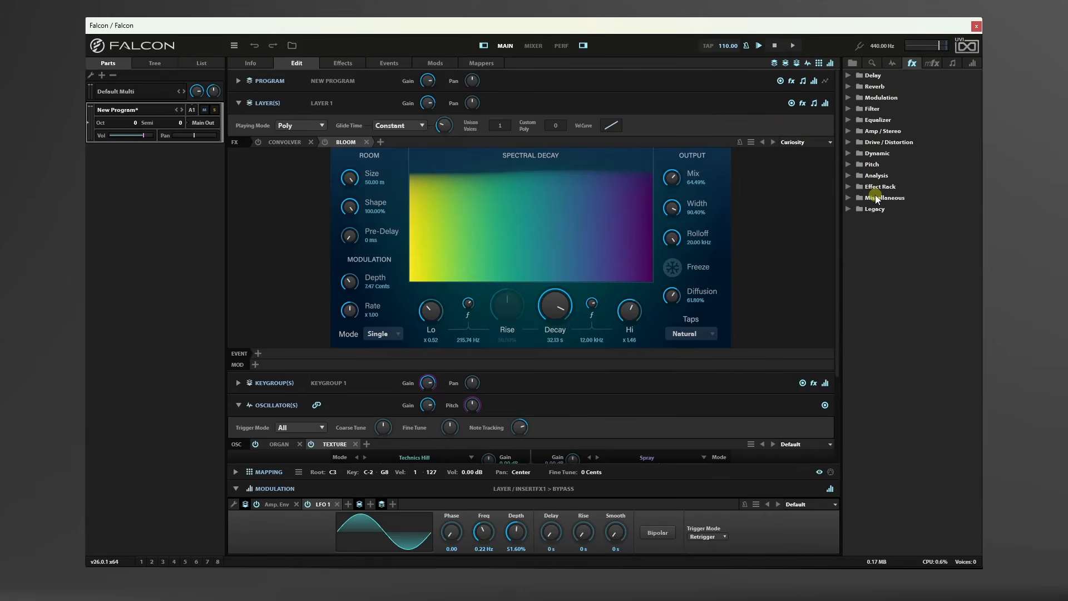
click(855, 141)
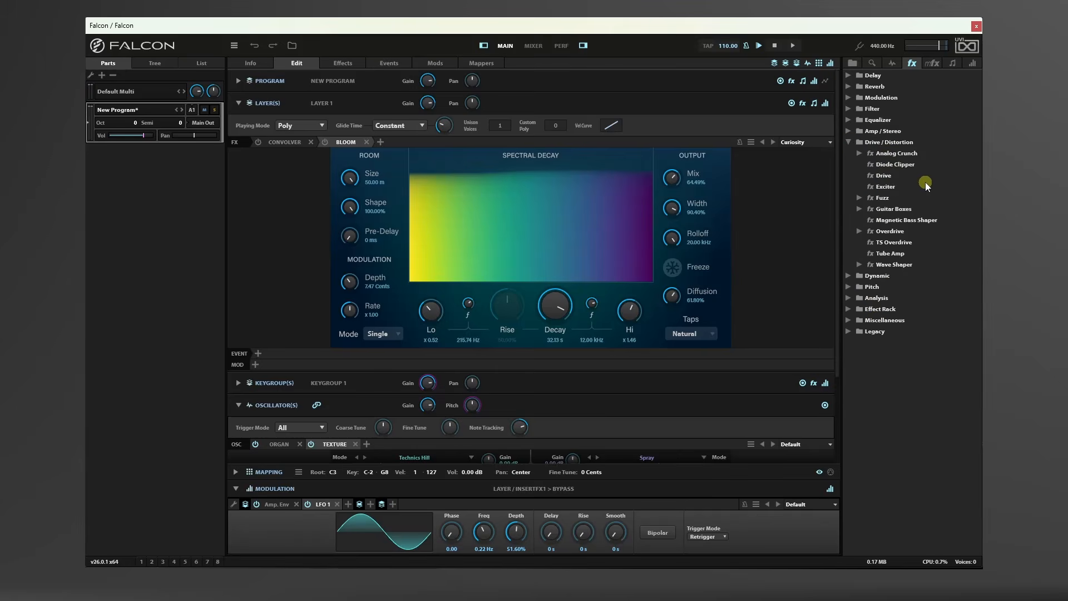
click(891, 266)
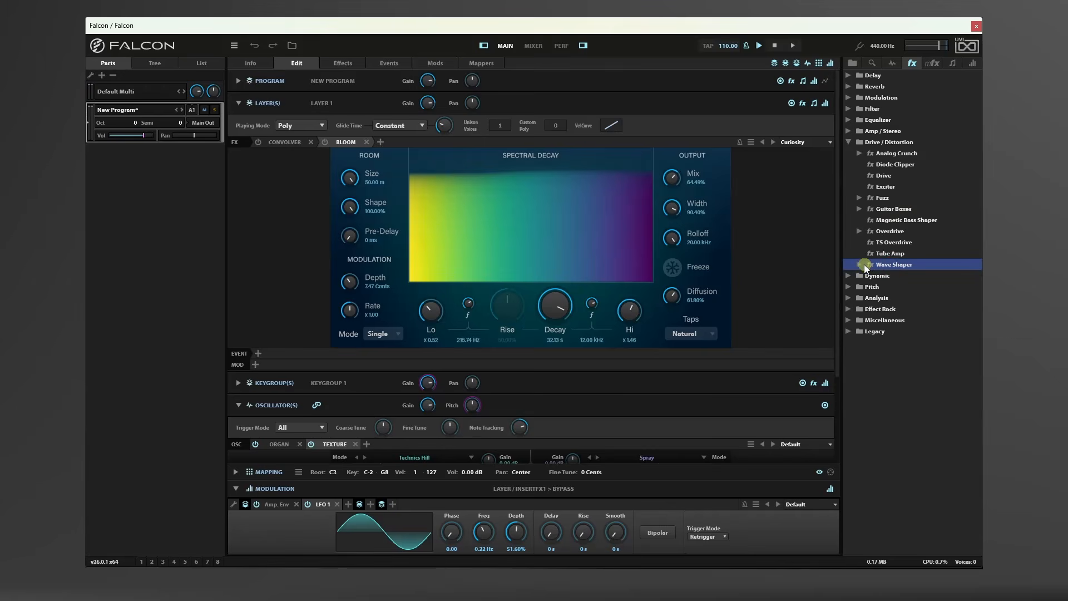
click(862, 265)
drag(898, 276, 406, 143)
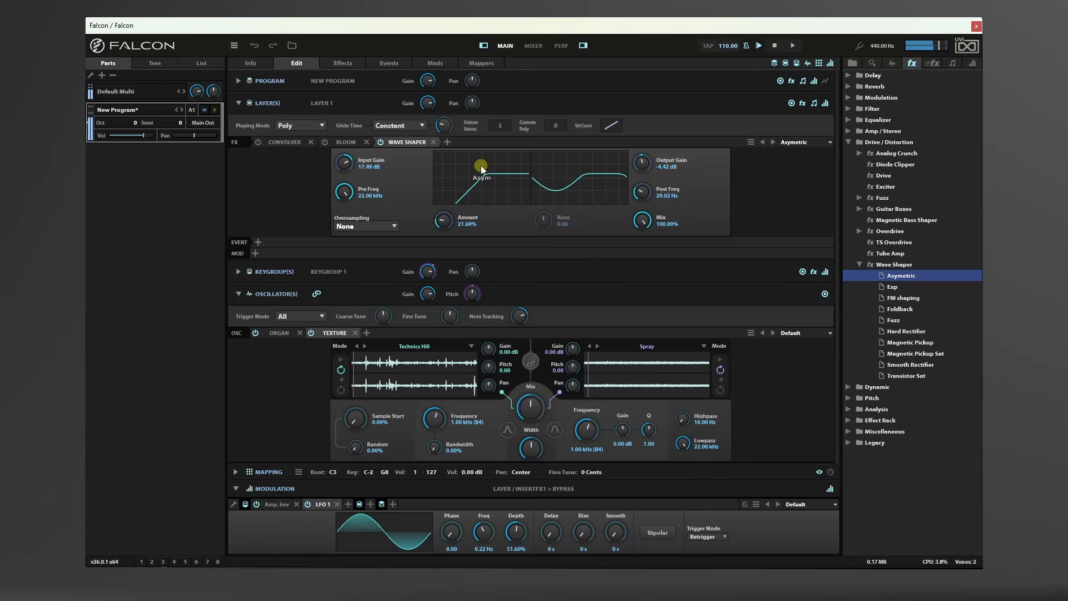
Audition the Wave Shaper presets, including FM shaping, up to Fuzz.
click(773, 143)
click(773, 143)
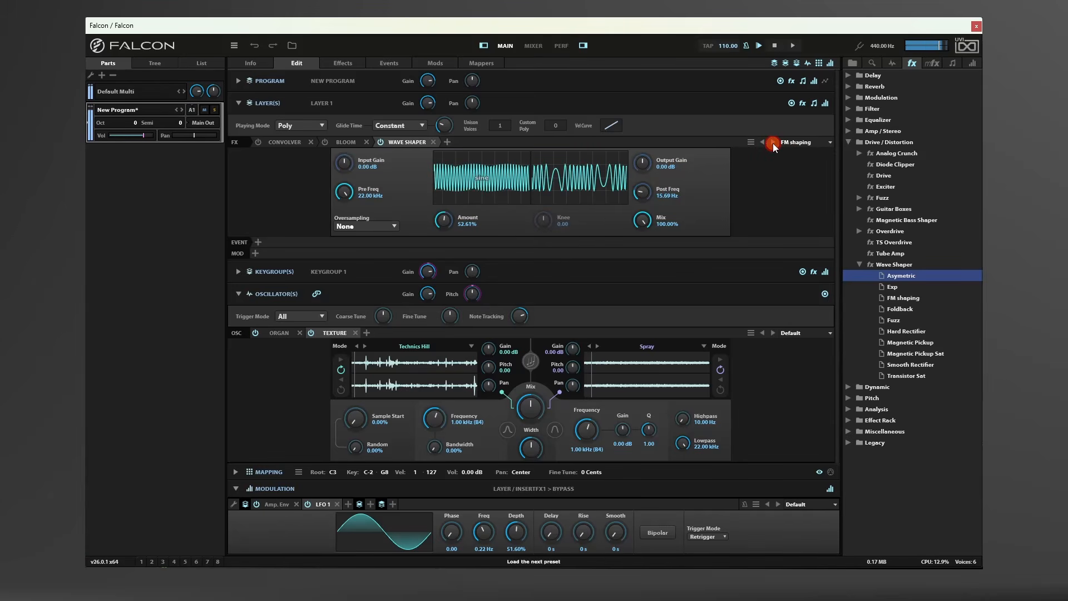
click(773, 143)
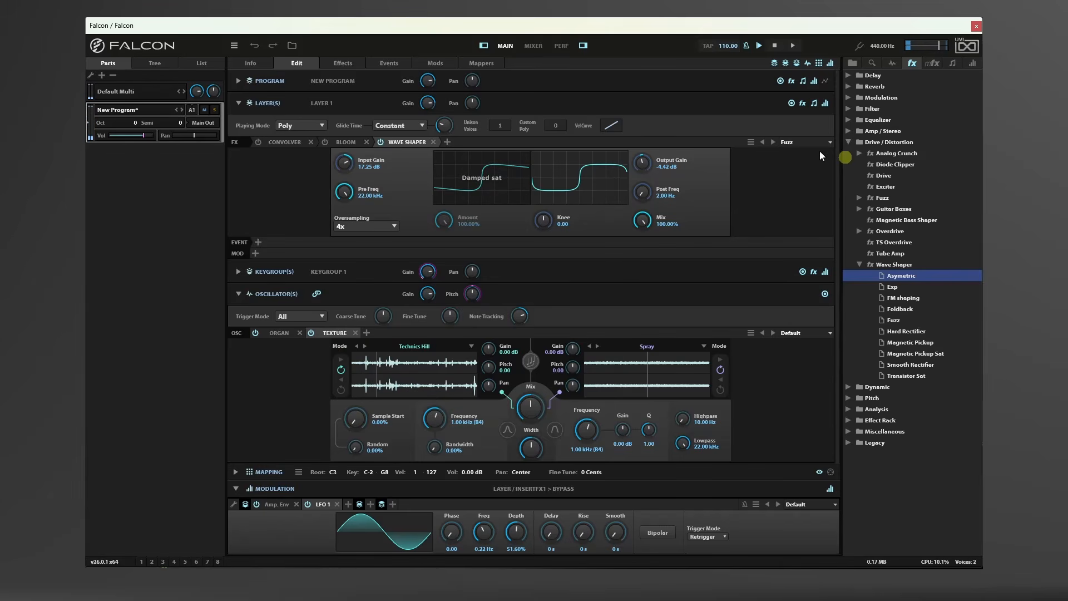
click(447, 143)
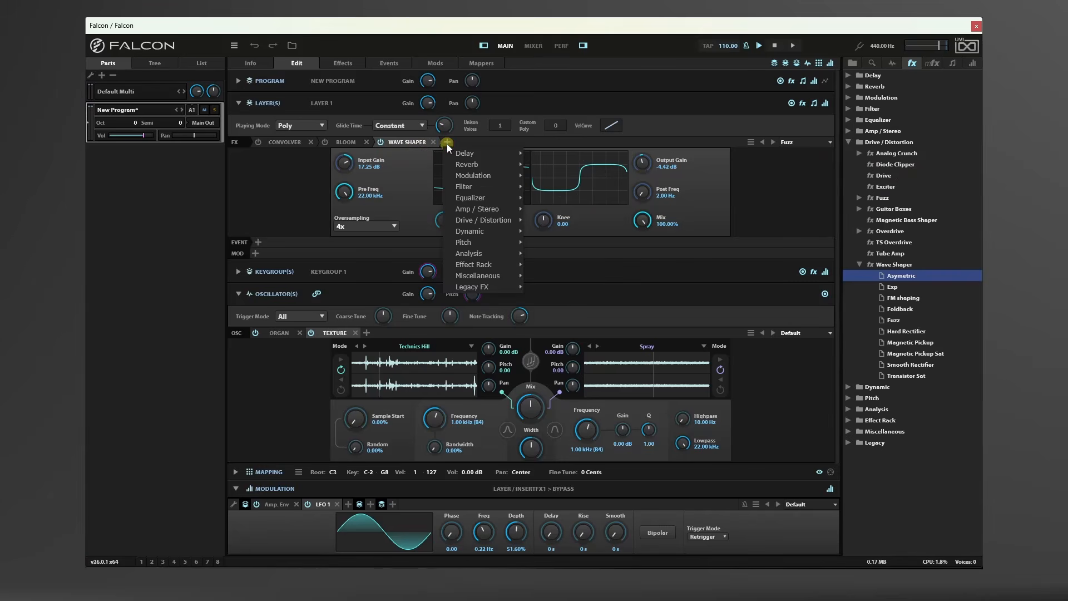
click(273, 187)
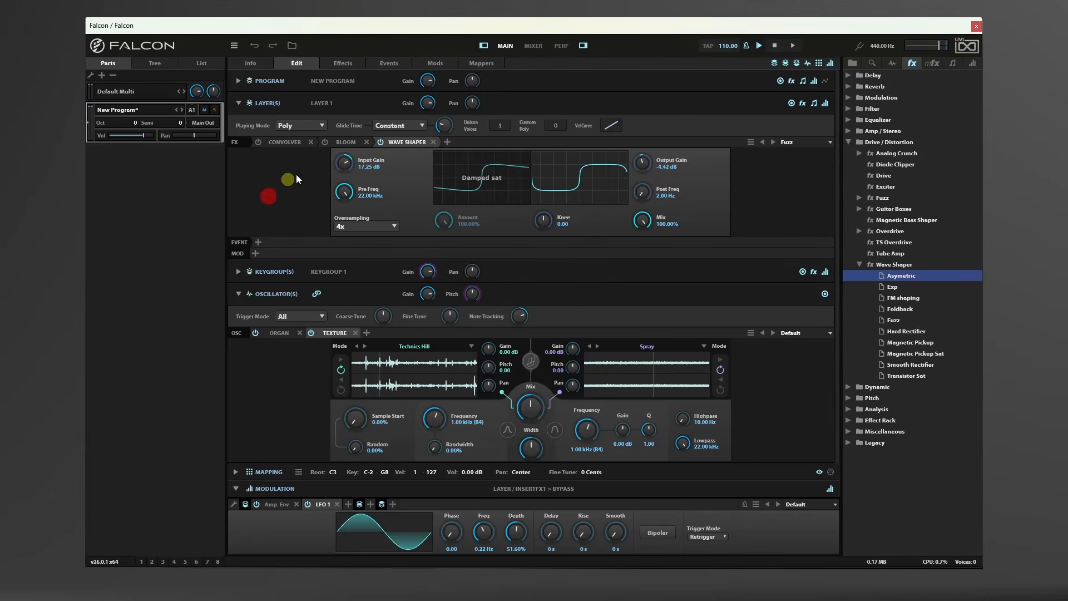
click(344, 145)
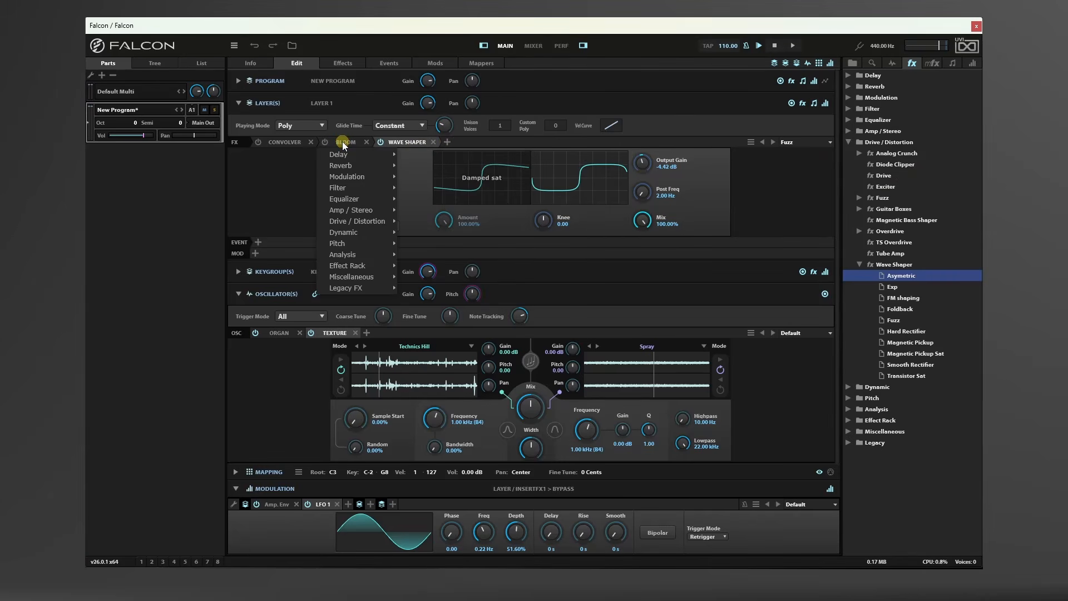
mouse_move(352, 189)
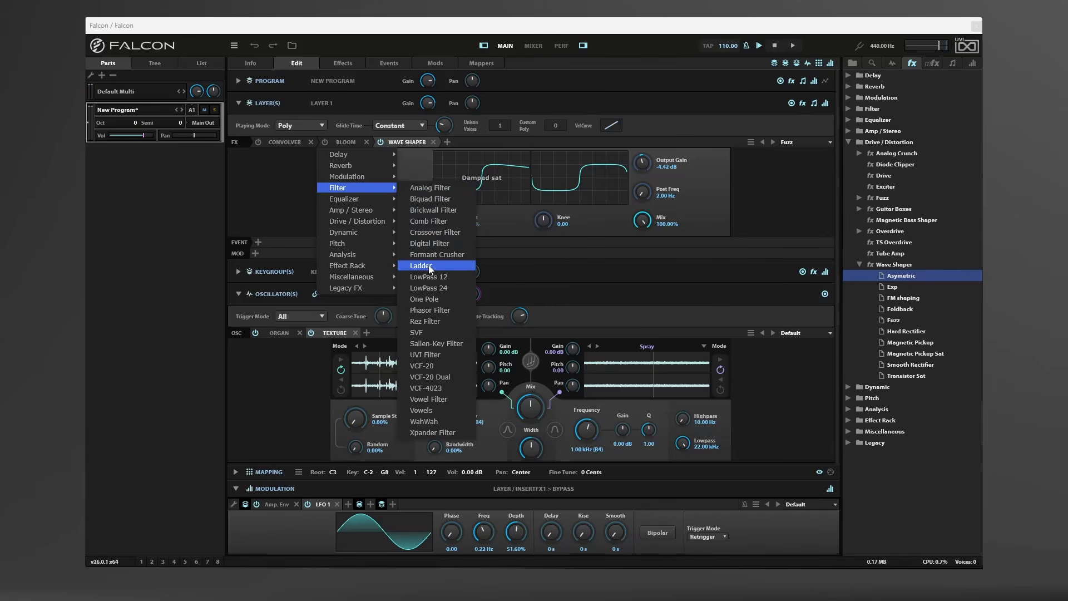
click(277, 192)
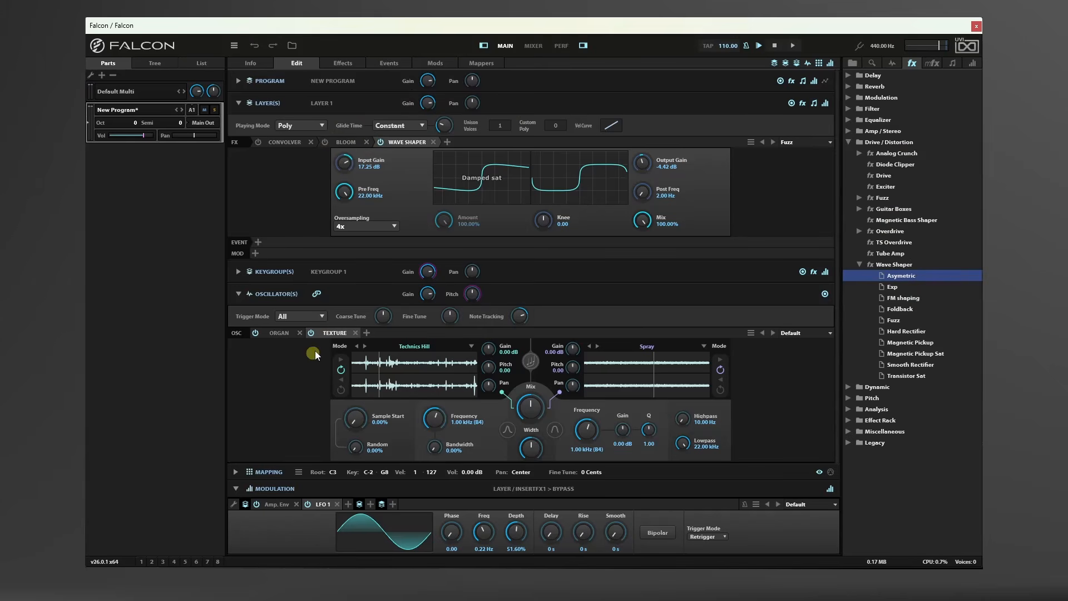
Delete the Texture oscillator and replace the Organ oscillator with a Wavetable oscillator.
click(355, 333)
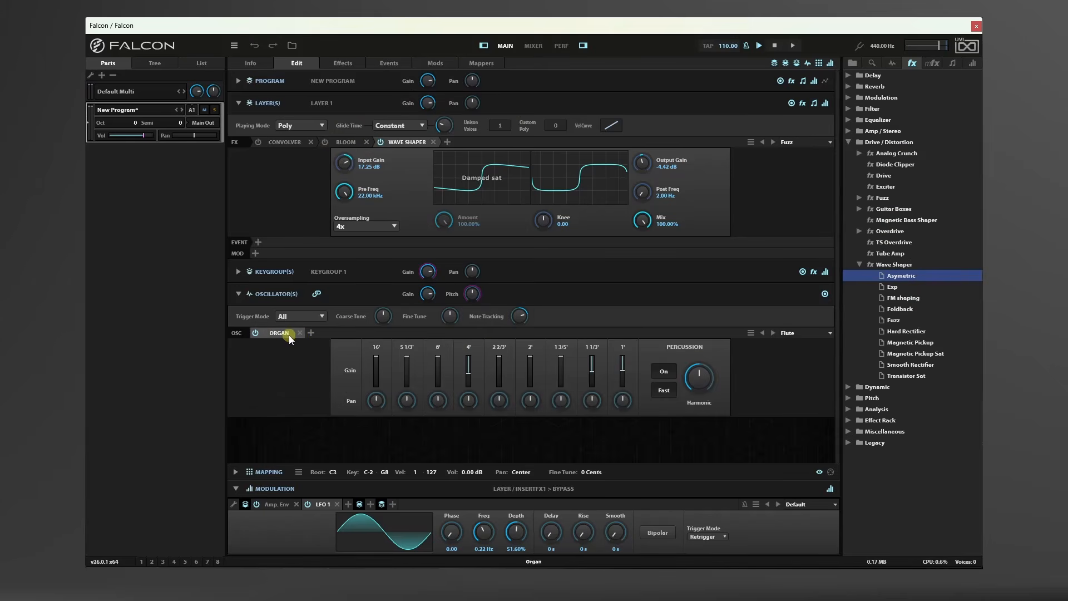
click(288, 334)
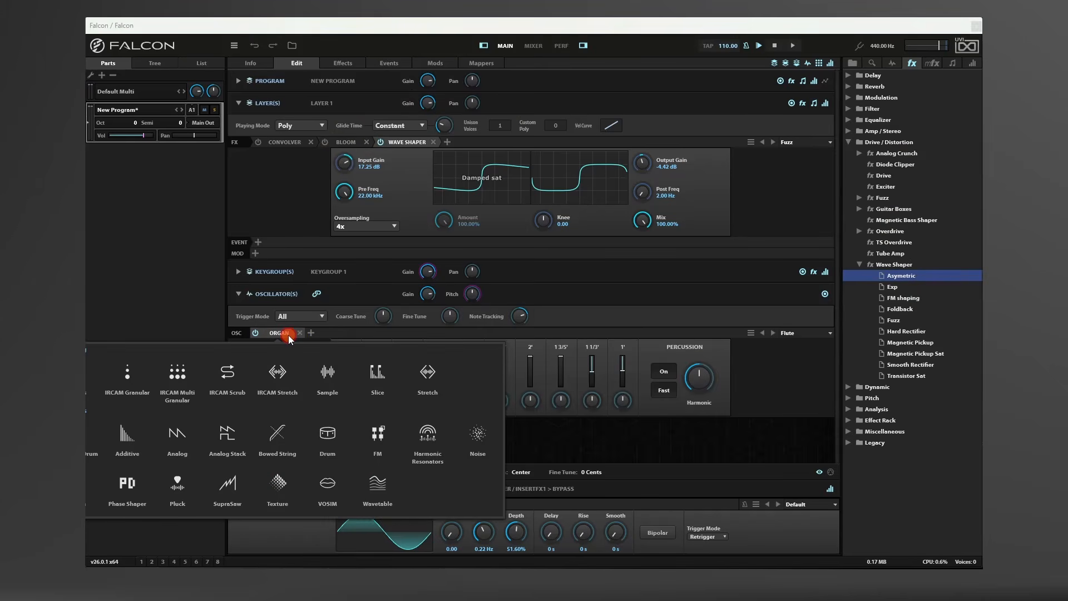
click(376, 487)
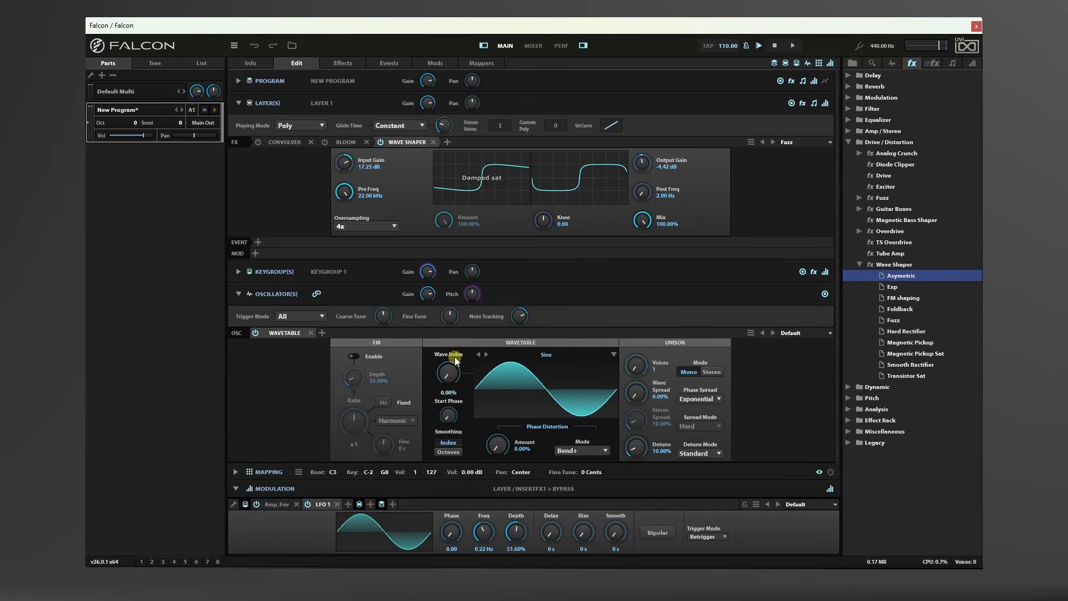
Assign a new LFO from the browser's modulators to the Wavetable oscillator's Wave Index.
click(860, 264)
click(849, 141)
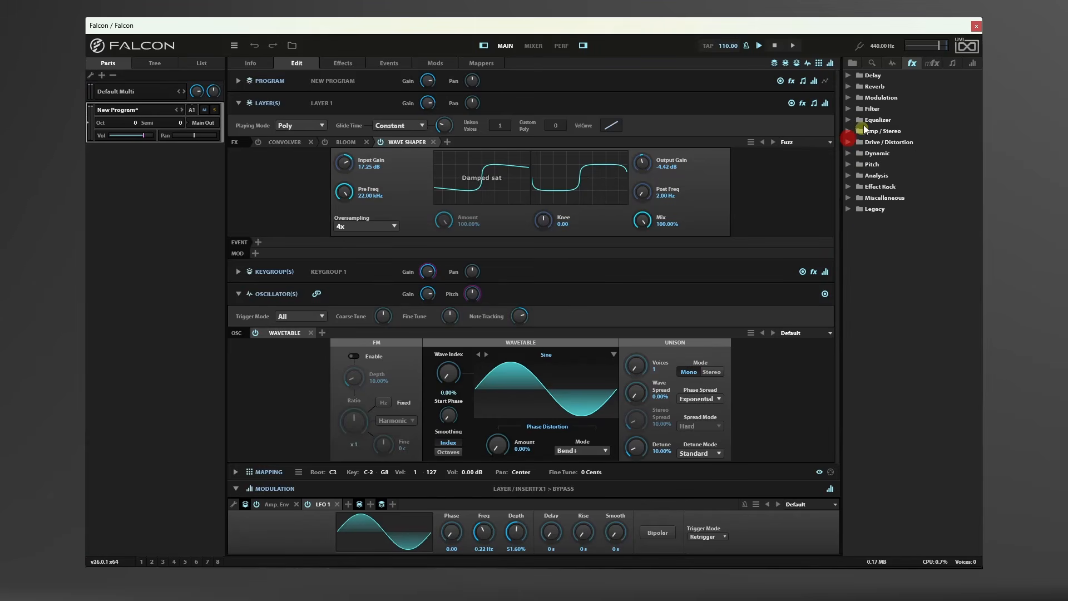
click(971, 65)
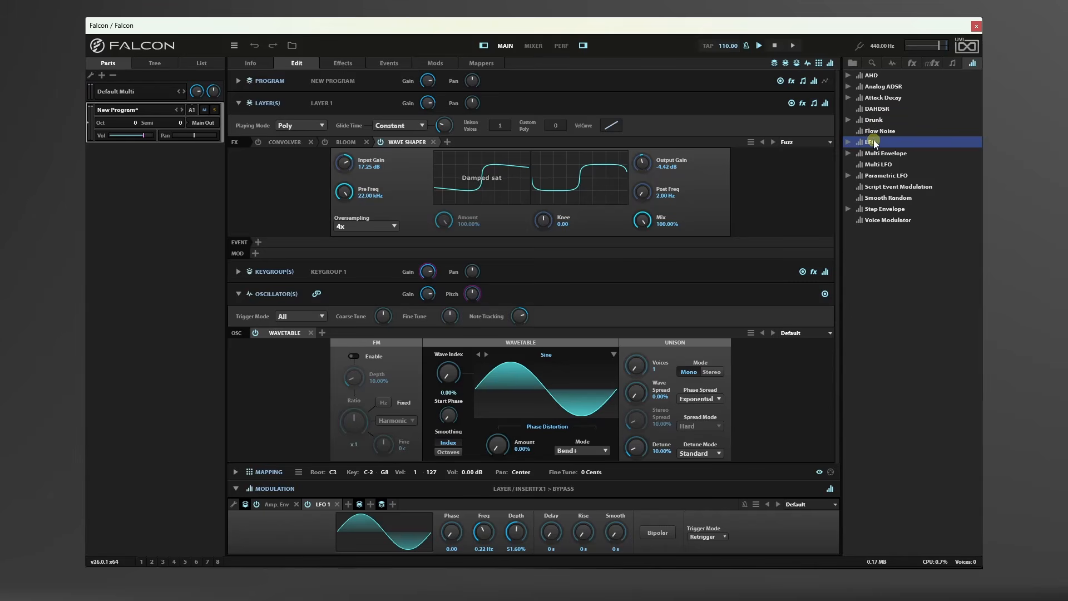
drag(874, 139, 451, 376)
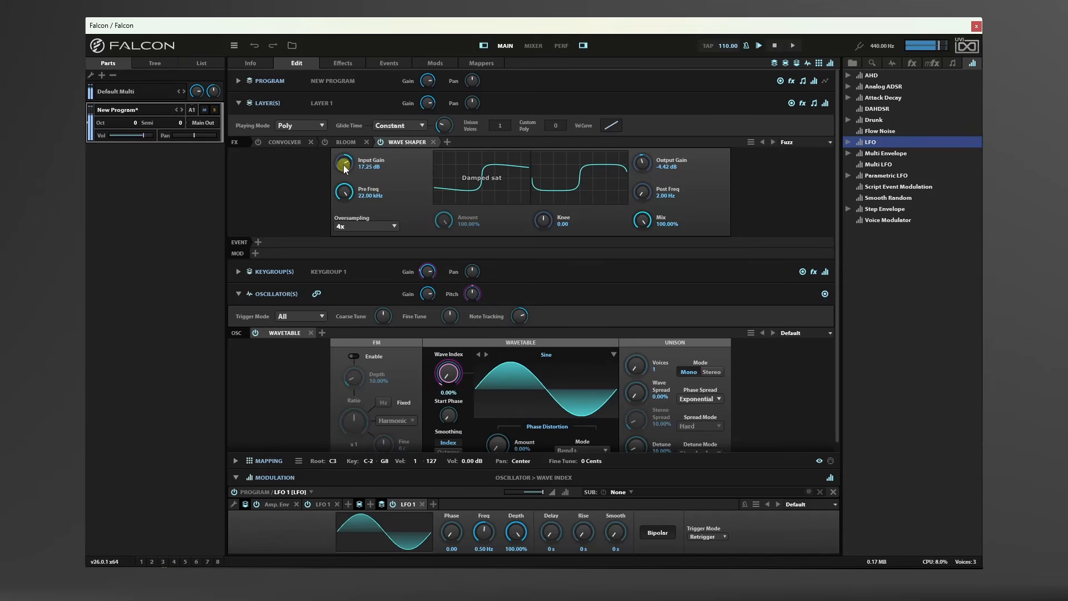
Lower the Wave Shaper's input gain to 7.01 dB and move the effect ahead of the Convolver.
drag(344, 165, 345, 189)
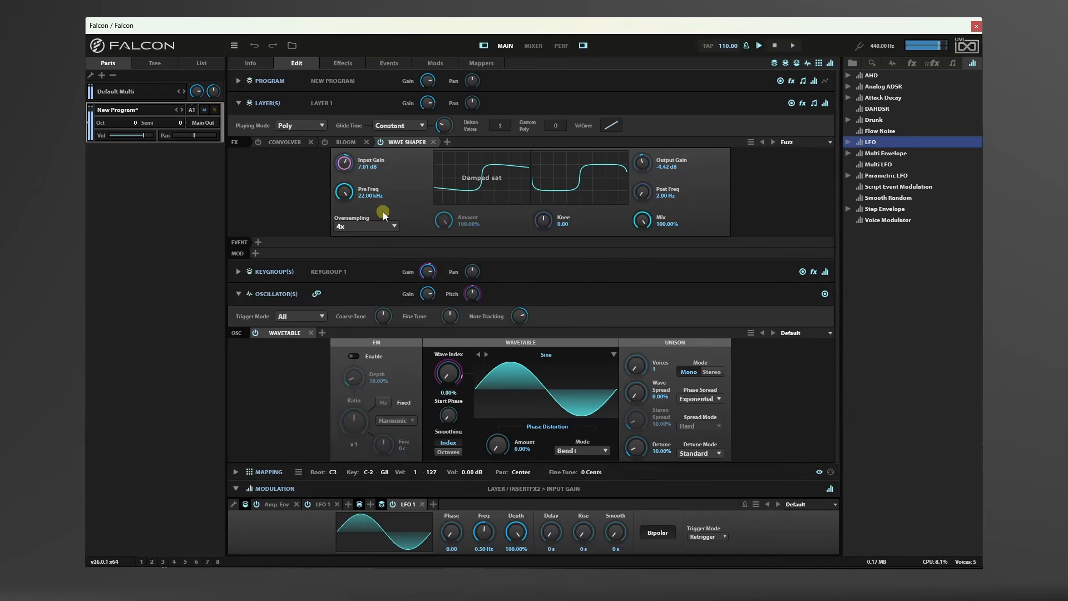
drag(407, 142, 276, 142)
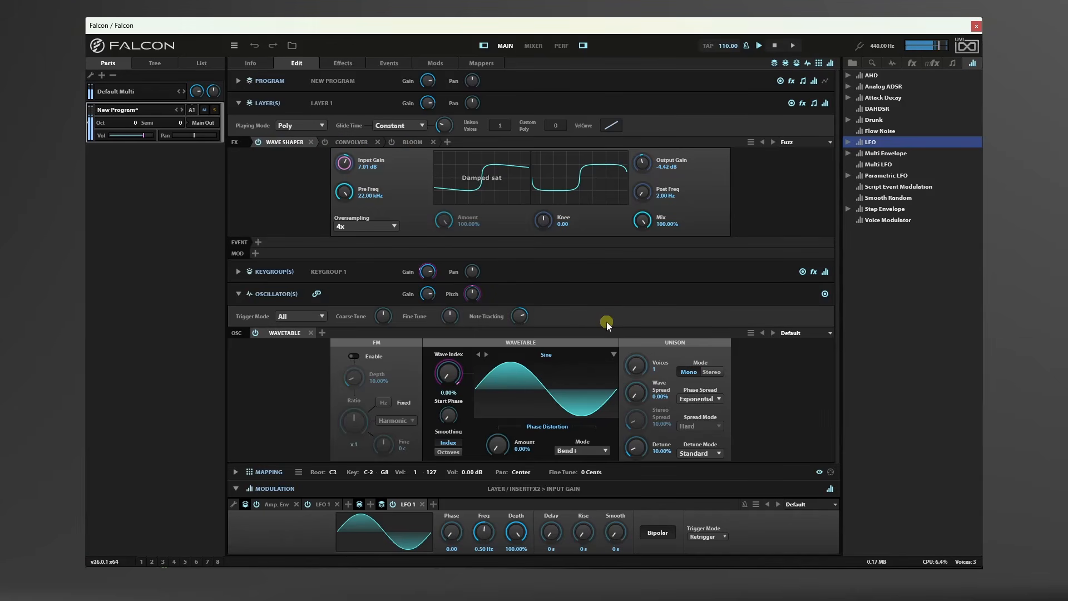
Set the new LFO's frequency to 2.12 Hz and depth to 64.80%, and the Wave Shaper's input gain to 0.61 dB.
drag(484, 539, 523, 563)
click(517, 537)
drag(339, 168, 351, 194)
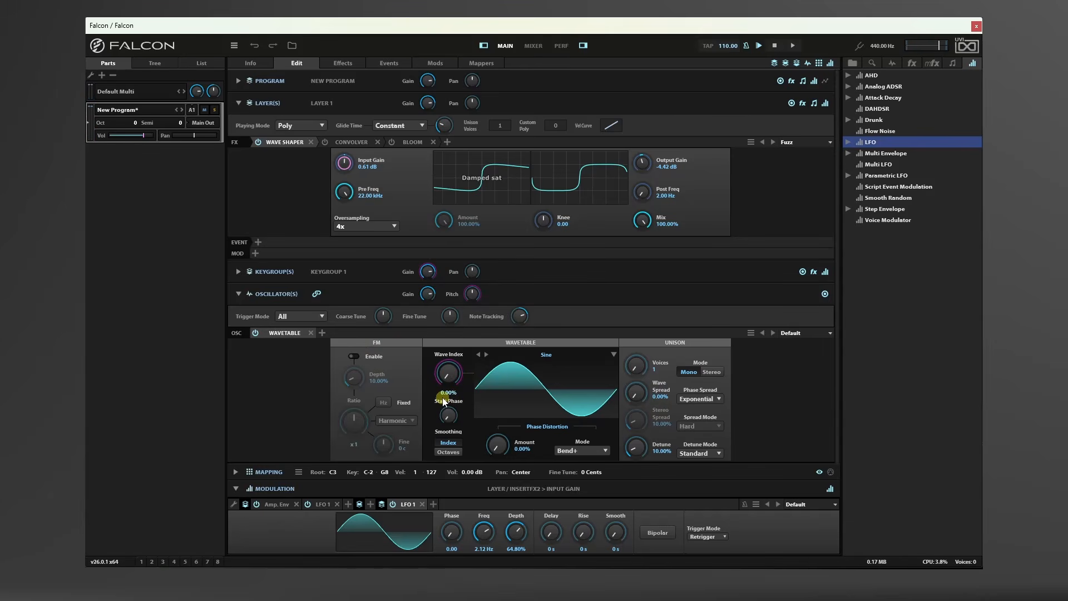
Inspect the modulation sources assigned to the oscillator's Pitch and to the Wavetable's Wave Index.
mouse_move(471, 292)
click(473, 298)
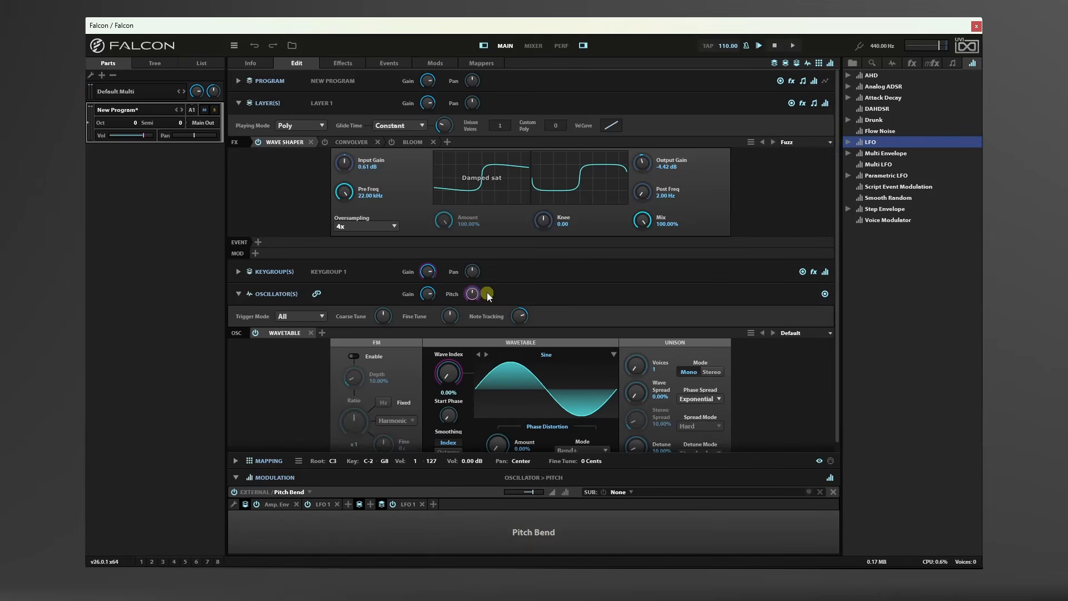
mouse_move(470, 295)
click(447, 372)
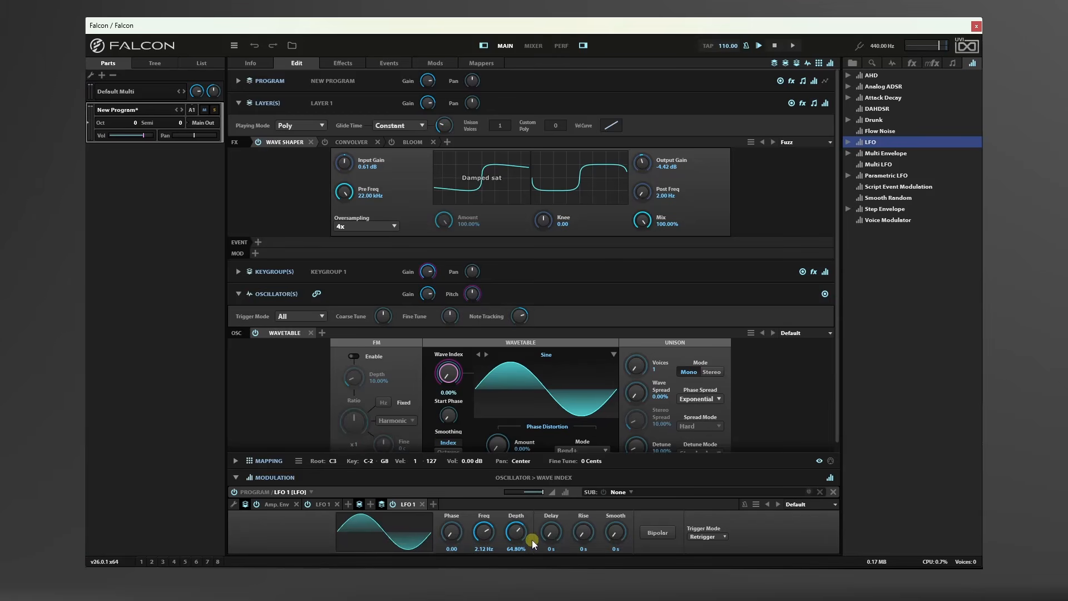
Inspect the Amp envelope assigned to the keygroup's gain and look through the available Analog ADSR presets without changing the current one.
click(427, 272)
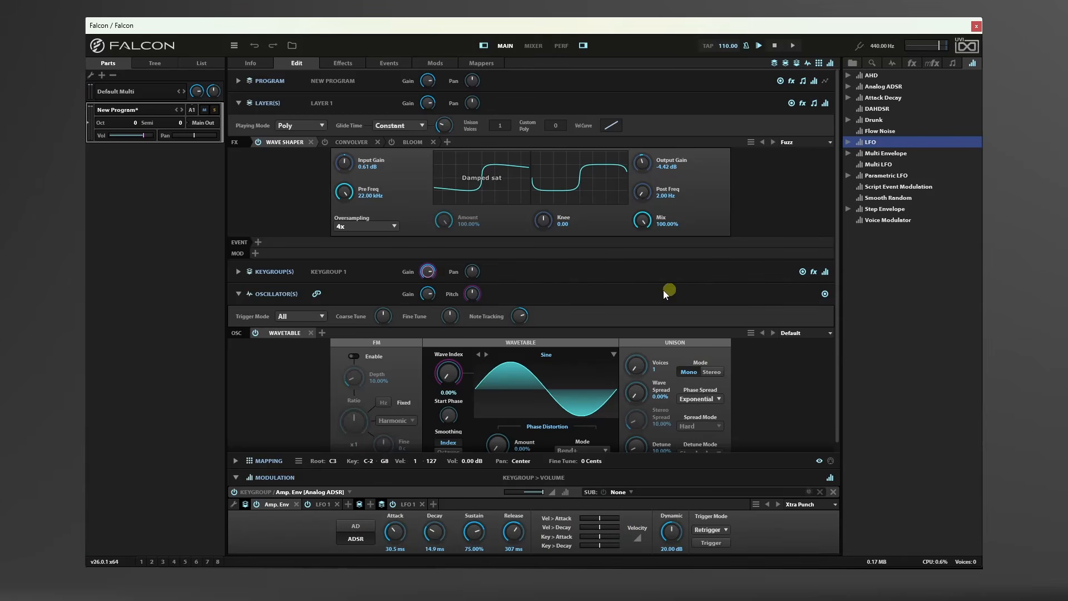
click(848, 87)
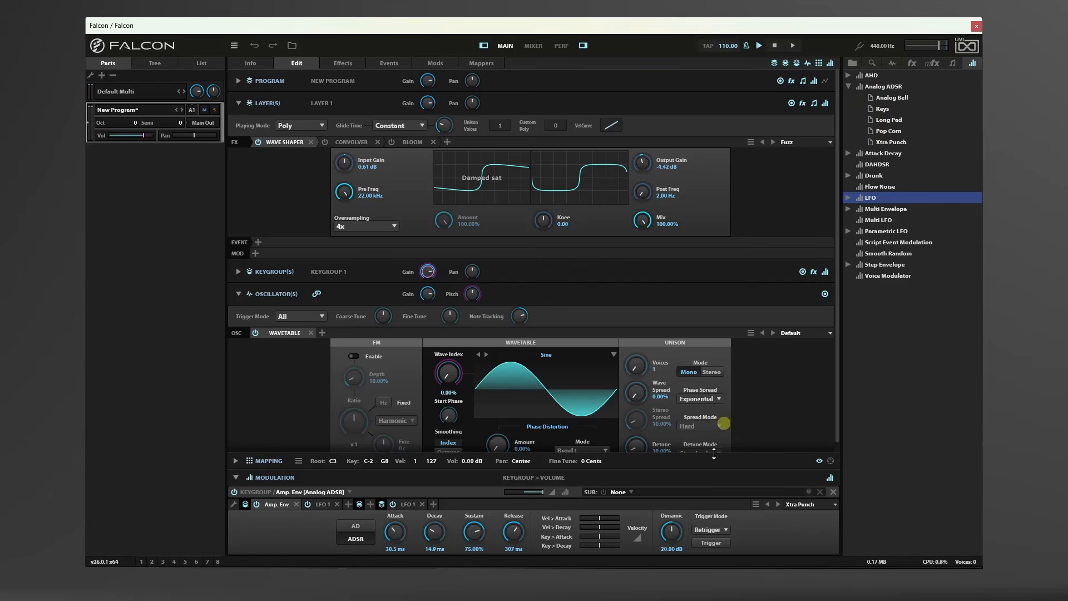
click(833, 503)
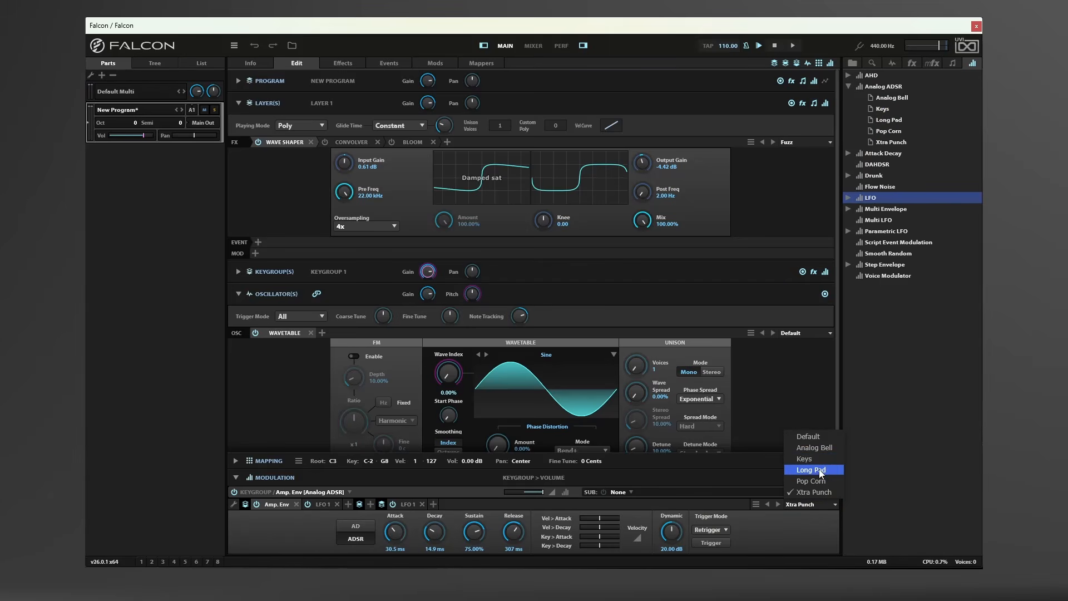
click(892, 380)
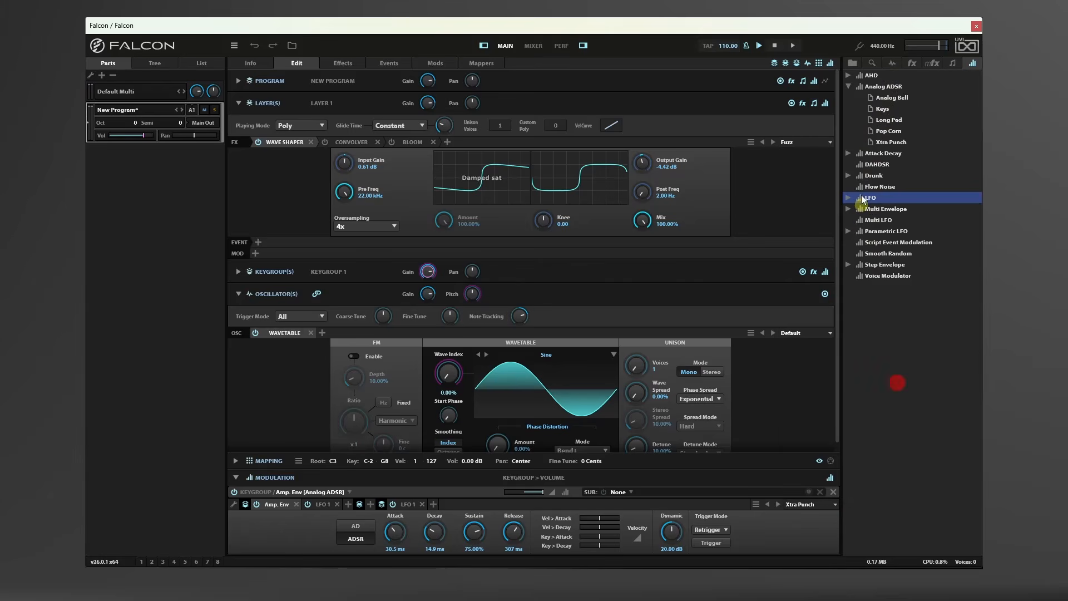
click(849, 86)
Browse the presets available for the Multi Envelope, Parametric LFO and Step Envelope modulators.
click(848, 153)
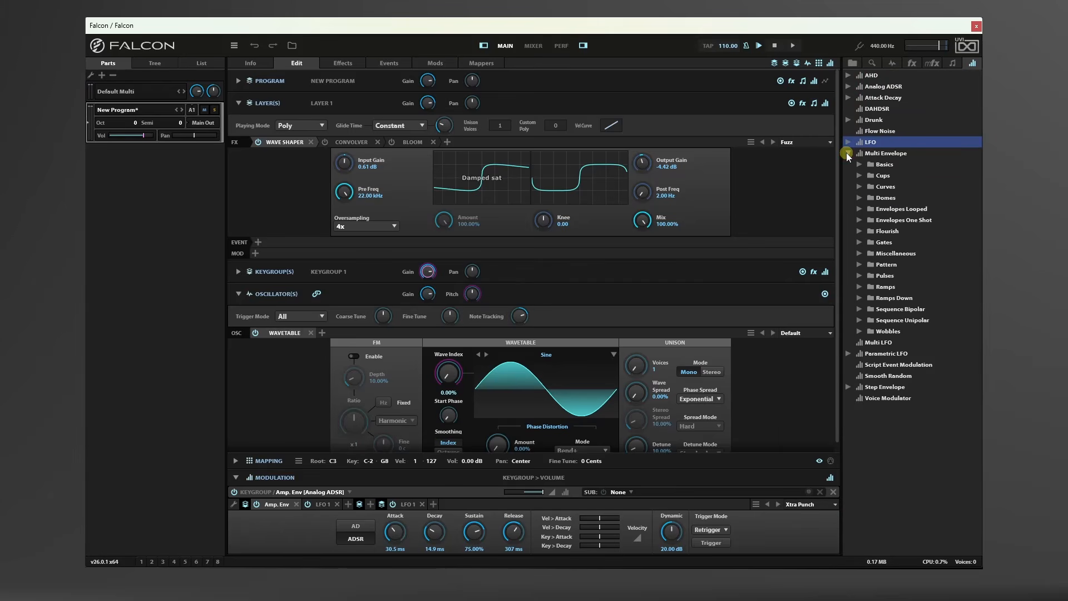
click(848, 153)
click(848, 175)
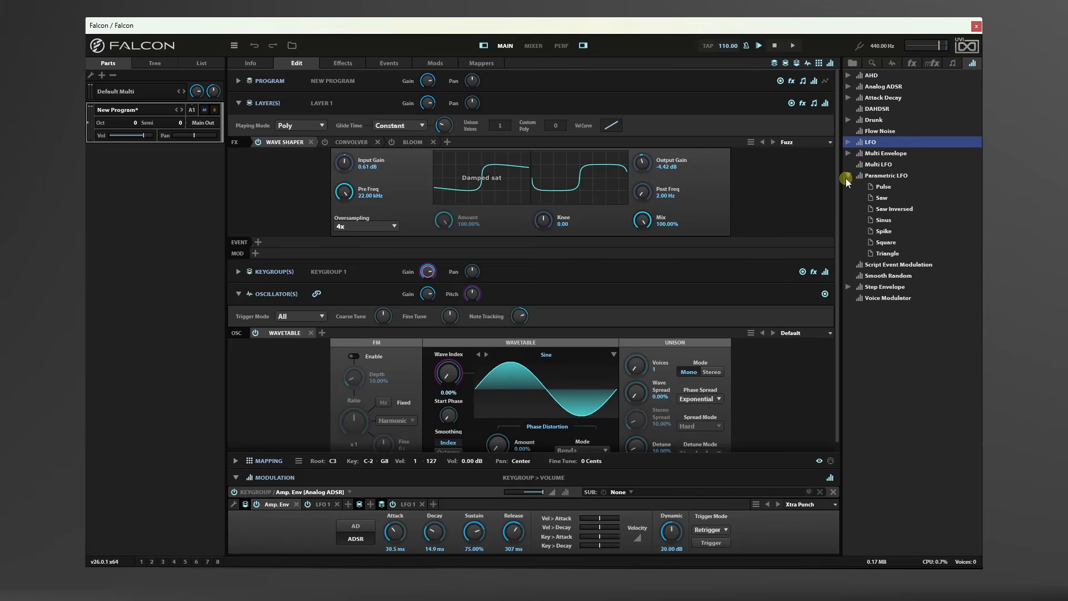
click(848, 175)
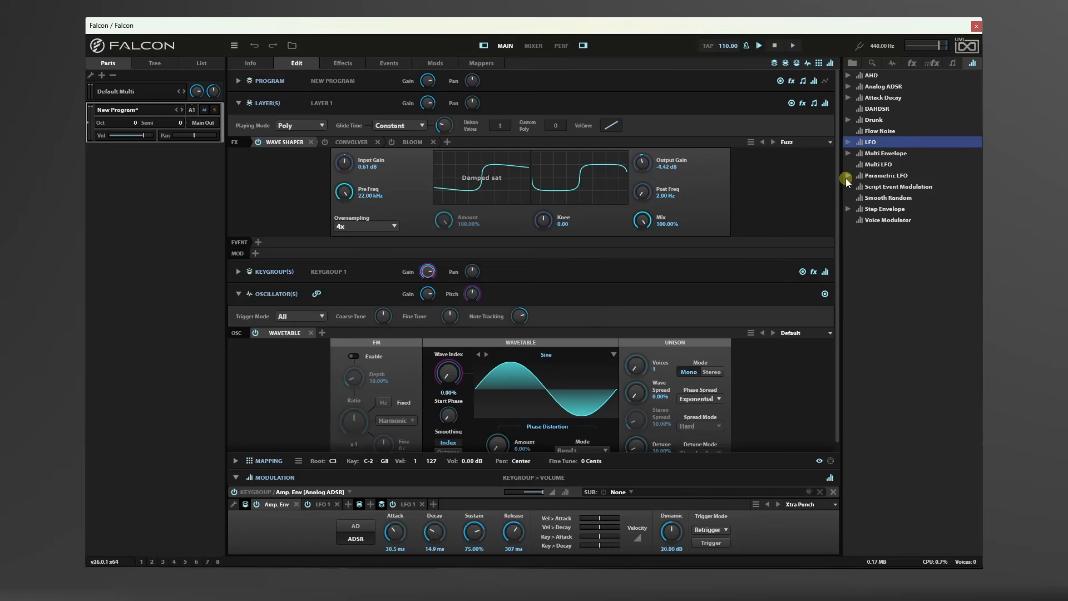
click(848, 208)
click(848, 209)
Reveal Layer 1's effects in the instrument tree and enable the Convolver and Bloom there.
click(155, 63)
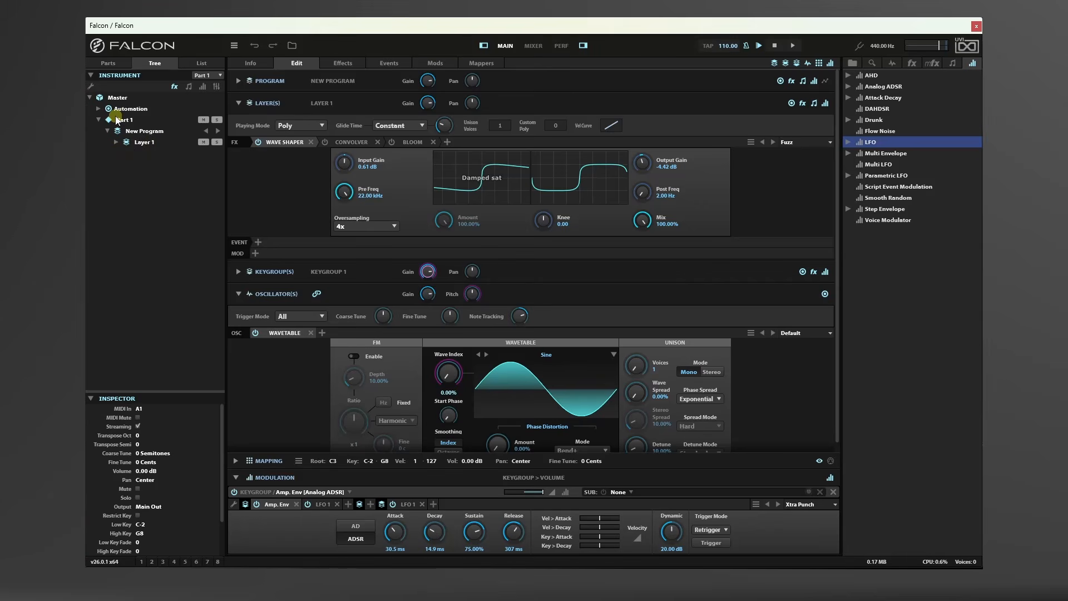
click(114, 60)
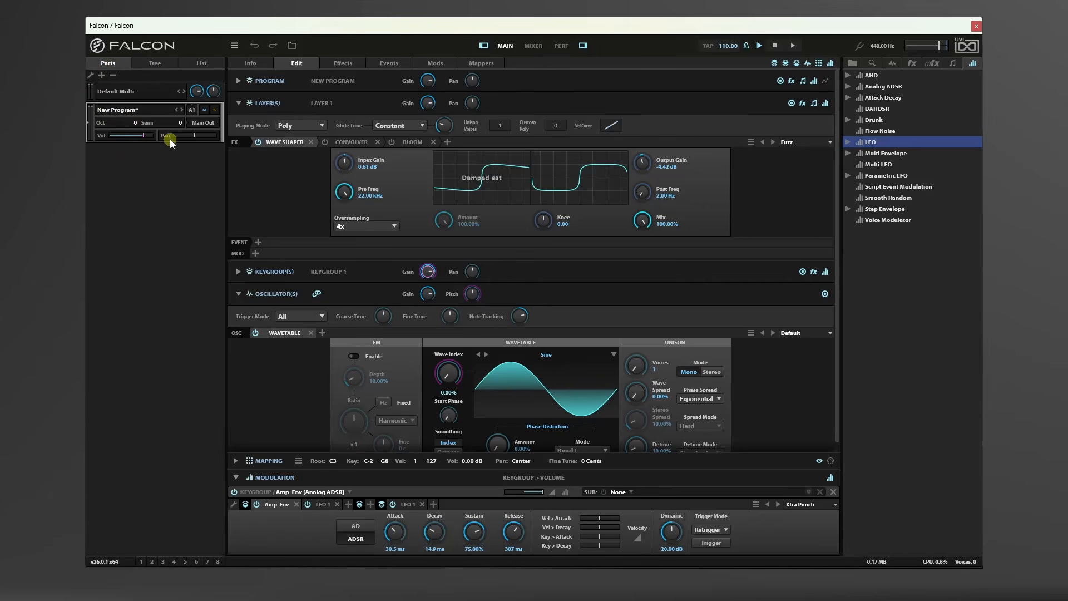
click(154, 62)
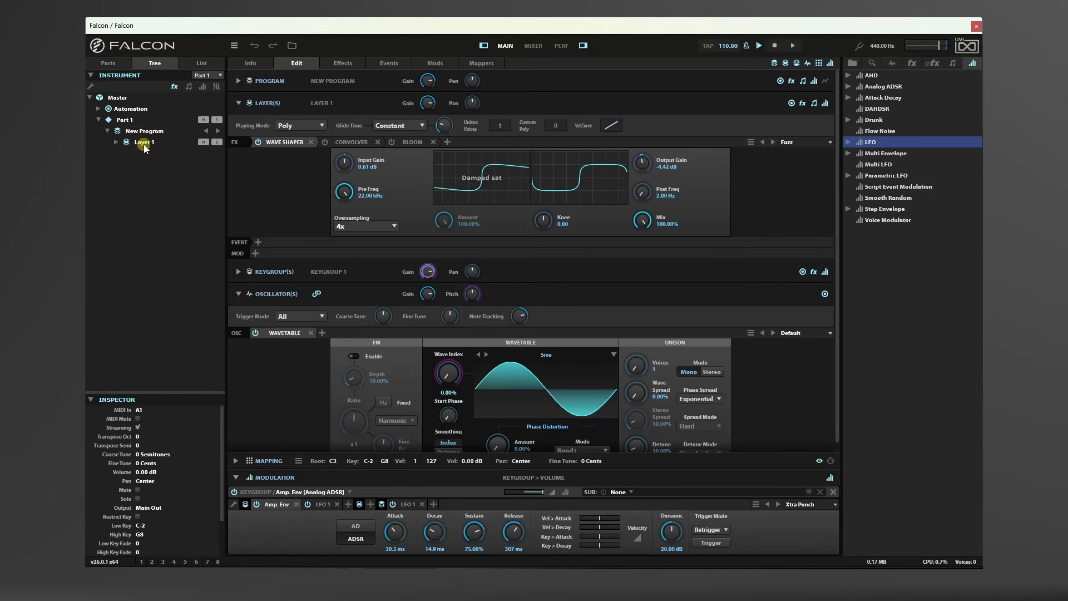
click(115, 143)
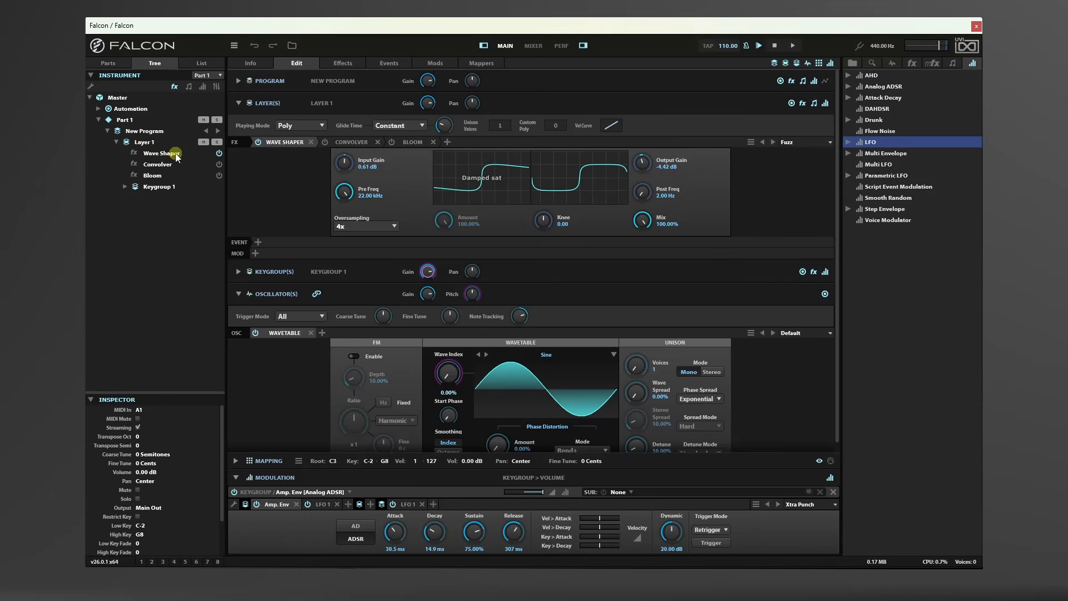
click(218, 154)
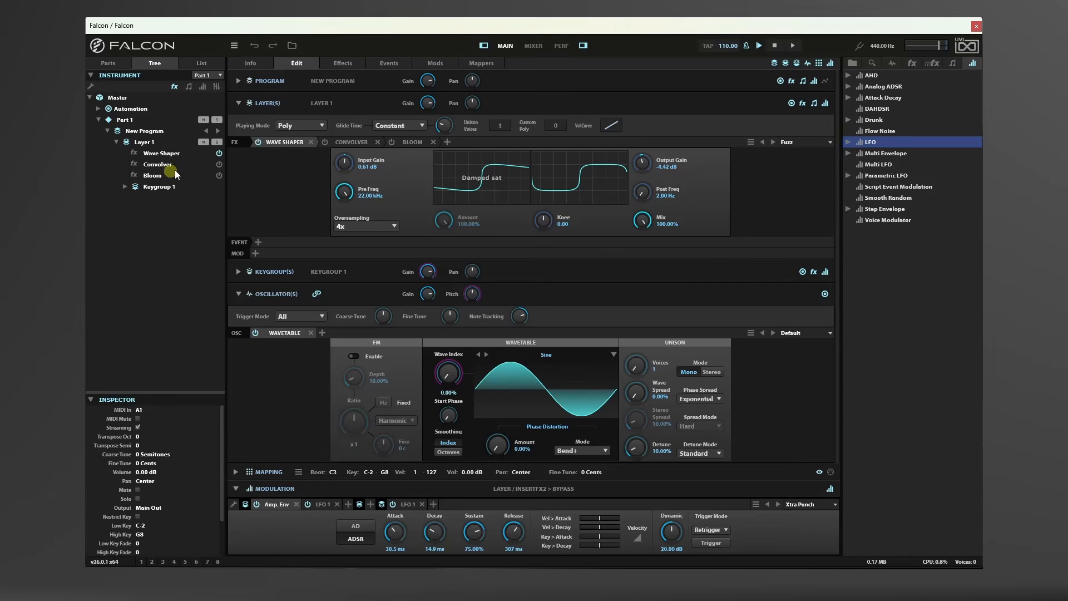
click(216, 166)
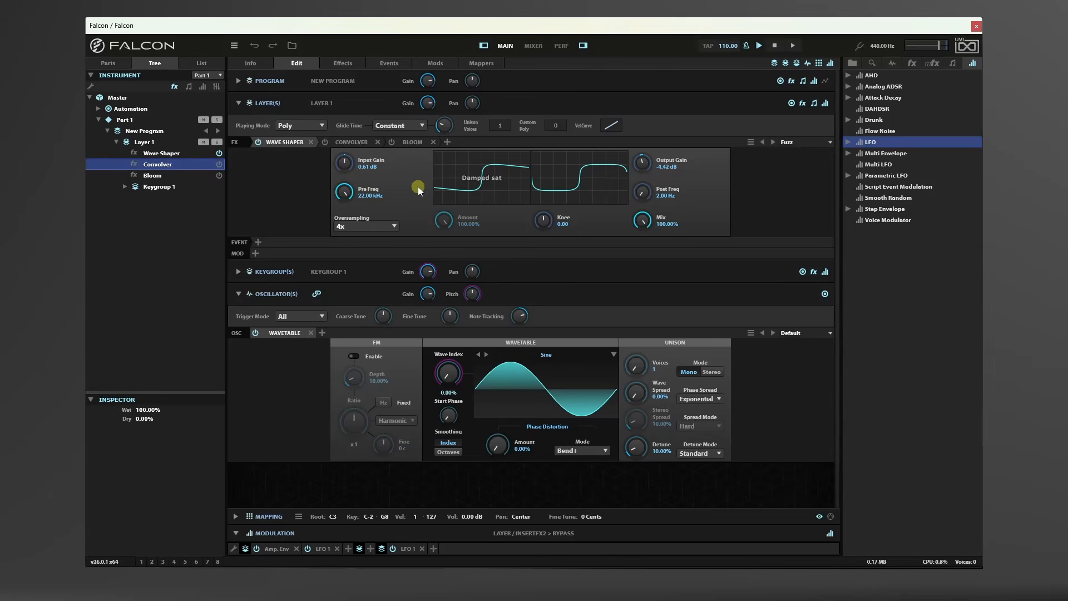
click(217, 166)
click(219, 175)
Select the Wavetable oscillator under Layer 1's Keygroup 1 in the instrument tree.
click(125, 187)
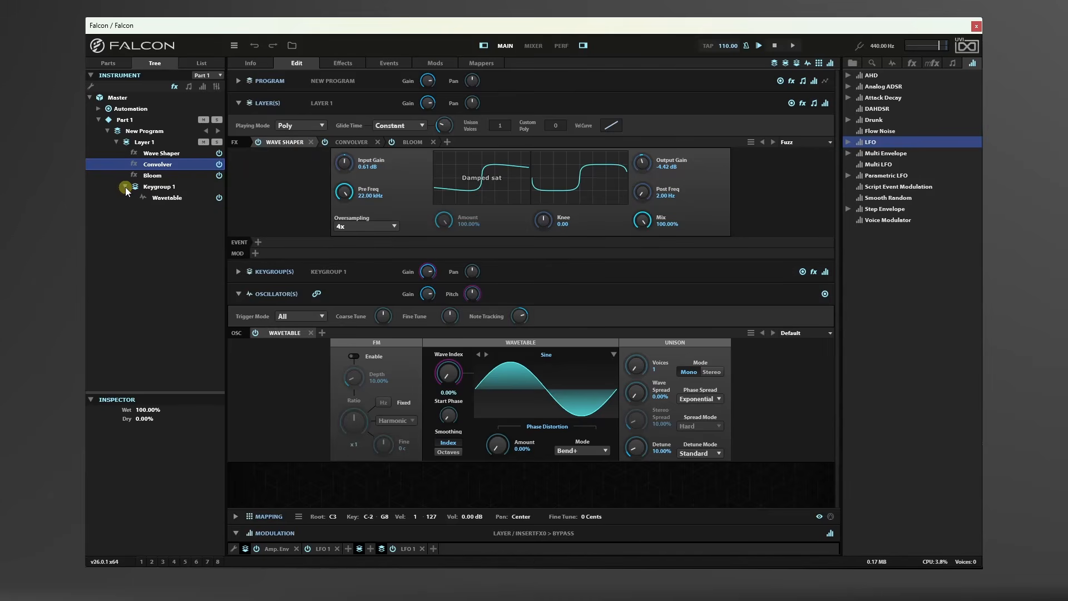
click(165, 201)
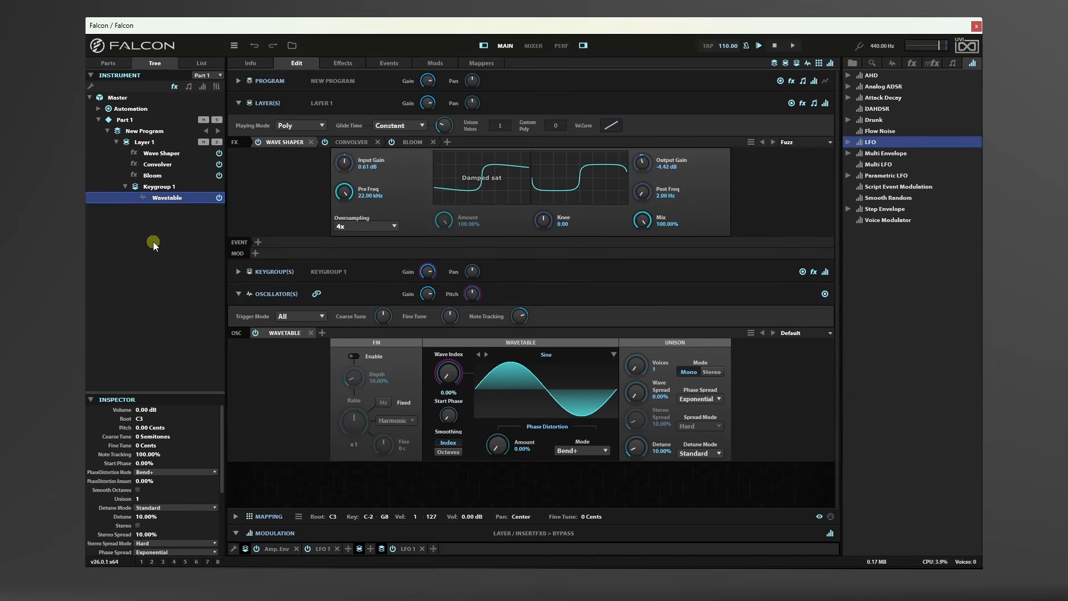
Try the mute and solo switches of Layer 1 and Part 1, and review the Wavetable's parameters in the inspector.
click(202, 142)
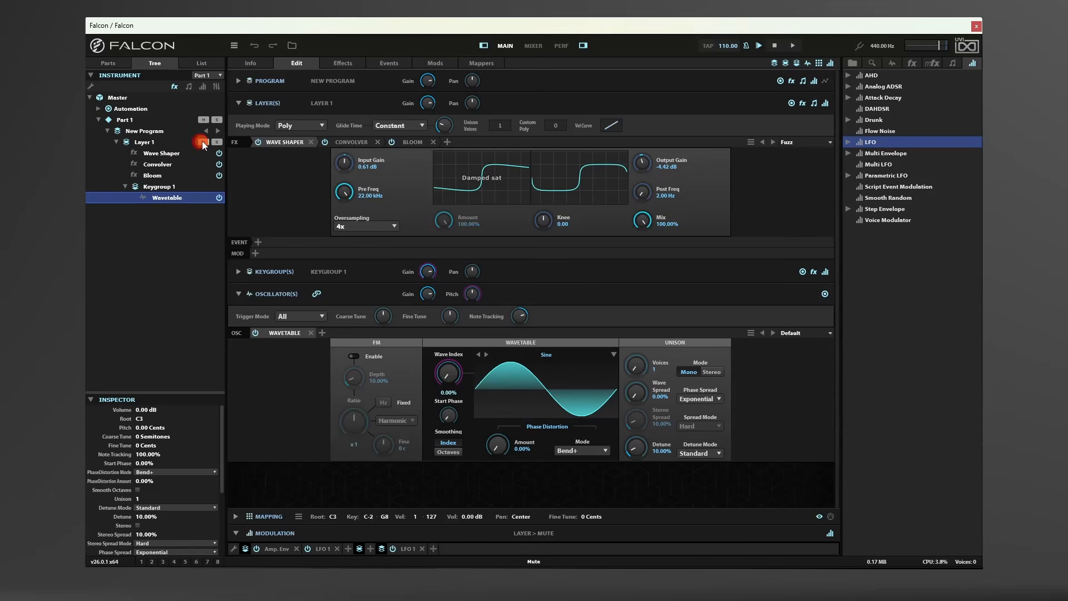
click(216, 143)
click(202, 119)
click(217, 120)
scroll(217, 437, down, 4)
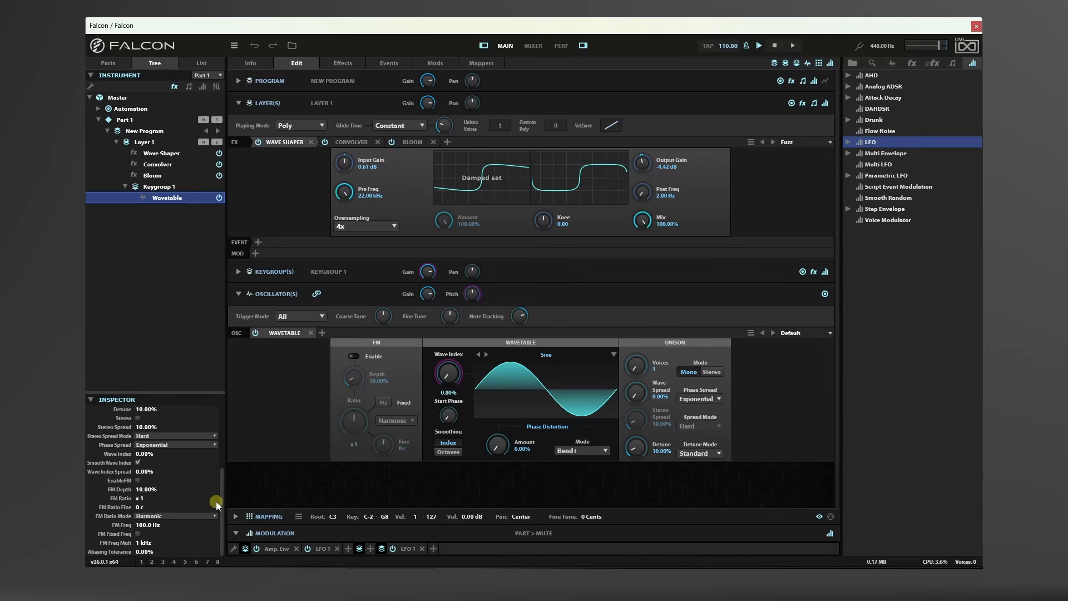
scroll(217, 504, up, 4)
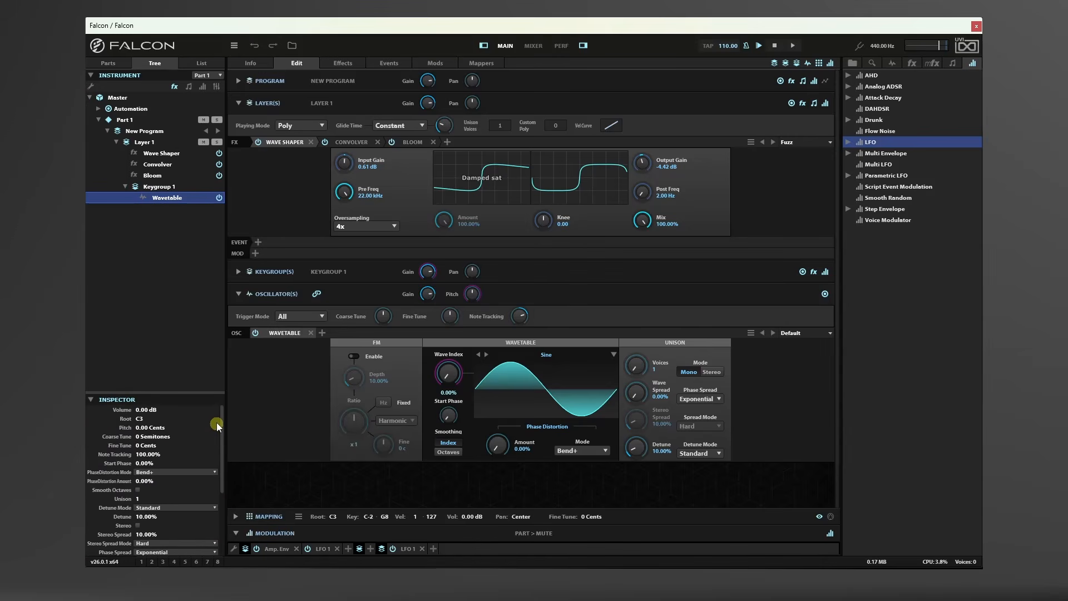
Add a second layer to the program and create a keygroup in it, with the key mapping shown.
click(203, 61)
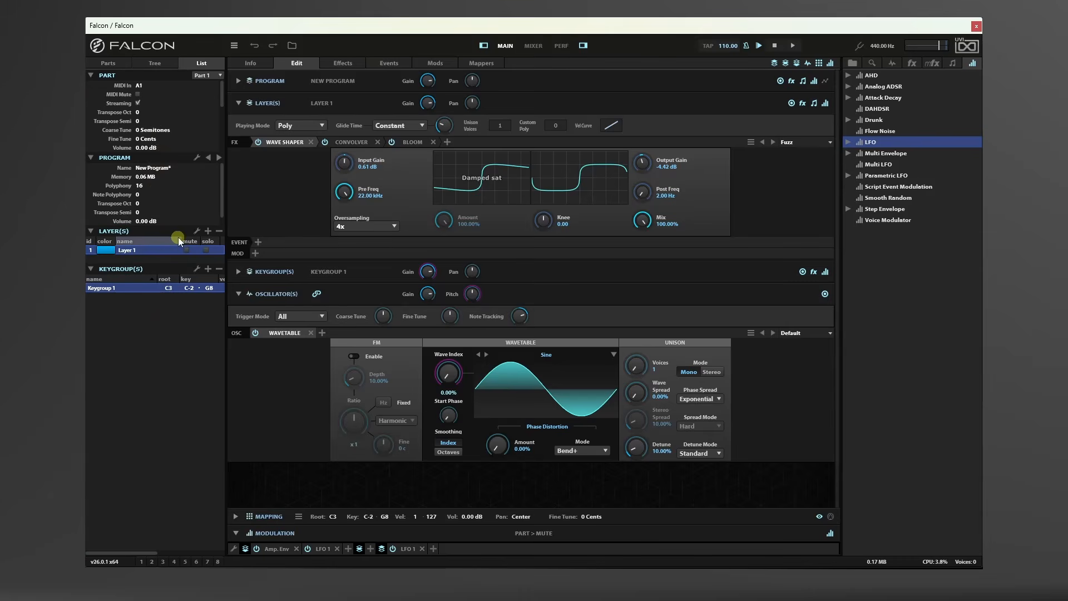
click(208, 230)
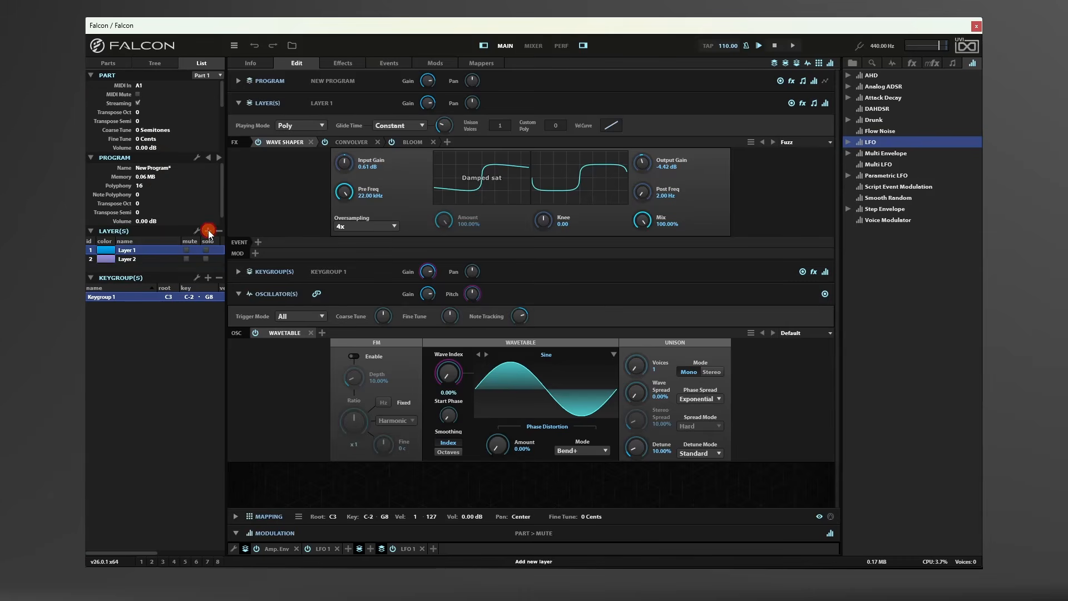
click(127, 260)
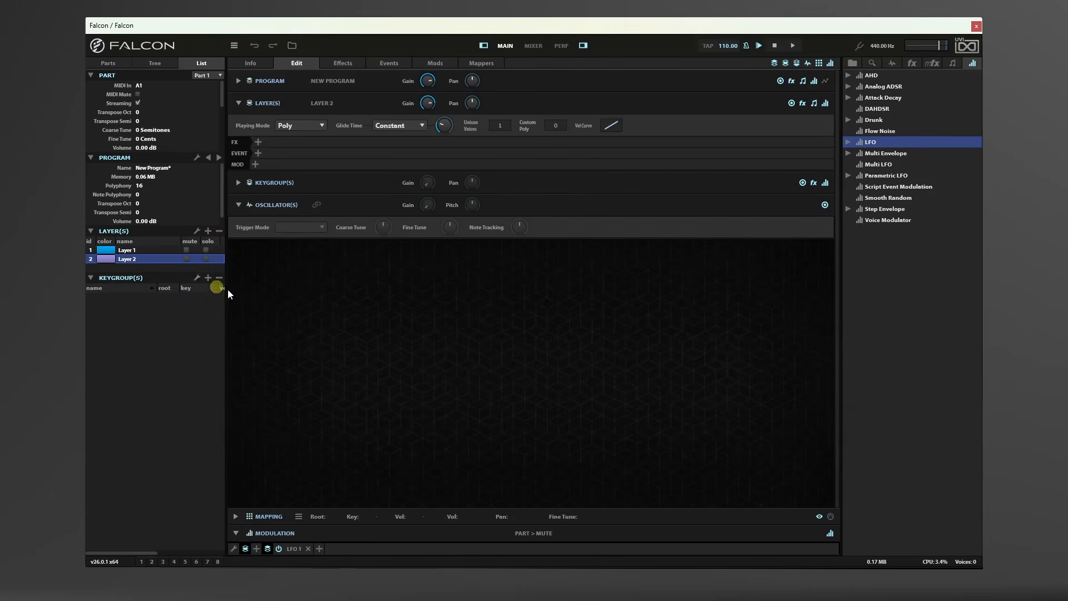
click(235, 517)
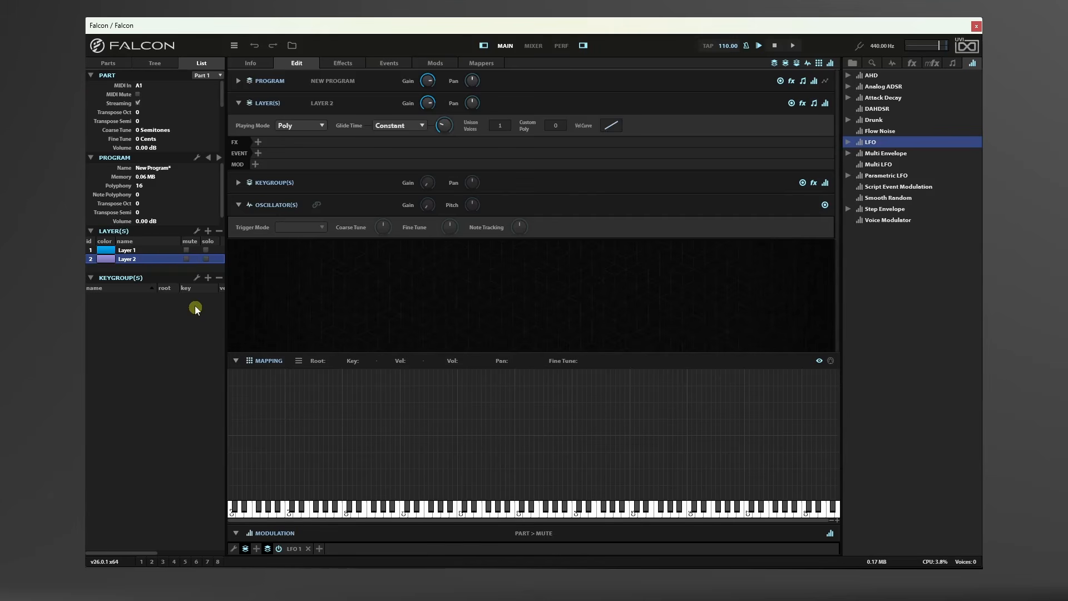
click(207, 278)
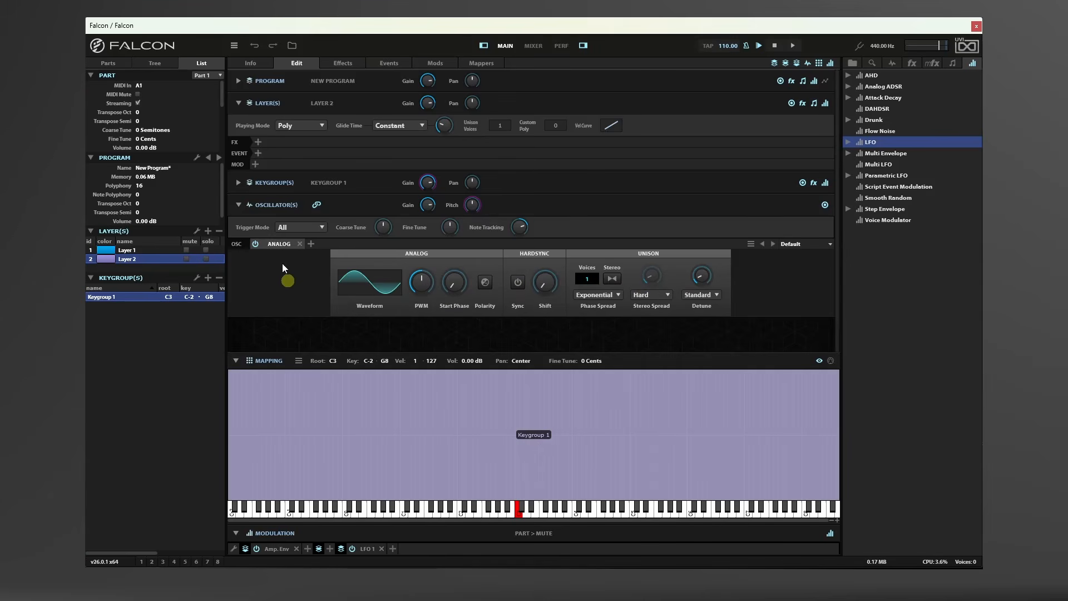
Compare Layer 2's Analog oscillator with Layer 1's Wavetable through the instrument tree, ending on Analog with the key mapping hidden.
click(149, 63)
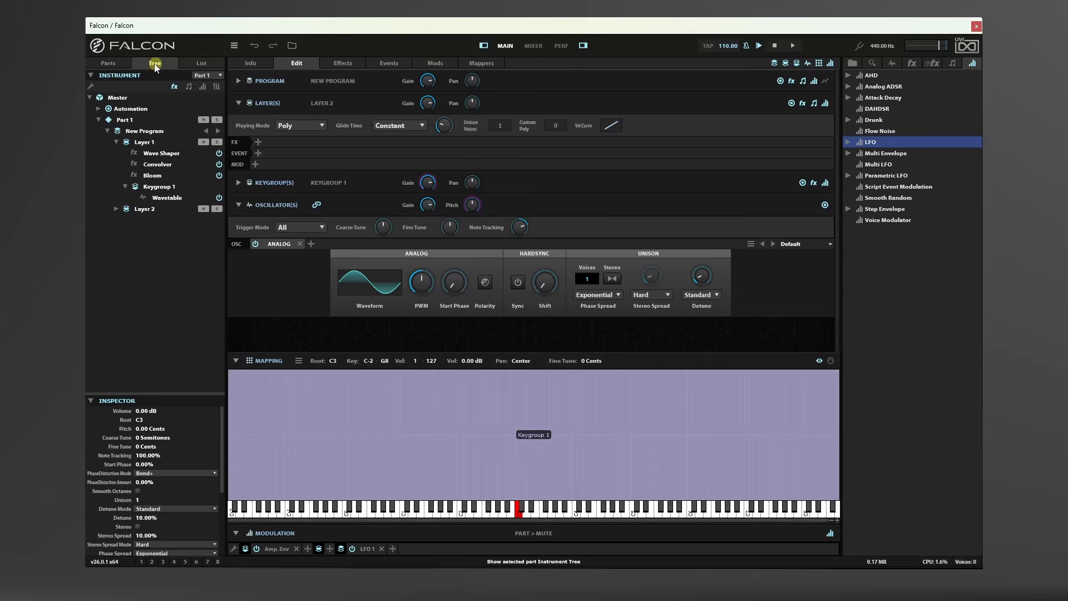
click(115, 208)
click(124, 219)
click(162, 231)
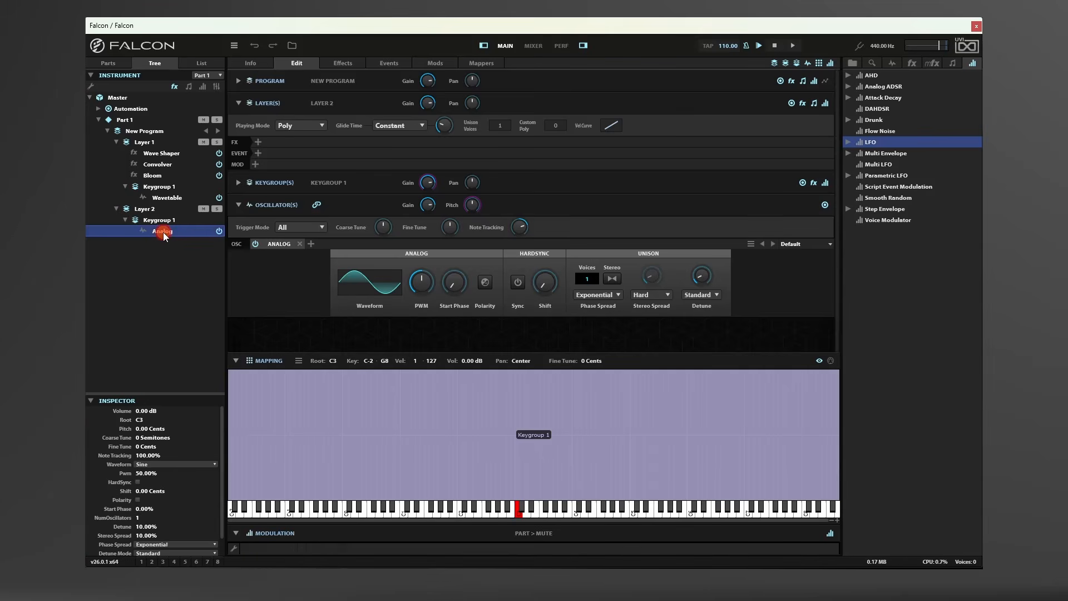
click(166, 199)
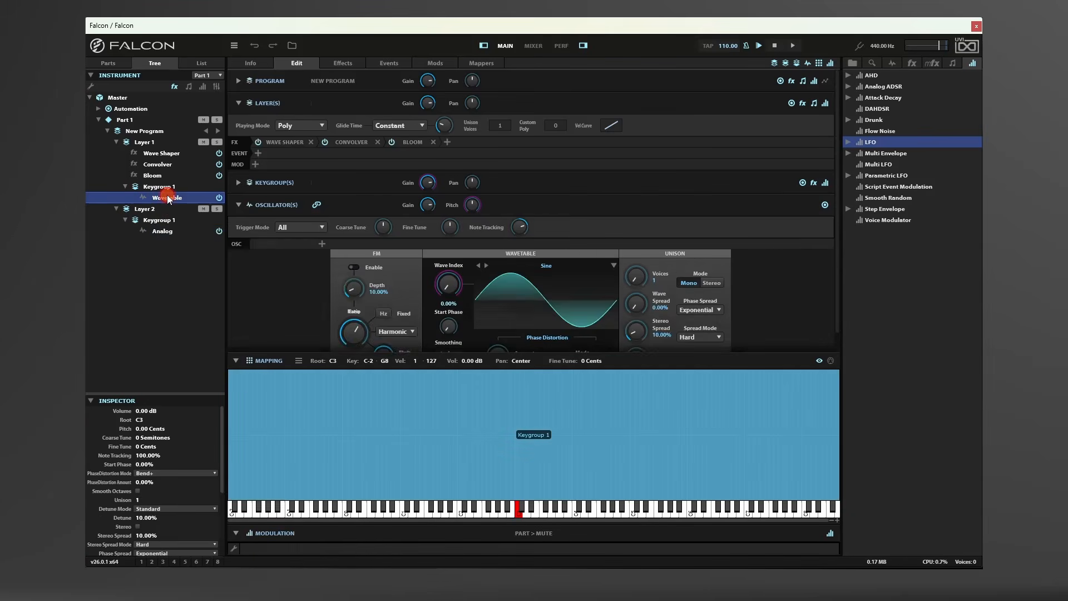
click(162, 232)
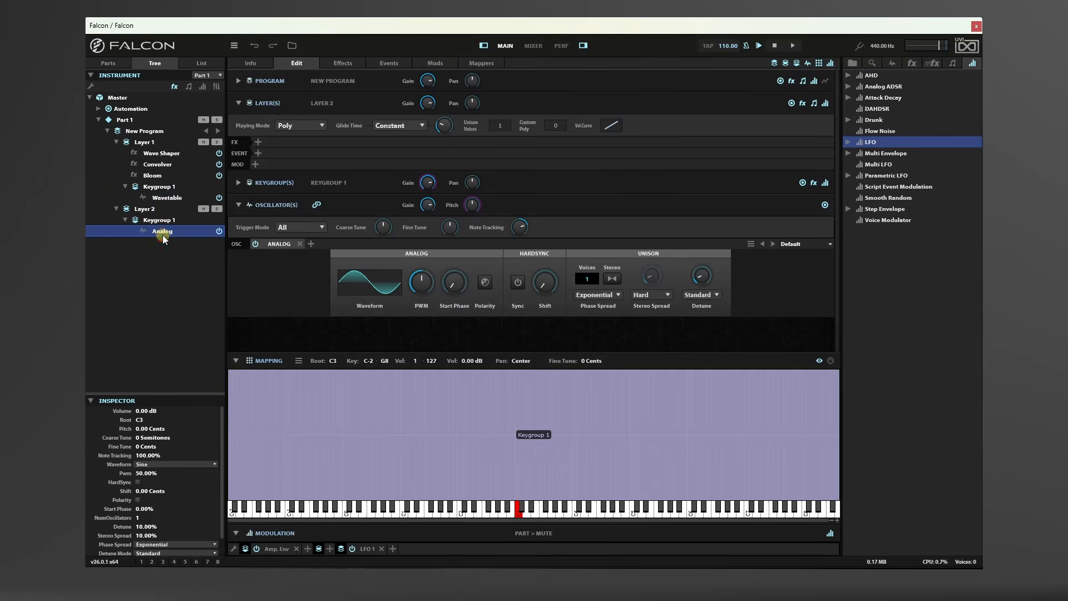
click(164, 198)
click(162, 232)
click(236, 360)
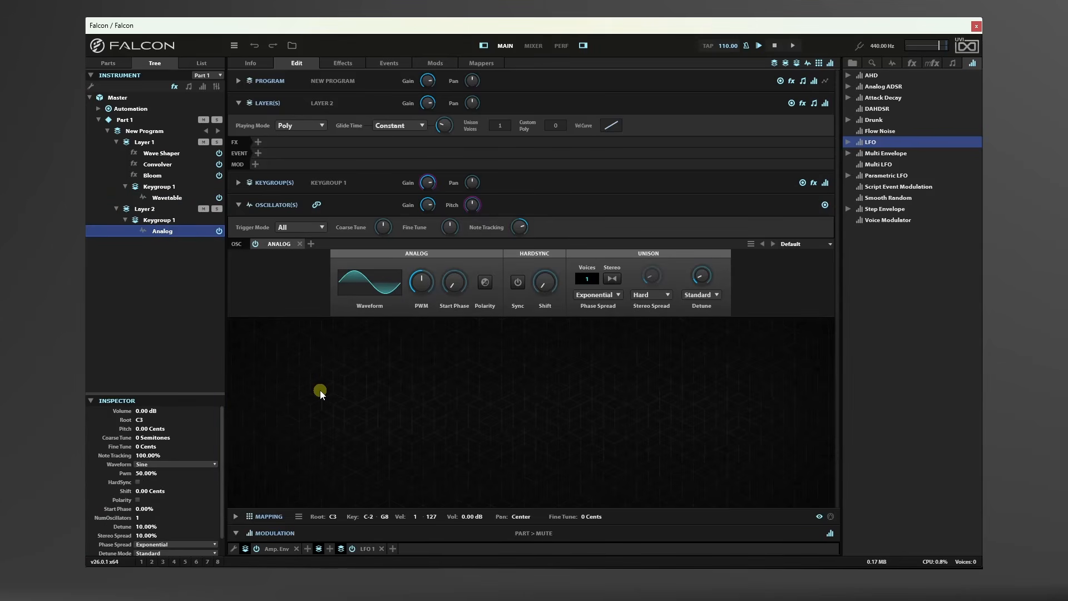